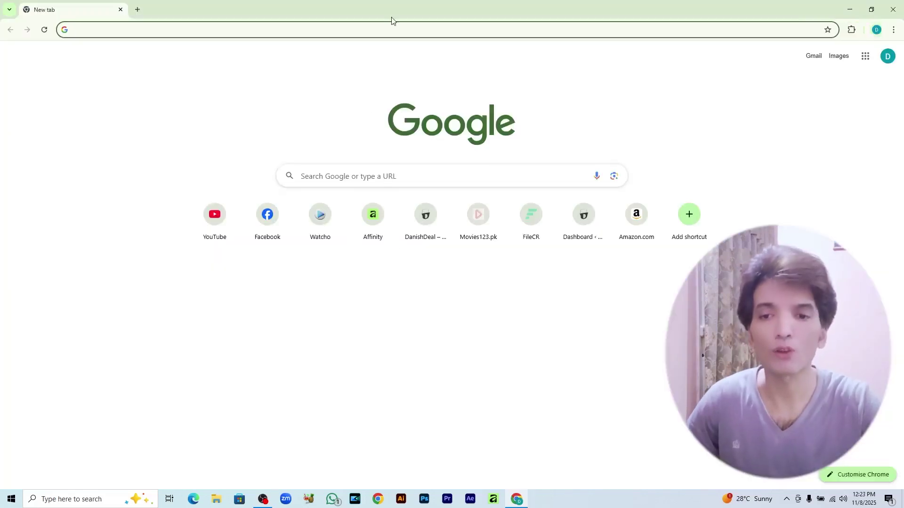
Load affinity.studio, go to Get Affinity, and start Sign up to download
click(391, 29)
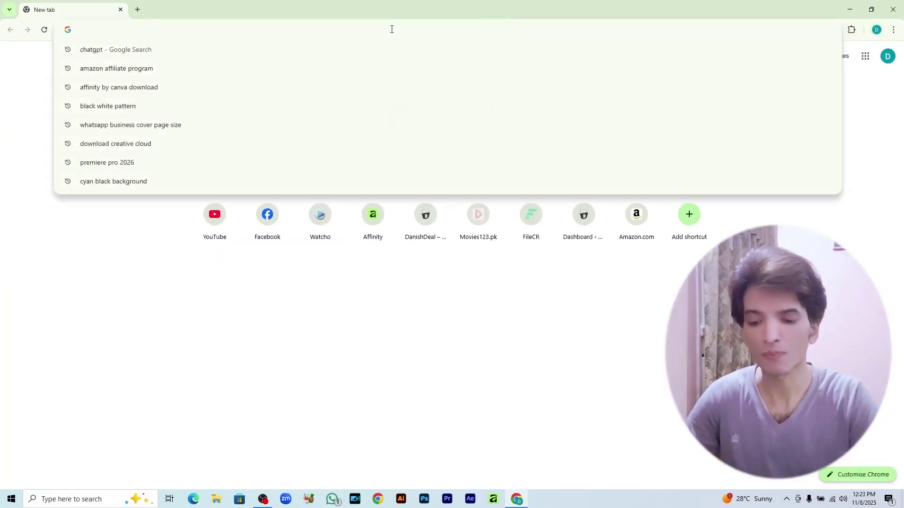
text(affinity.studio)
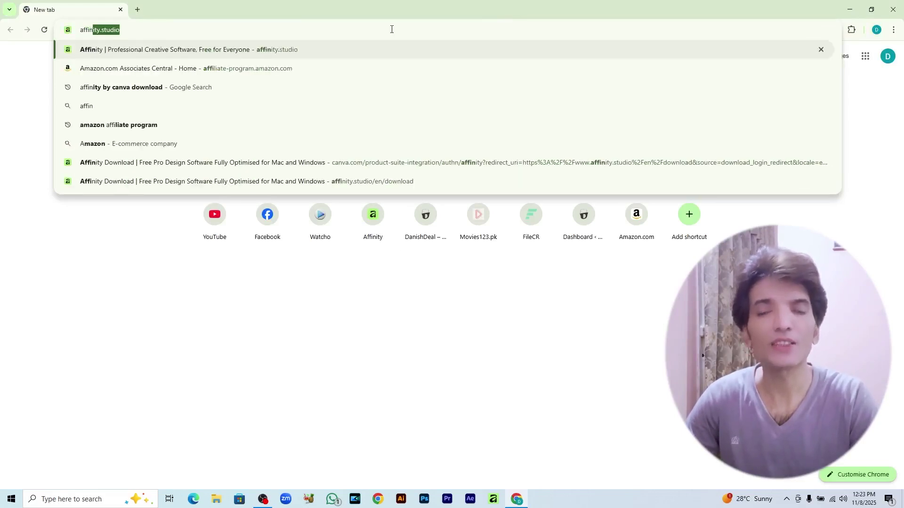
key(Return)
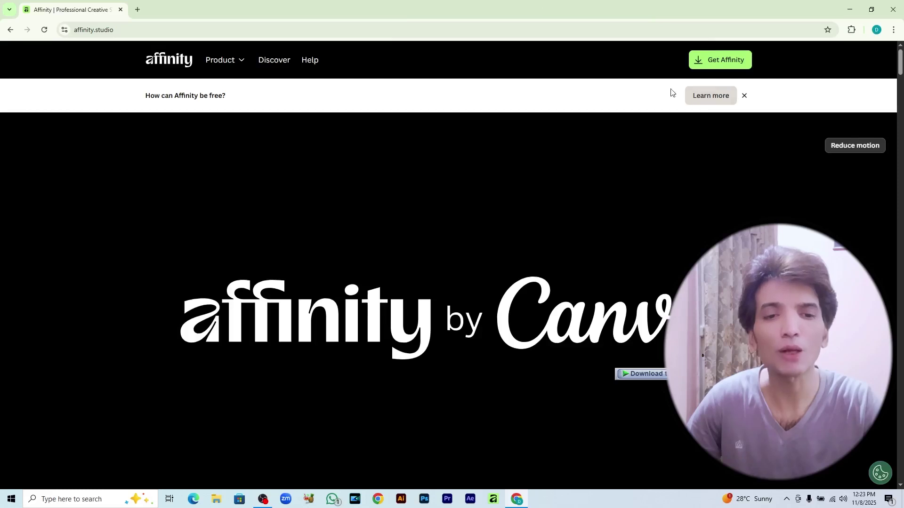
click(708, 69)
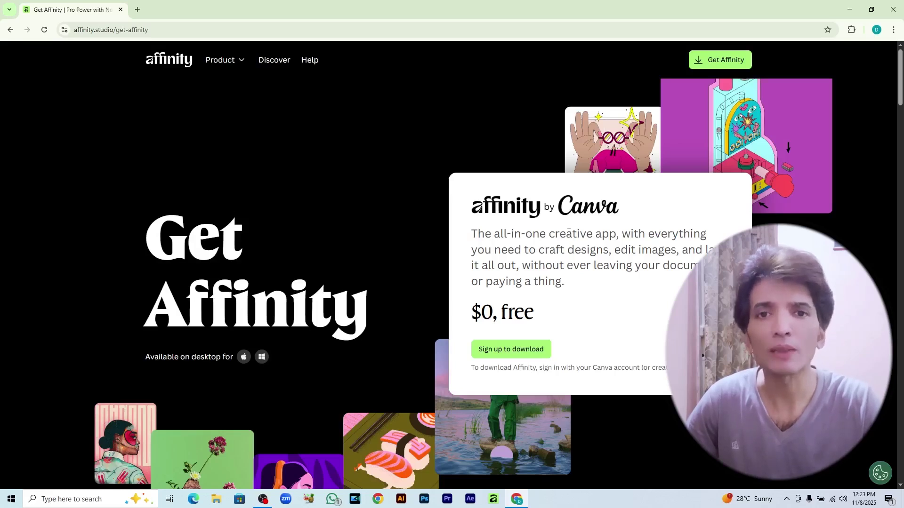
click(523, 354)
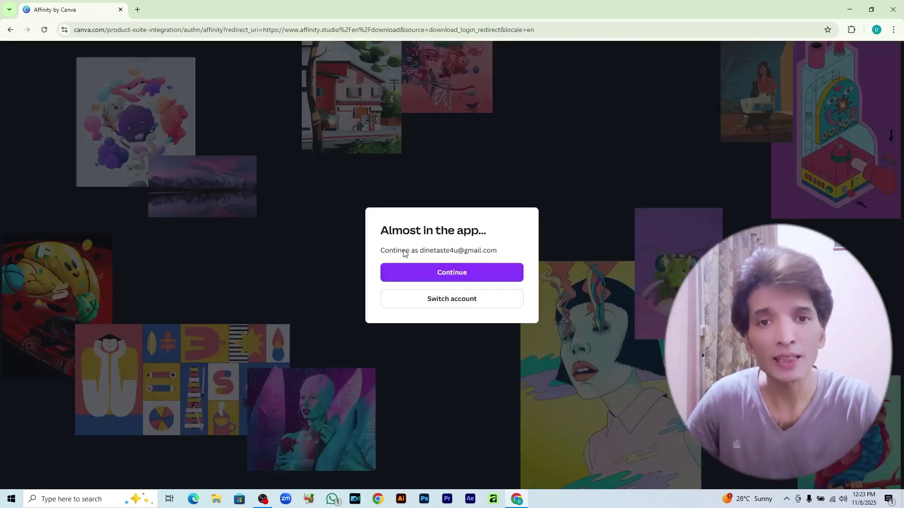
Continue with the Canva account, view the Windows installer options, then close Chrome
click(433, 273)
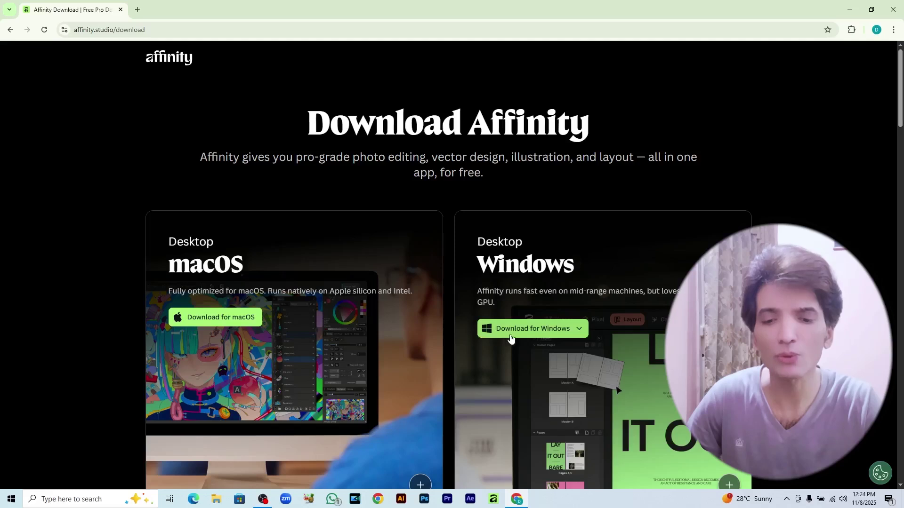
click(574, 329)
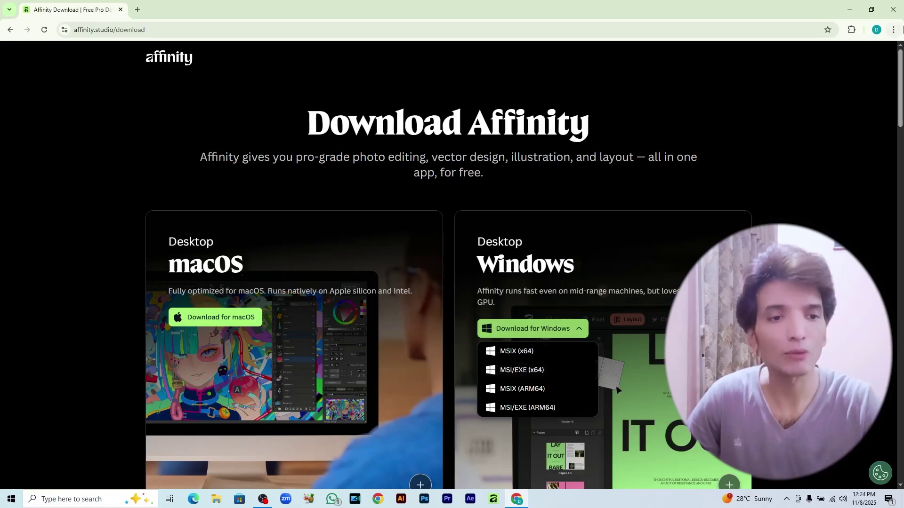
click(893, 10)
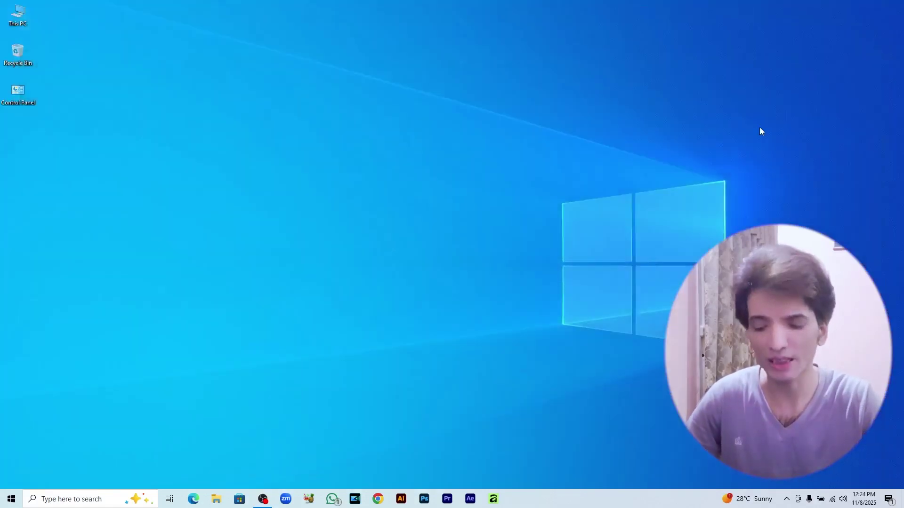
key(super+e)
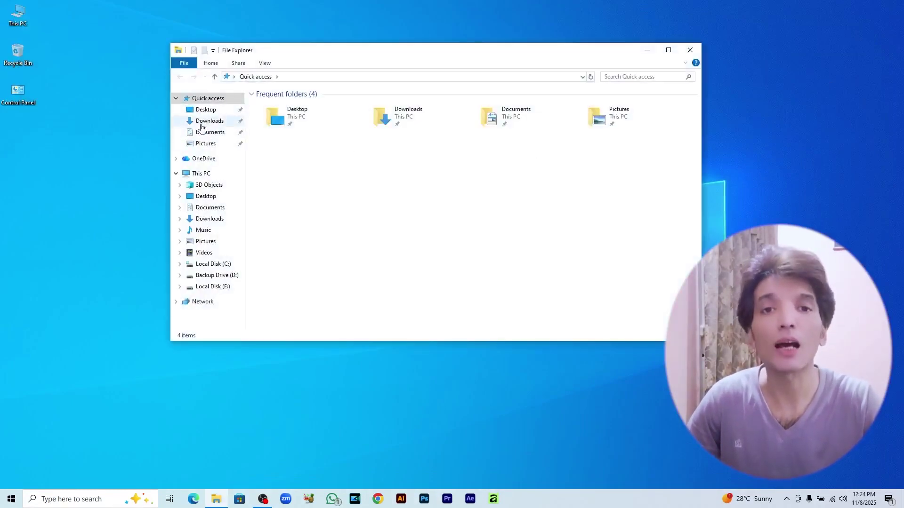
click(202, 123)
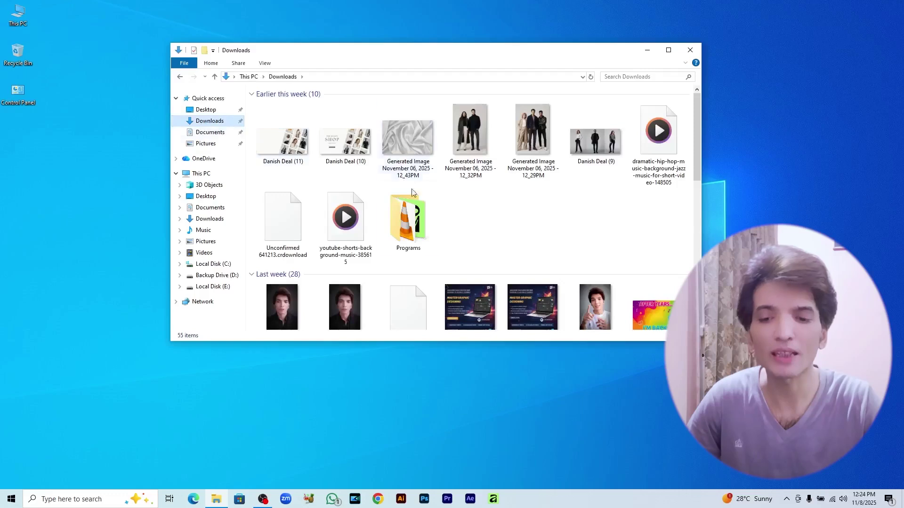
double_click(408, 221)
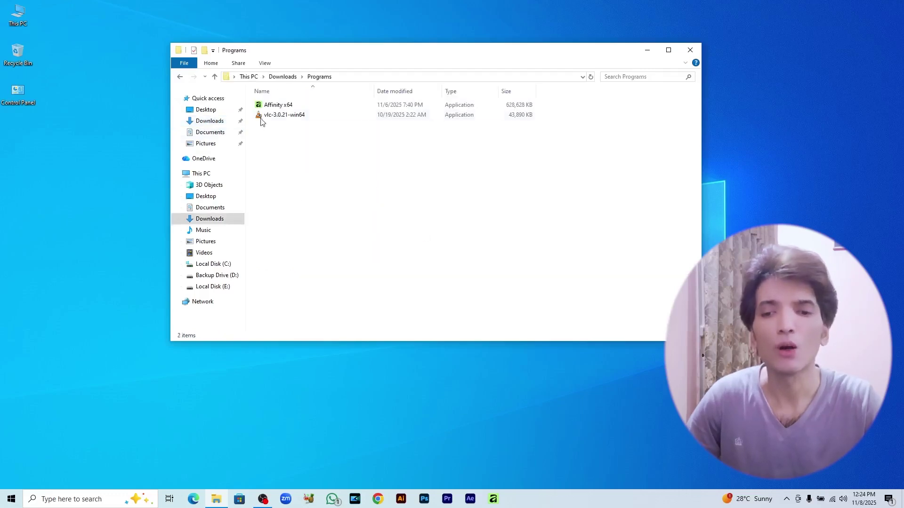
click(277, 108)
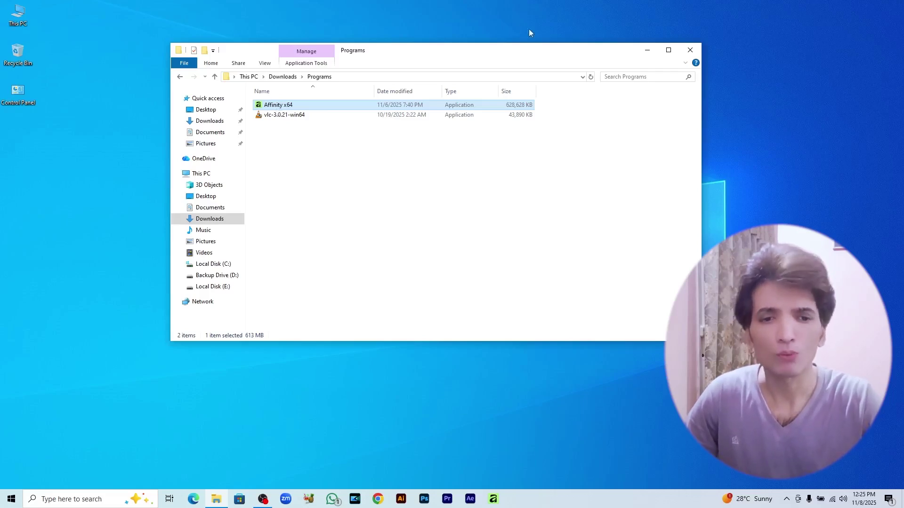
click(690, 50)
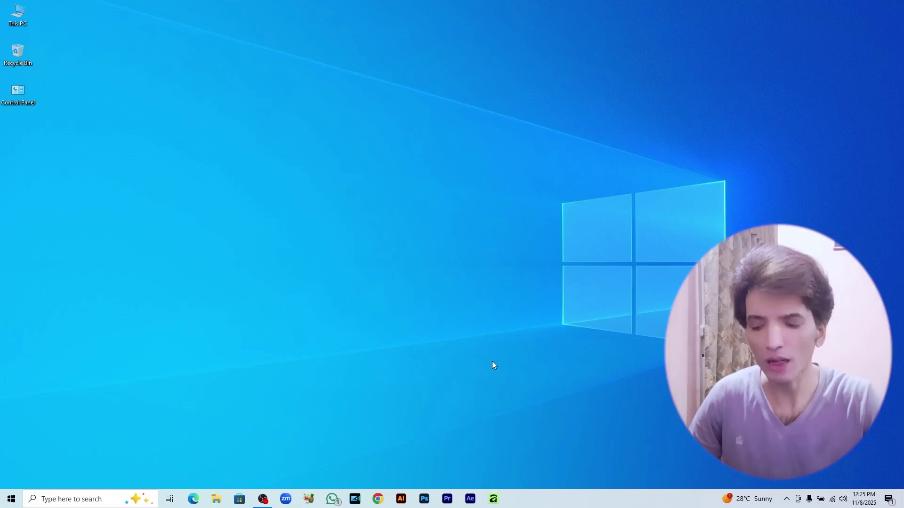
Launch Affinity from the taskbar icon to reach its welcome screen
key(super)
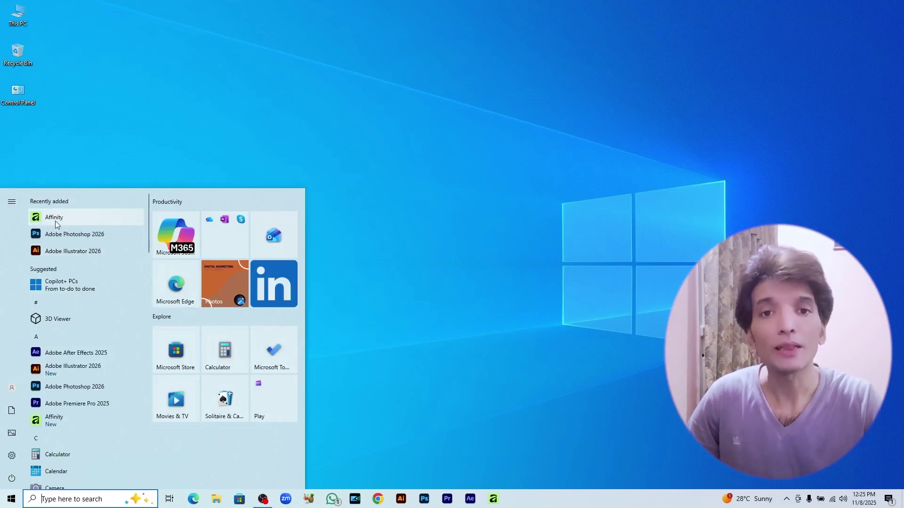
click(500, 314)
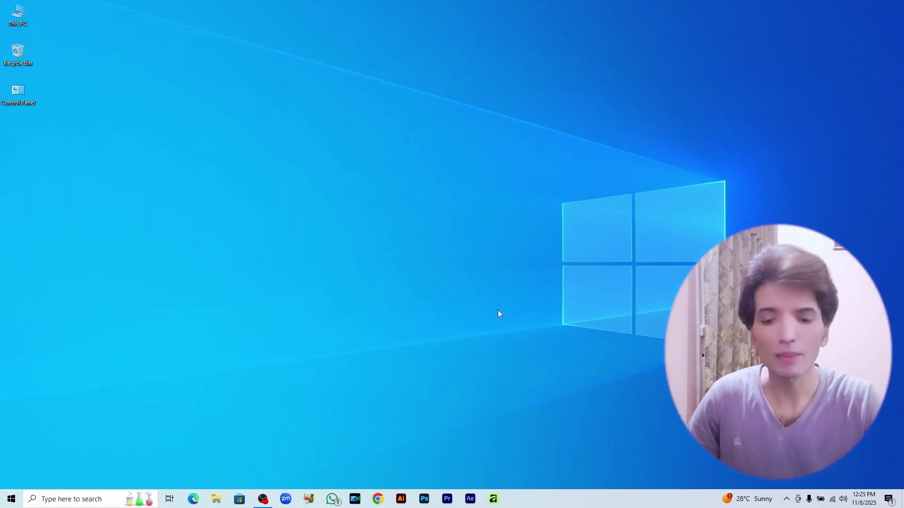
click(495, 500)
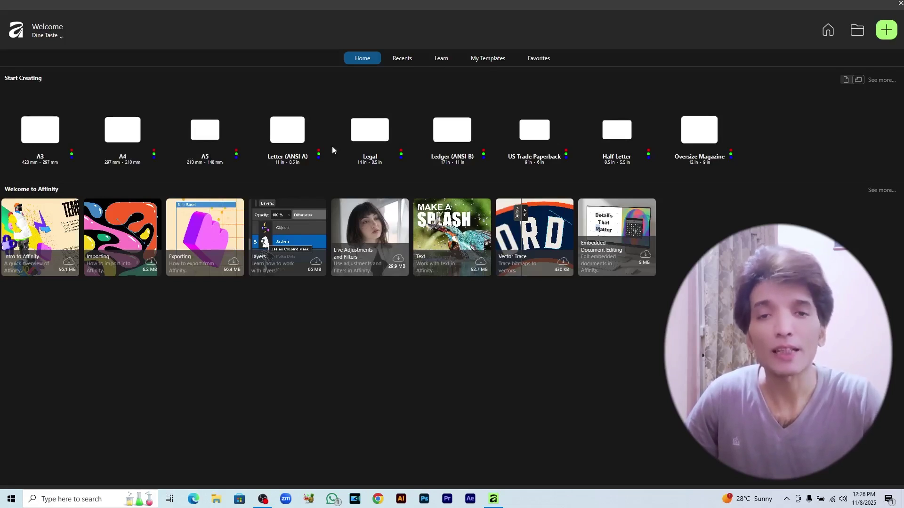
Flip the page presets to portrait and back to landscape orientation
click(846, 80)
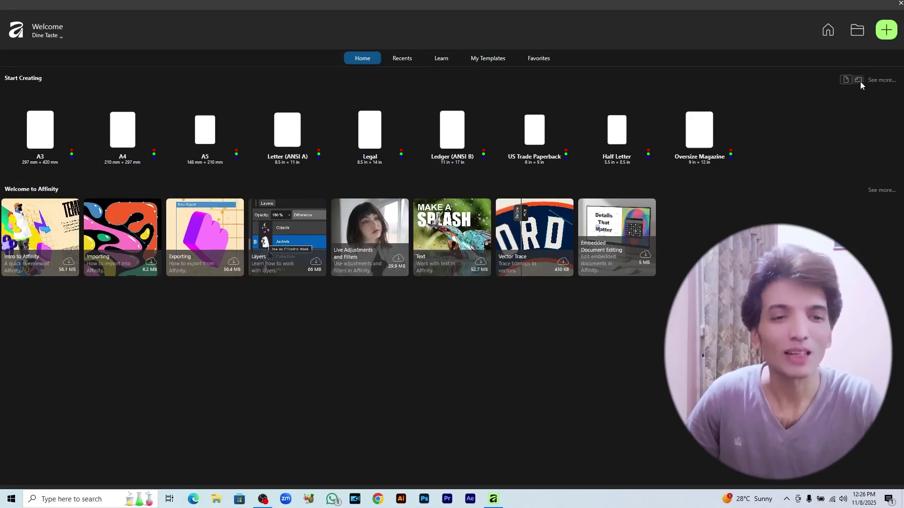
click(859, 80)
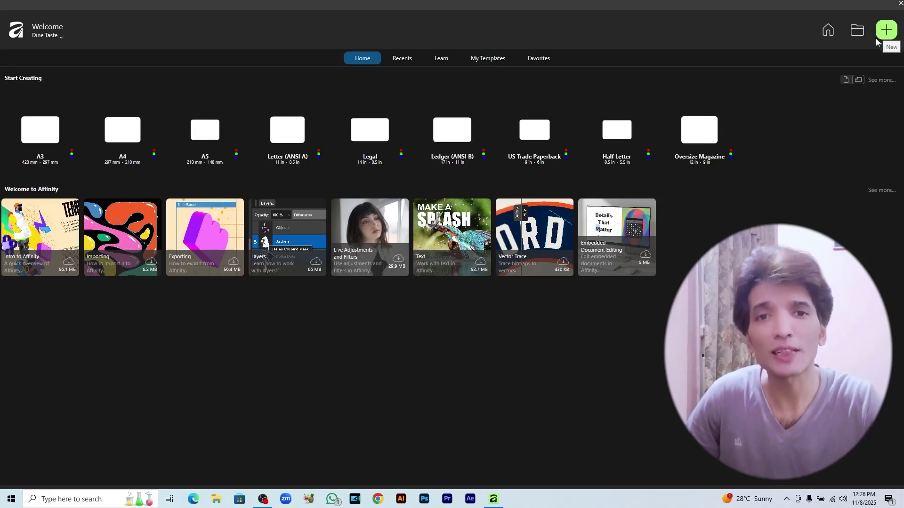
Keep Pixels units, rename the preset 'sm', and create the 1080 × 1080 px document
click(879, 81)
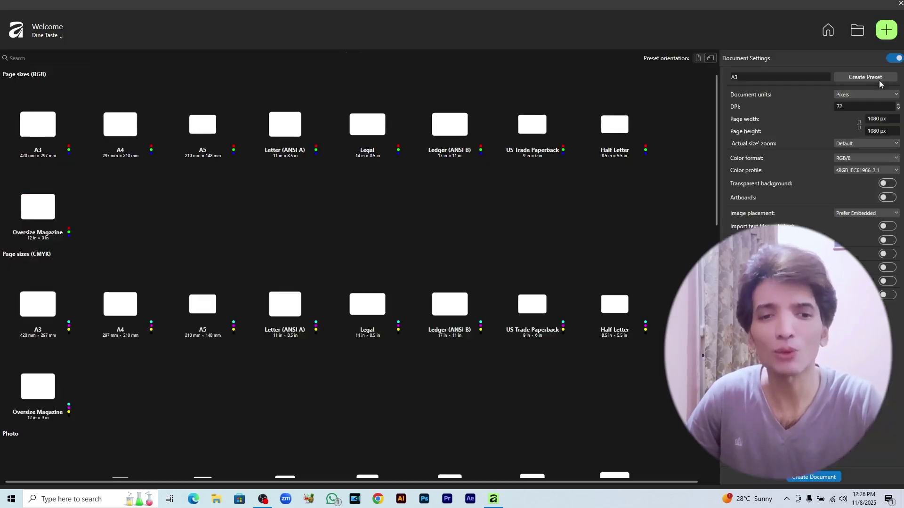
click(853, 95)
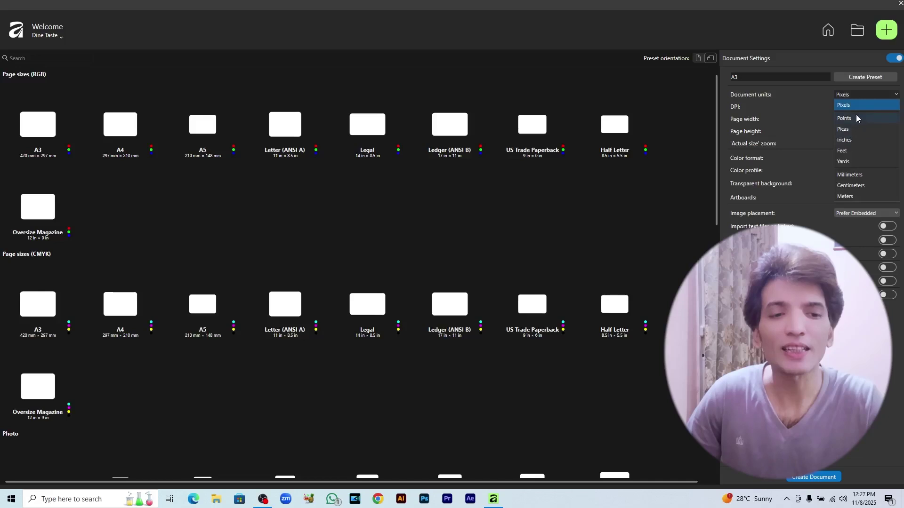
click(857, 107)
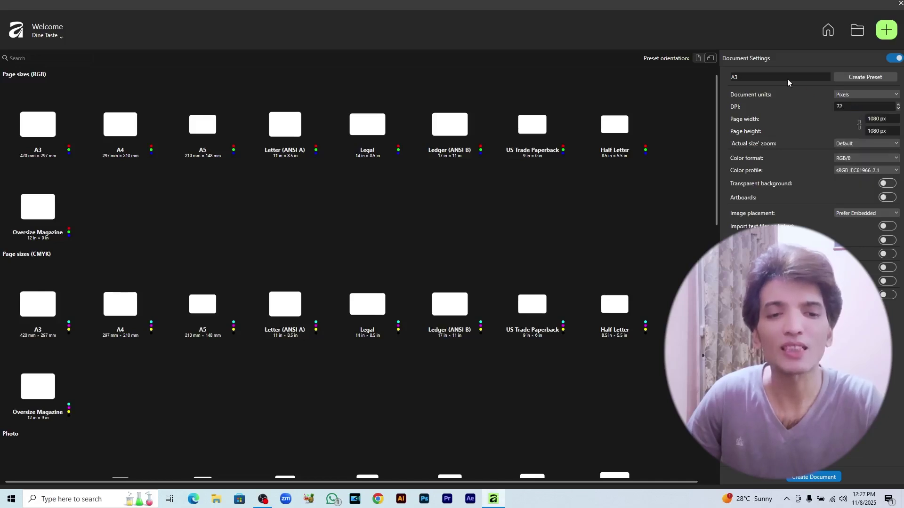
click(788, 78)
text(s)
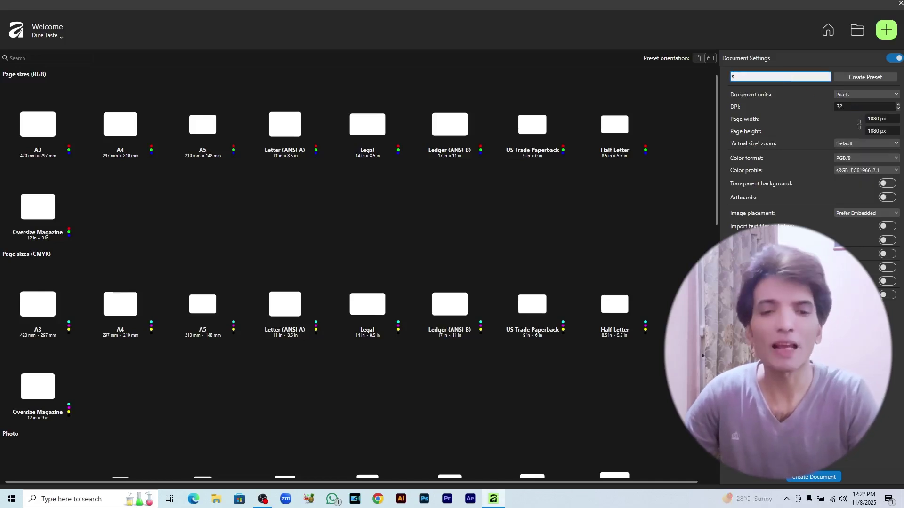
text(m)
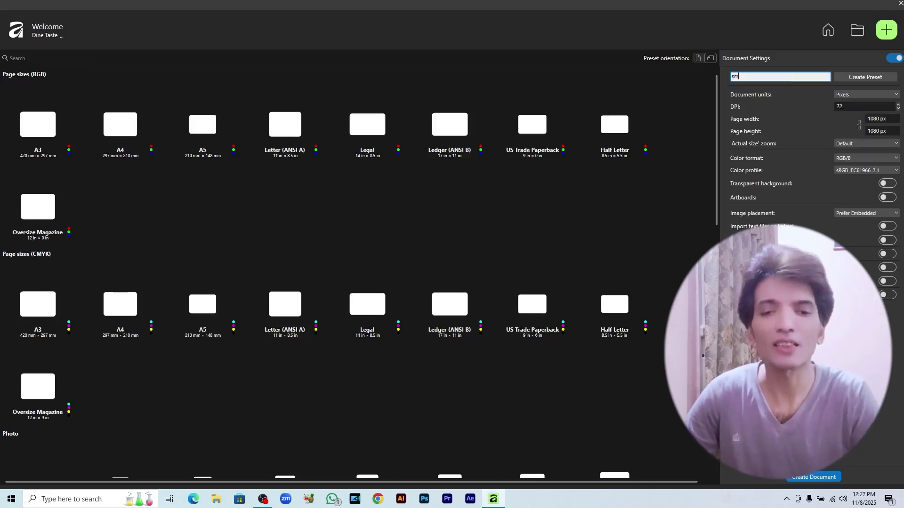
click(870, 120)
click(876, 132)
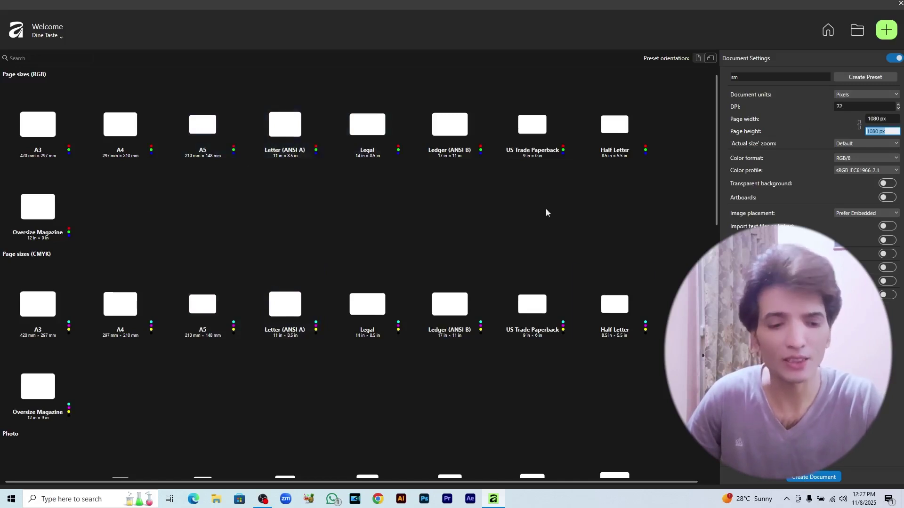
click(795, 478)
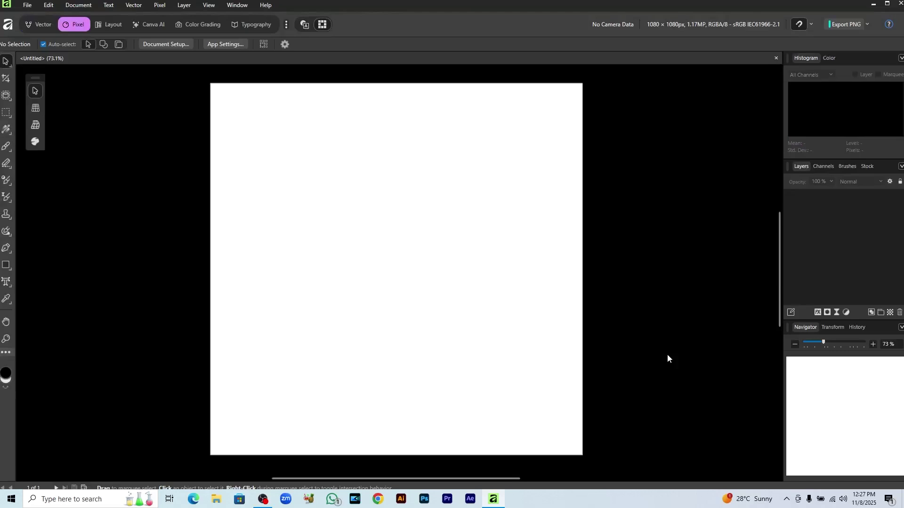
Try the Pixel and Layout personas, return to Vector, and fit the page with Ctrl+0
click(29, 24)
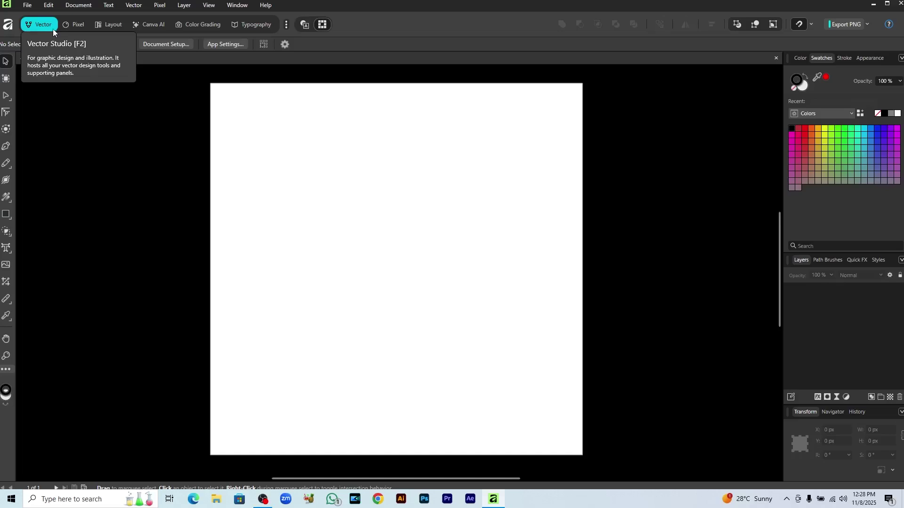
click(72, 24)
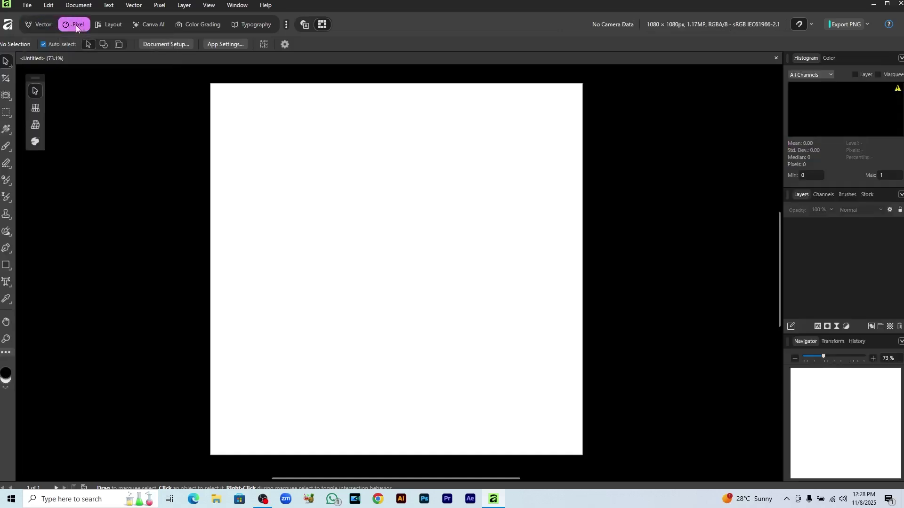
click(112, 23)
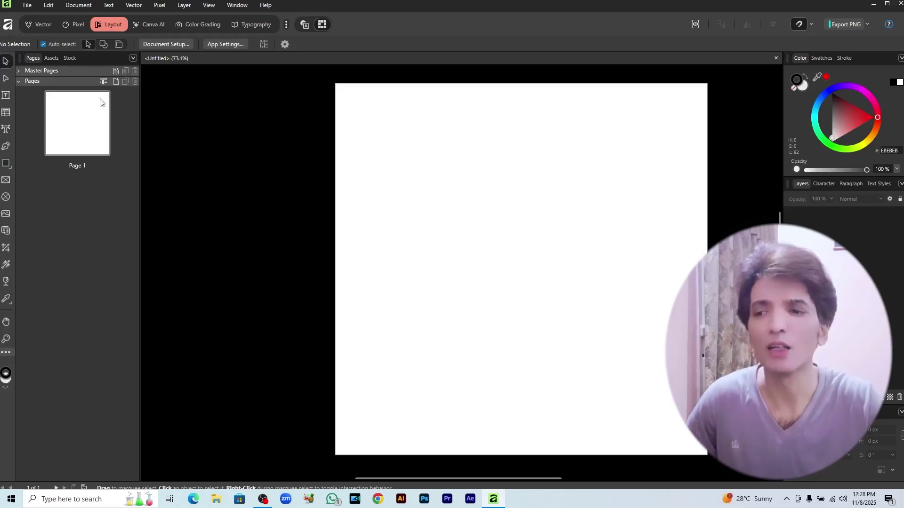
click(80, 25)
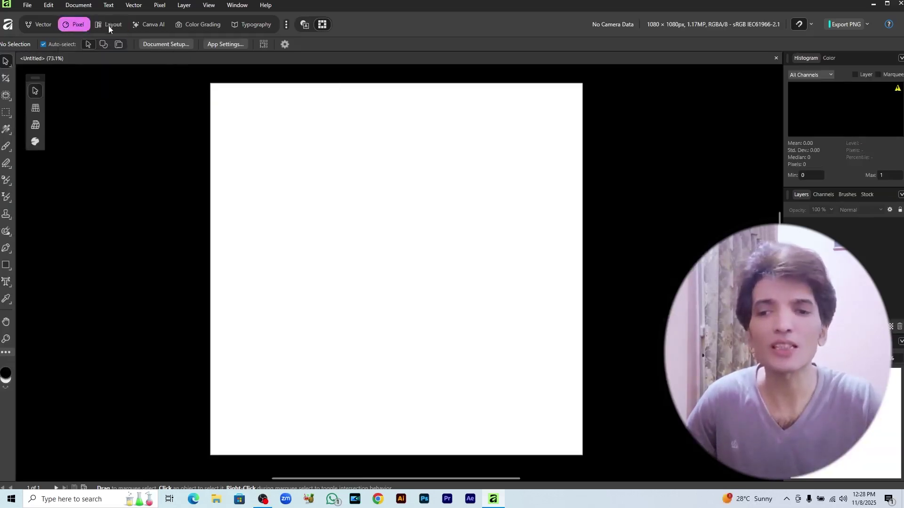
click(47, 26)
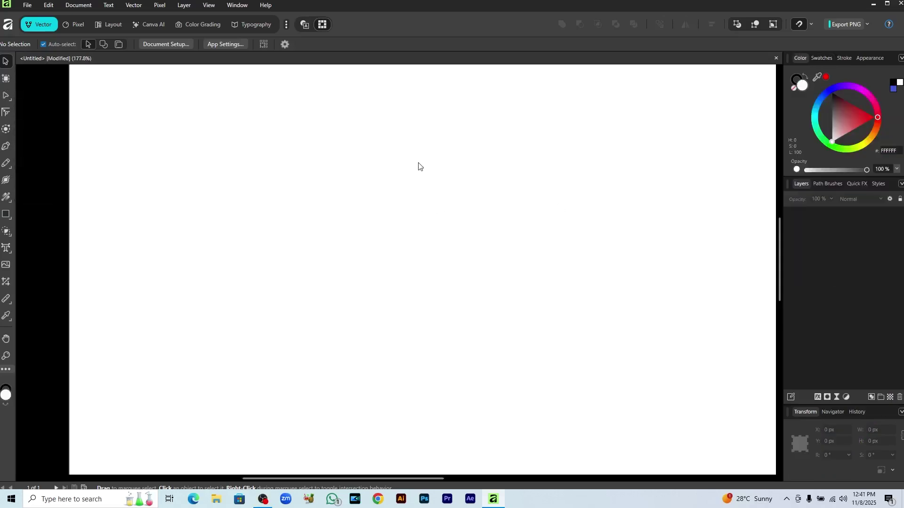
key(ctrl+0)
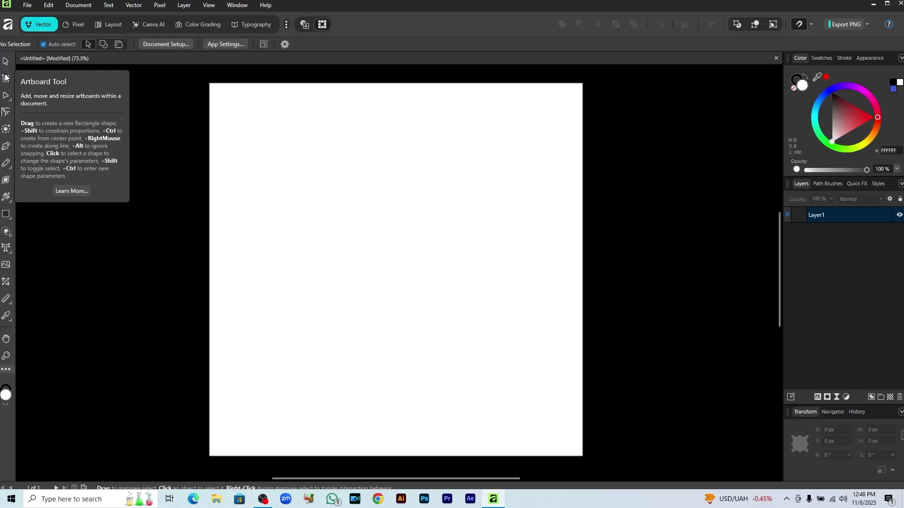
Set the Tools panel to 2 columns in the Customize Tools settings
click(5, 371)
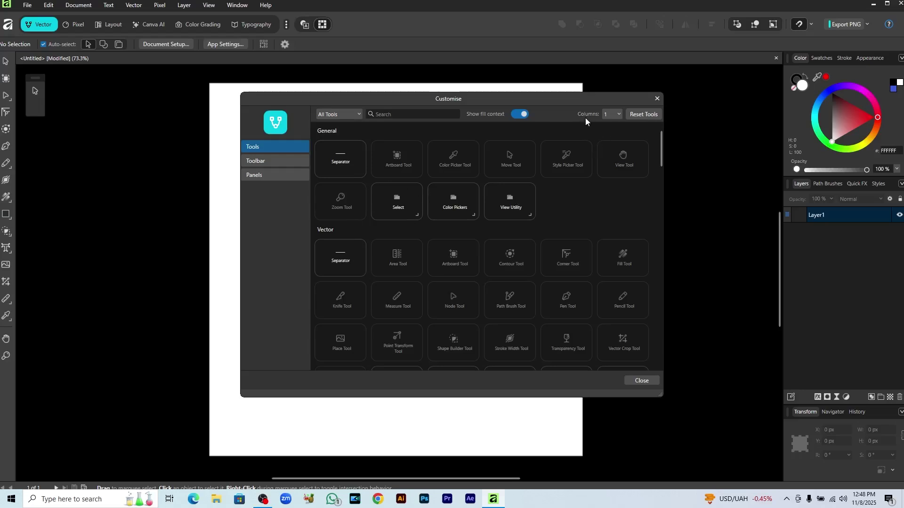
click(618, 116)
click(615, 137)
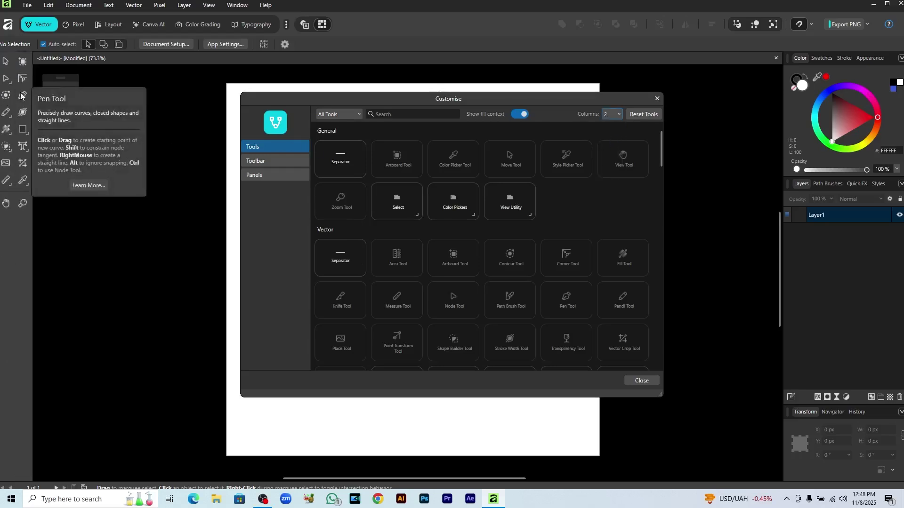
click(642, 380)
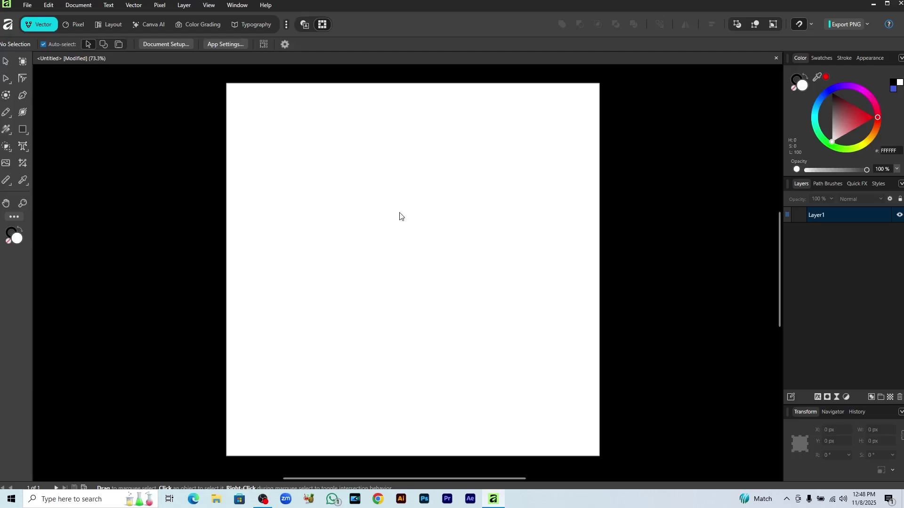
Select the Artboard Tool and try reddish and dark magenta fill colours
click(21, 61)
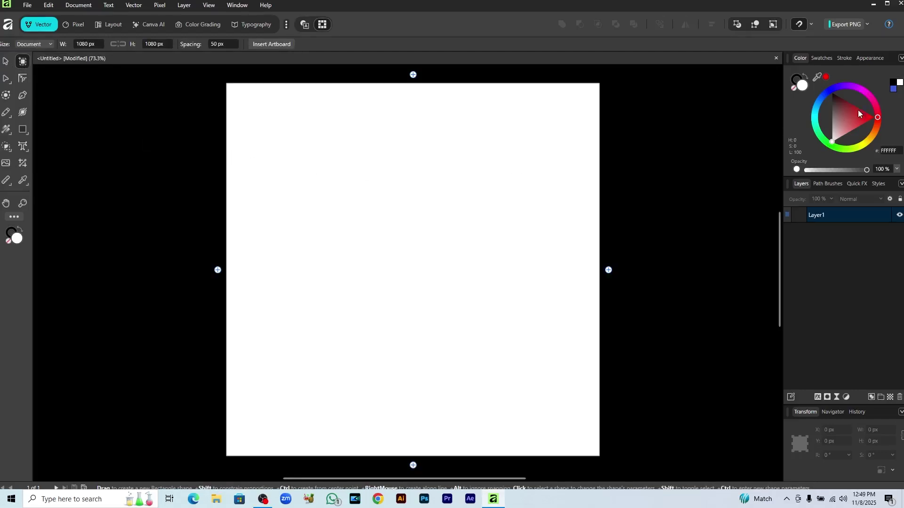
click(850, 120)
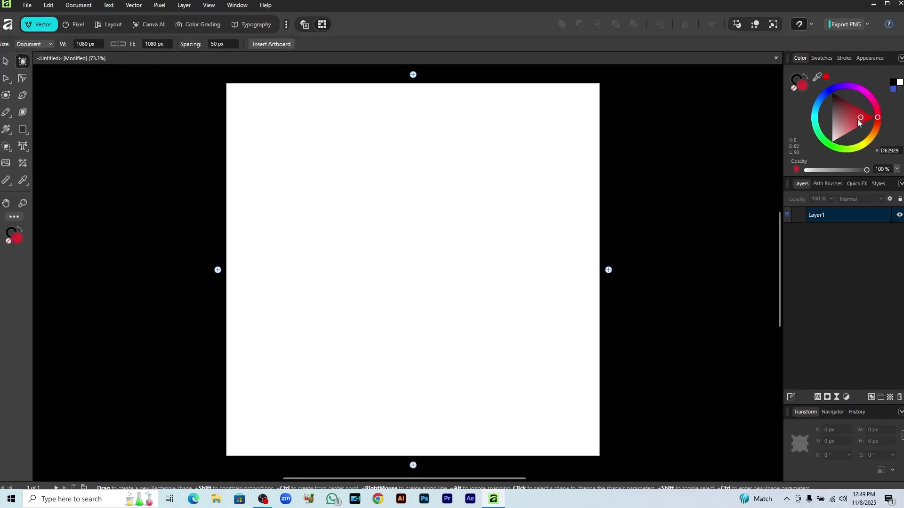
click(861, 88)
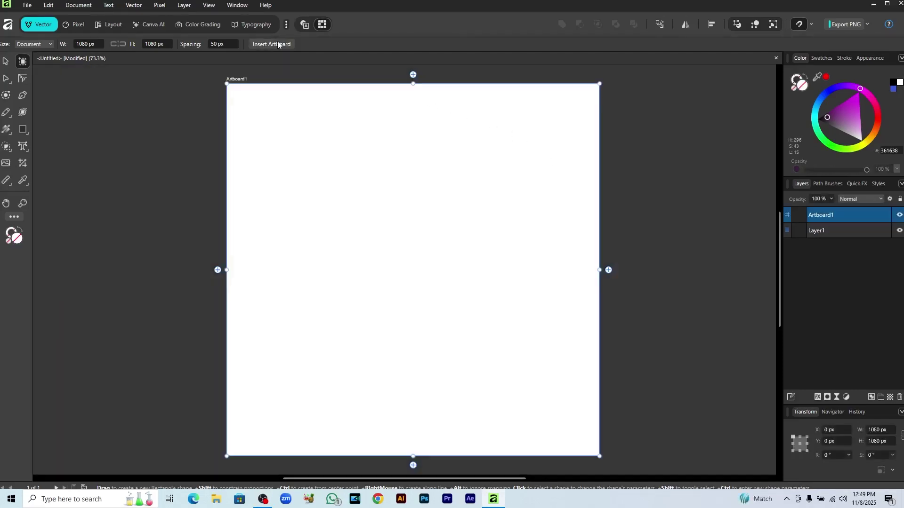
Insert a page-sized artboard and fill it red E3212A
click(278, 44)
click(849, 117)
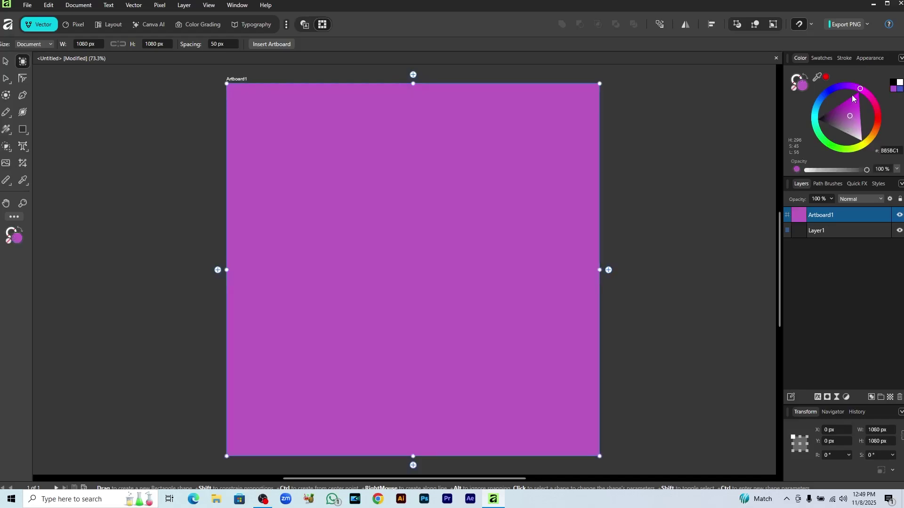
click(854, 100)
drag(871, 100, 877, 118)
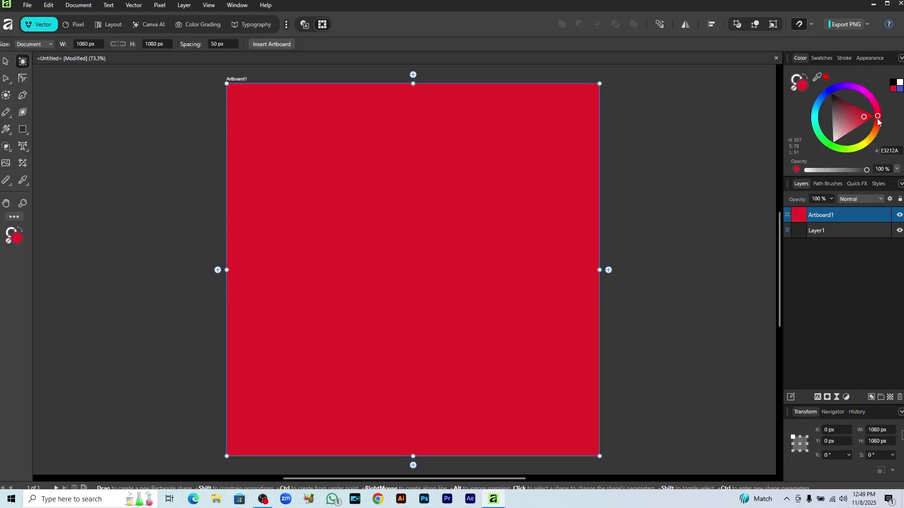
Add a second artboard, then undo it, the fill changes and the first artboard
click(274, 44)
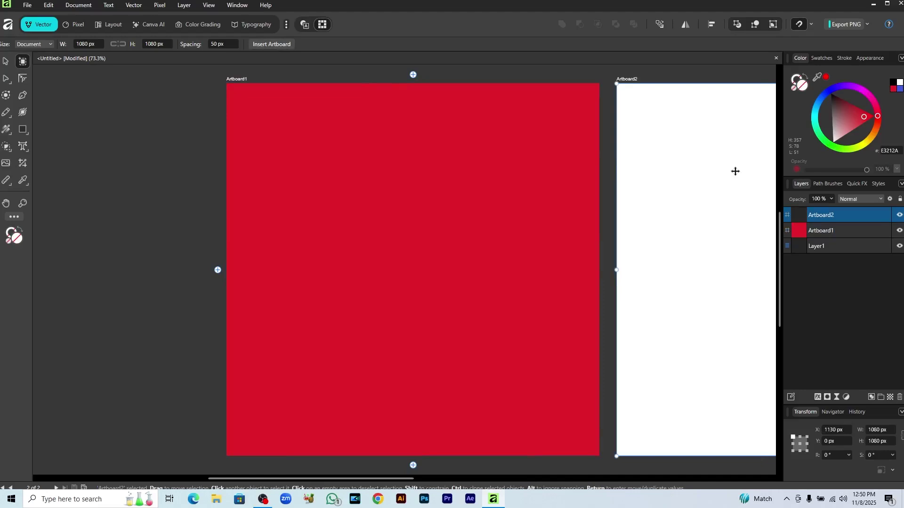
key(Delete)
key(m)
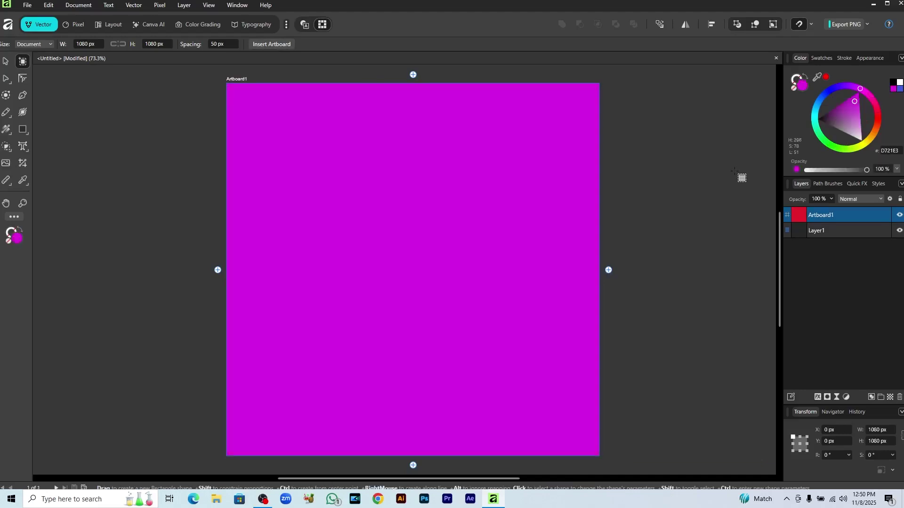
key(shift+x)
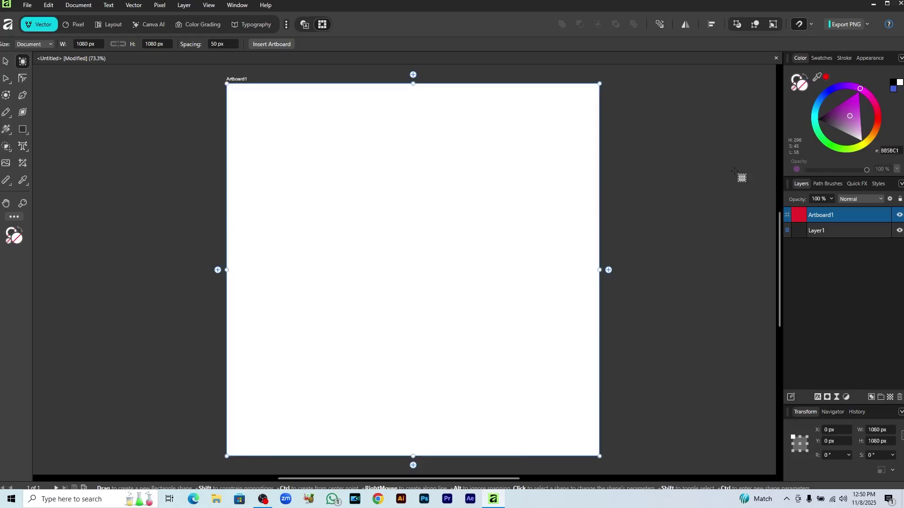
key(Delete)
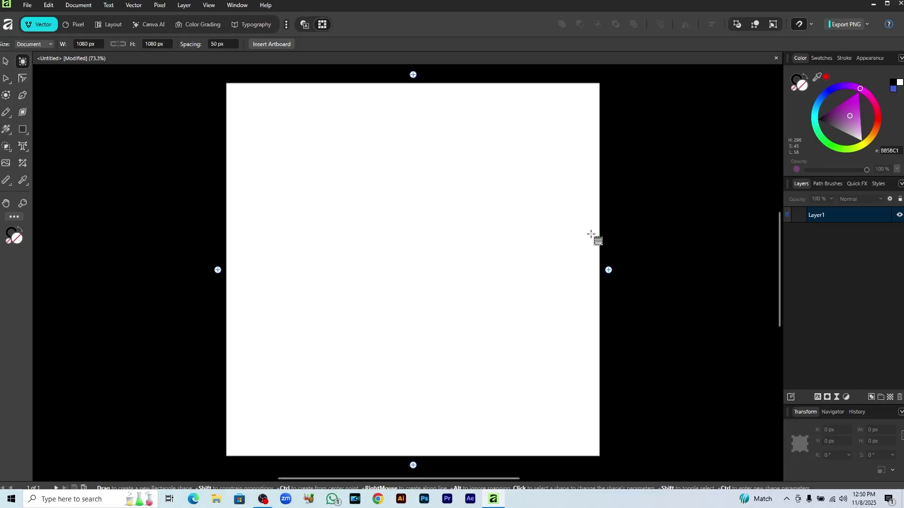
With the Artboard Tool, add artboards to the right and left, then view all three
key(v)
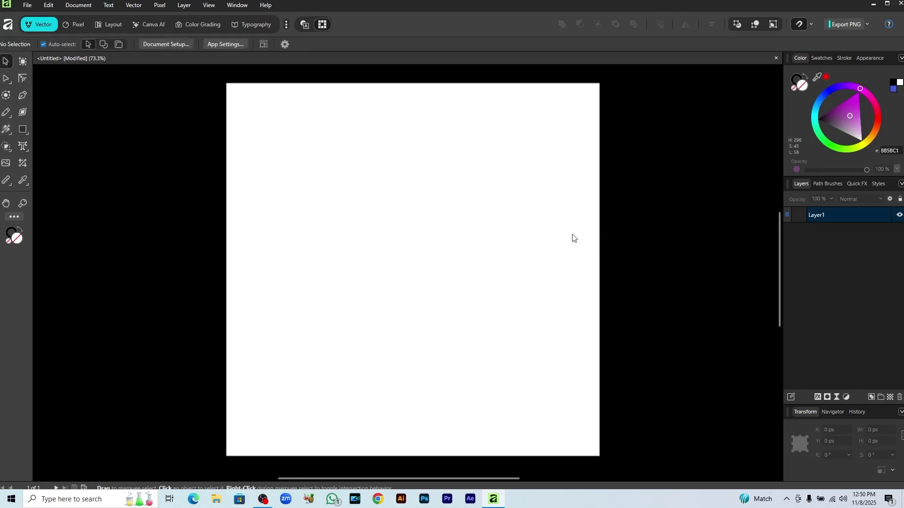
click(22, 61)
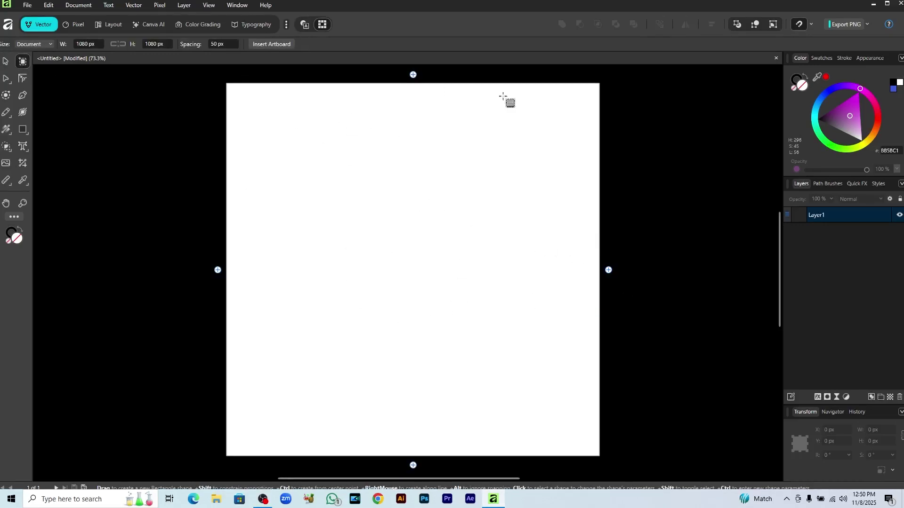
click(608, 269)
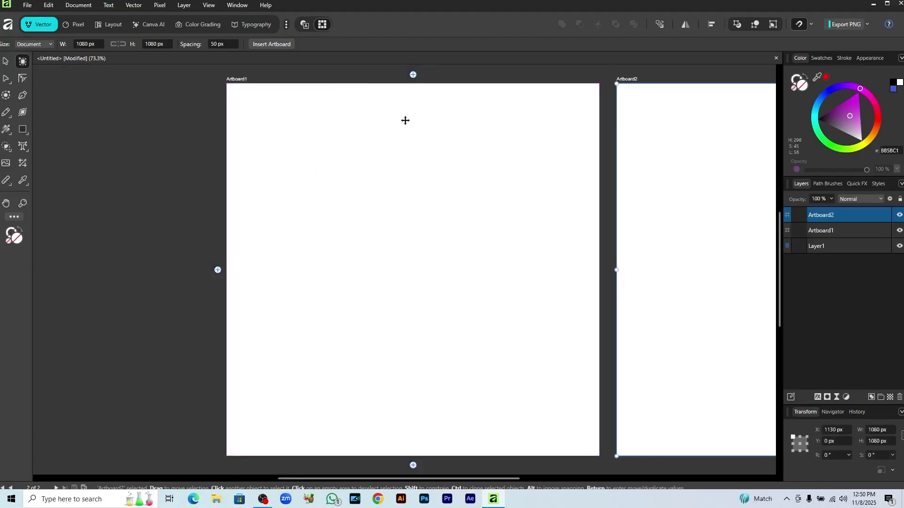
click(218, 270)
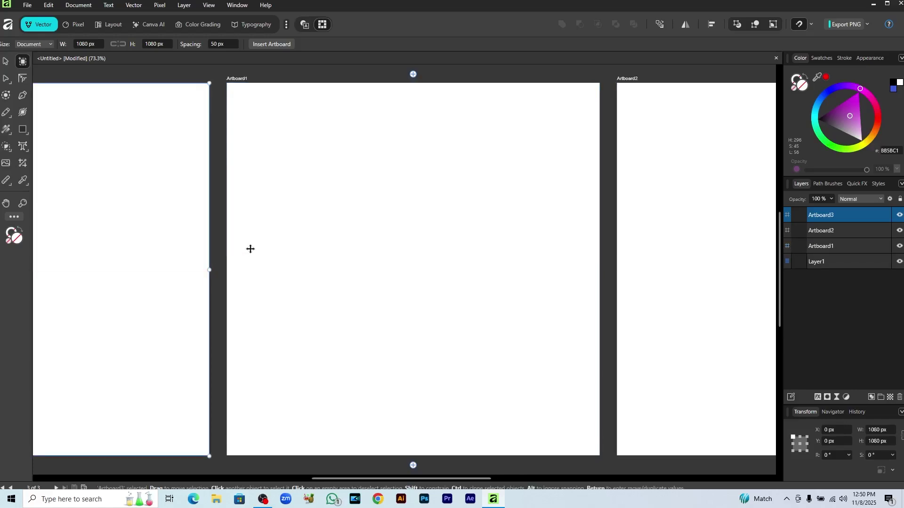
scroll(248, 249, down, 2)
key(ctrl+0)
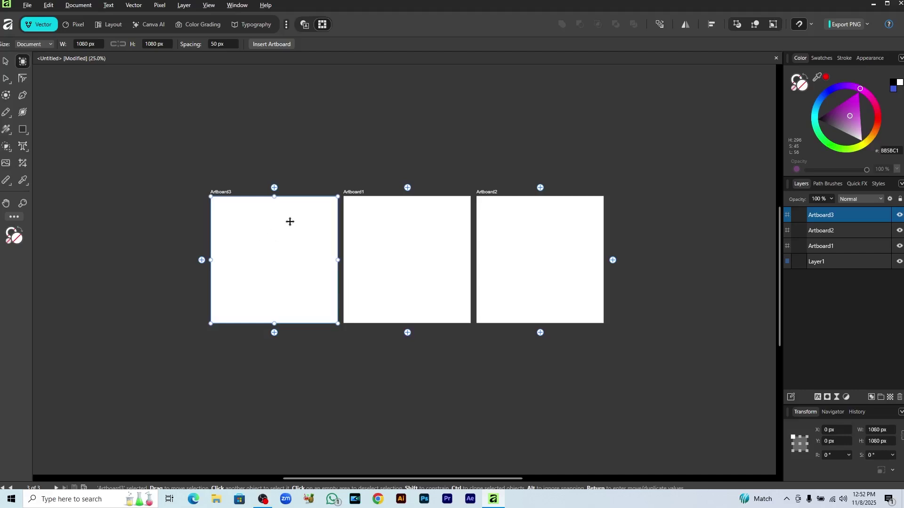
Add Artboard4 above the left artboard, then select and delete all four artboards
click(277, 187)
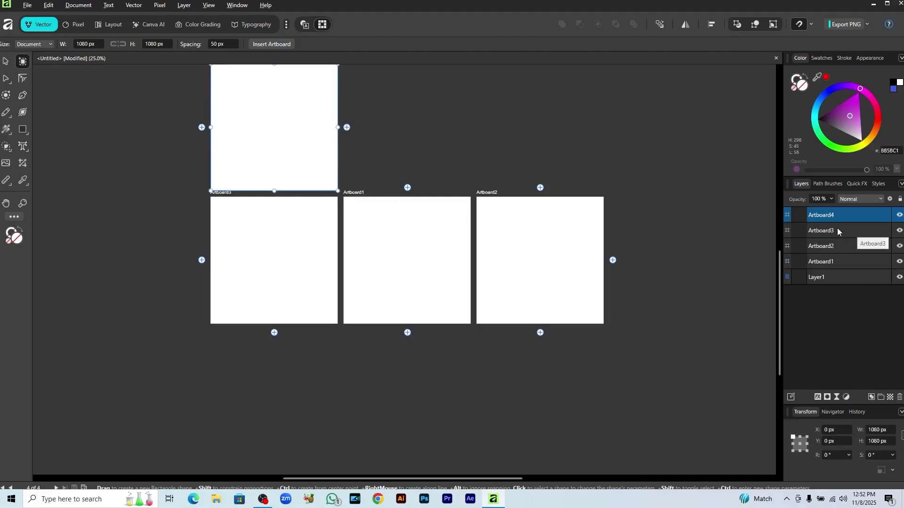
shift+click(833, 259)
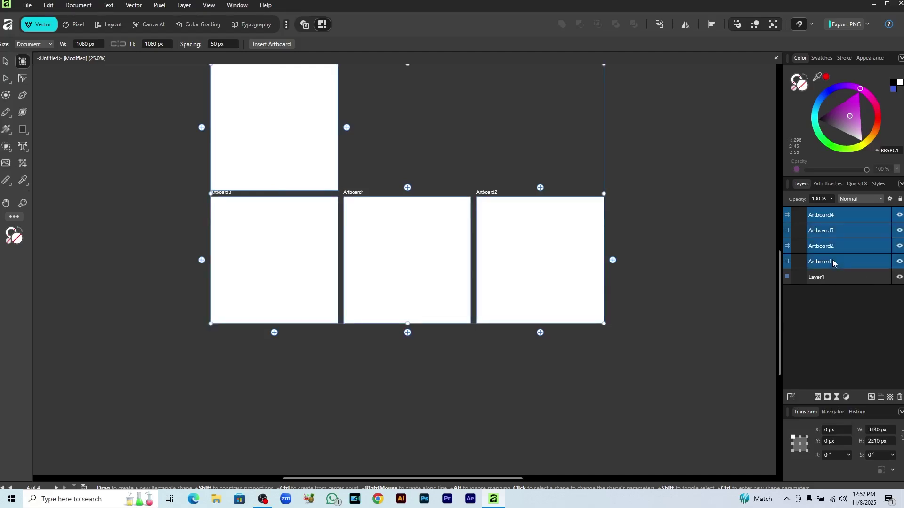
key(Delete)
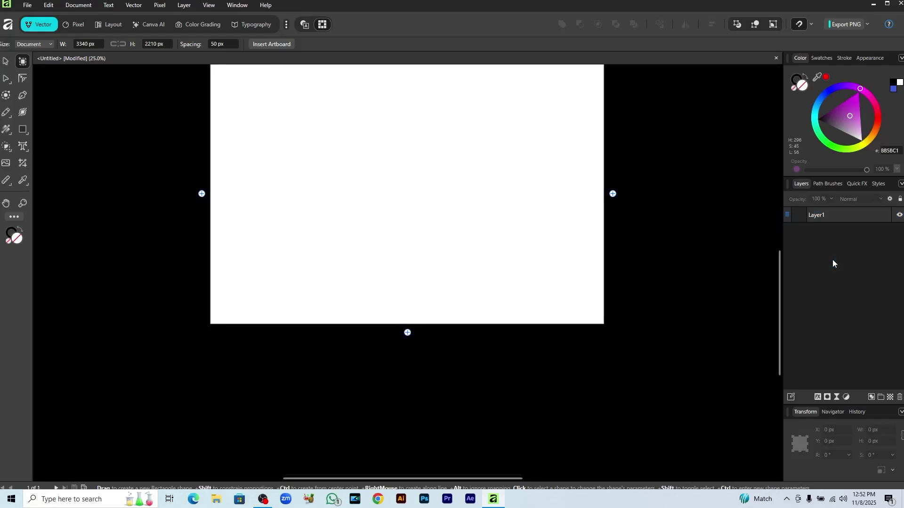
Fit the 3340 × 2210 px page in view and show the Rectangle tool's shape flyout
key(ctrl+0)
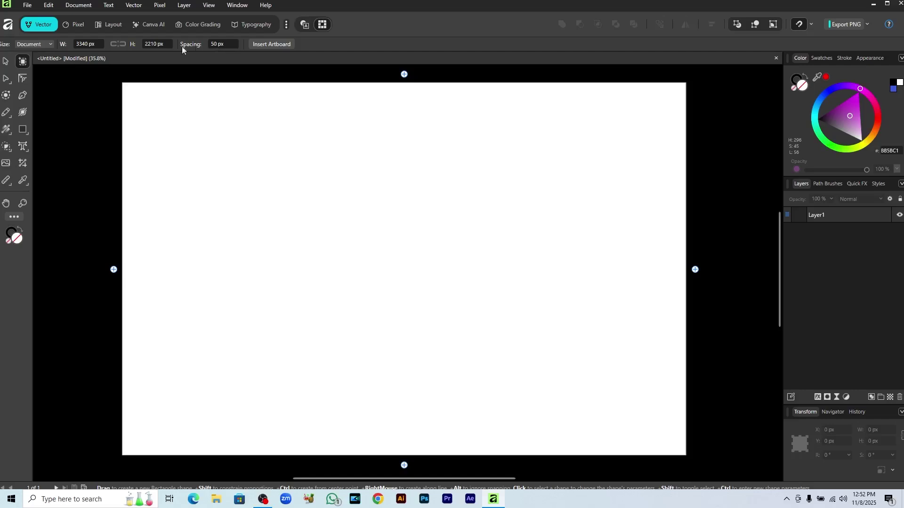
mouse_move(6, 80)
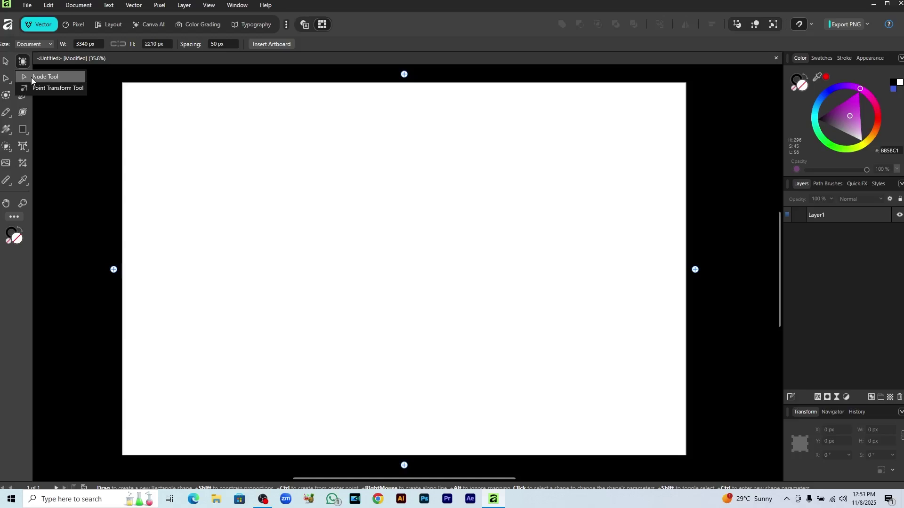
click(22, 130)
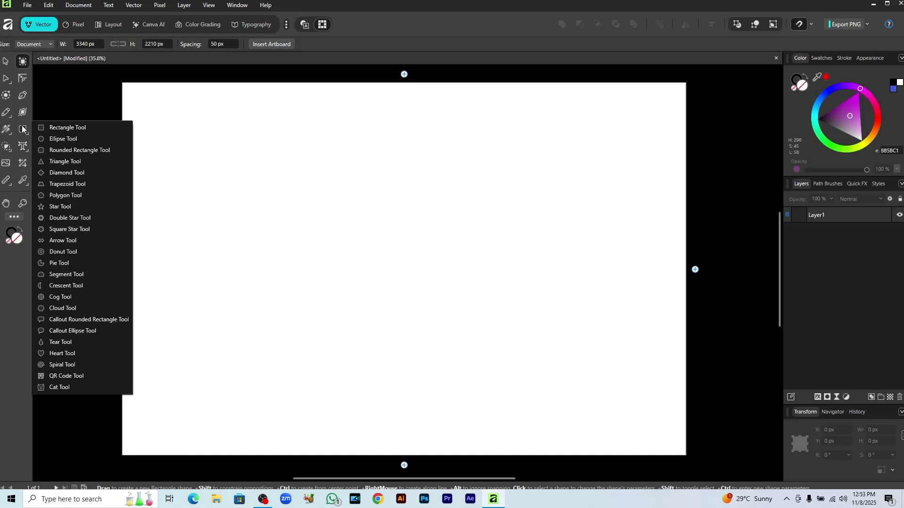
Draw a 923.6 × 399 px white-filled rectangle with 1 pt stroke in the upper page
click(59, 128)
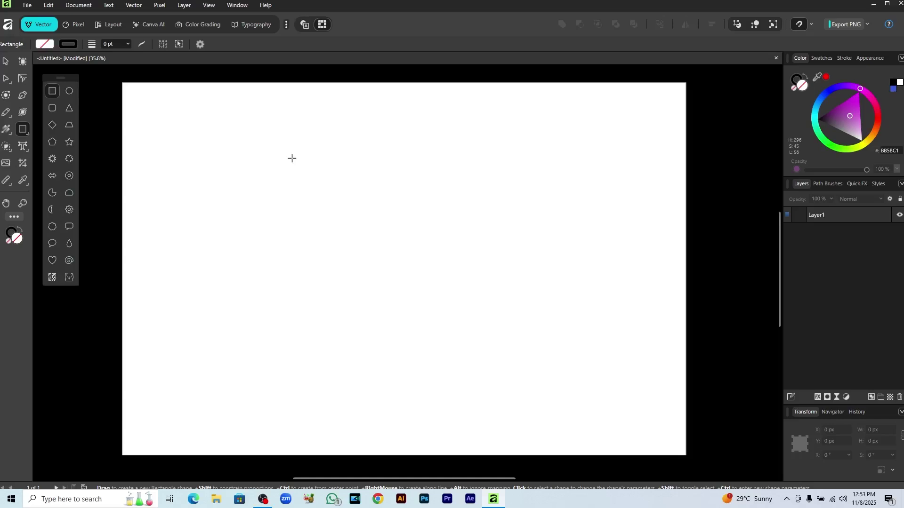
drag(291, 151, 448, 220)
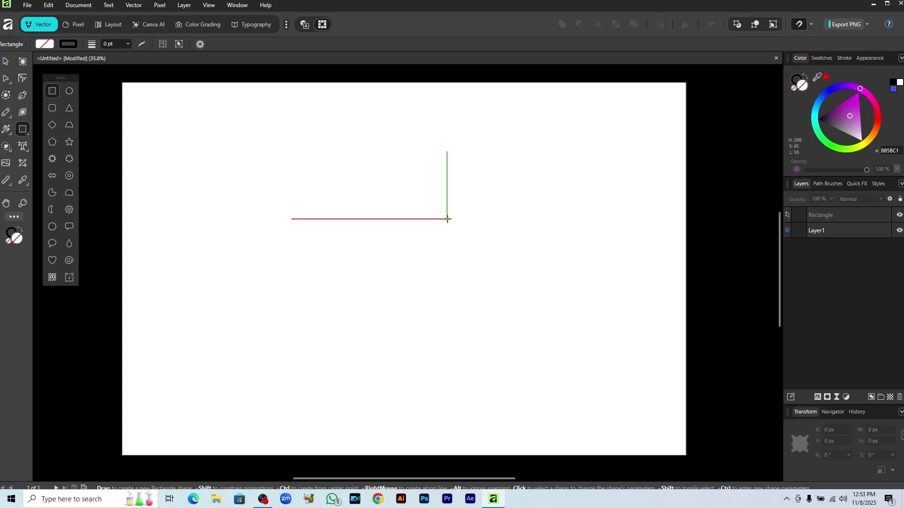
key(d)
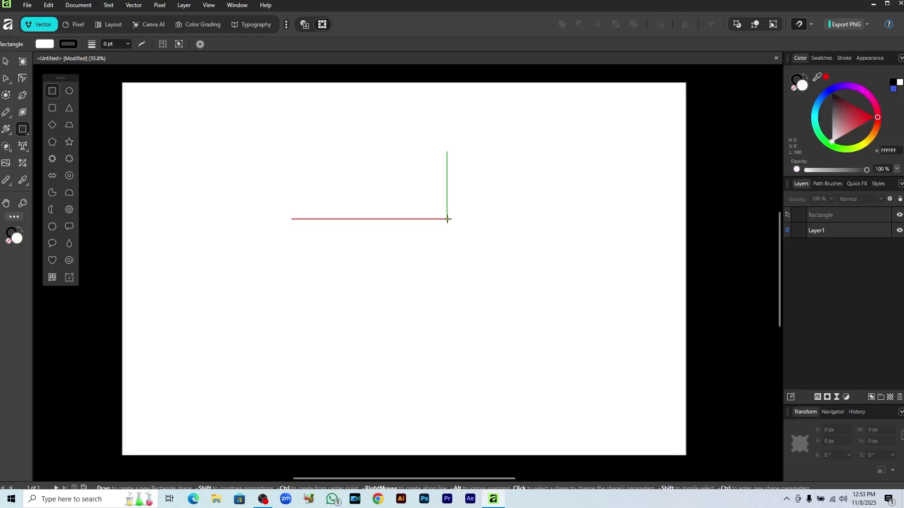
drag(448, 219, 448, 220)
key(v)
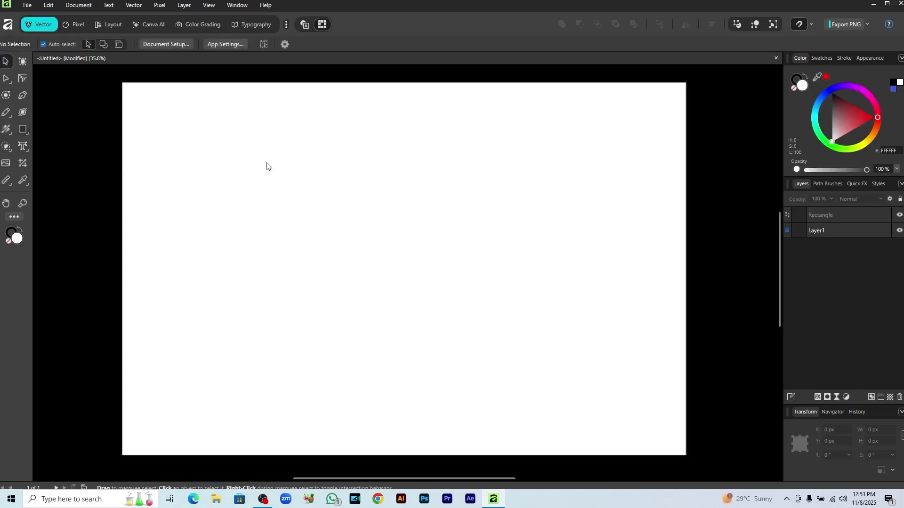
drag(201, 110, 394, 267)
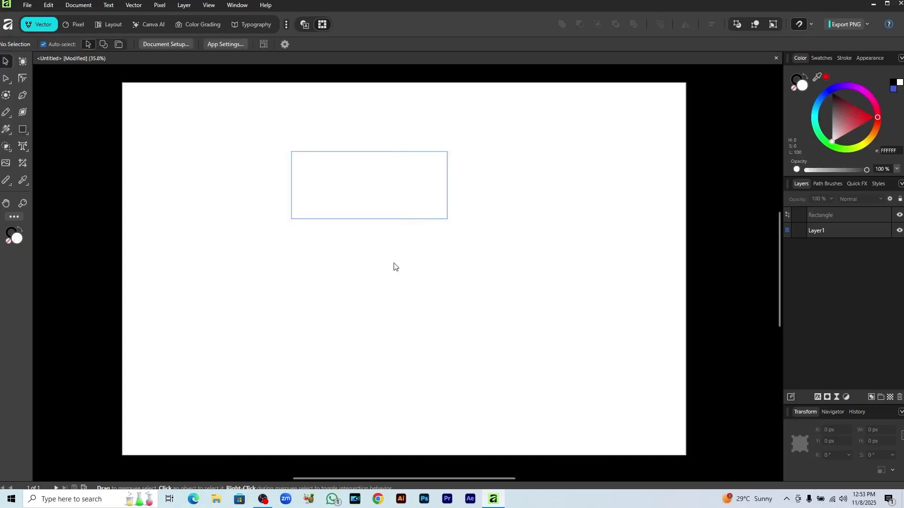
Give the wide 923.6 × 399 px rectangle a bold 10.3 pt outline
click(369, 246)
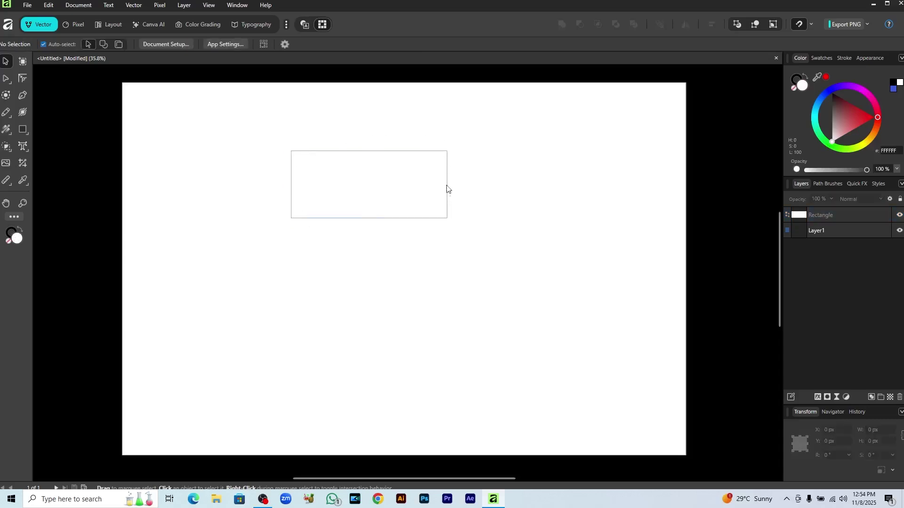
click(291, 209)
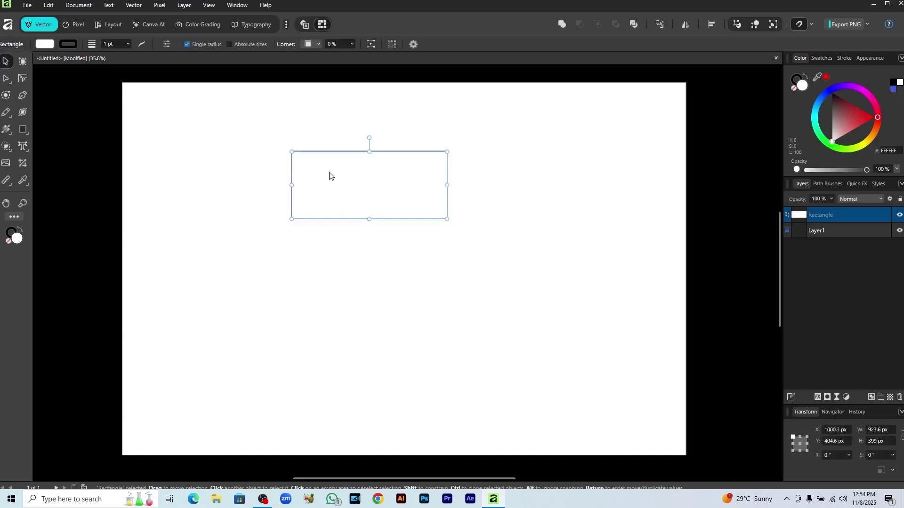
click(110, 43)
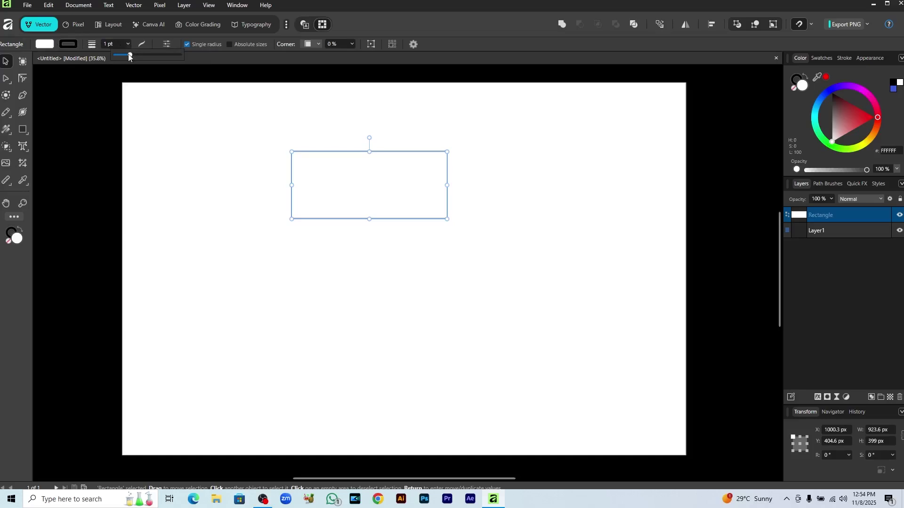
drag(115, 55, 139, 58)
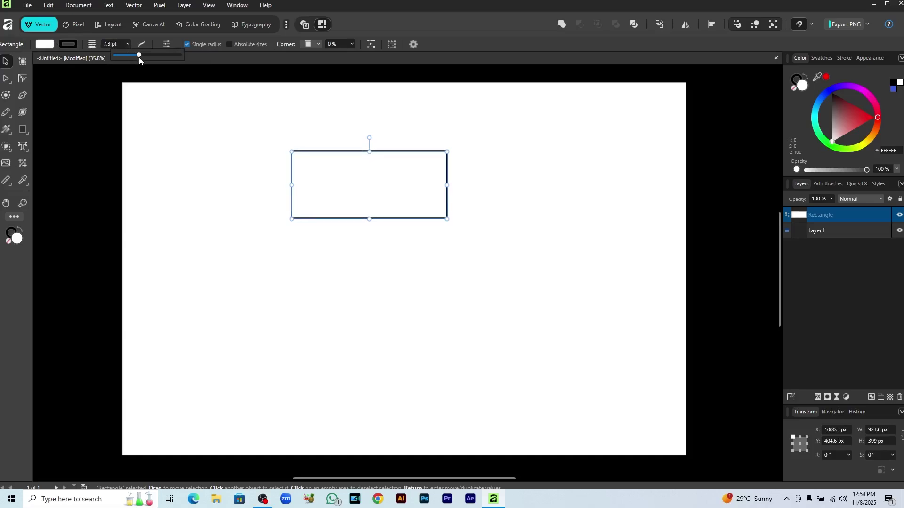
click(840, 59)
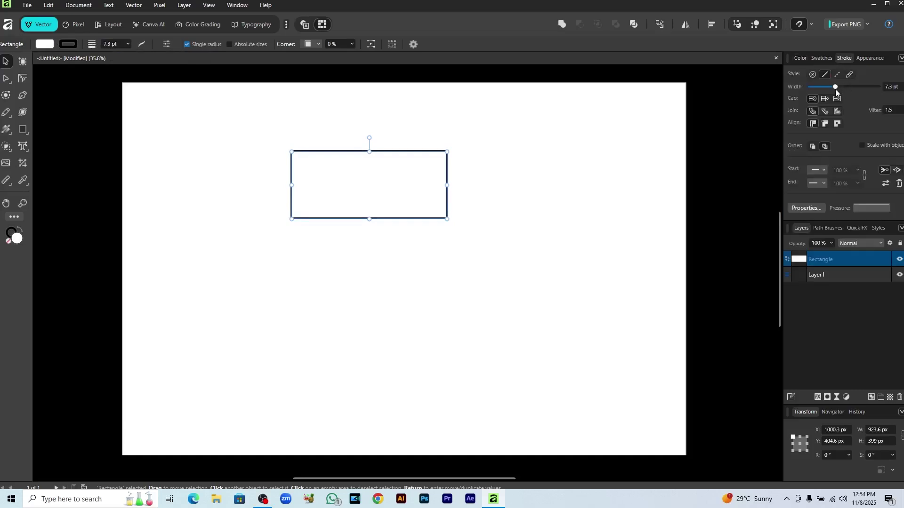
drag(835, 89, 843, 90)
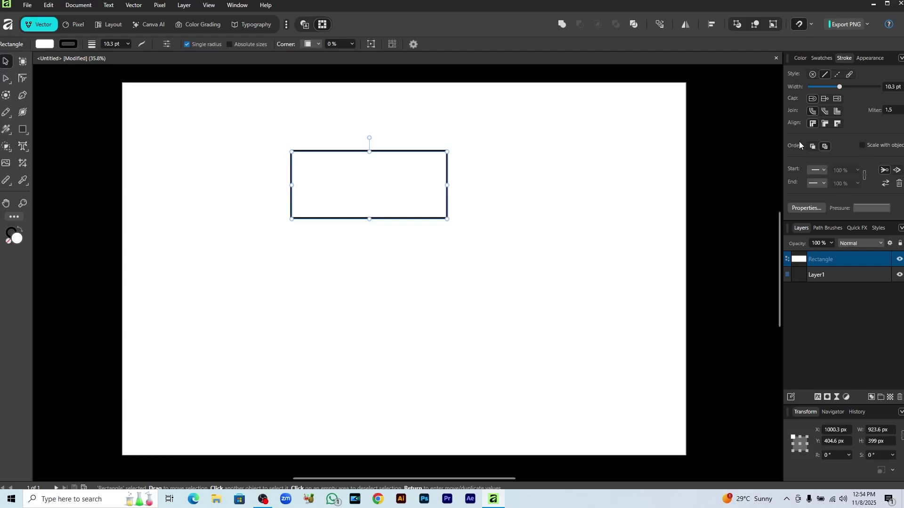
click(343, 255)
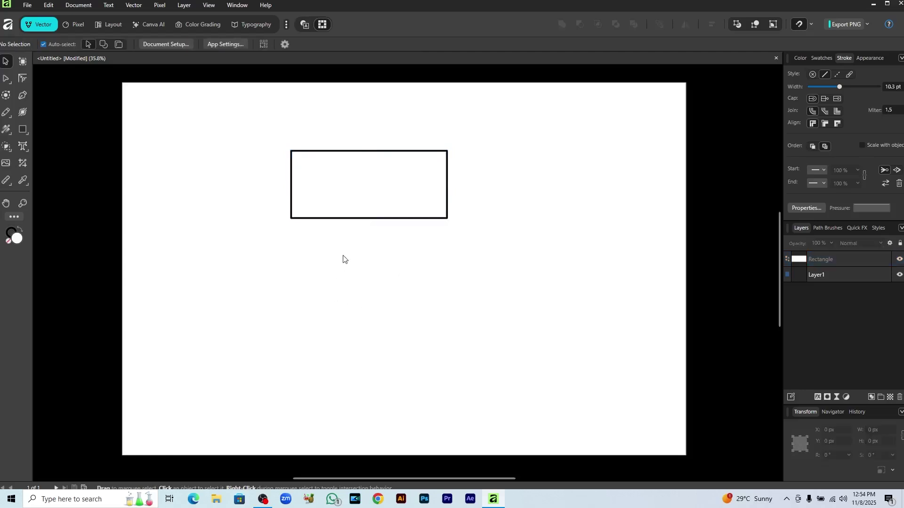
click(362, 178)
Draw a square below the wide box and resize it to about 422.4 × 400.3 px
click(23, 129)
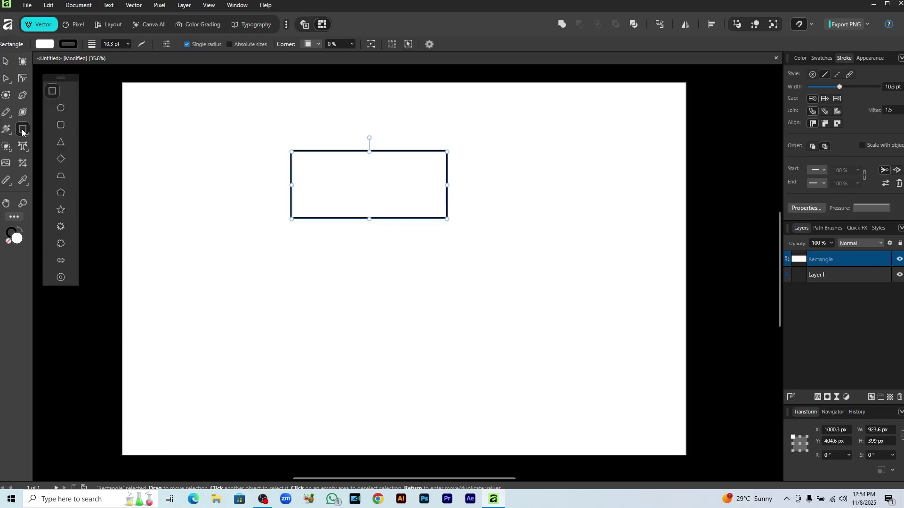
drag(308, 273, 420, 348)
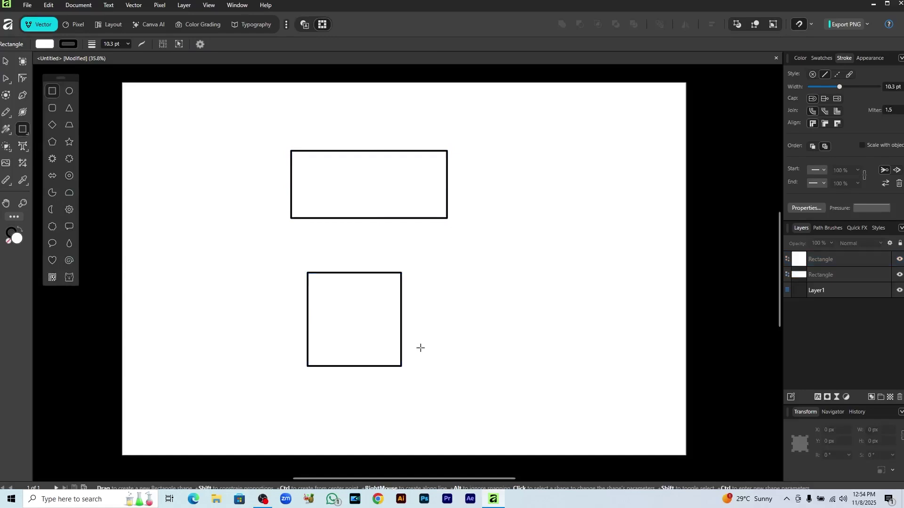
key(v)
click(377, 347)
drag(400, 366, 384, 350)
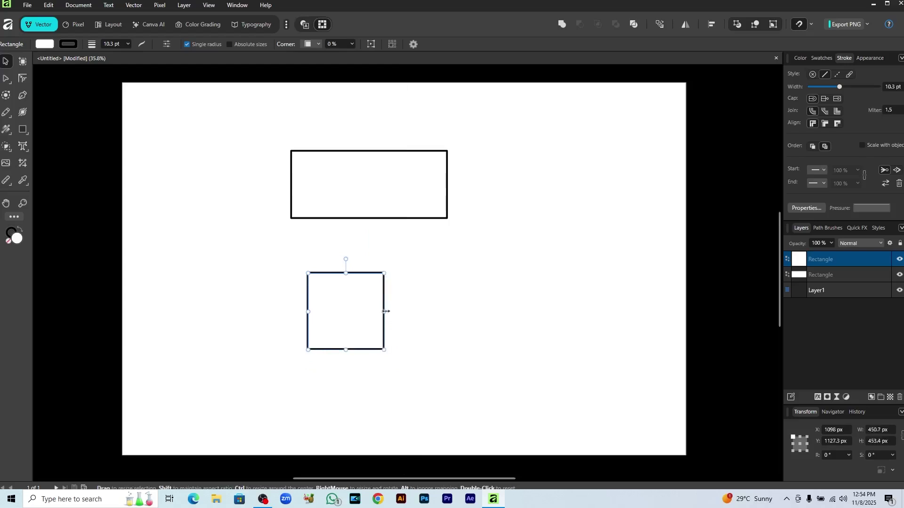
mouse_move(384, 313)
mouse_down()
mouse_move(455, 312)
mouse_move(390, 314)
mouse_up()
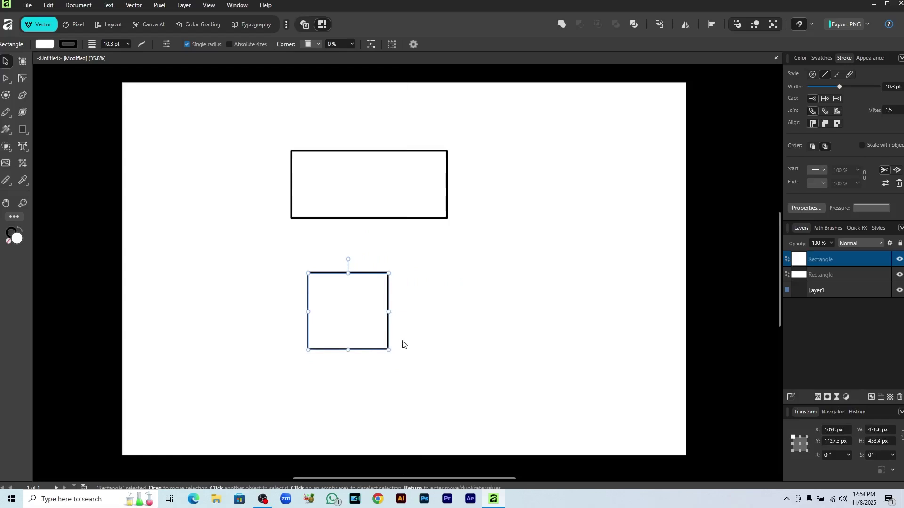
mouse_move(389, 351)
mouse_down()
mouse_move(405, 372)
mouse_move(353, 317)
mouse_move(392, 354)
mouse_move(353, 317)
mouse_move(380, 340)
mouse_up()
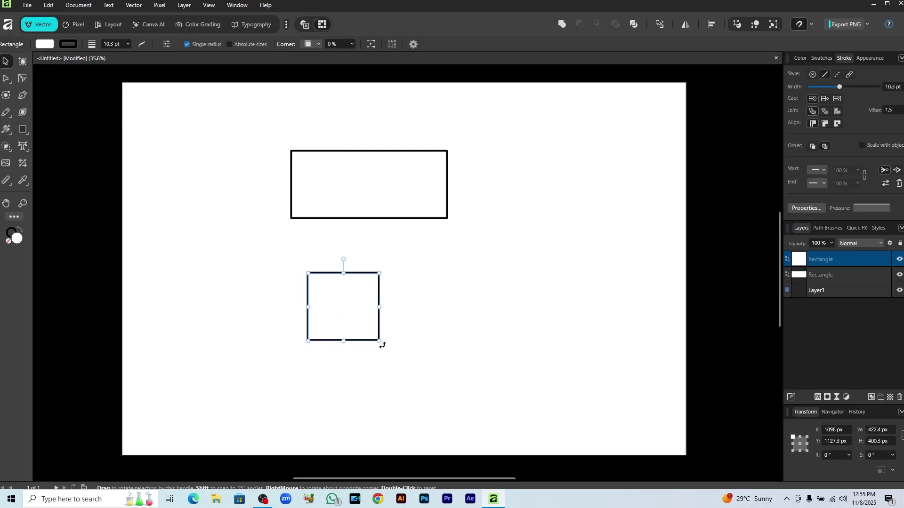
Try rotating the square to about -19° and -15°, undoing each rotation
drag(382, 346, 370, 360)
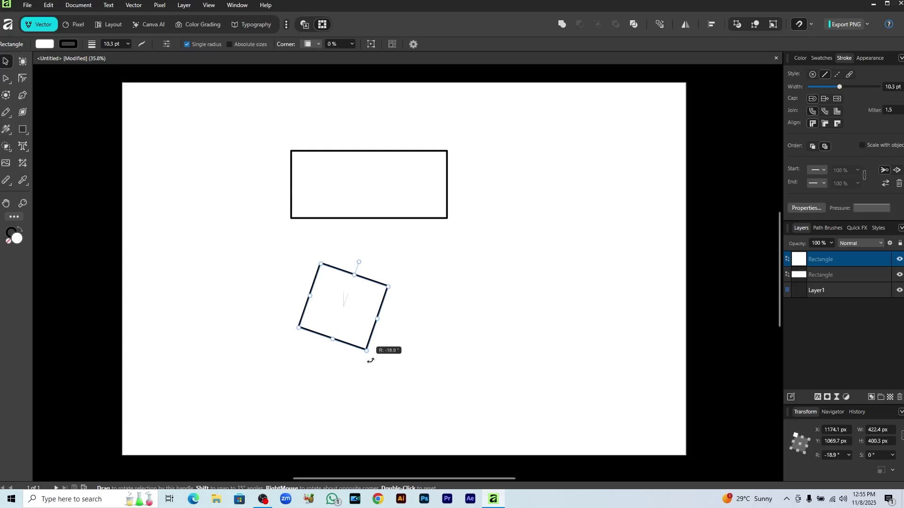
key(ctrl+z)
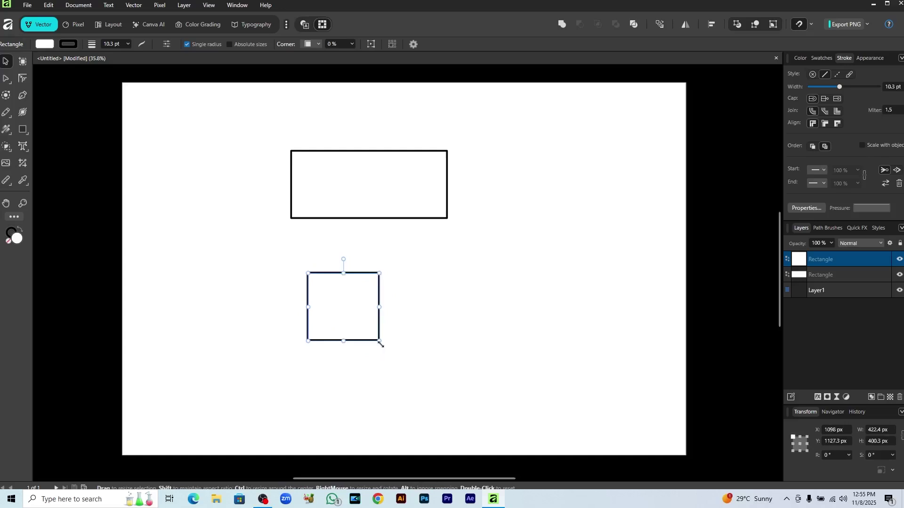
drag(382, 347, 352, 377)
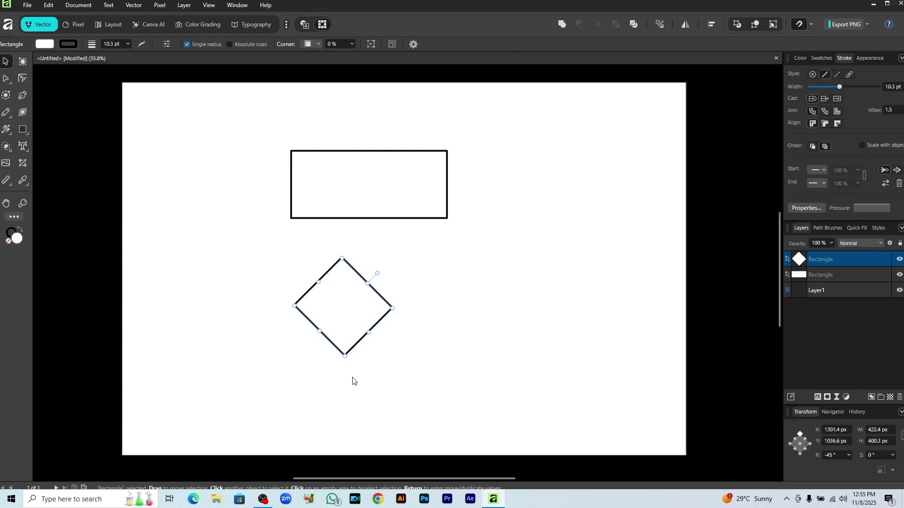
key(ctrl+z)
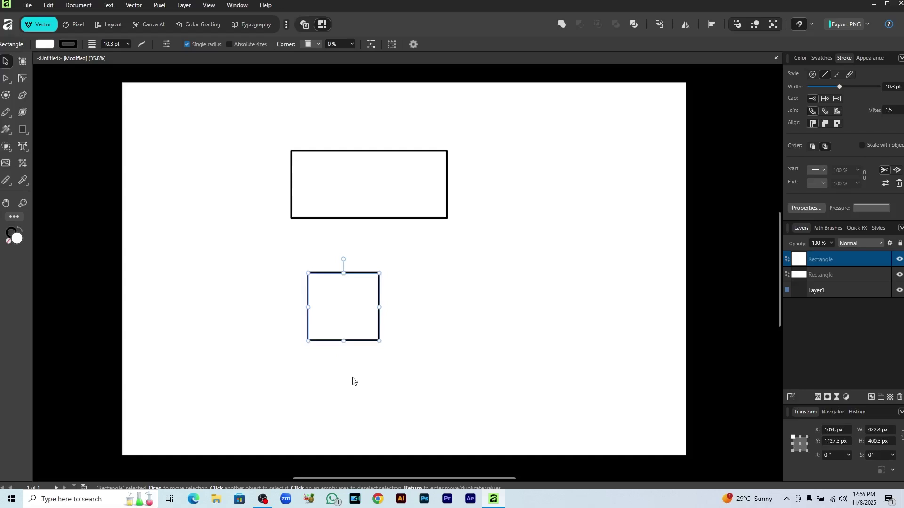
Duplicate the square twice to the right, then undo both copies
key(m)
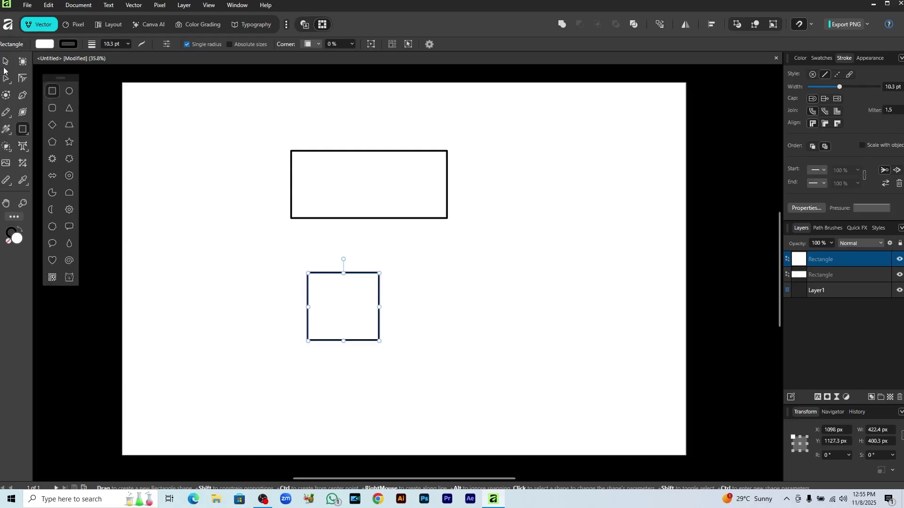
key(v)
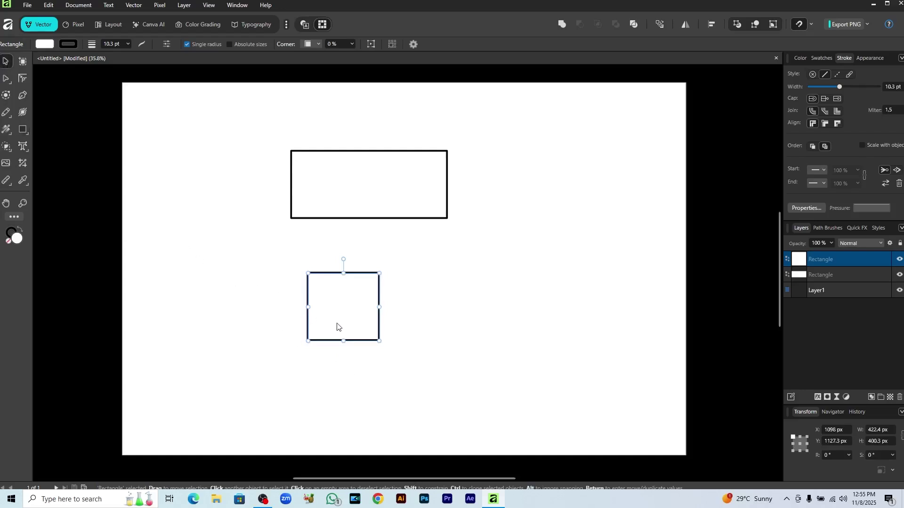
drag(337, 326, 446, 320)
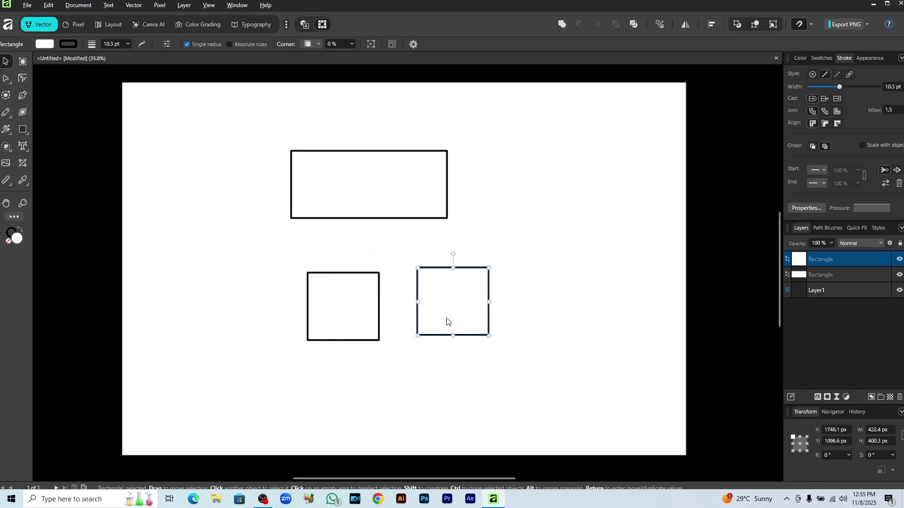
key(ctrl+j)
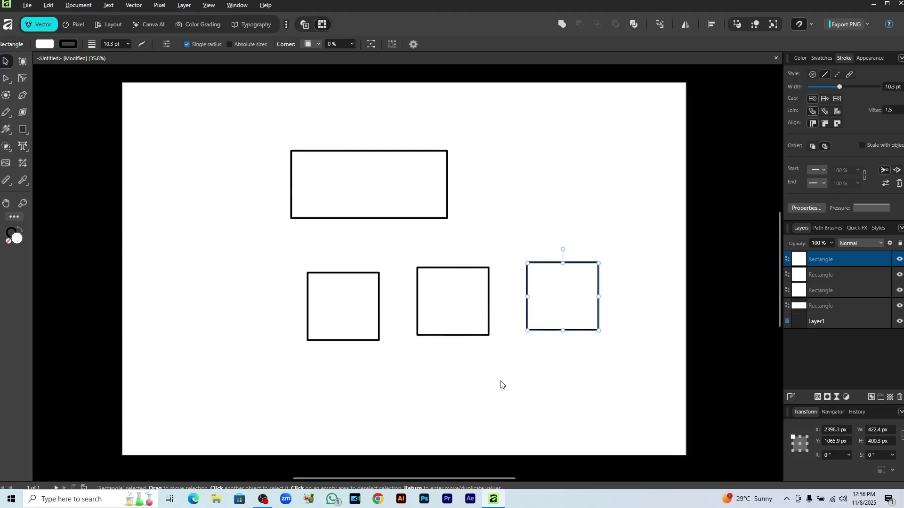
key(ctrl+z)
key(ctrl+z)
key(ctrl+z)
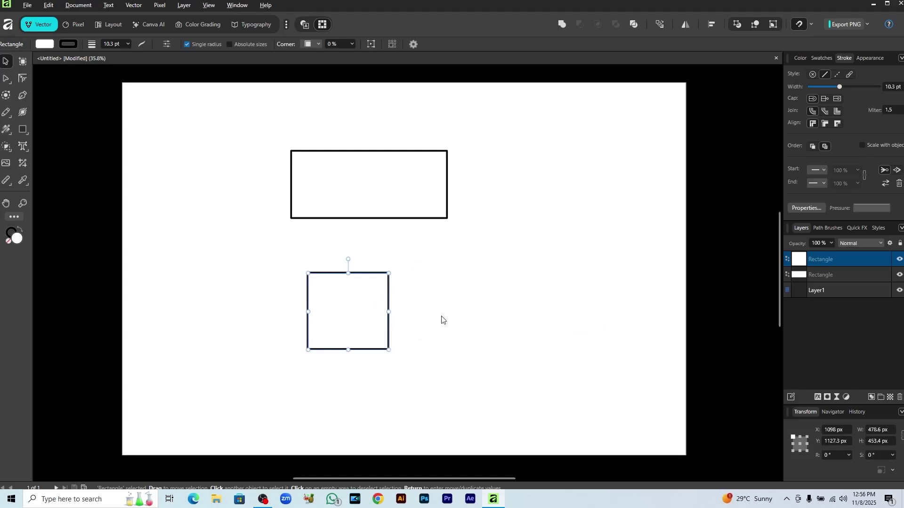
Reselect the lower square, briefly trying the Contour and Node tools along the way
click(431, 298)
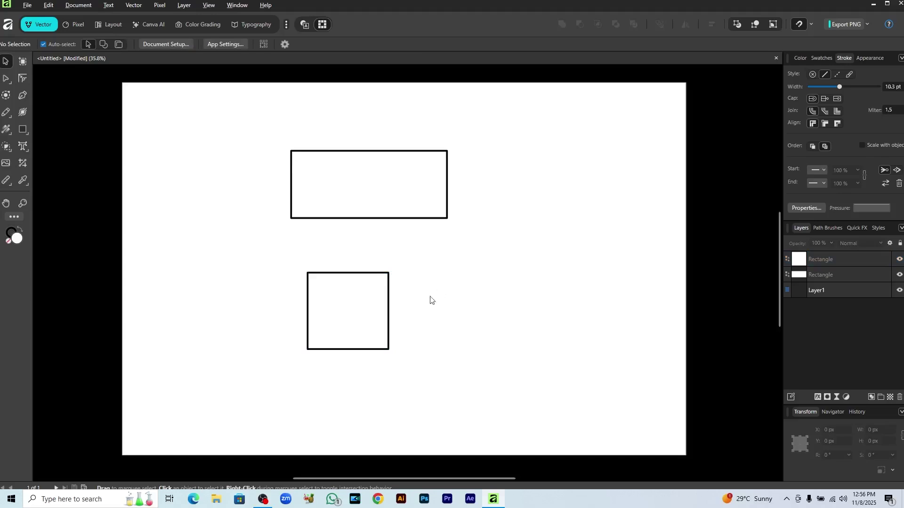
click(361, 304)
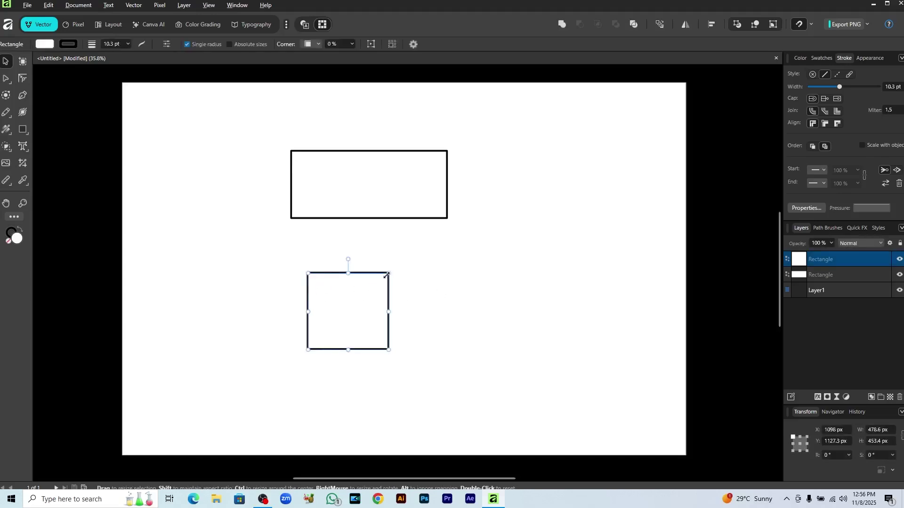
click(419, 328)
click(390, 322)
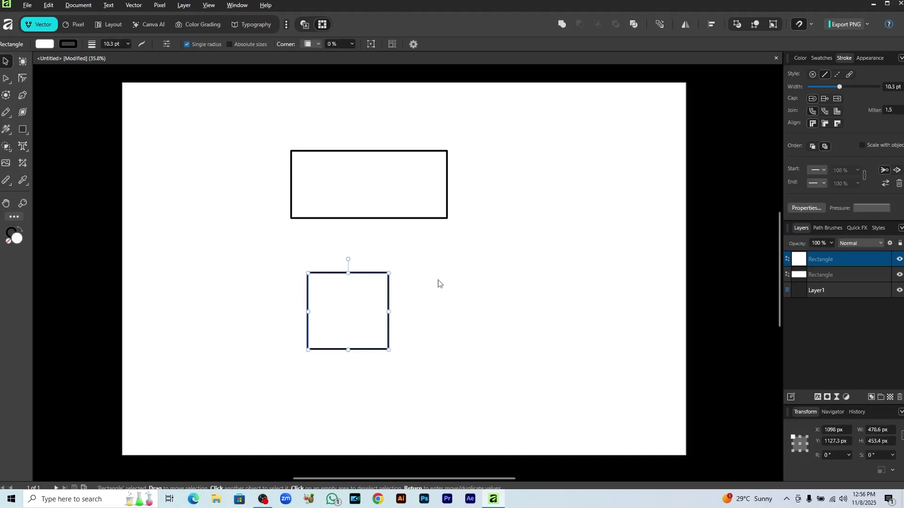
click(6, 94)
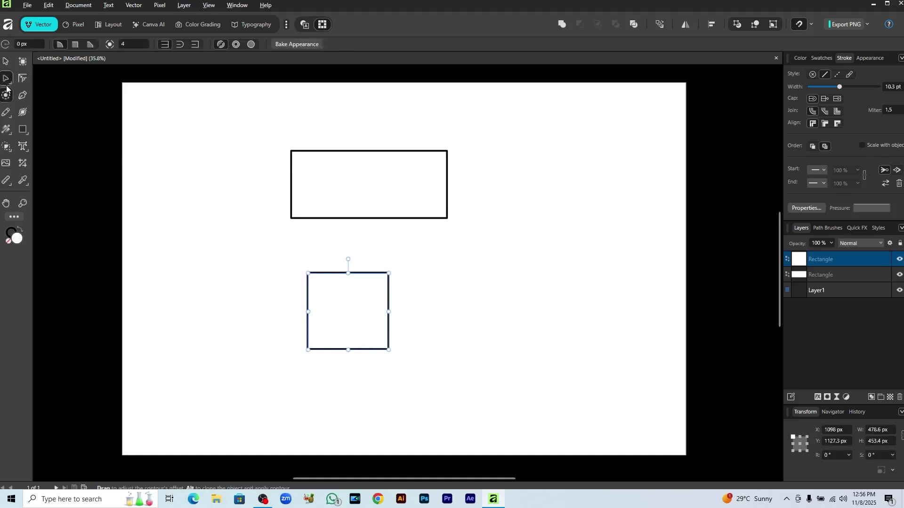
click(6, 85)
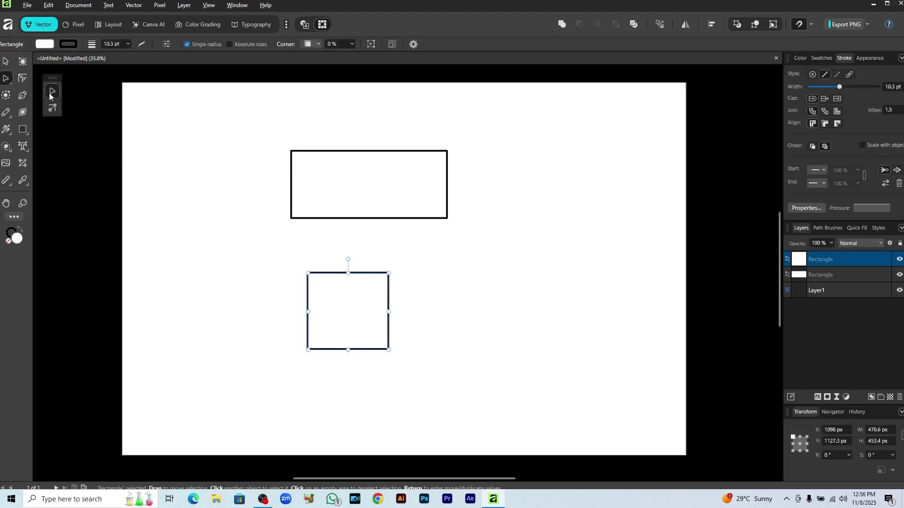
click(293, 343)
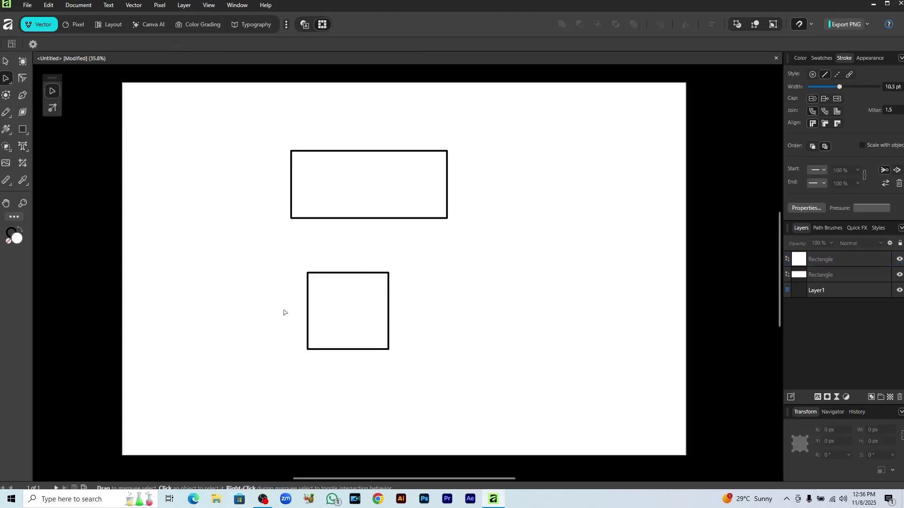
click(309, 275)
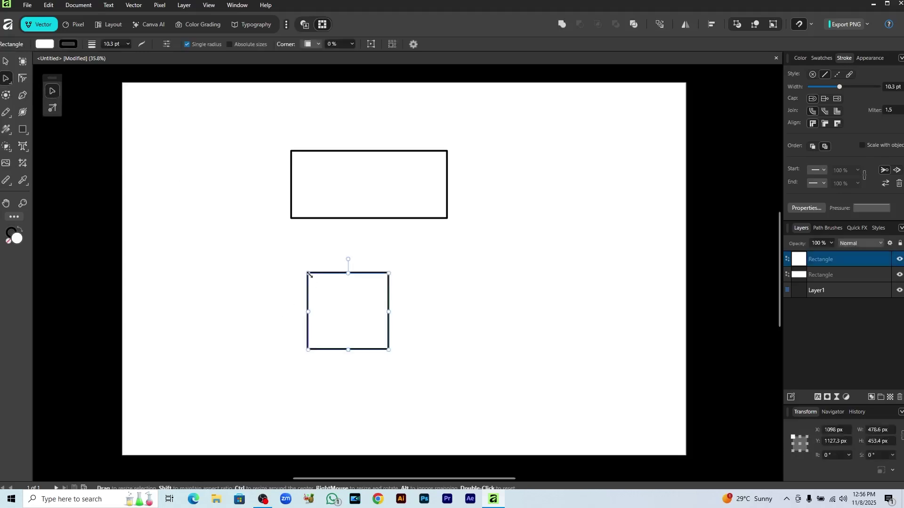
click(416, 314)
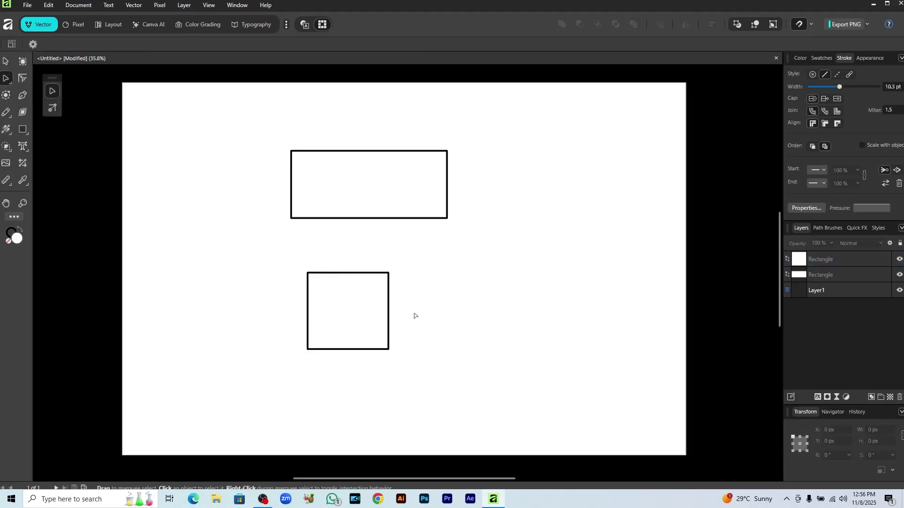
click(309, 277)
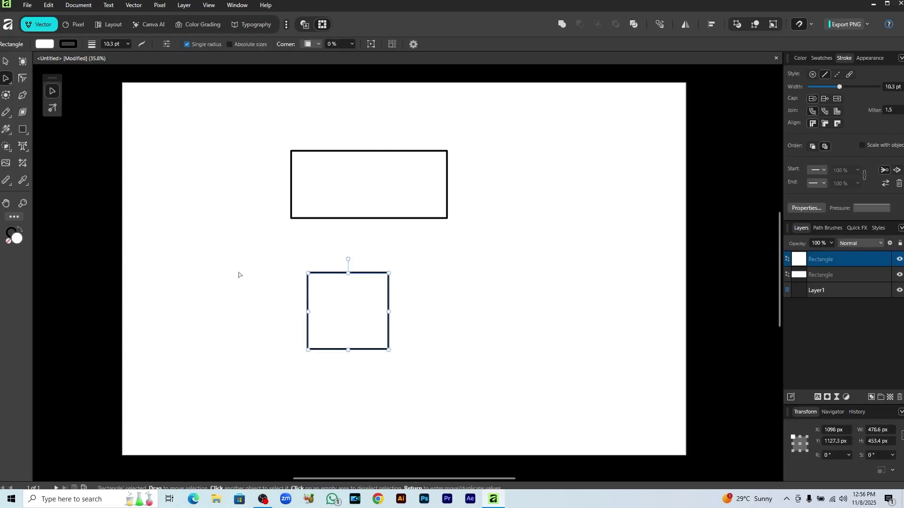
click(260, 245)
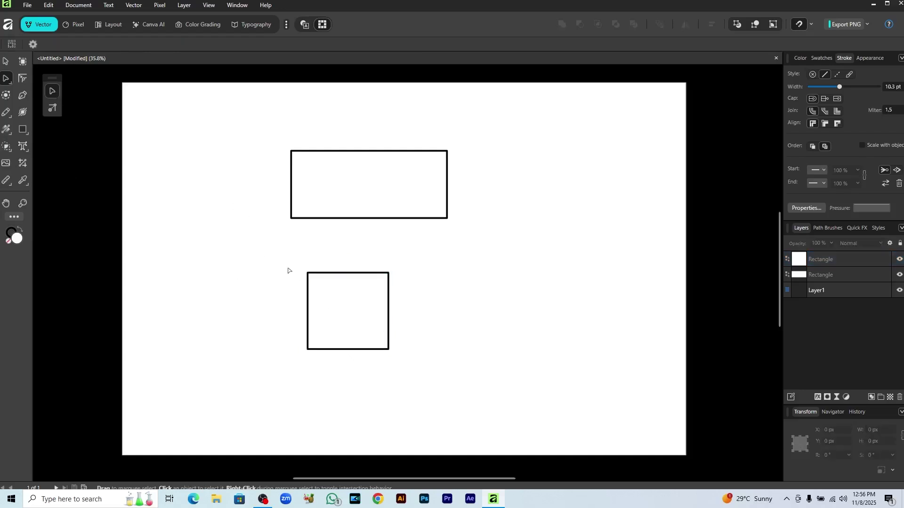
click(315, 286)
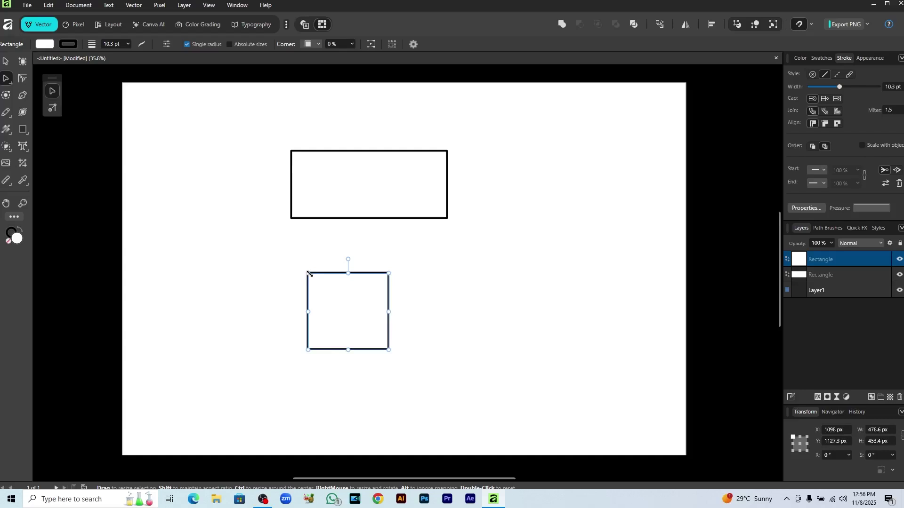
Move the square up and right beneath the wide box, test-rotate, and delete the extra copy
mouse_move(401, 288)
mouse_down()
mouse_move(435, 273)
mouse_move(409, 276)
mouse_move(476, 308)
mouse_move(525, 301)
mouse_up()
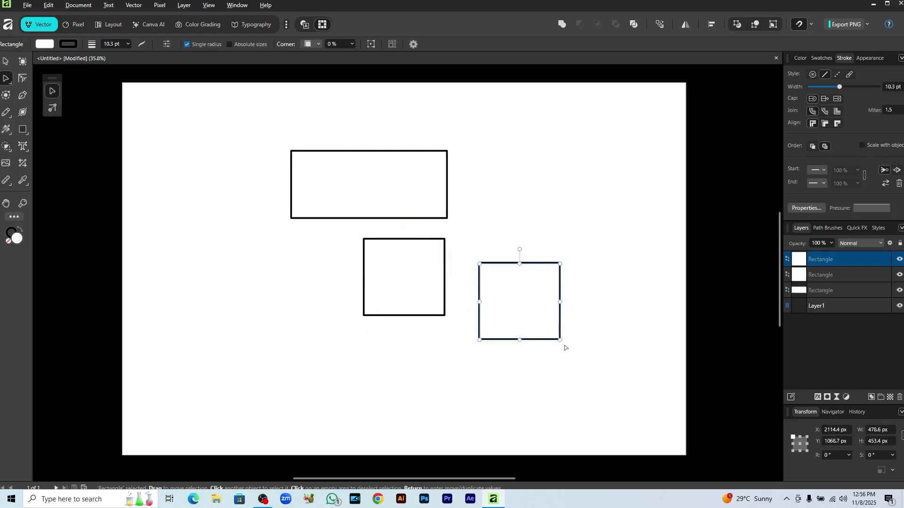
drag(564, 344, 524, 379)
double_click(525, 381)
key(Delete)
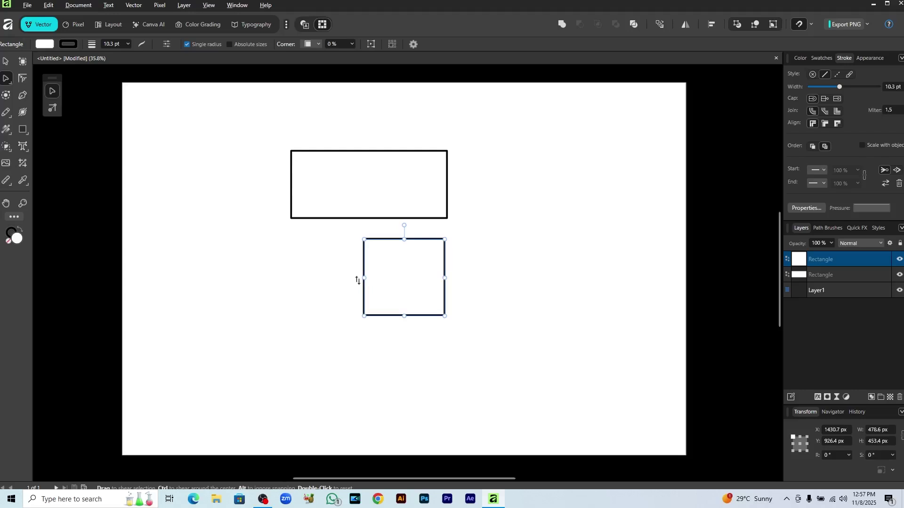
Slant the lower square into a 545.7 × 453.4 px parallelogram with -28.7° shear
drag(357, 281, 352, 336)
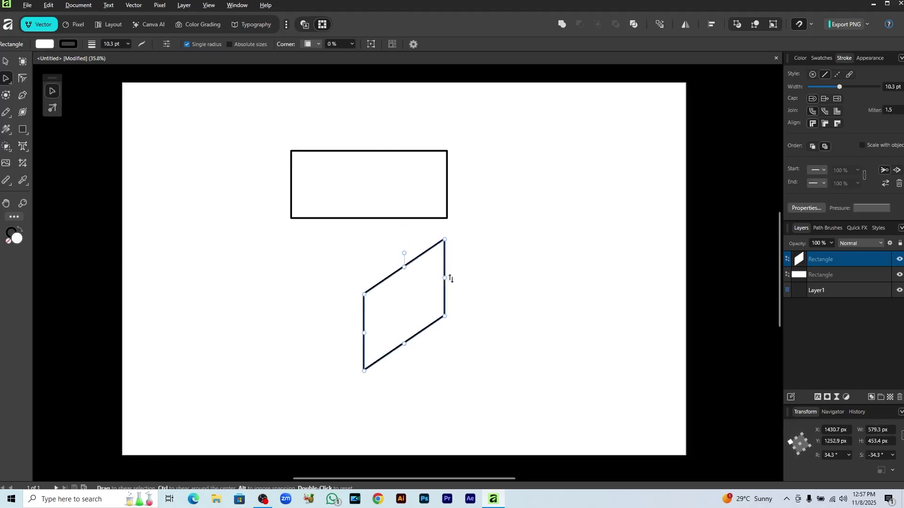
drag(448, 276, 464, 289)
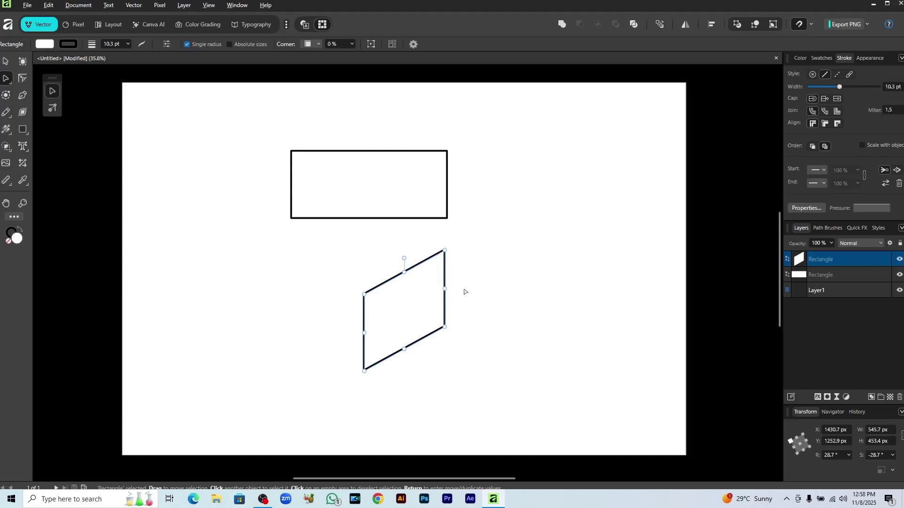
Add the text AFFINITY in the top rectangle as 96 pt Ethnocentric
key(t)
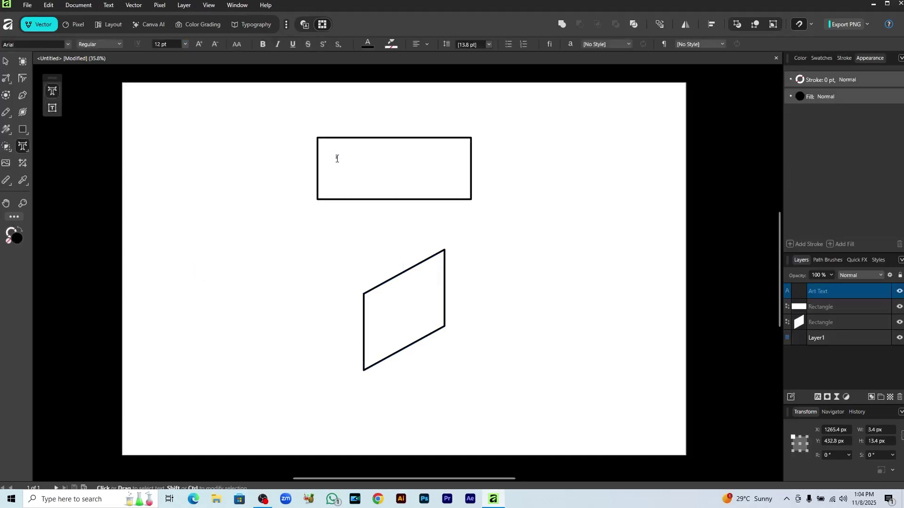
click(175, 42)
click(186, 44)
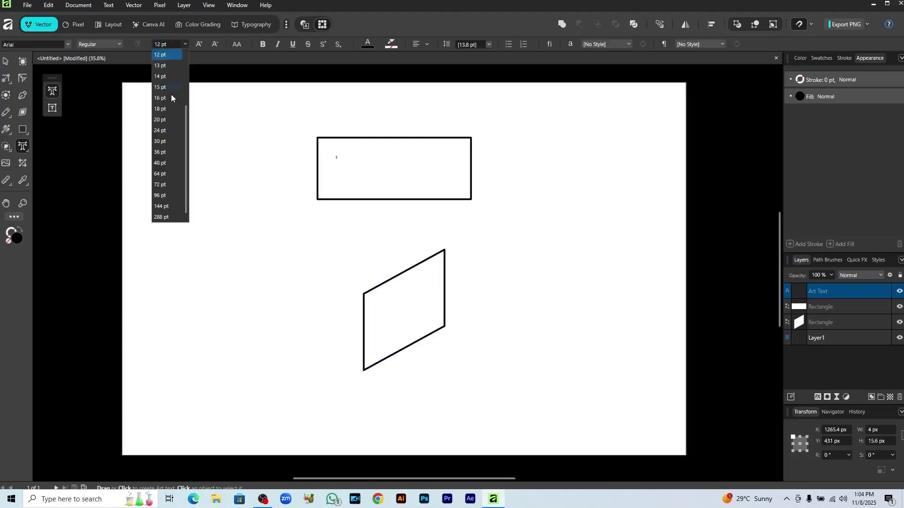
click(163, 195)
text(AFFINITY)
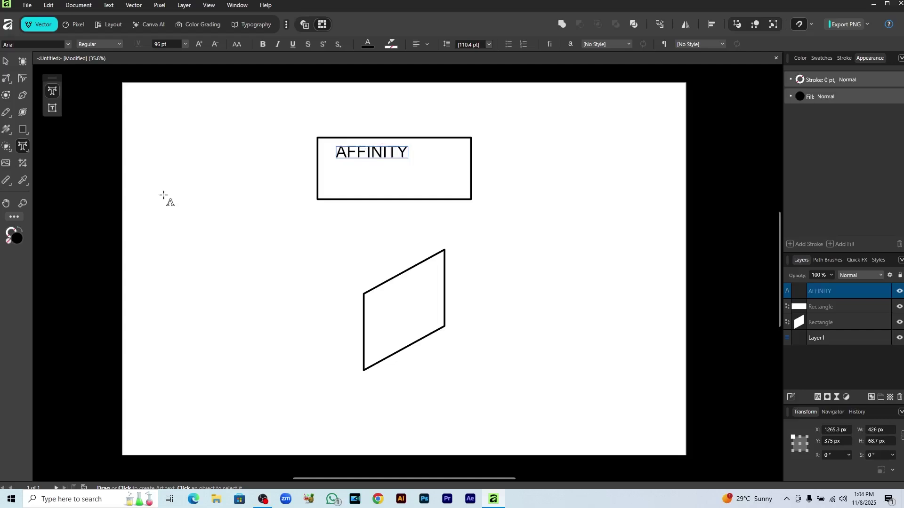
key(ctrl+a)
click(50, 44)
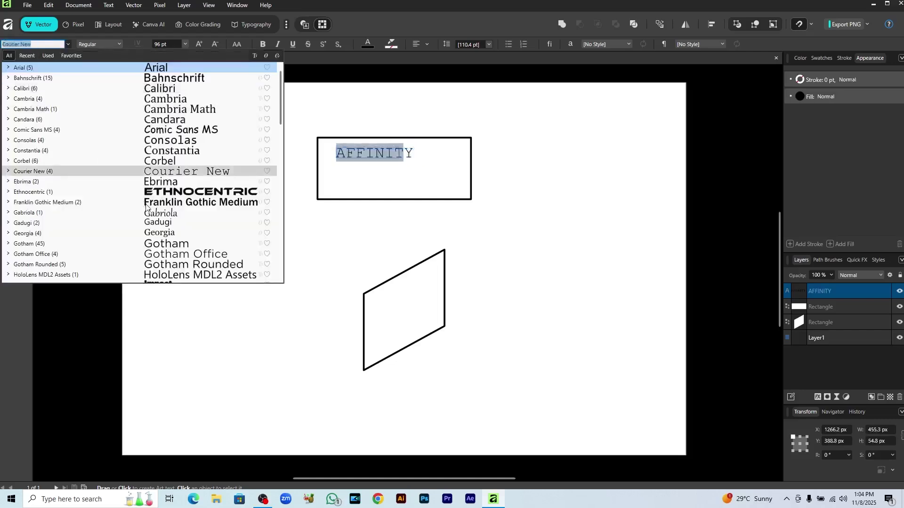
click(158, 193)
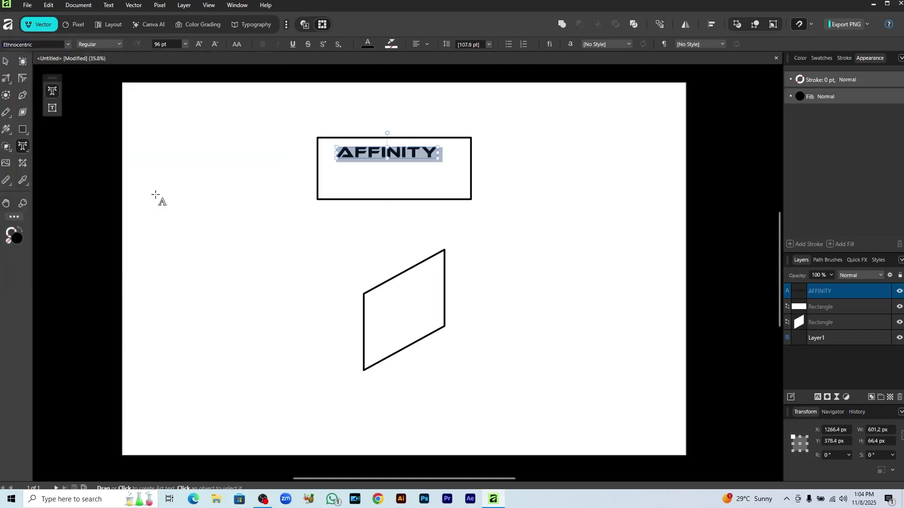
Select AFFINITY together with its rectangle and bring up the Align options
click(9, 60)
drag(281, 122, 475, 230)
click(712, 24)
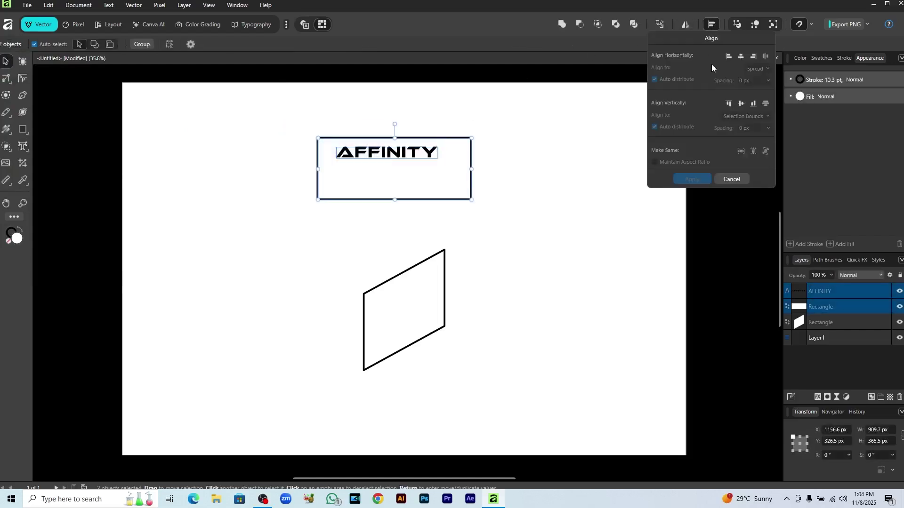
Centre AFFINITY horizontally and vertically within its rectangle
click(741, 56)
click(742, 103)
click(549, 222)
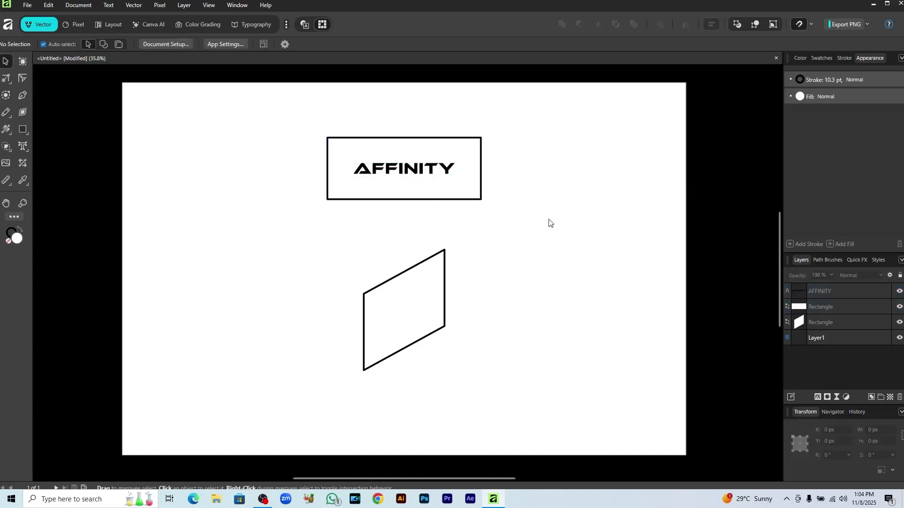
Fill the rectangle behind AFFINITY with dark red A51515, then clear the selection
click(365, 141)
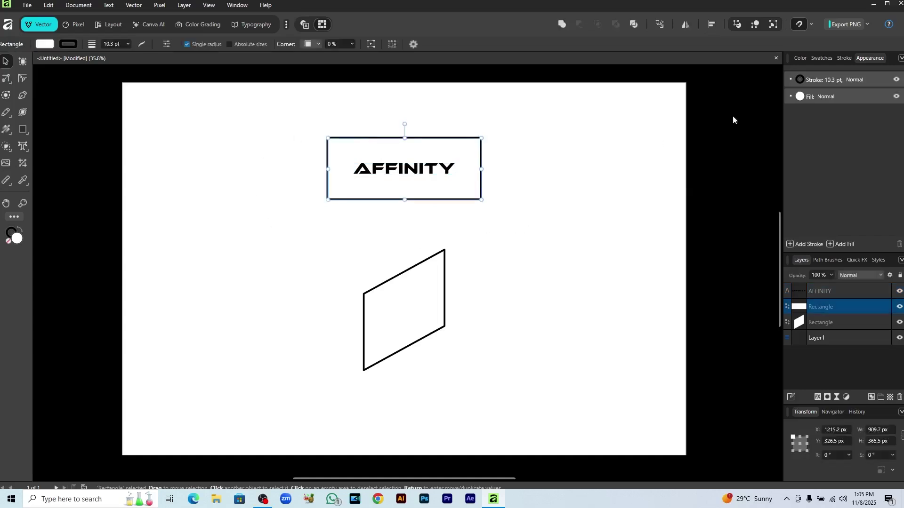
click(798, 58)
click(856, 111)
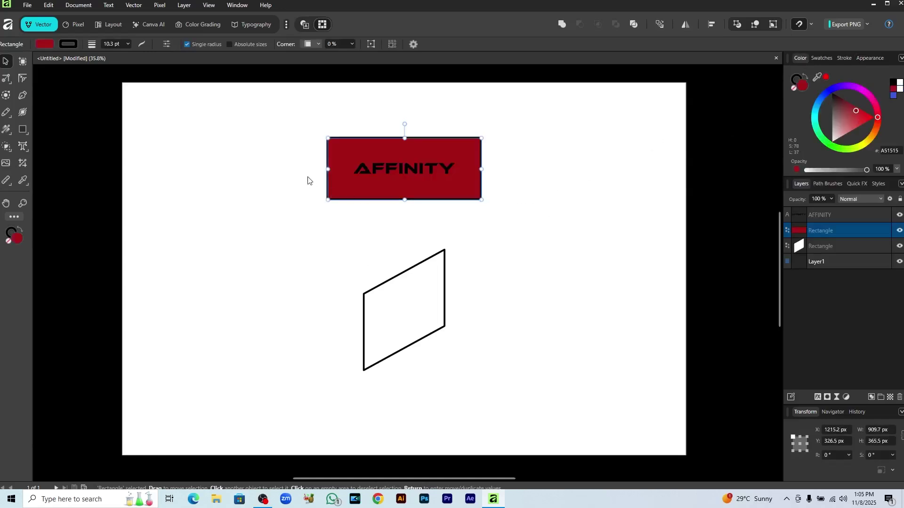
mouse_move(323, 167)
mouse_down()
mouse_move(323, 186)
mouse_move(323, 168)
mouse_up()
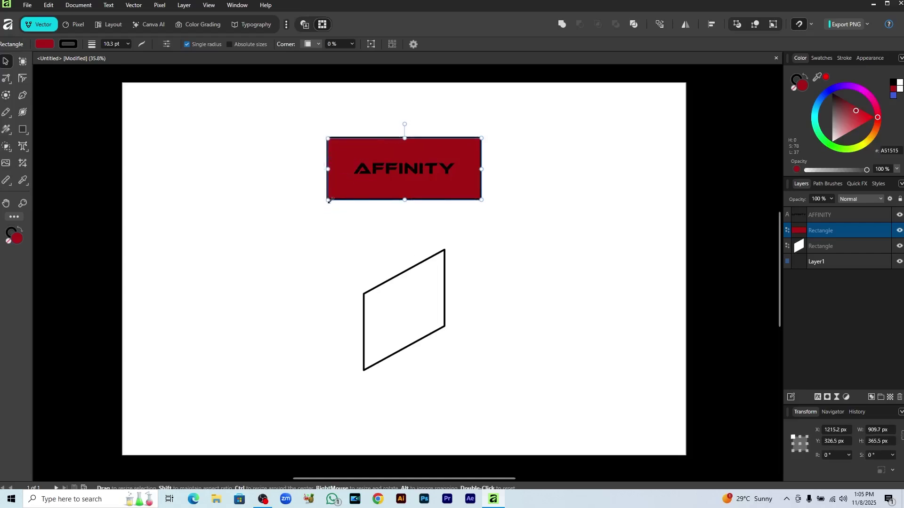
key(ctrl+a)
click(571, 242)
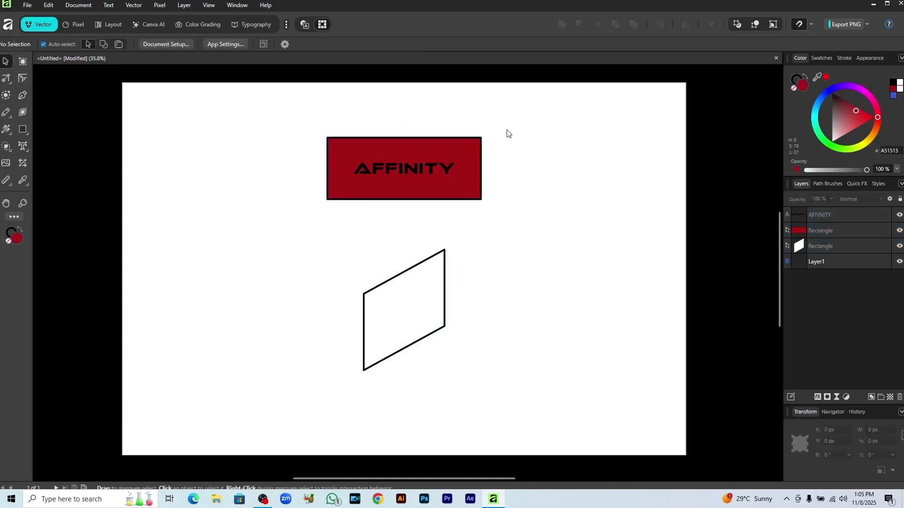
Shear the red rectangle and its AFFINITY text together into a parallelogram banner, about -15.3°
drag(507, 133, 431, 208)
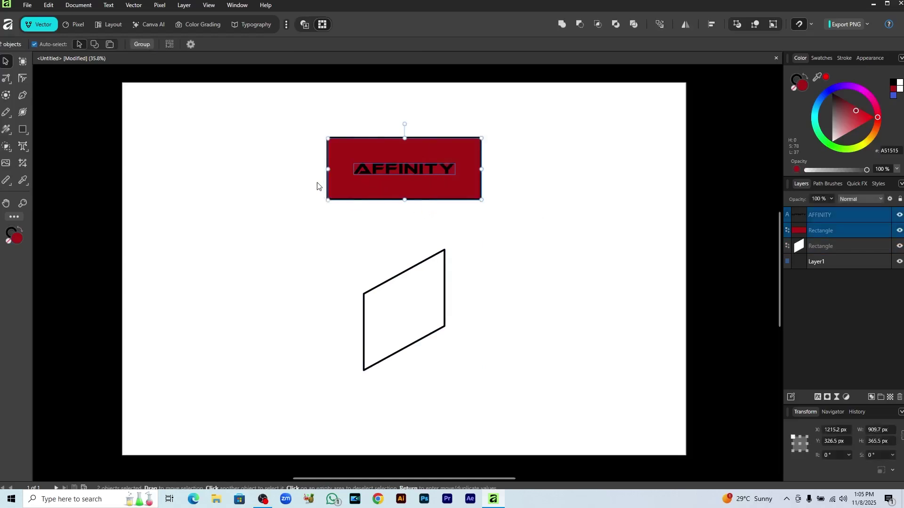
drag(328, 169, 329, 215)
click(564, 264)
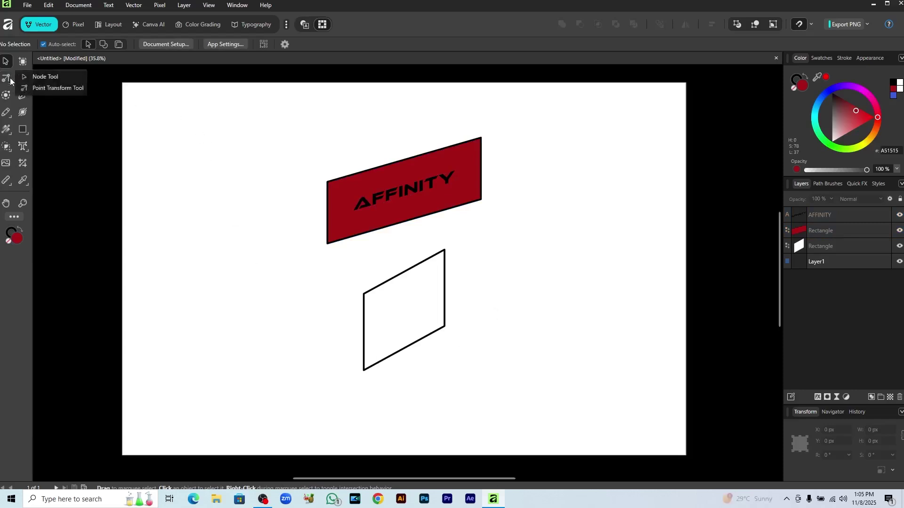
click(29, 79)
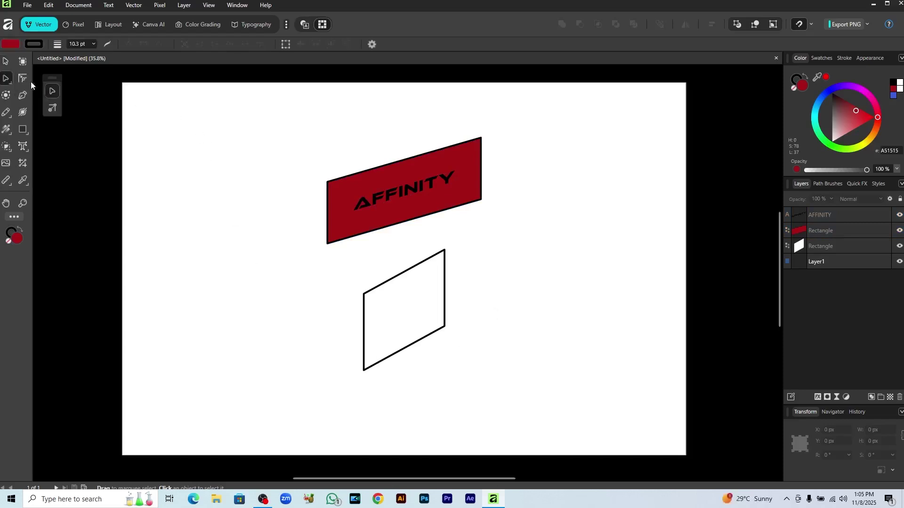
Try the Rounded, Chamfer, Concave and Inset corner styles on the red rectangle
click(331, 239)
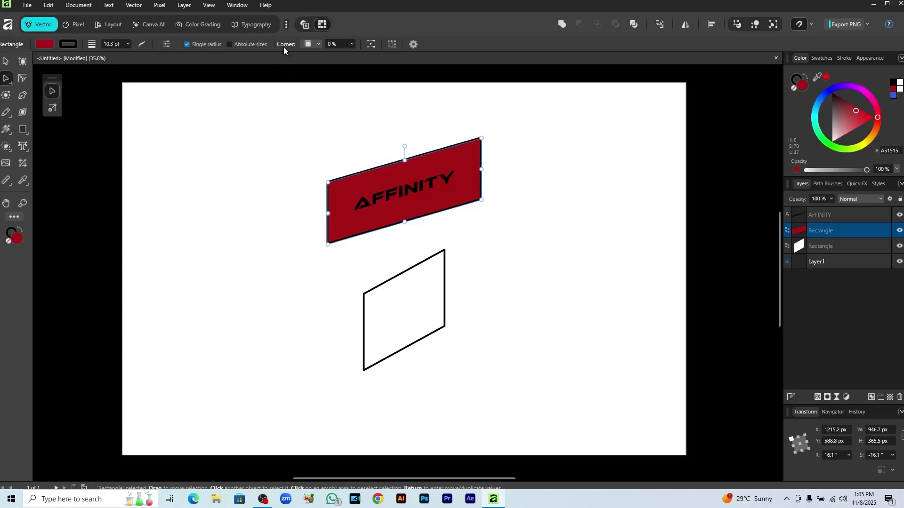
click(318, 44)
click(317, 65)
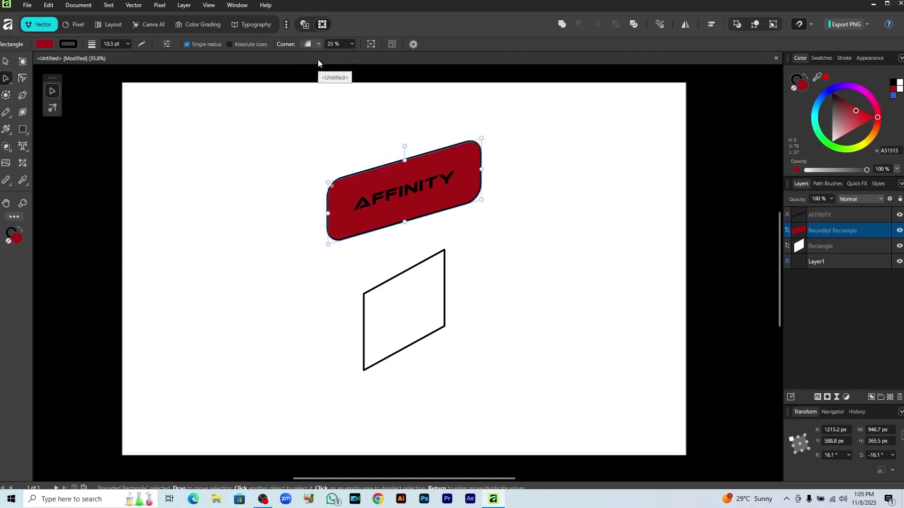
click(315, 44)
click(320, 76)
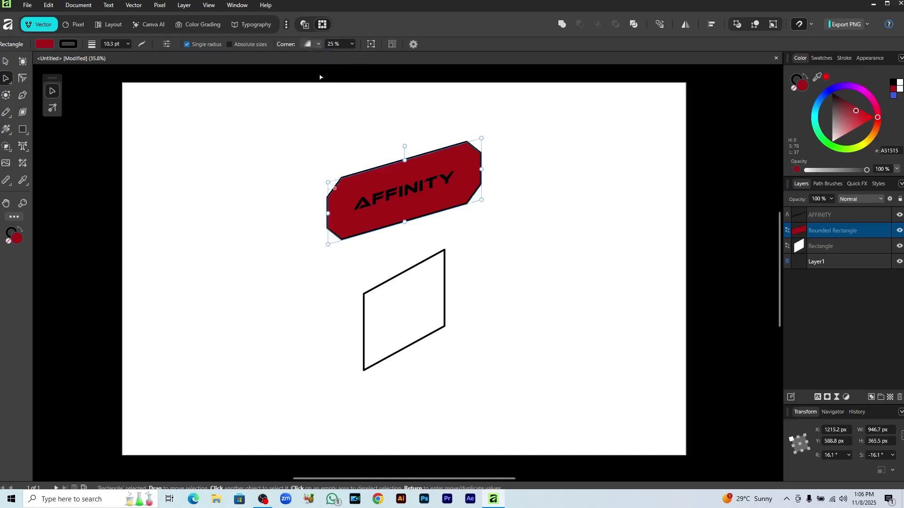
click(318, 44)
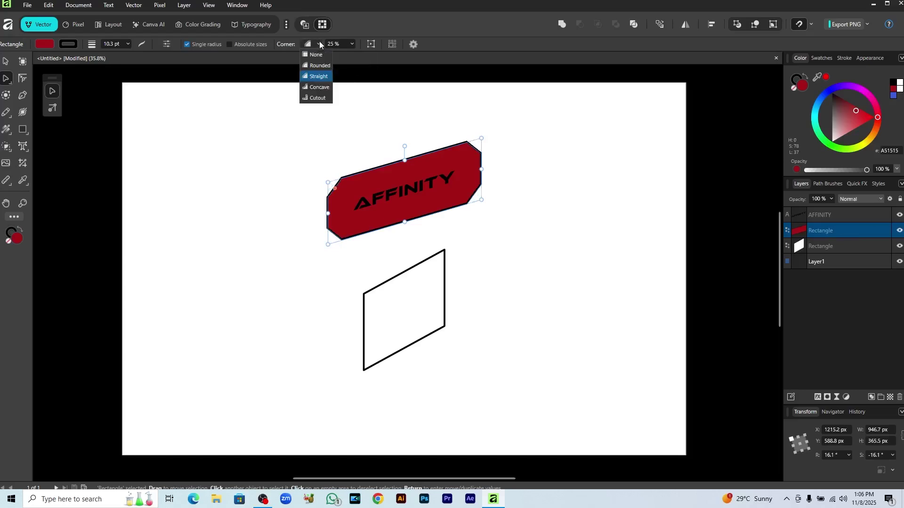
click(319, 87)
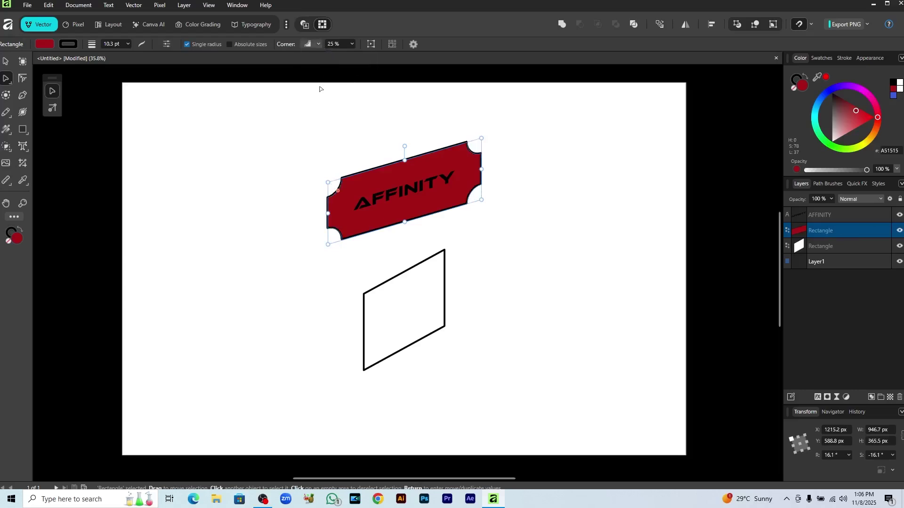
click(316, 46)
click(319, 97)
Set the inset corner size to 50%, then reduce it to 35%
text(50)
key(Return)
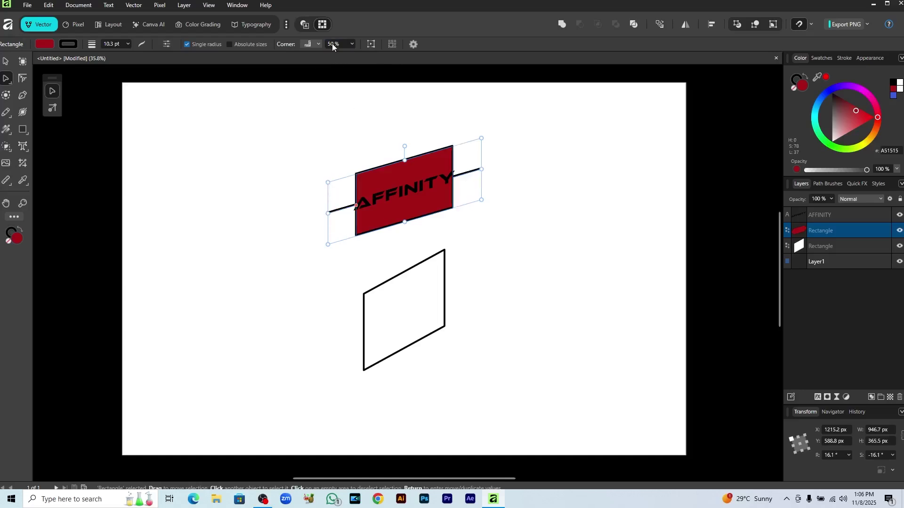
click(333, 44)
text(35)
key(Return)
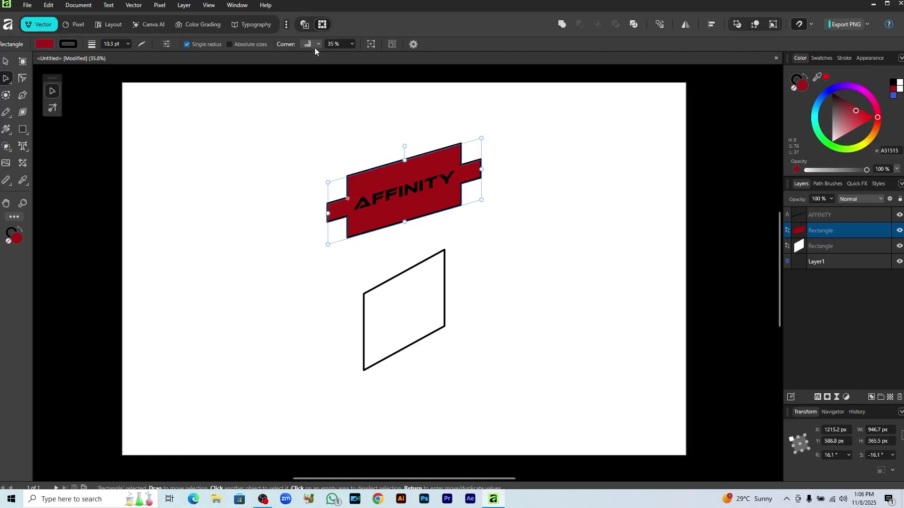
Try 50% rounded corners, undo, then set the corner style to None (0%)
click(315, 45)
click(323, 65)
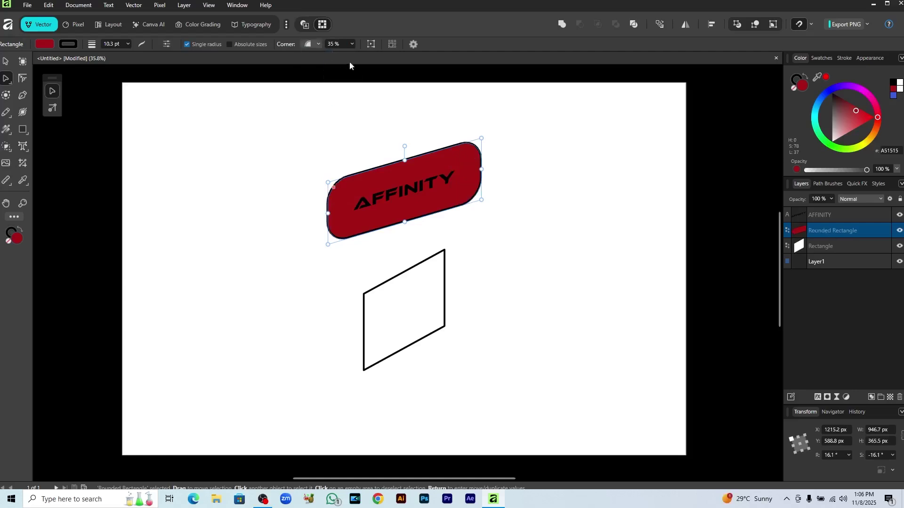
text(50)
key(Return)
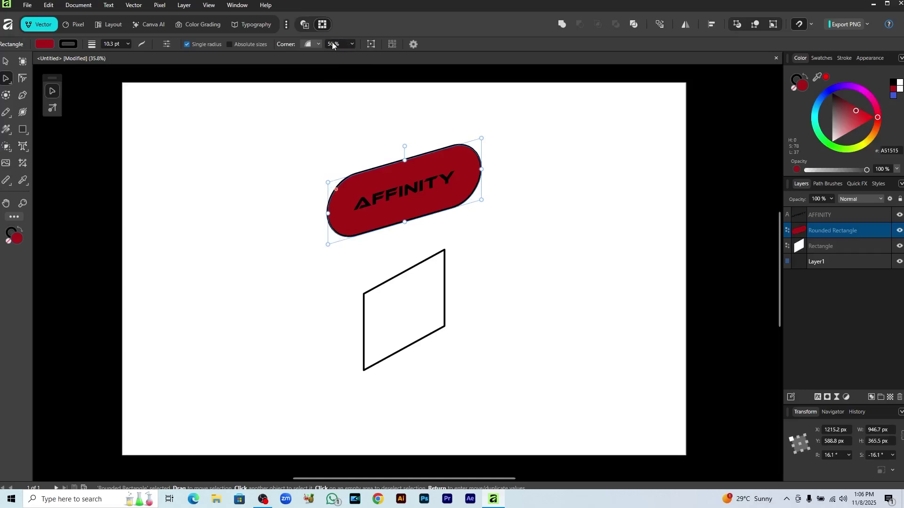
key(ctrl+z)
key(ctrl+z)
click(332, 43)
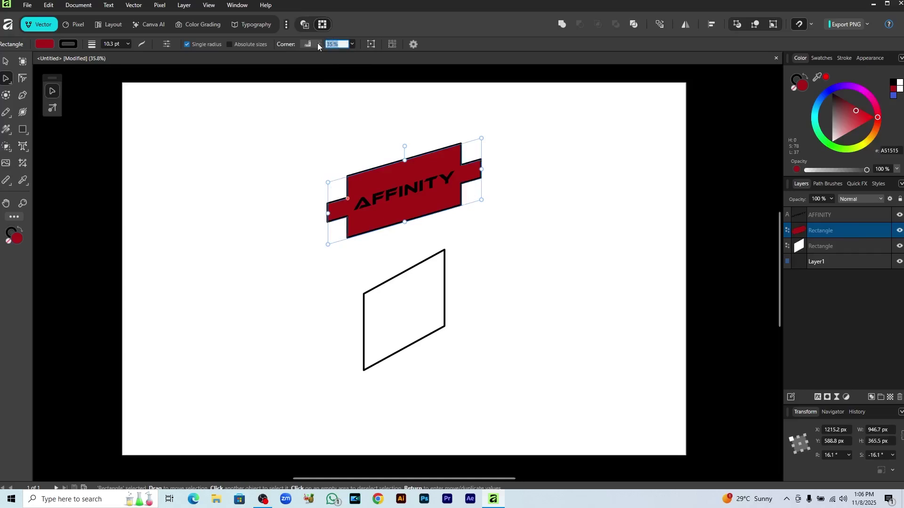
click(319, 44)
click(317, 57)
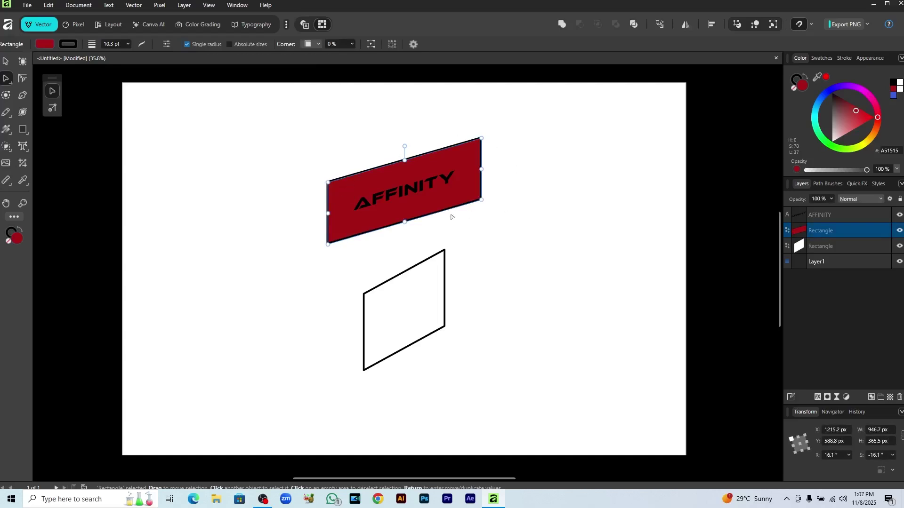
Convert the red AFFINITY rectangle into an editable curve path
right_click(343, 205)
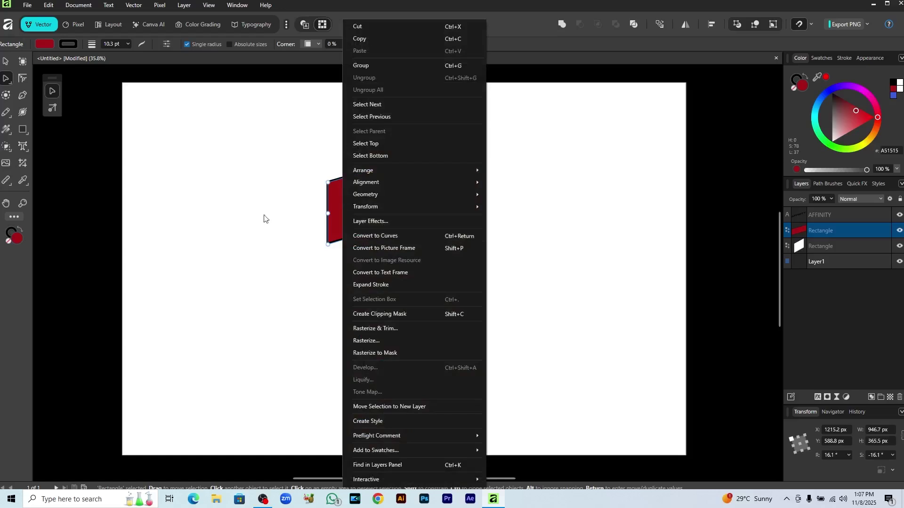
click(299, 211)
click(344, 209)
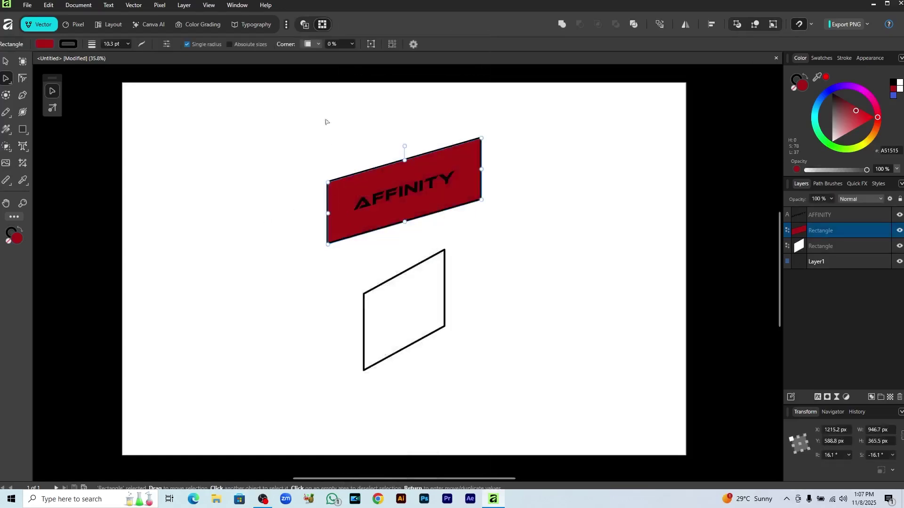
click(370, 44)
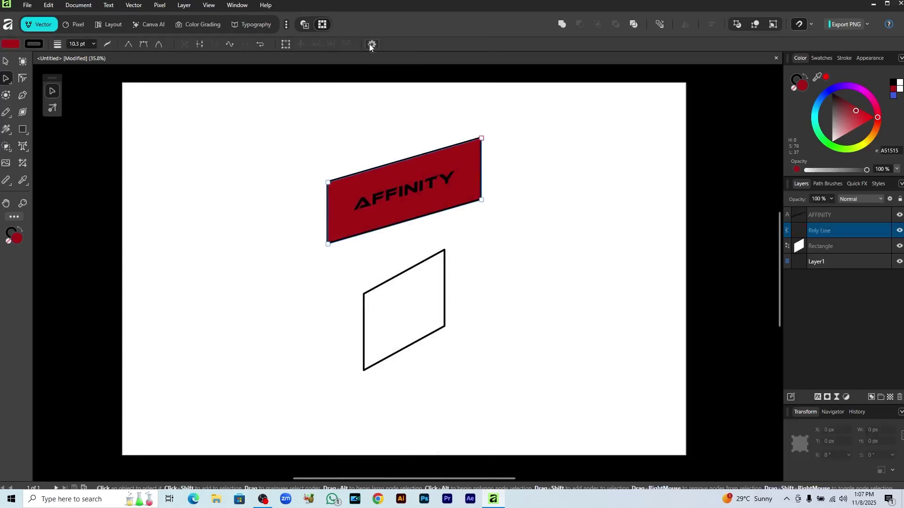
Smooth the top-left corner node and bulge the nearby edges, then undo to straight edges
click(358, 118)
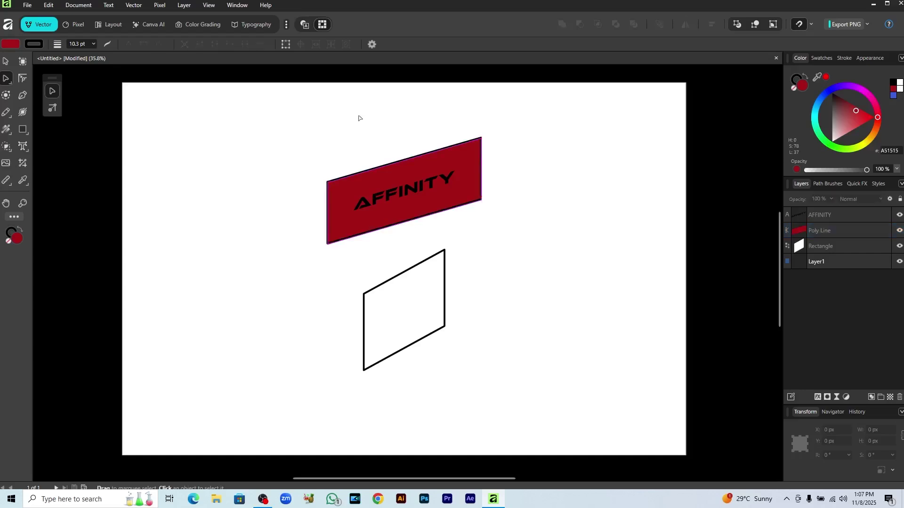
click(329, 185)
click(329, 183)
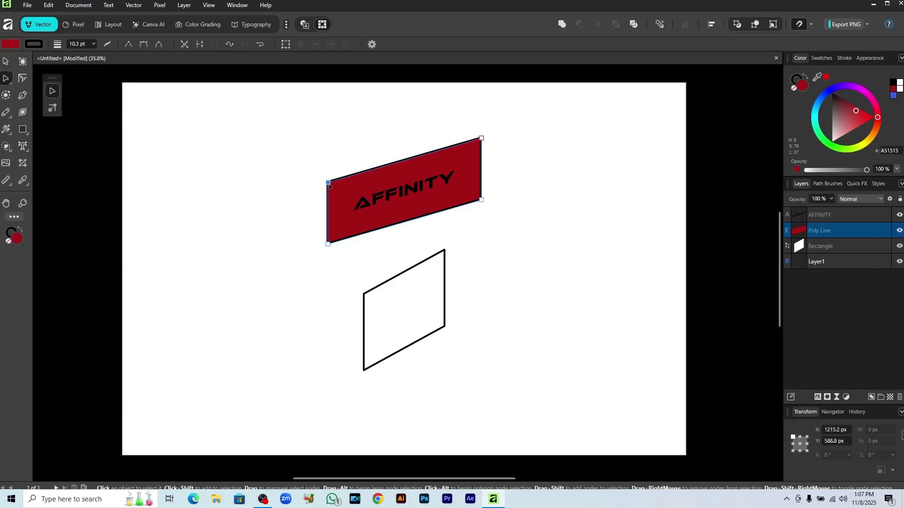
click(146, 46)
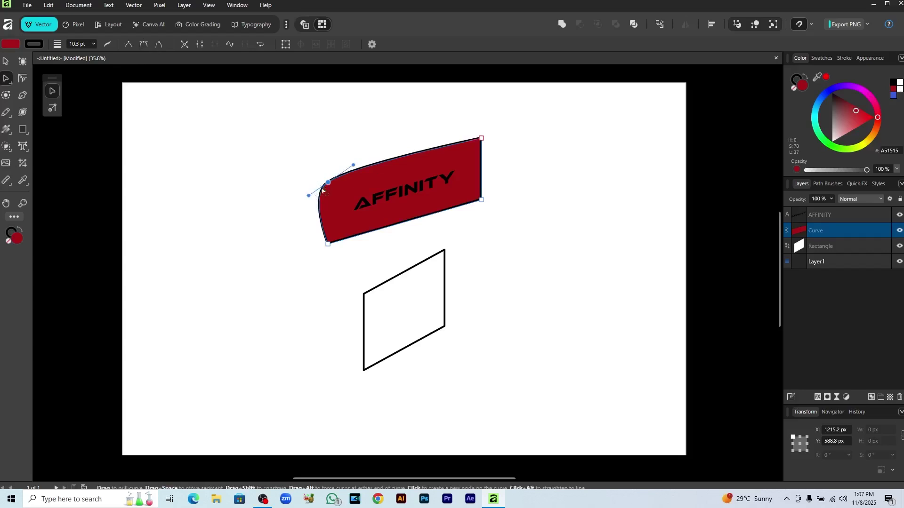
mouse_move(309, 195)
mouse_down()
mouse_move(290, 199)
mouse_move(301, 201)
mouse_up()
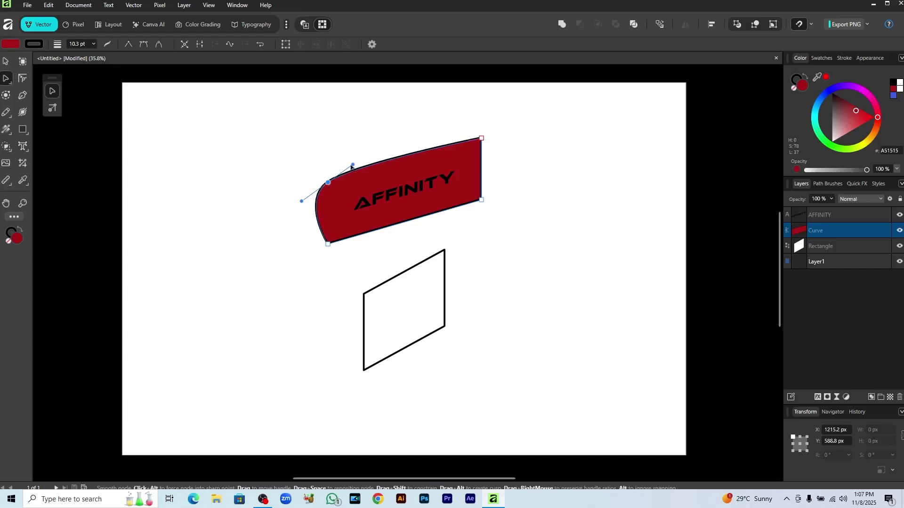
drag(353, 164, 363, 142)
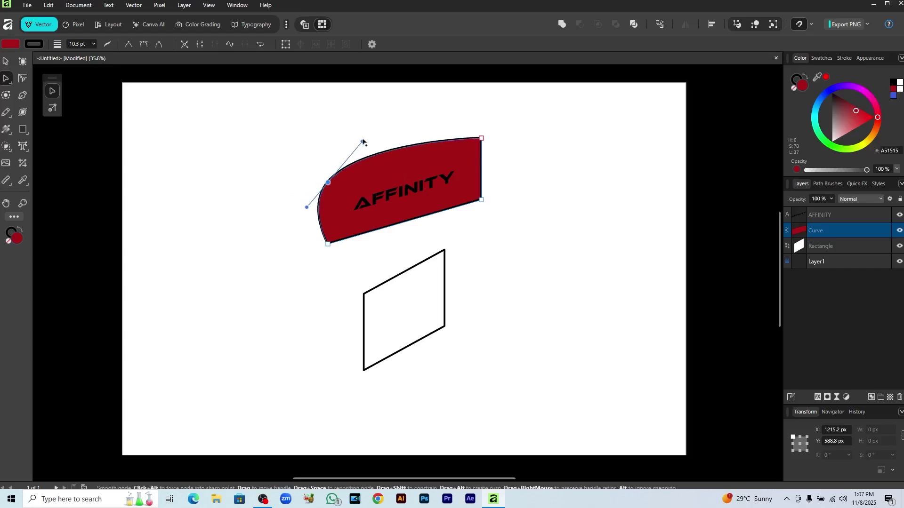
key(ctrl+z)
key(ctrl+z)
key(ctrl+z)
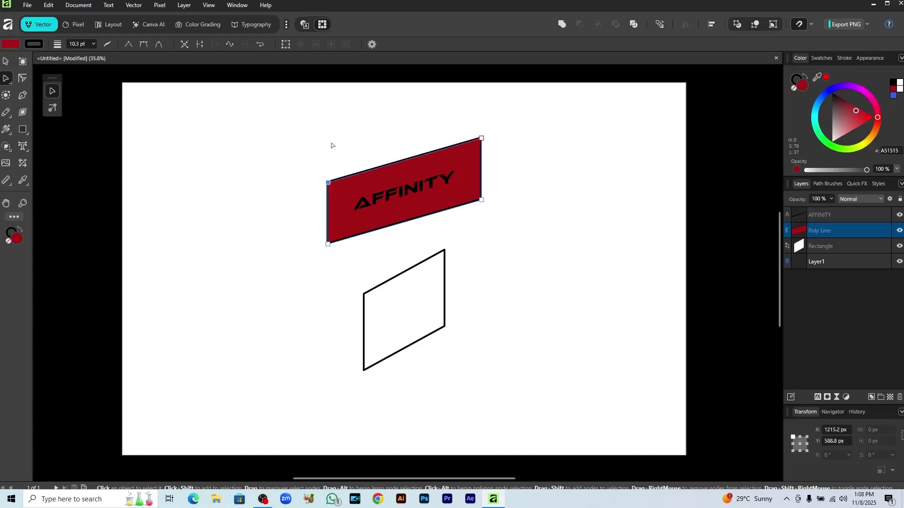
Smooth both top corner nodes, undo, and set the top-left node back to sharp
drag(274, 127, 345, 198)
drag(464, 125, 499, 146)
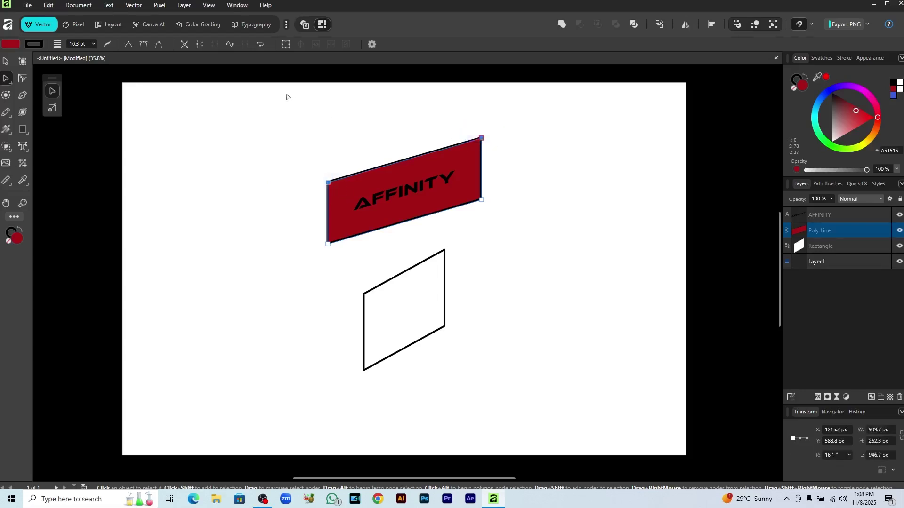
click(143, 44)
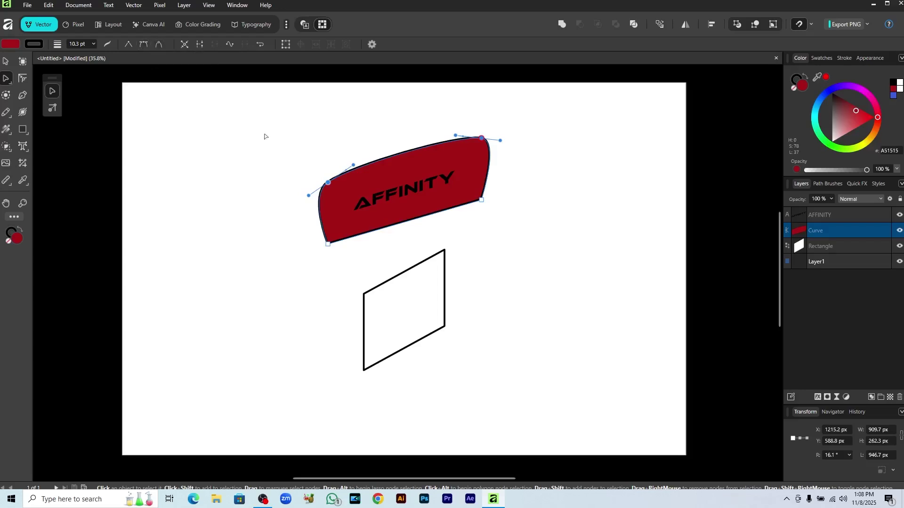
key(ctrl+z)
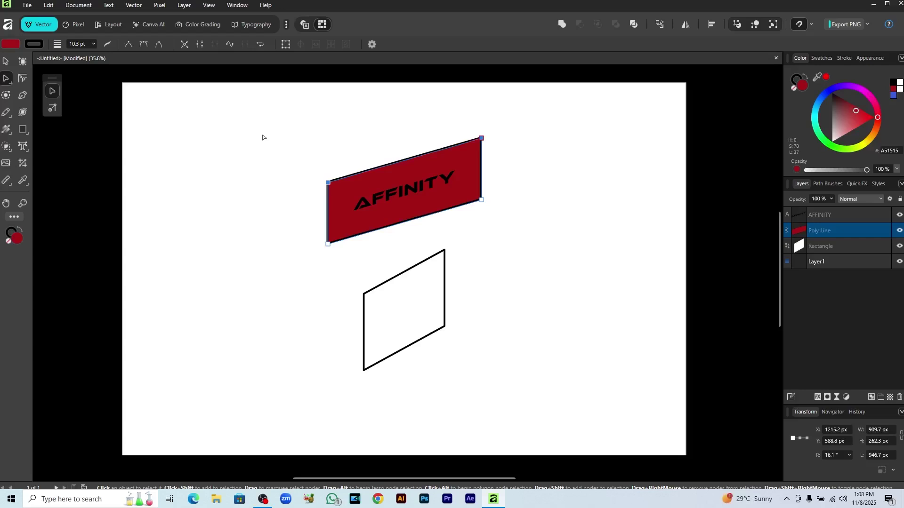
alt+click(329, 183)
click(328, 183)
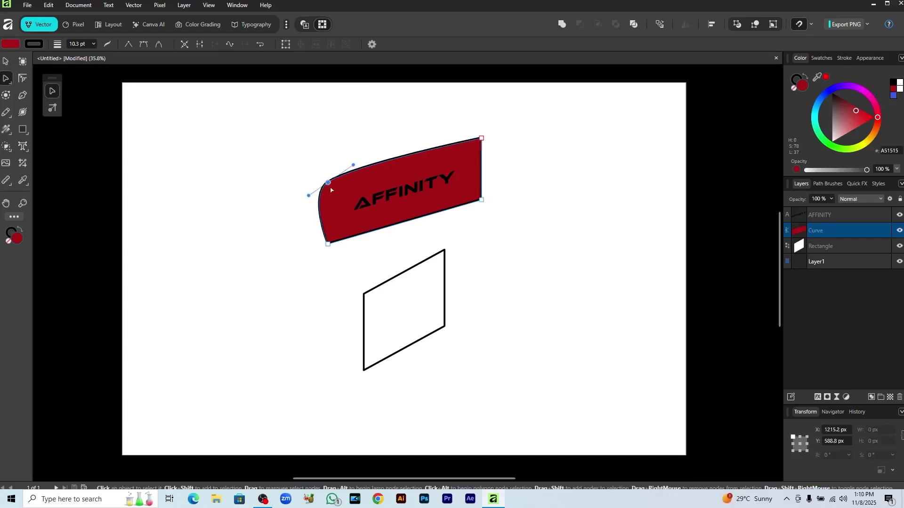
click(128, 46)
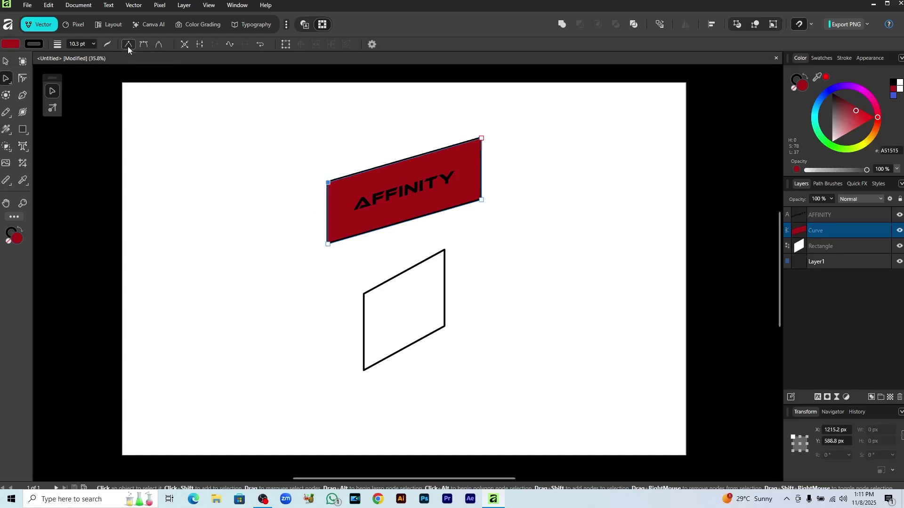
Try smoothing the top-left corner node once more, then undo to keep it sharp
click(252, 184)
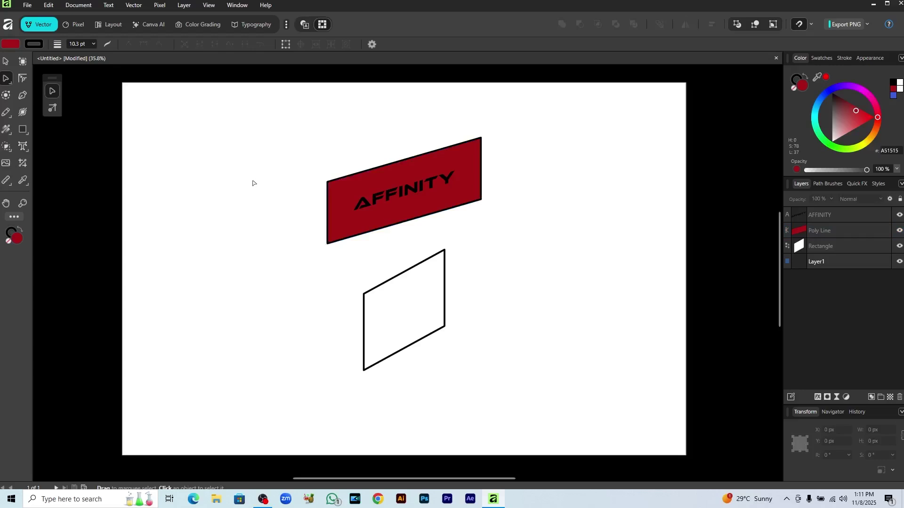
click(328, 183)
click(328, 184)
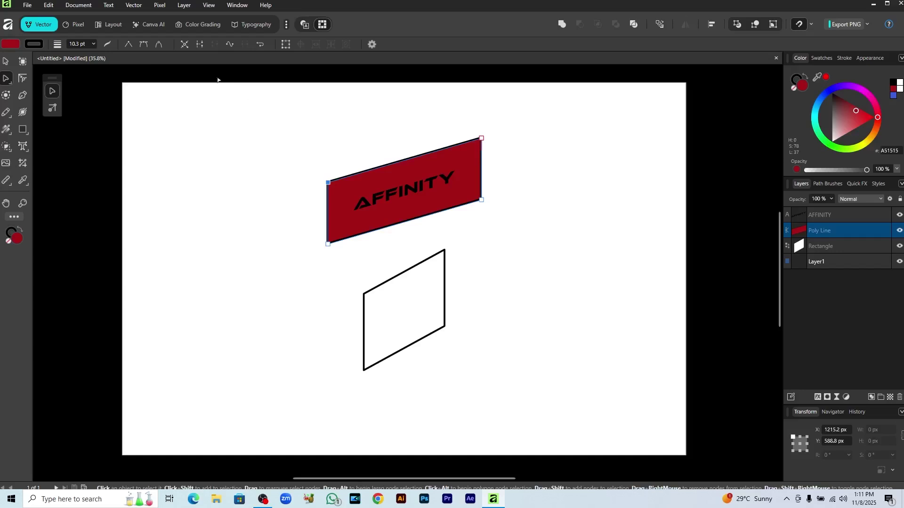
click(141, 44)
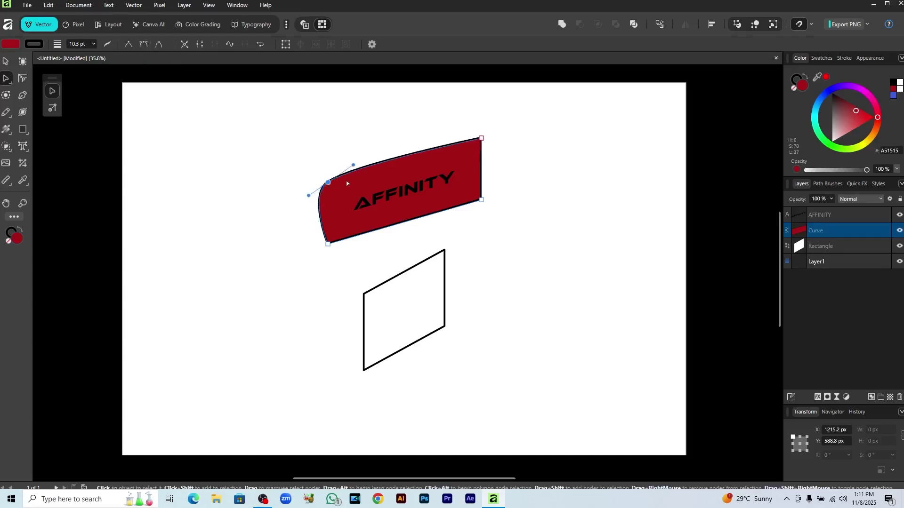
key(ctrl+z)
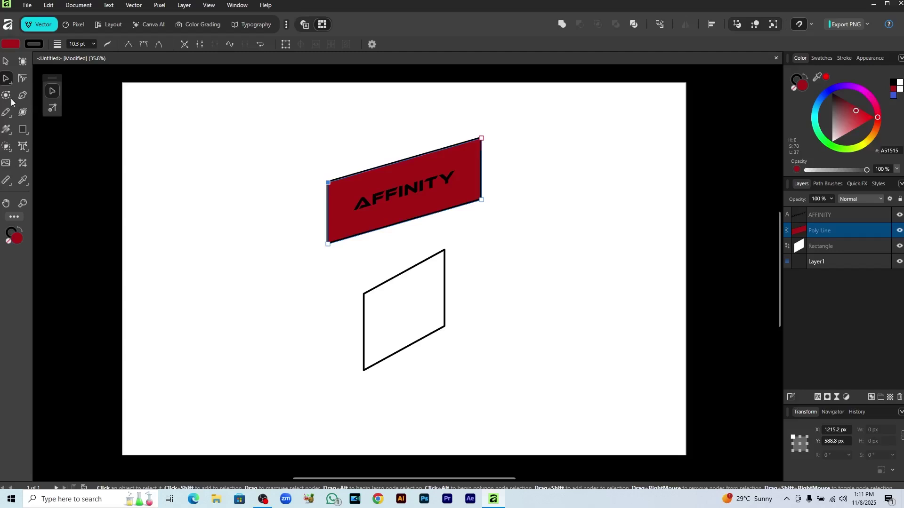
Round the banner's top-left and bottom-left corners with the Corner tool
click(23, 78)
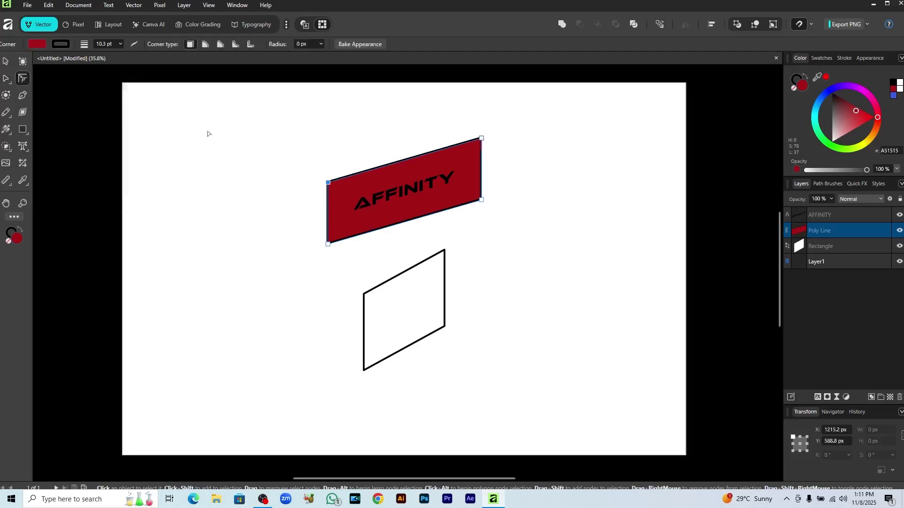
drag(330, 184, 347, 197)
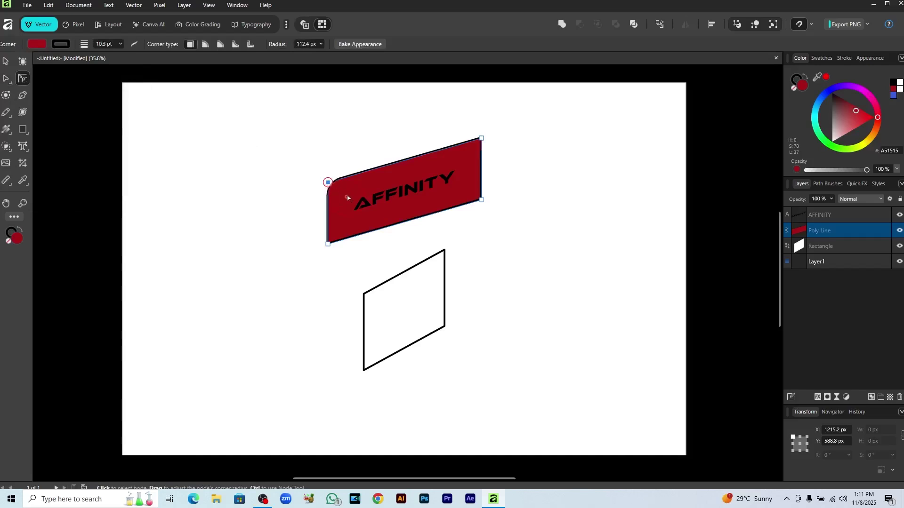
click(329, 244)
drag(333, 242, 344, 222)
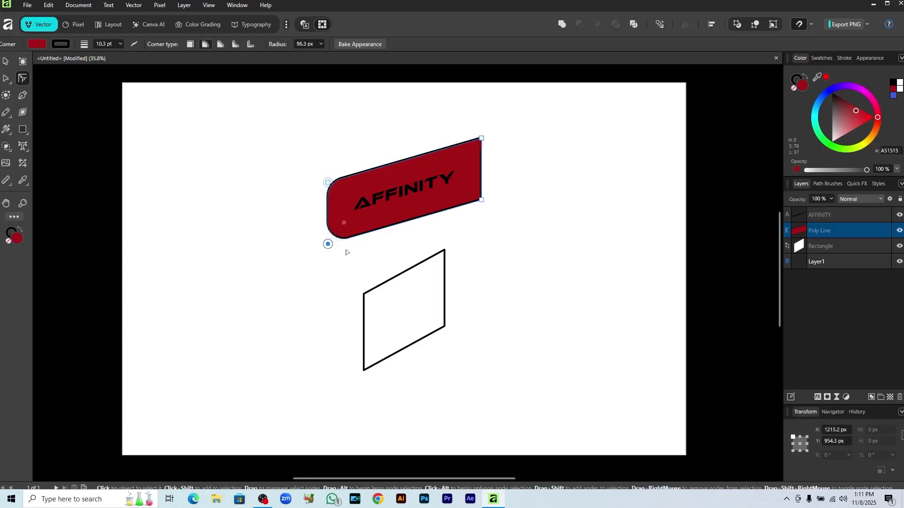
Give the bottom-right corner a 70 px radius
click(482, 200)
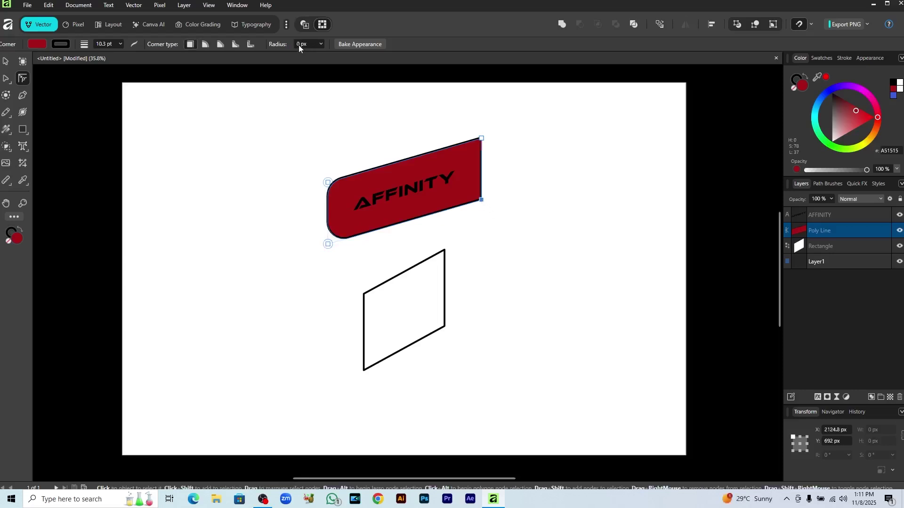
text(70)
key(Return)
Give the top-right corner a 100 px radius, then change it to a concave notch
click(482, 139)
click(314, 44)
text(100)
key(Return)
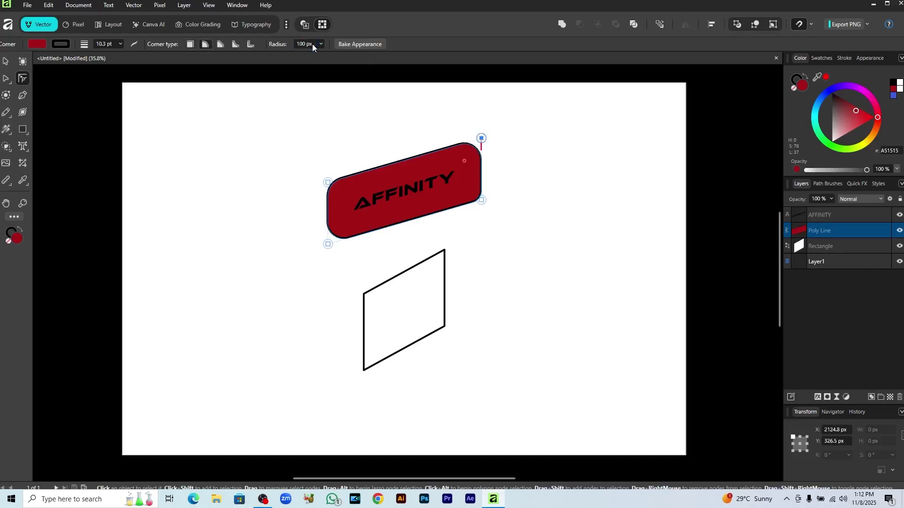
click(220, 44)
click(236, 45)
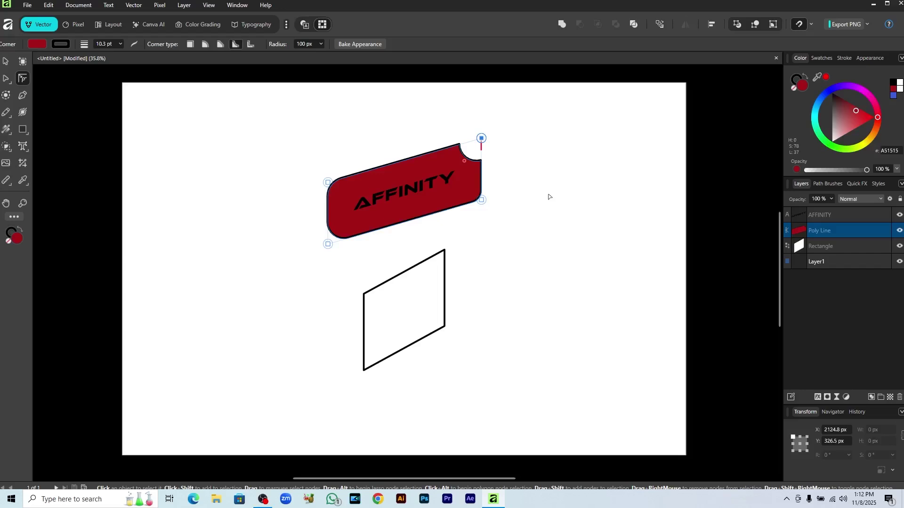
Delete the red banner, AFFINITY text and rectangle to empty the page, and pick the Ellipse Tool
key(ctrl+a)
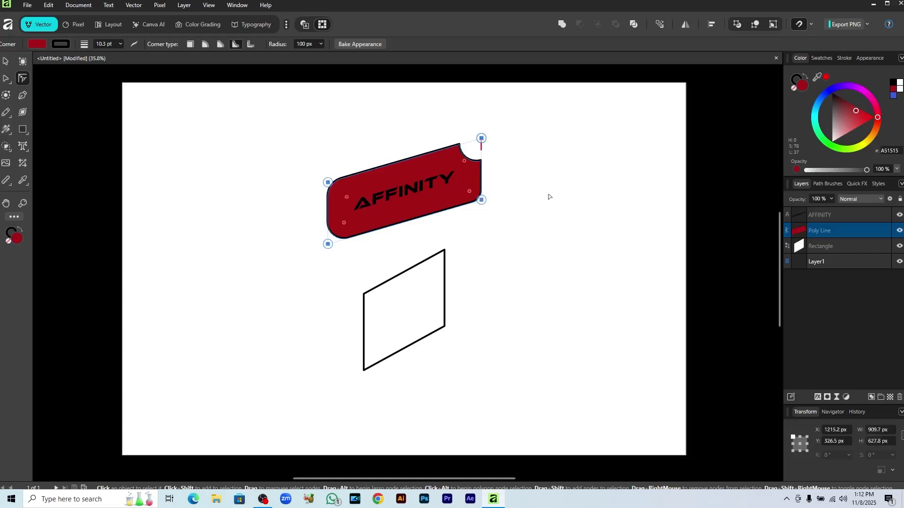
key(Delete)
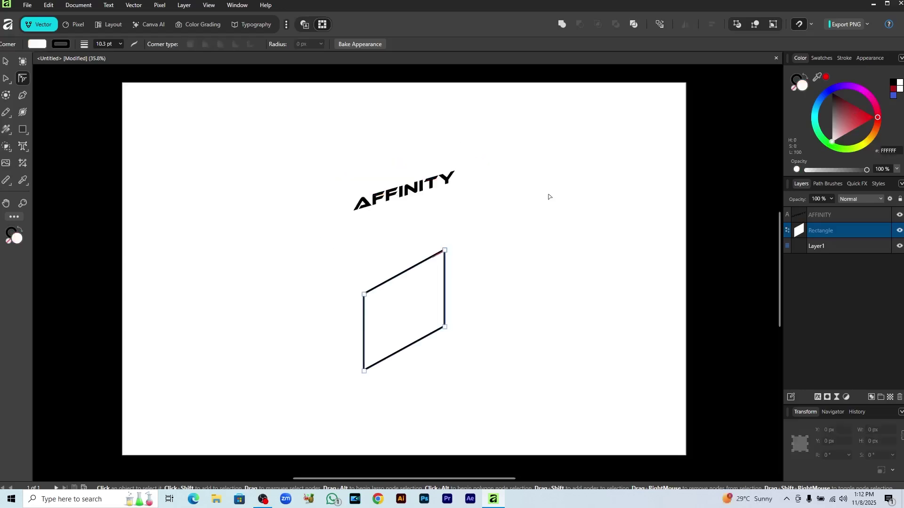
click(578, 233)
key(ctrl+a)
key(Delete)
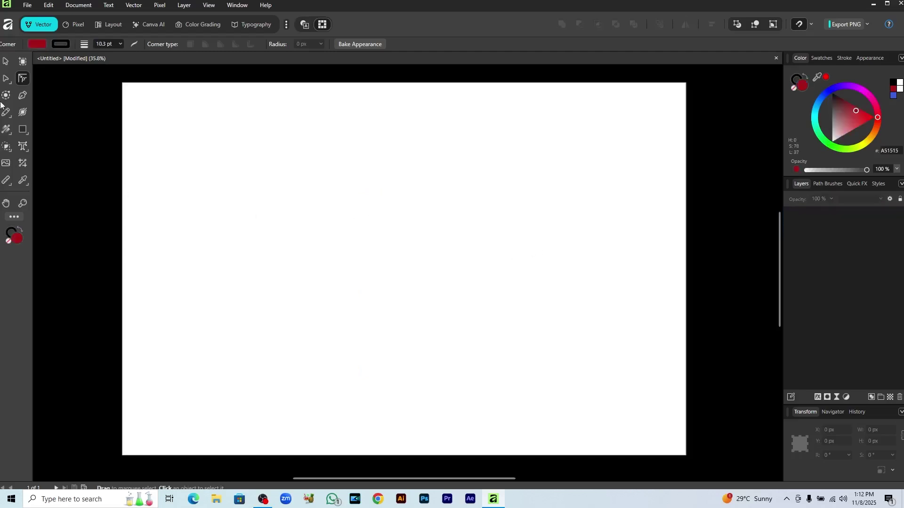
click(23, 128)
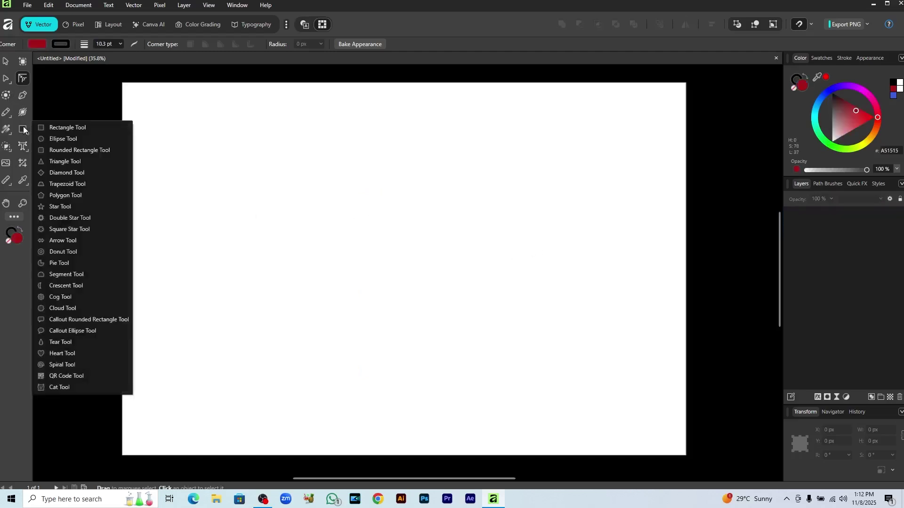
click(53, 140)
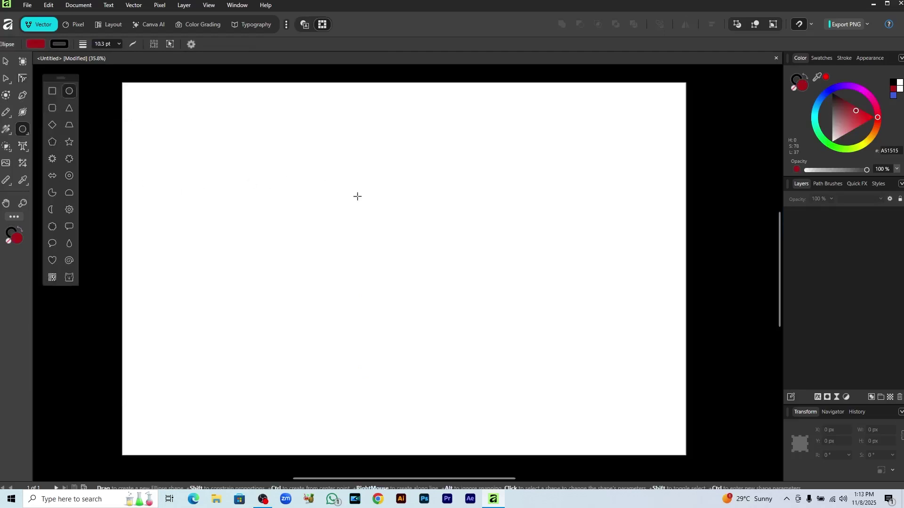
Draw an ellipse near the page centre and try olive, green and yellow fills
drag(355, 187, 431, 291)
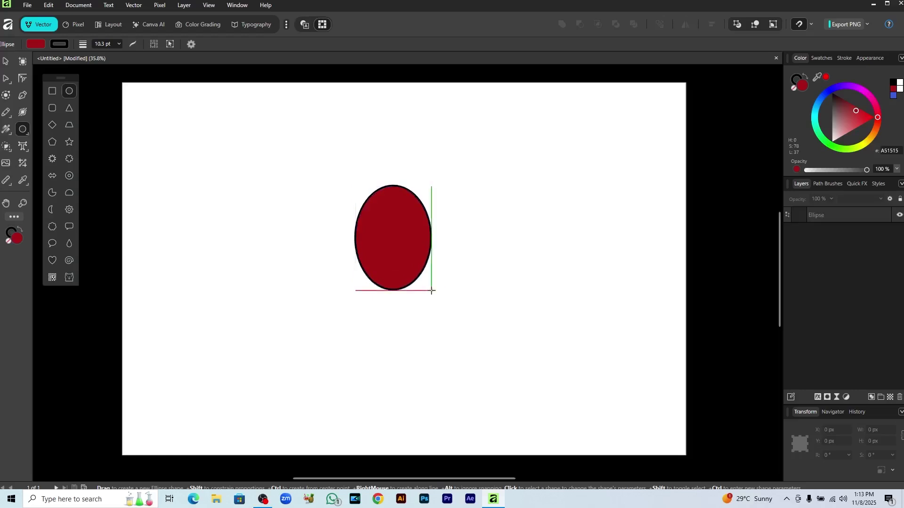
click(864, 143)
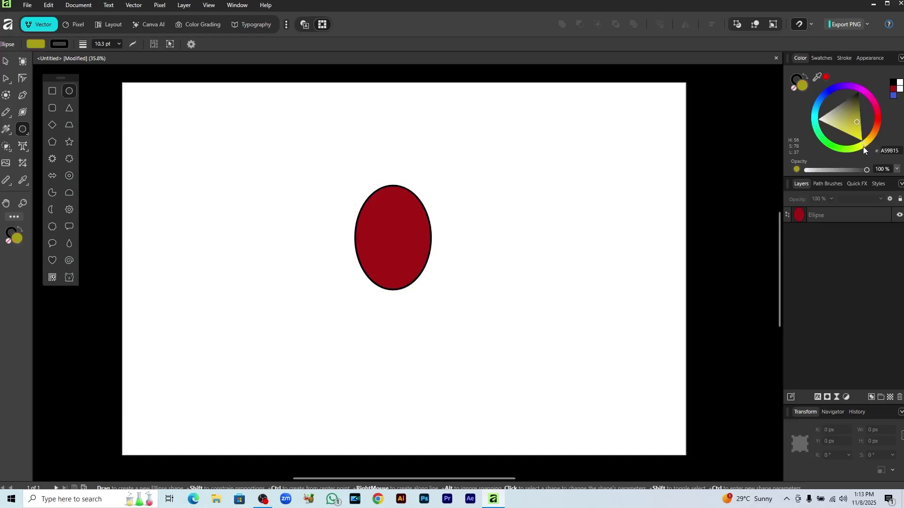
click(862, 143)
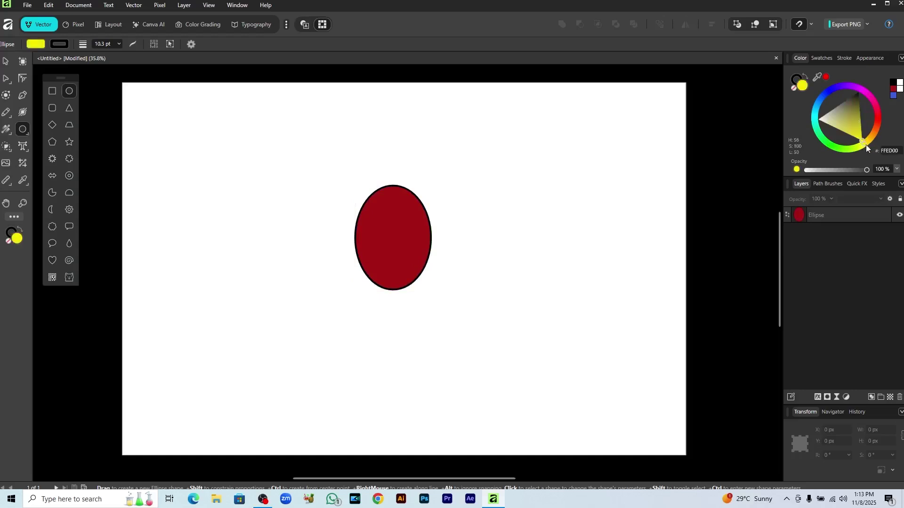
key(shift+x)
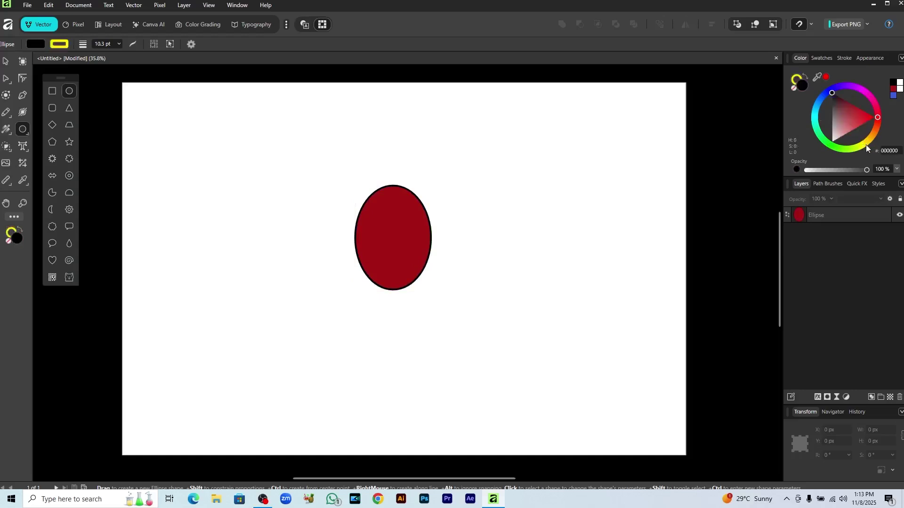
click(414, 229)
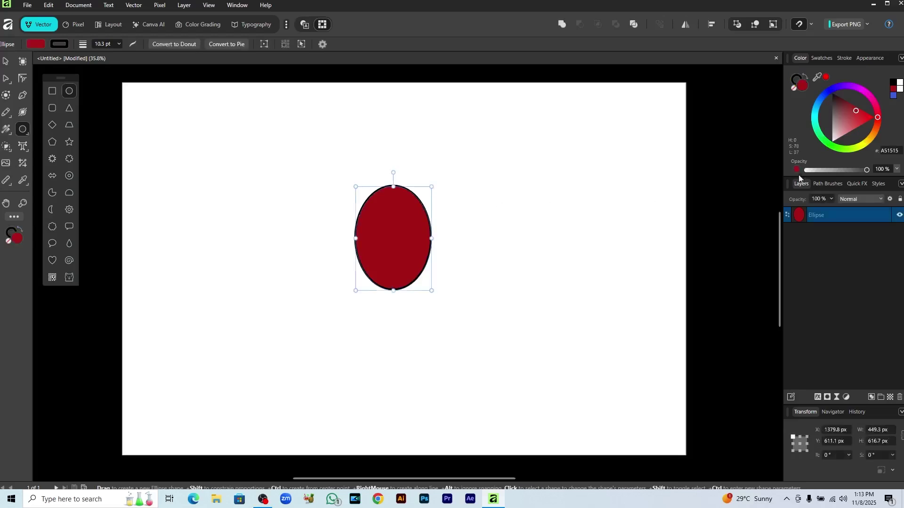
click(865, 145)
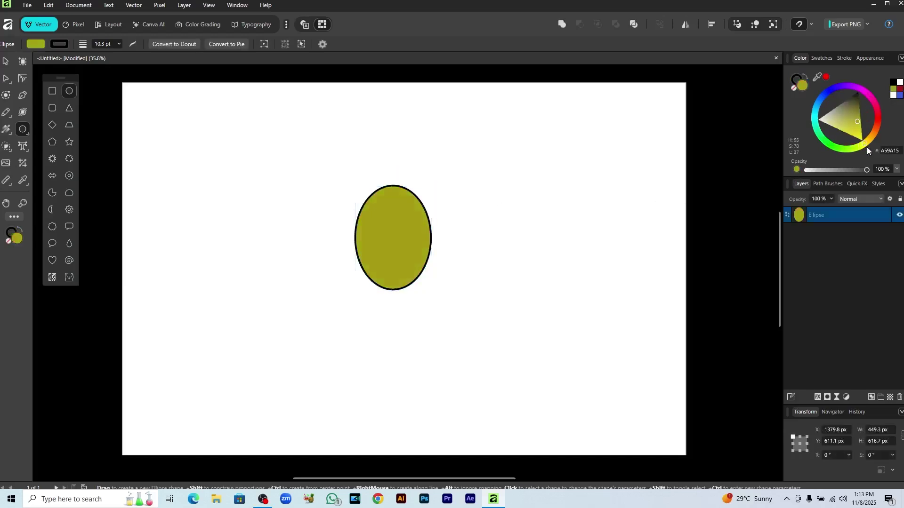
drag(866, 147, 855, 154)
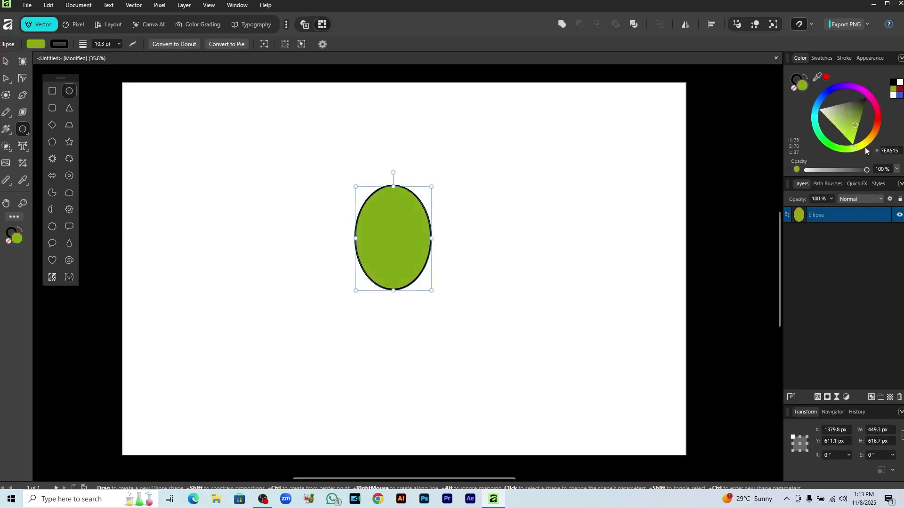
click(865, 148)
click(824, 58)
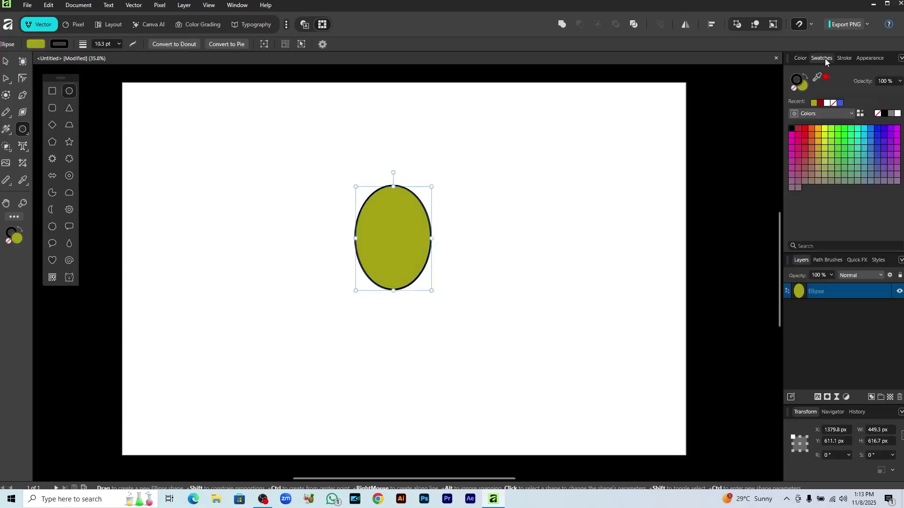
click(824, 128)
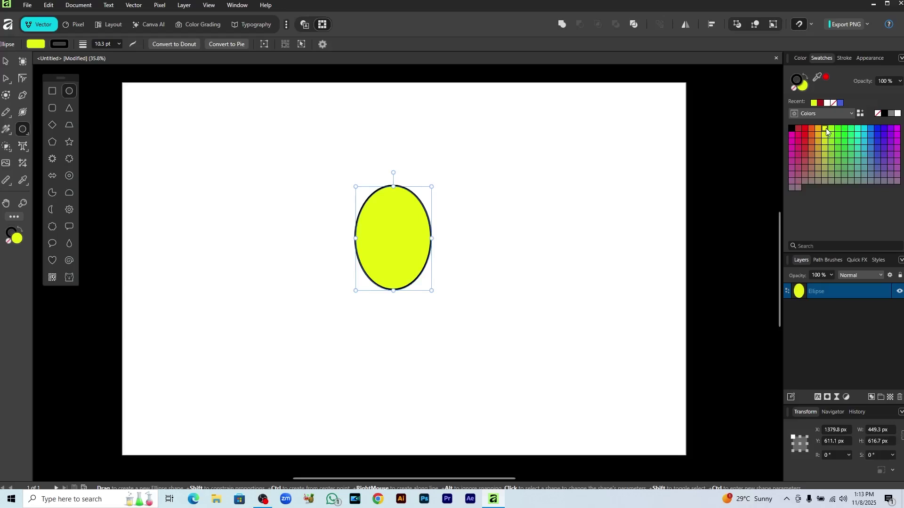
Remove the ellipse's fill and narrow it slightly to 393.4 × 616.7 px
click(810, 90)
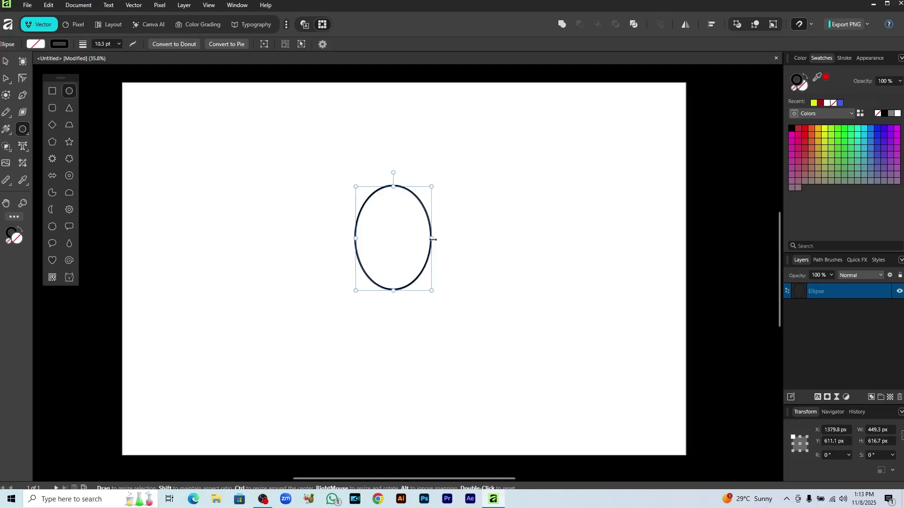
mouse_move(432, 240)
mouse_down()
mouse_move(422, 240)
mouse_move(430, 240)
mouse_up()
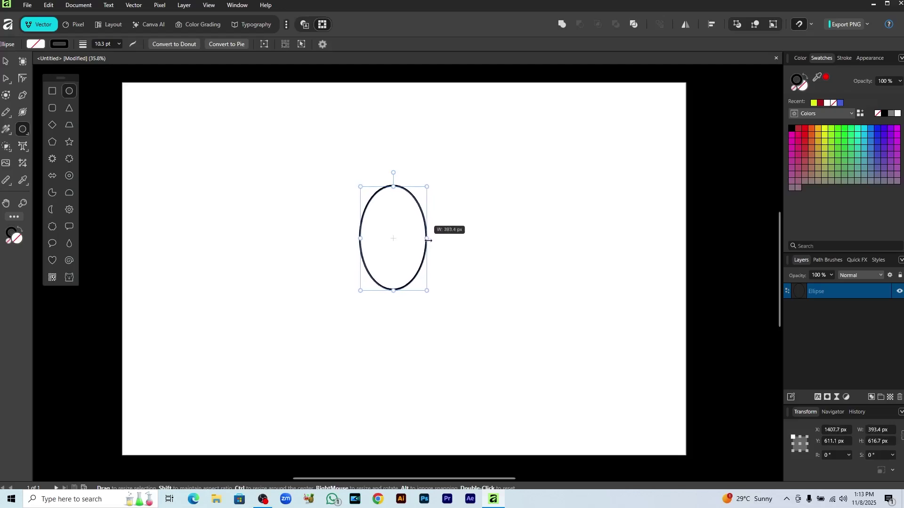
click(451, 252)
Select the ellipse and convert it into an editable curve
key(v)
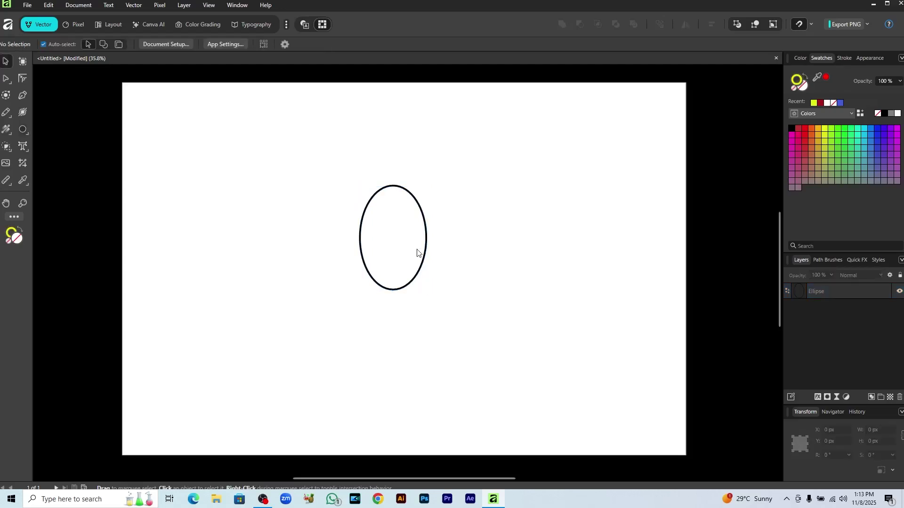
click(427, 215)
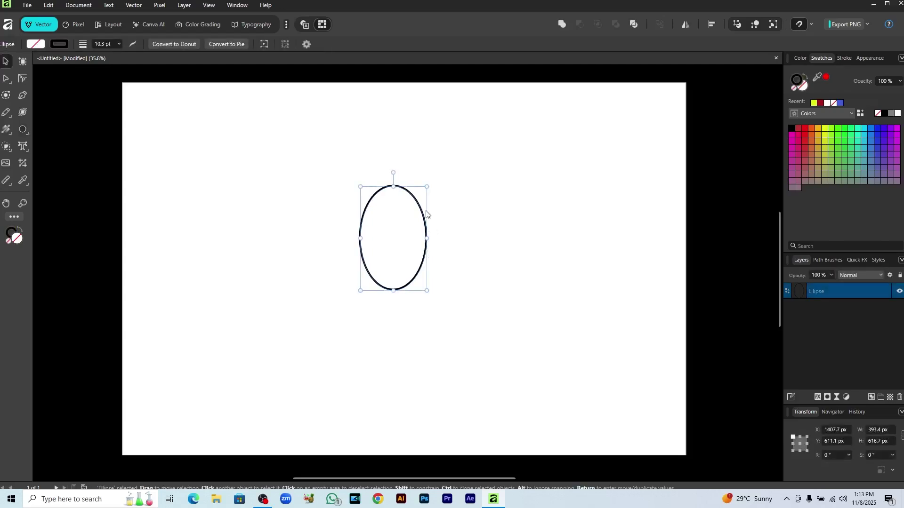
click(8, 84)
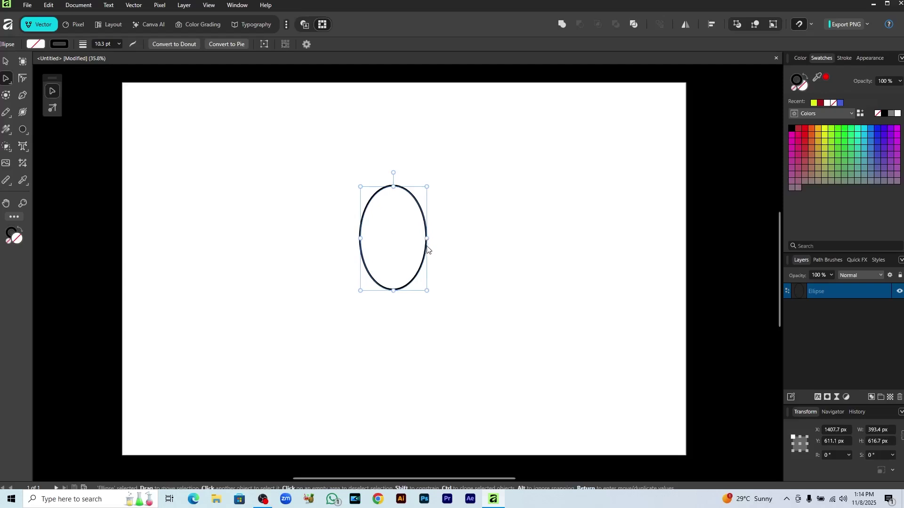
click(263, 44)
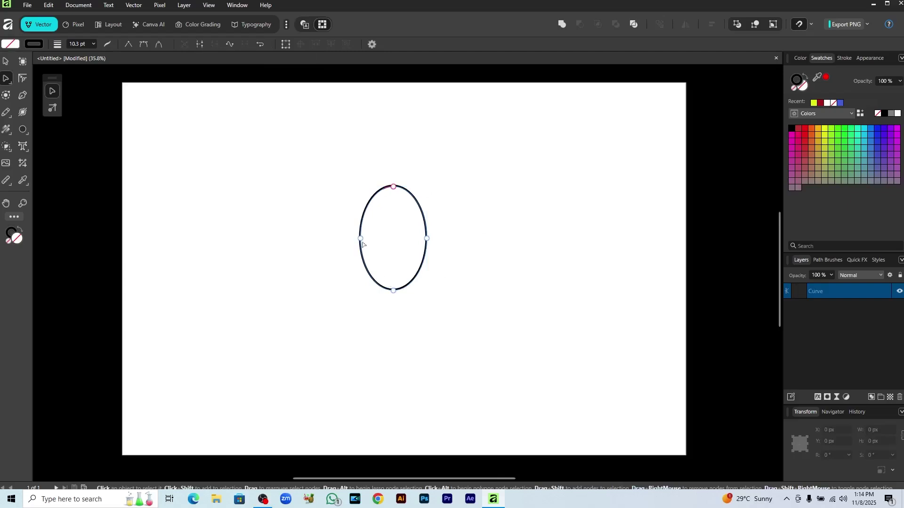
Drag the right, top and left nodes and their handles into a lopsided mango outline
click(427, 238)
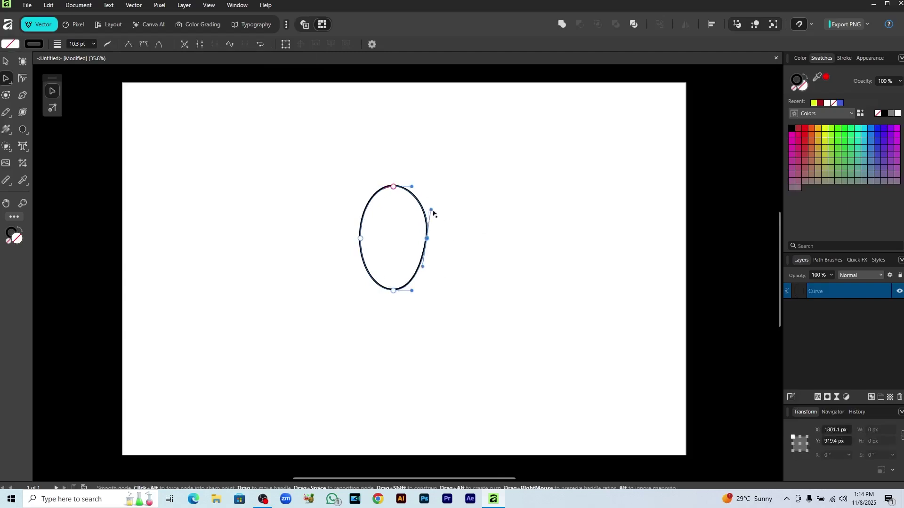
drag(433, 213, 442, 210)
click(394, 188)
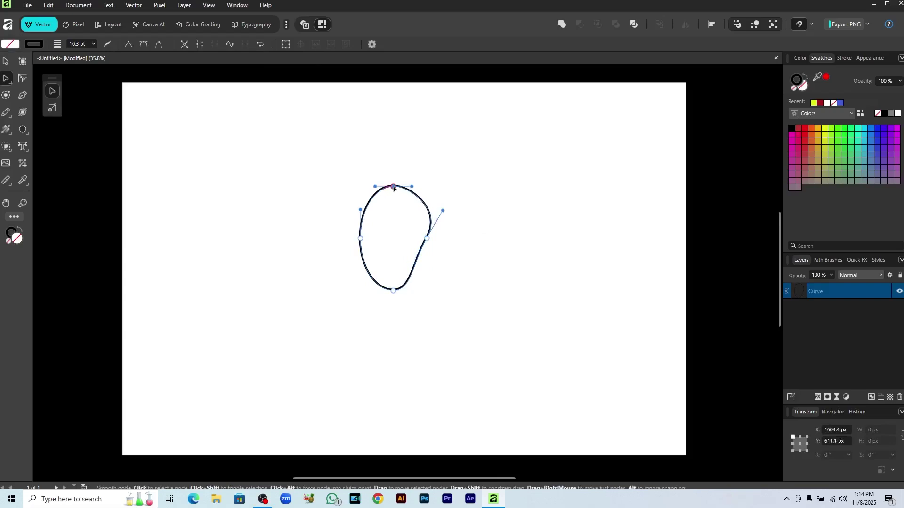
drag(375, 187, 405, 186)
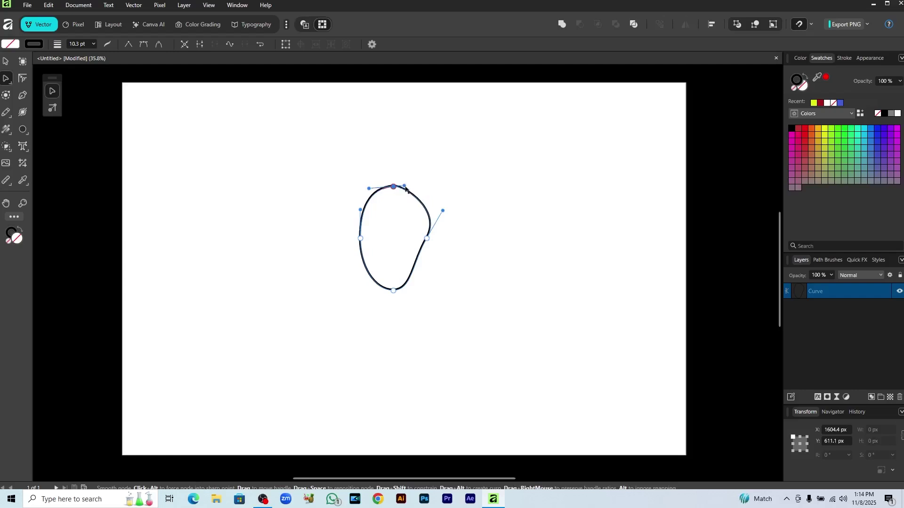
drag(427, 240, 408, 249)
drag(404, 187, 421, 192)
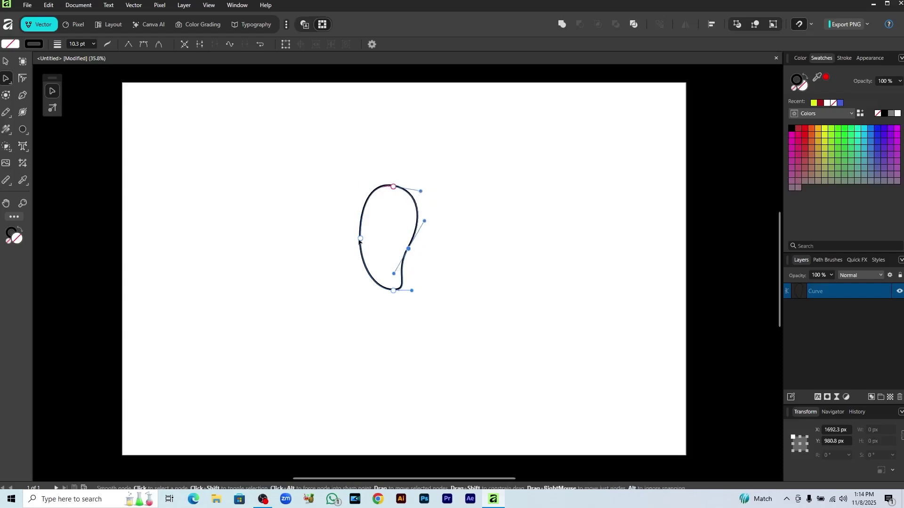
click(361, 239)
drag(362, 241, 404, 255)
drag(412, 291, 413, 291)
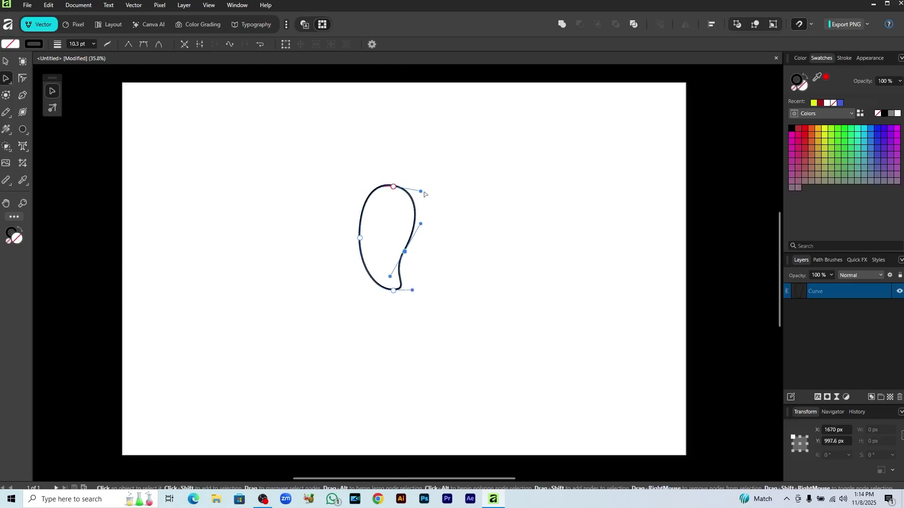
drag(422, 193, 424, 189)
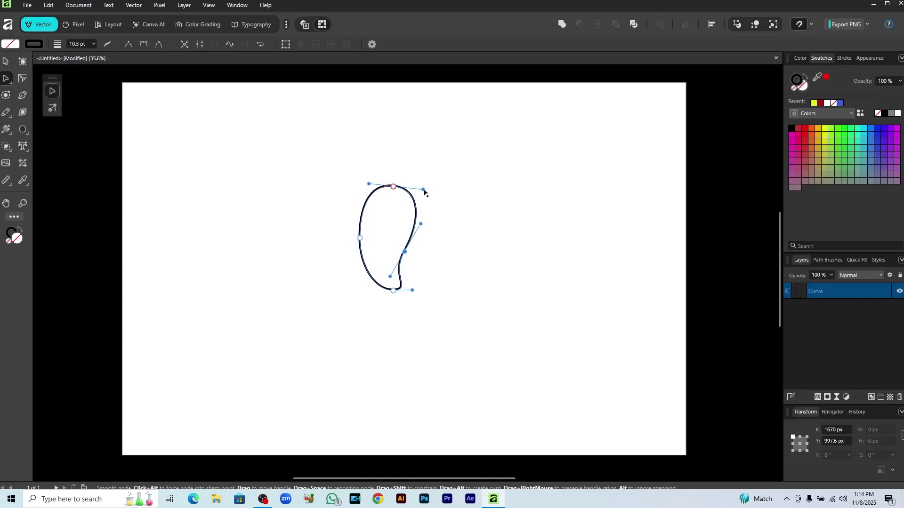
drag(405, 251, 434, 226)
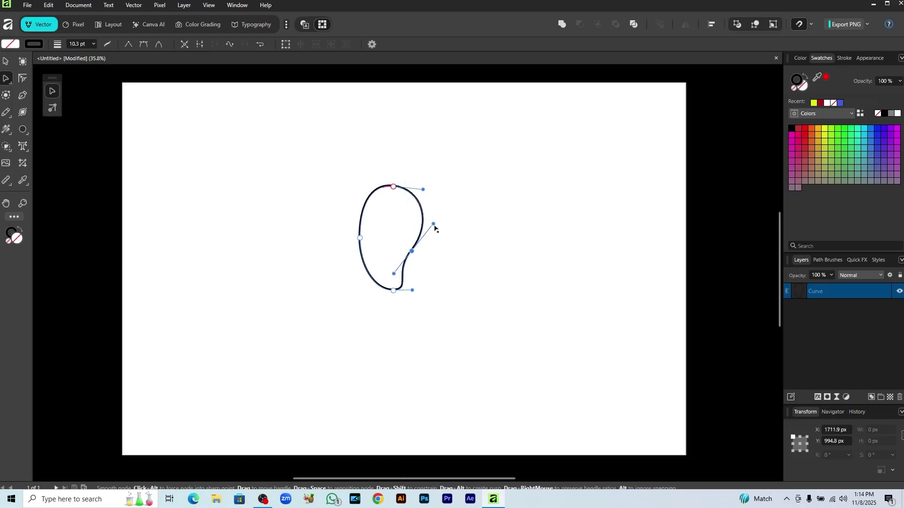
Fine-tune the left, top and lower nodes to refine the mango's top and base
click(361, 239)
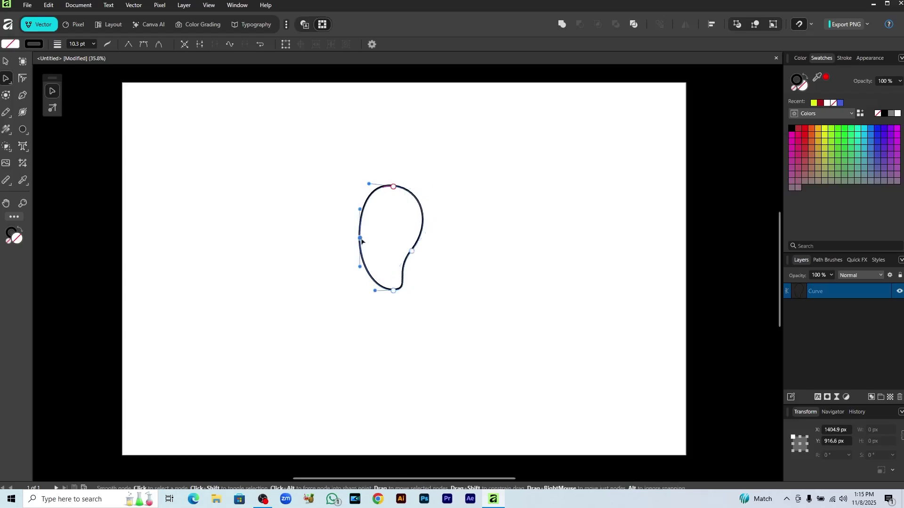
key(Left)
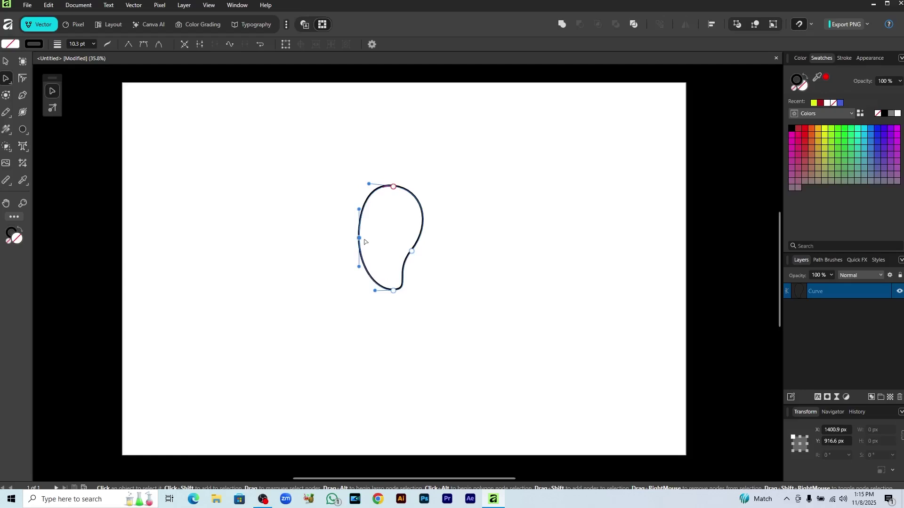
click(393, 186)
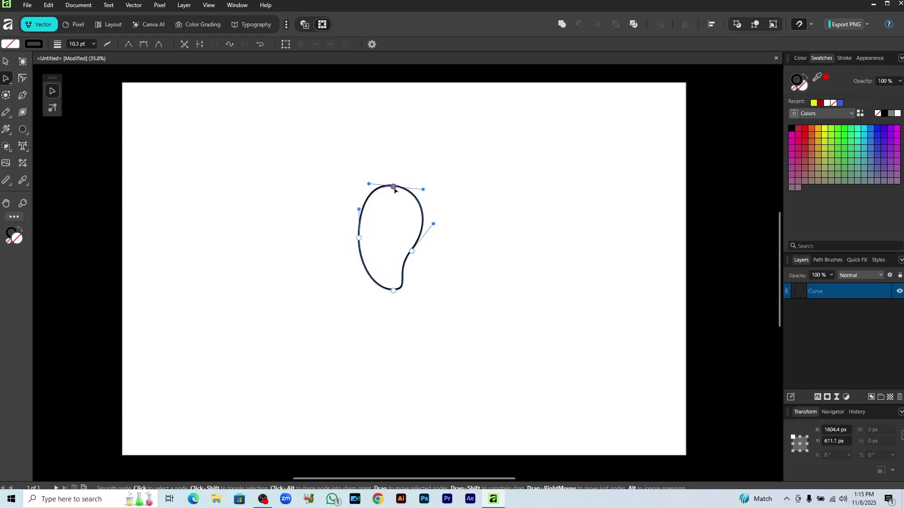
drag(424, 190, 423, 184)
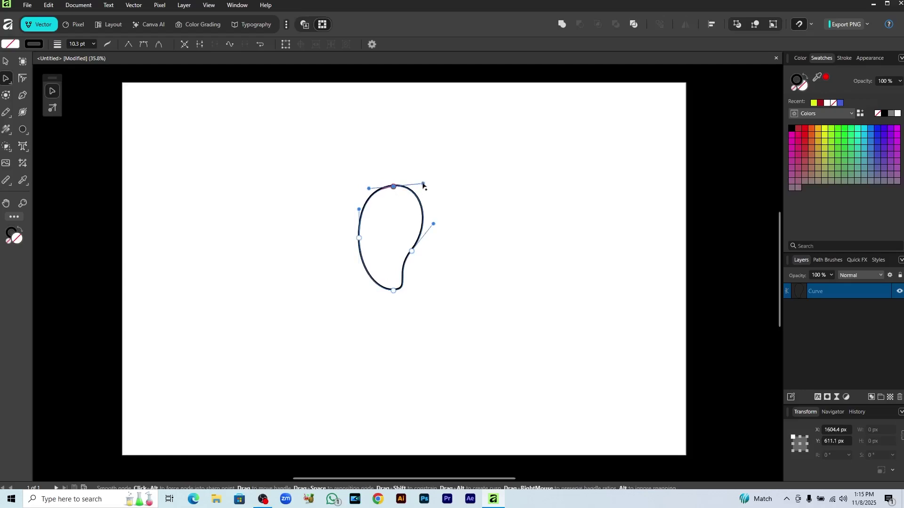
drag(412, 253, 409, 255)
drag(412, 290, 414, 289)
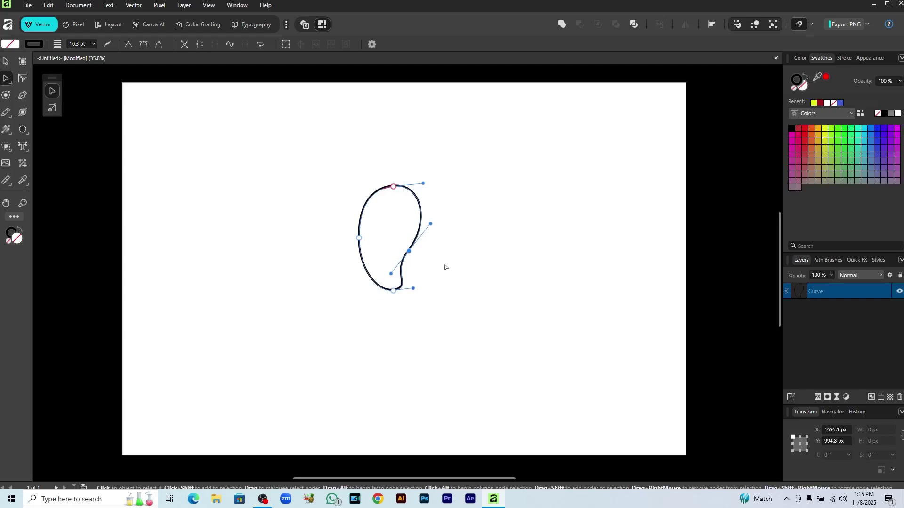
Fill the mango curve with yellow and remove its black outline
click(824, 129)
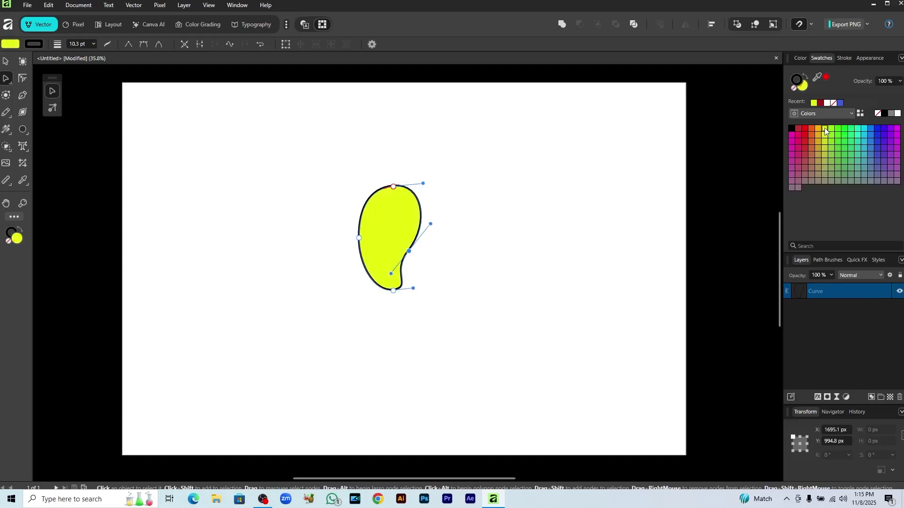
key(x)
key(slash)
key(v)
click(516, 242)
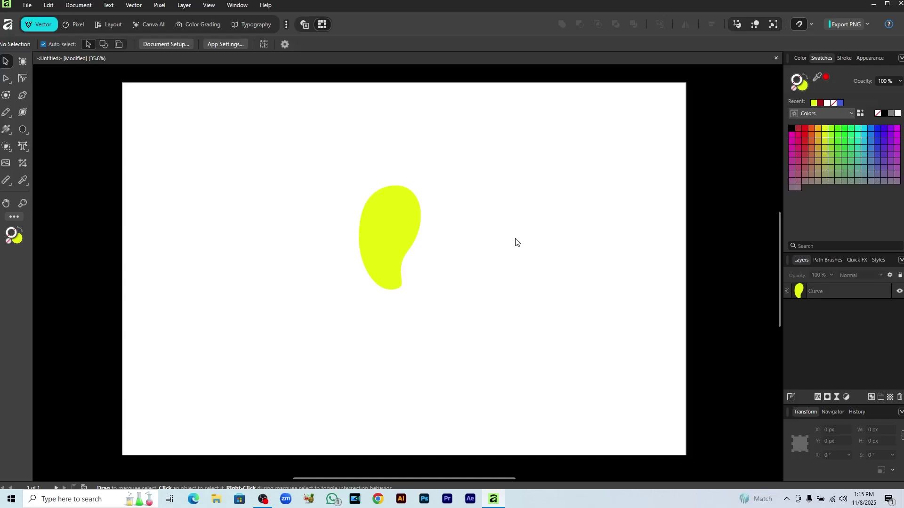
Draw a tall narrow 120 × 404.6 px ellipse right of the mango, with green fill and outline
click(20, 133)
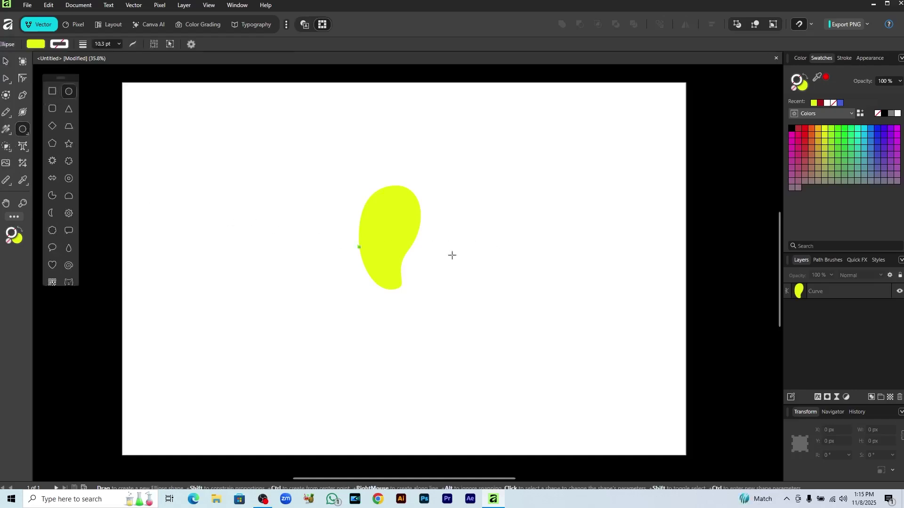
drag(504, 193, 523, 260)
click(837, 151)
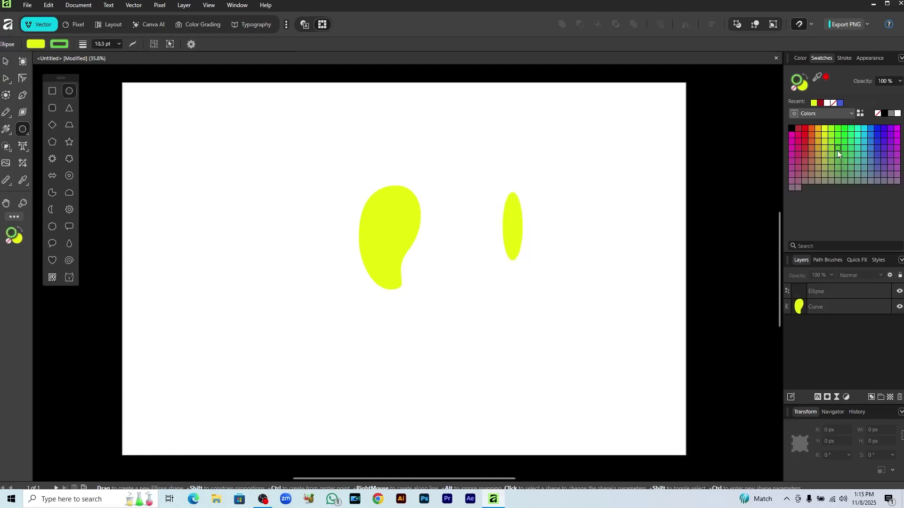
key(shift+x)
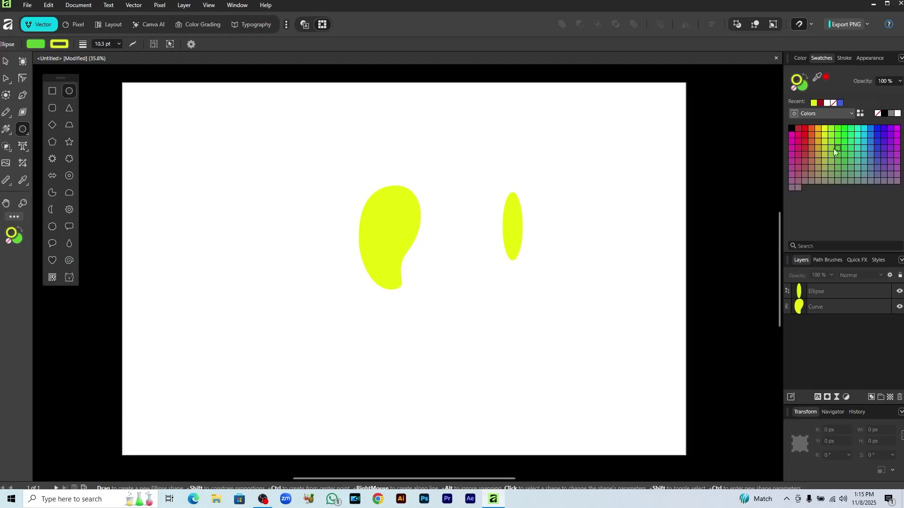
click(523, 232)
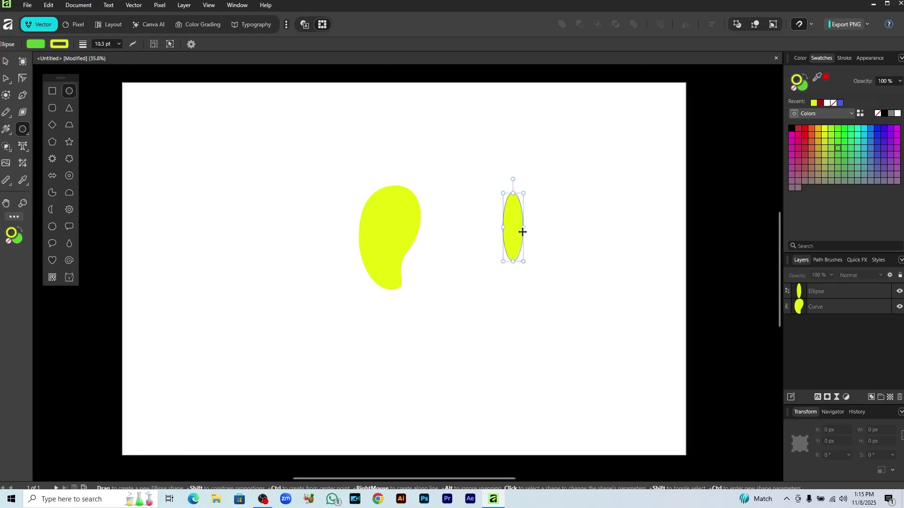
click(843, 150)
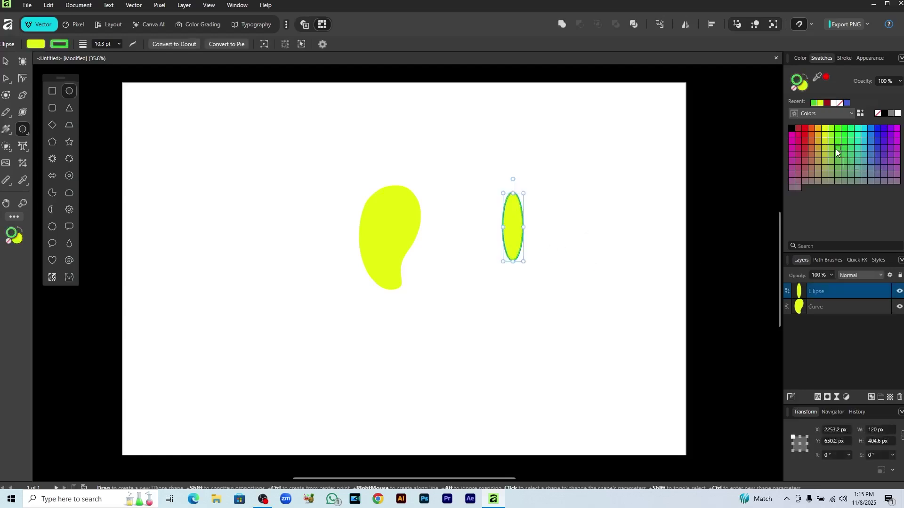
click(835, 149)
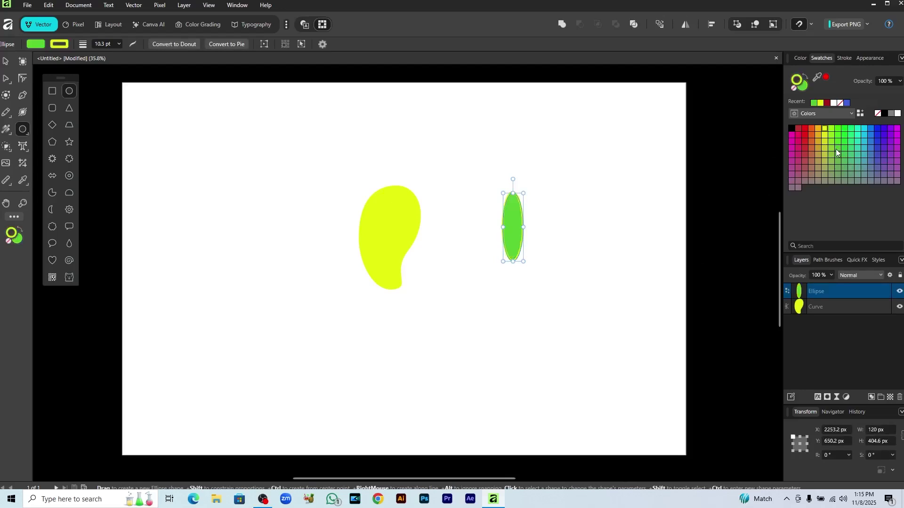
key(v)
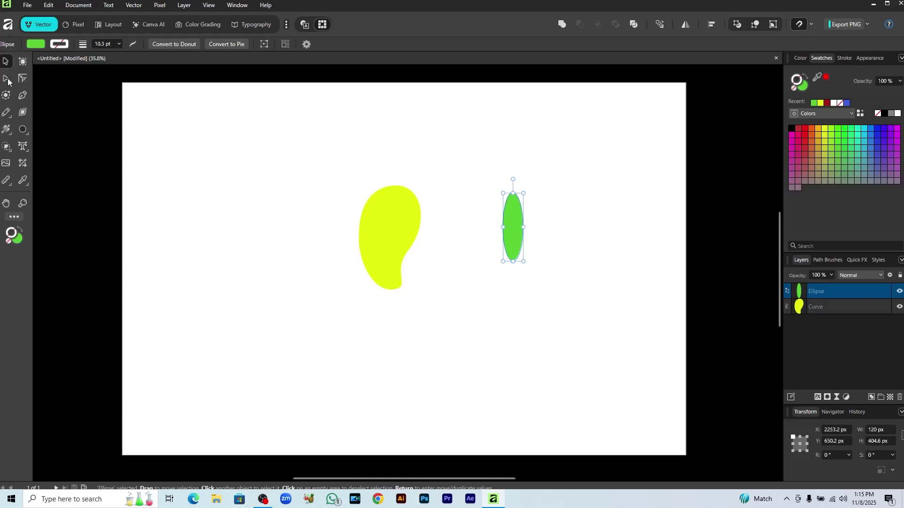
Convert the green ellipse to curves and make all its nodes sharp, forming a pointed leaf
key(a)
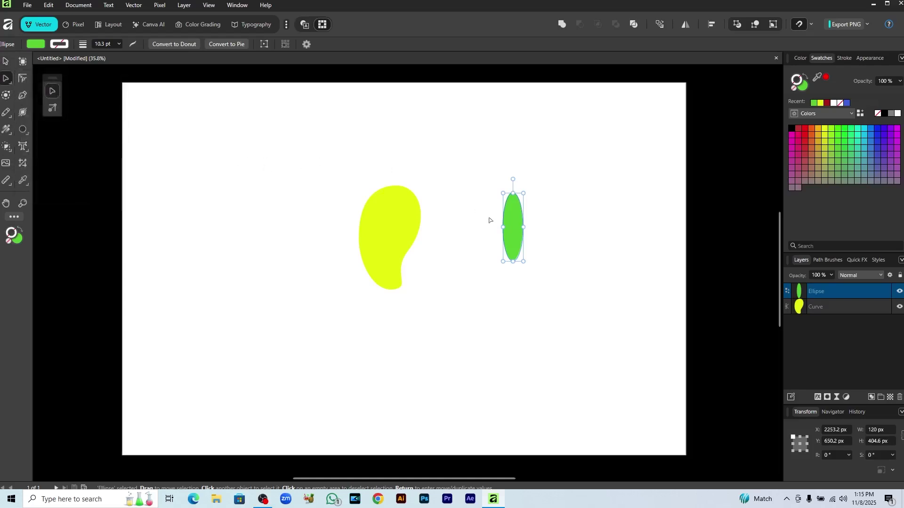
click(549, 228)
click(512, 225)
click(264, 43)
click(580, 211)
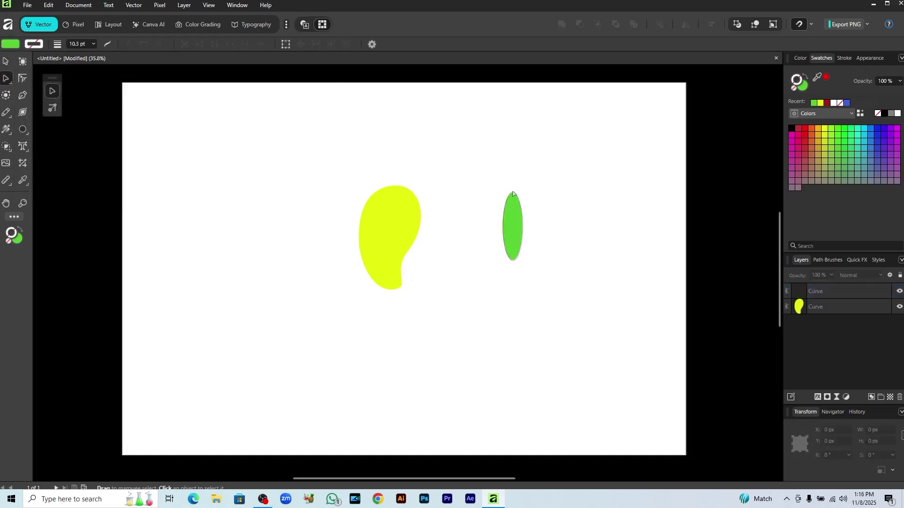
click(514, 195)
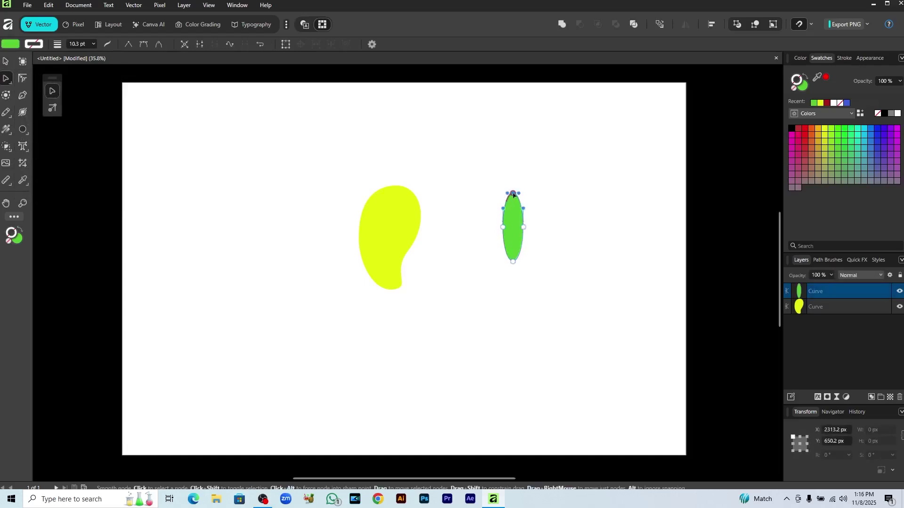
drag(513, 191, 514, 268)
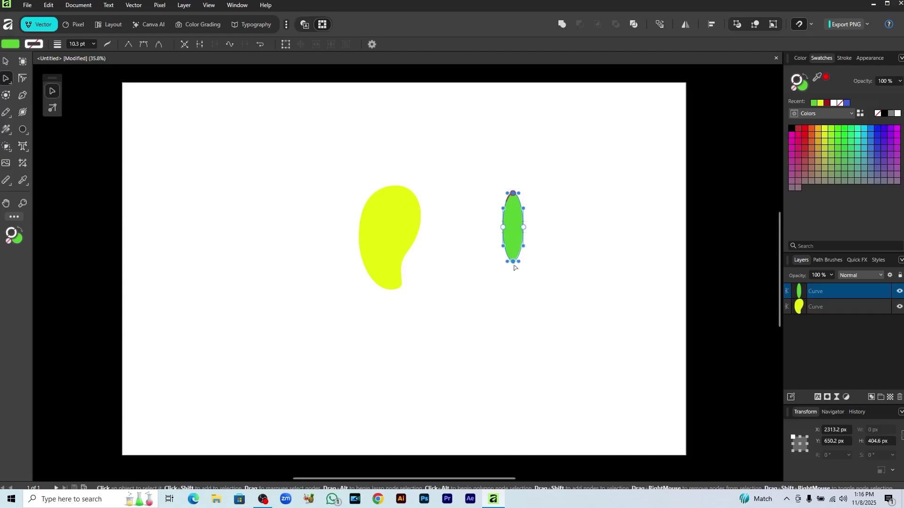
click(127, 44)
Rotate the leaf to -45° and place it on top of the mango
key(v)
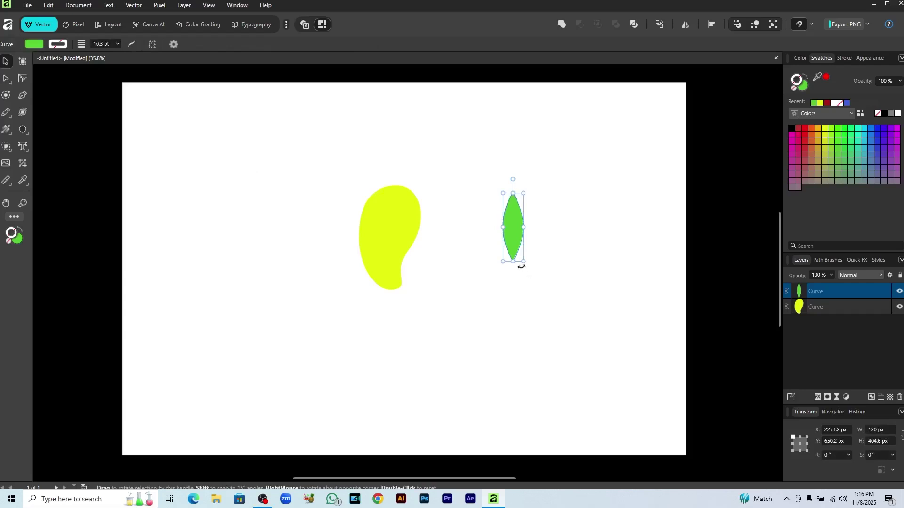
drag(521, 264, 496, 270)
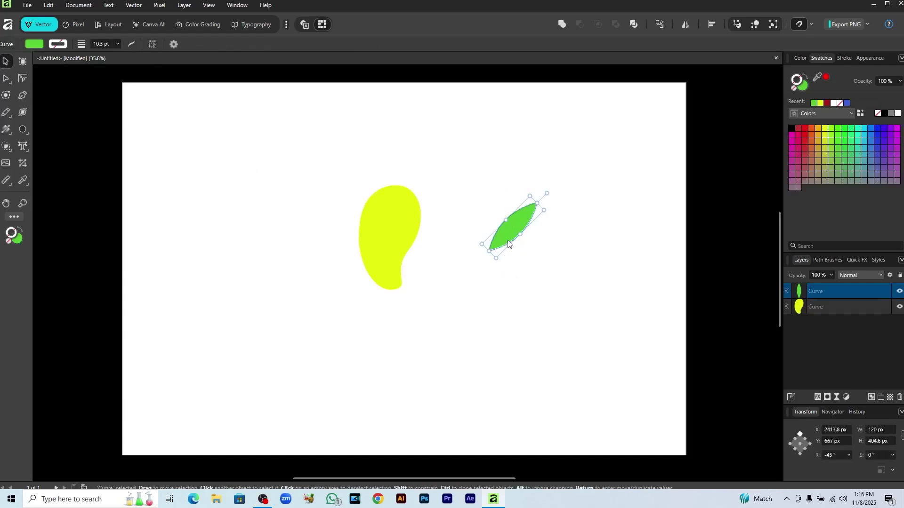
drag(507, 237, 377, 206)
click(534, 277)
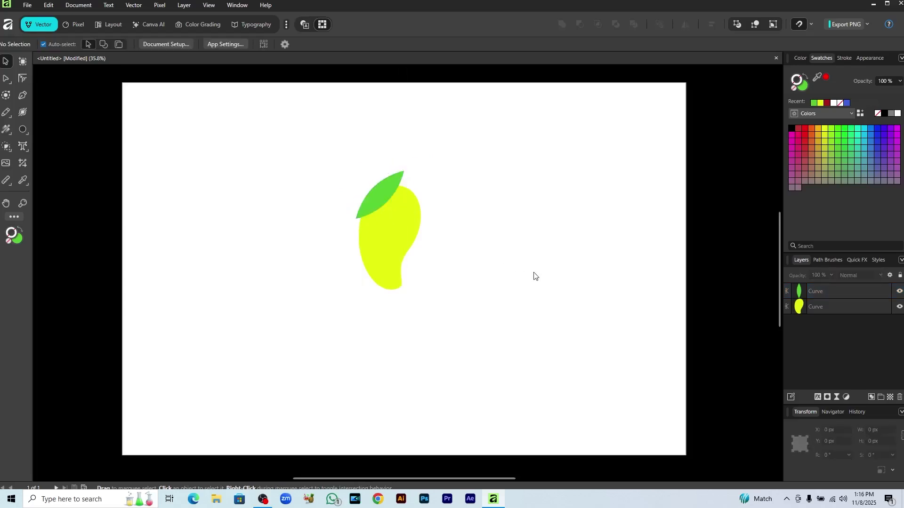
Nudge the leaf slightly right and down, then marquee-select both mango curves and delete them
drag(389, 182, 400, 185)
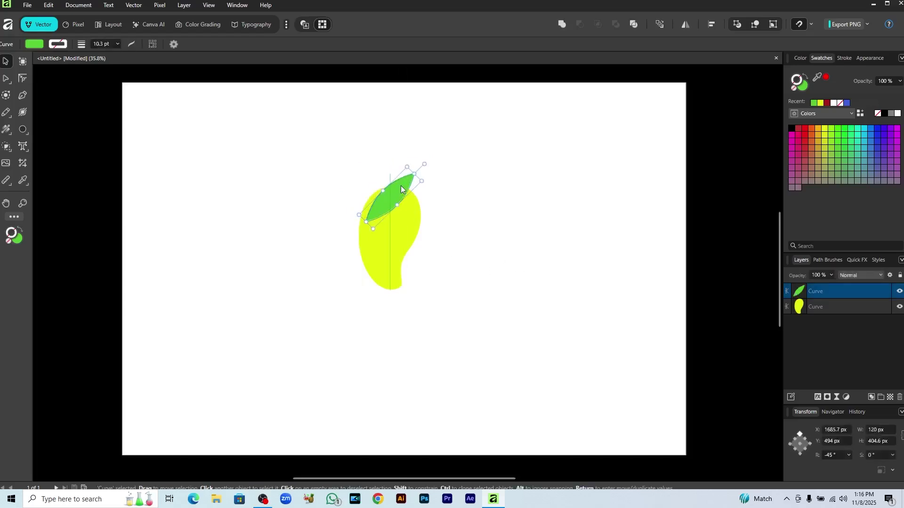
click(546, 223)
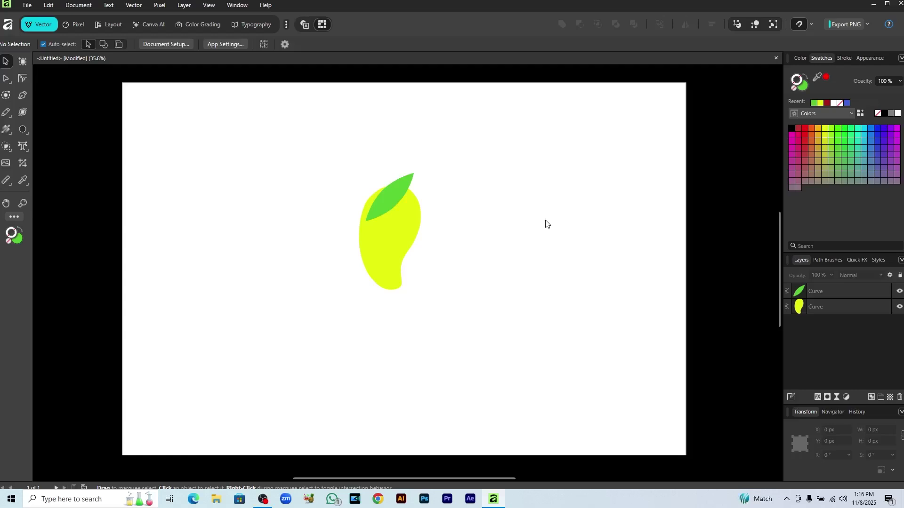
drag(317, 159, 448, 287)
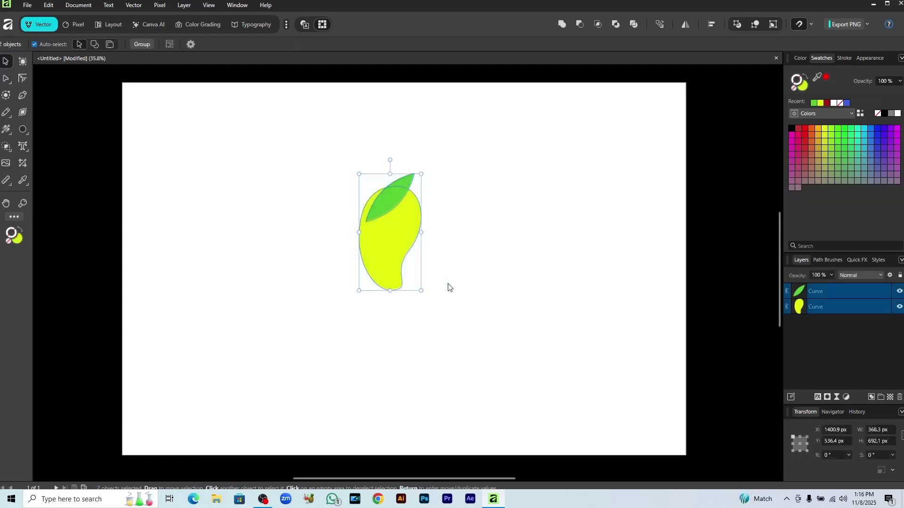
key(Delete)
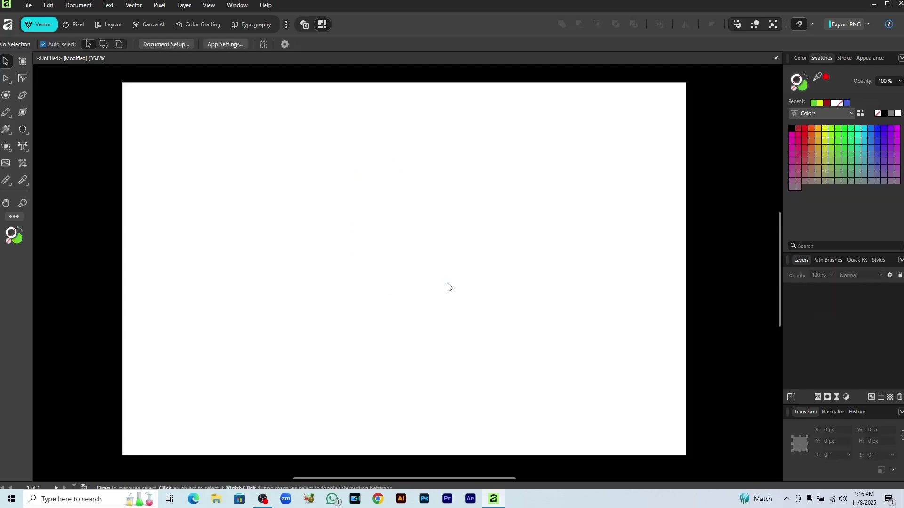
Switch to the Corner tool for rounding sharp corners
click(22, 81)
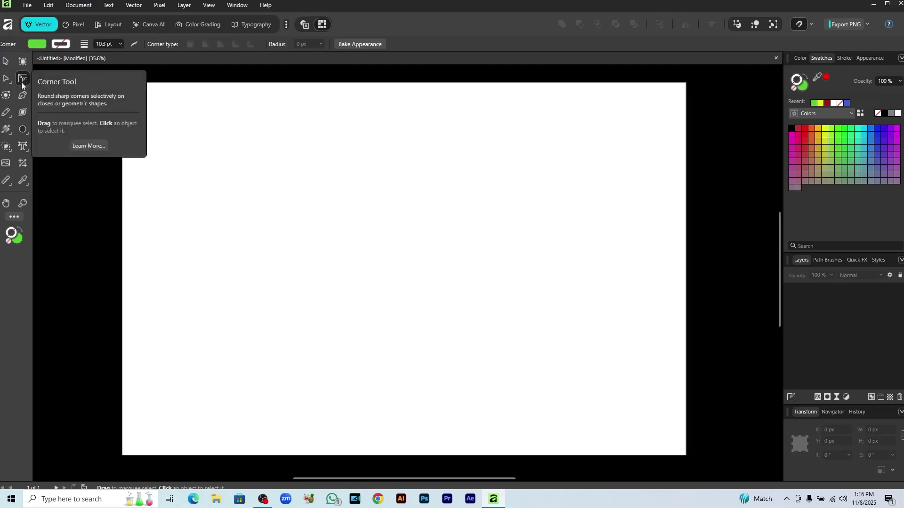
Draw a six-point zigzag poly line across the upper page with the Pen tool and remove its fill
click(24, 94)
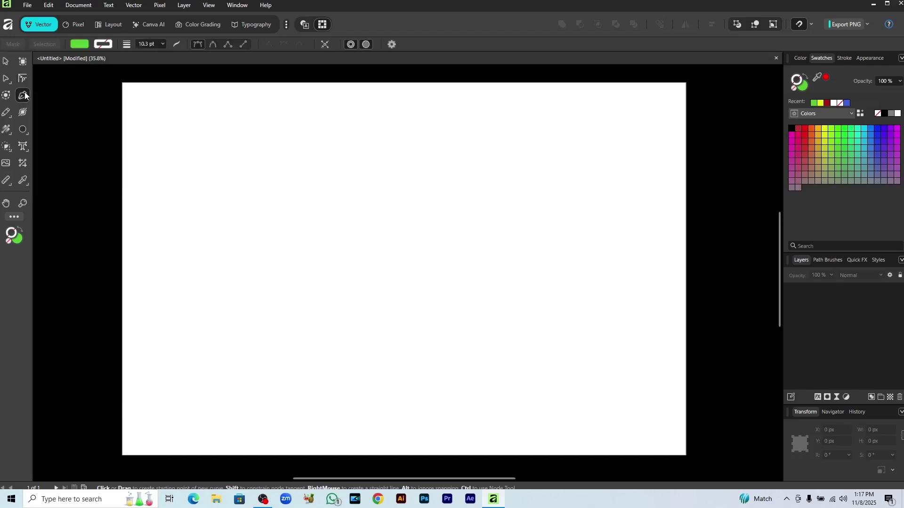
click(269, 246)
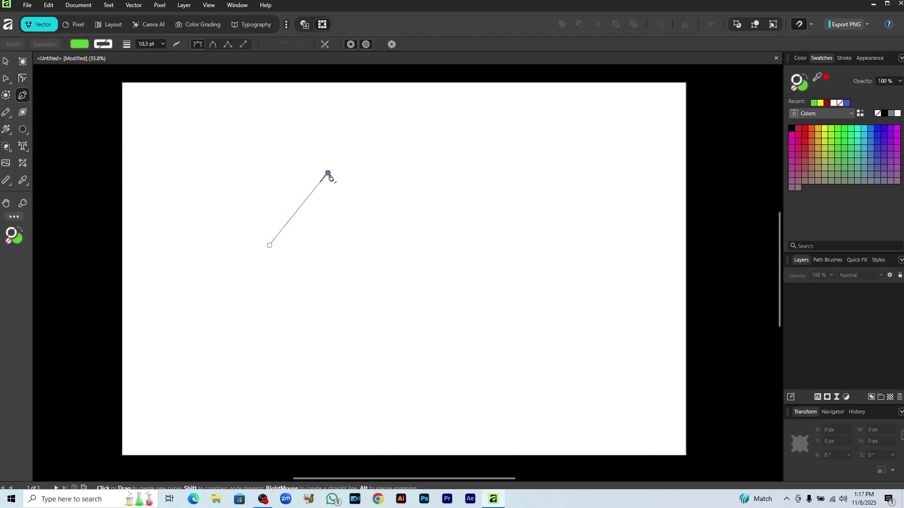
click(328, 173)
click(412, 241)
click(448, 159)
click(565, 234)
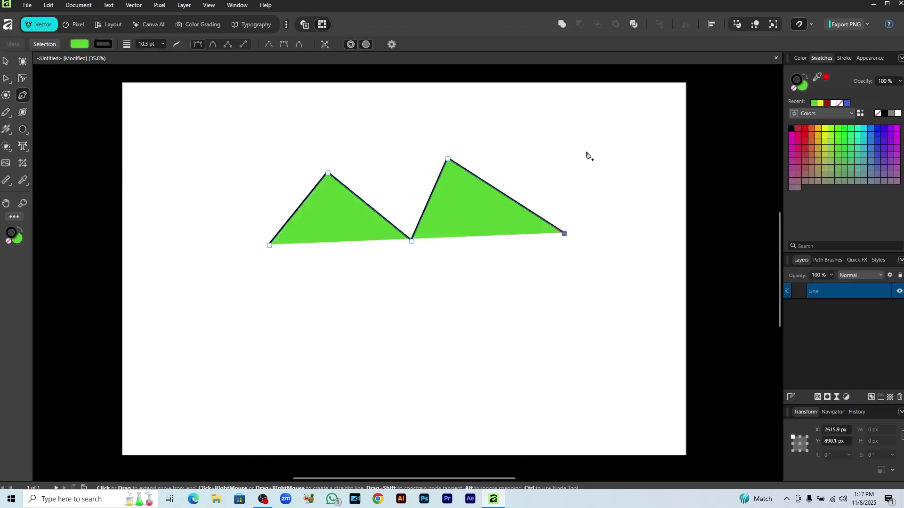
click(588, 150)
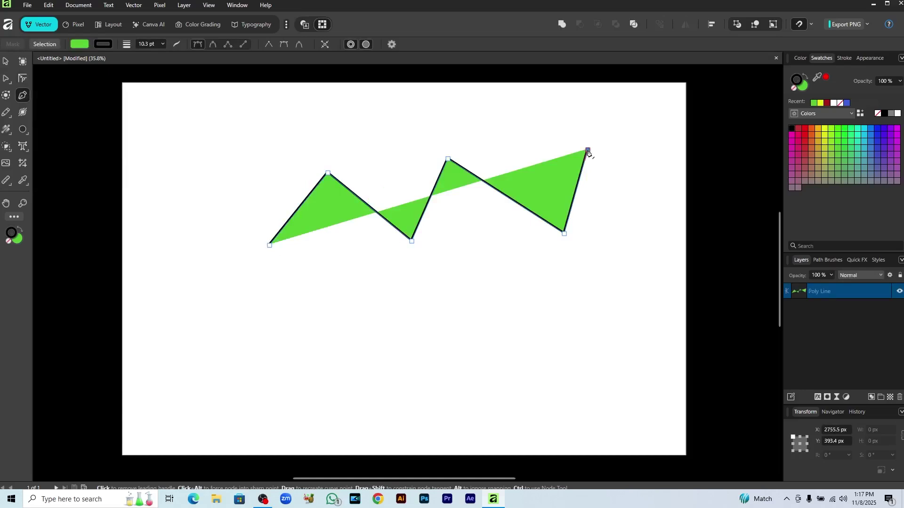
key(slash)
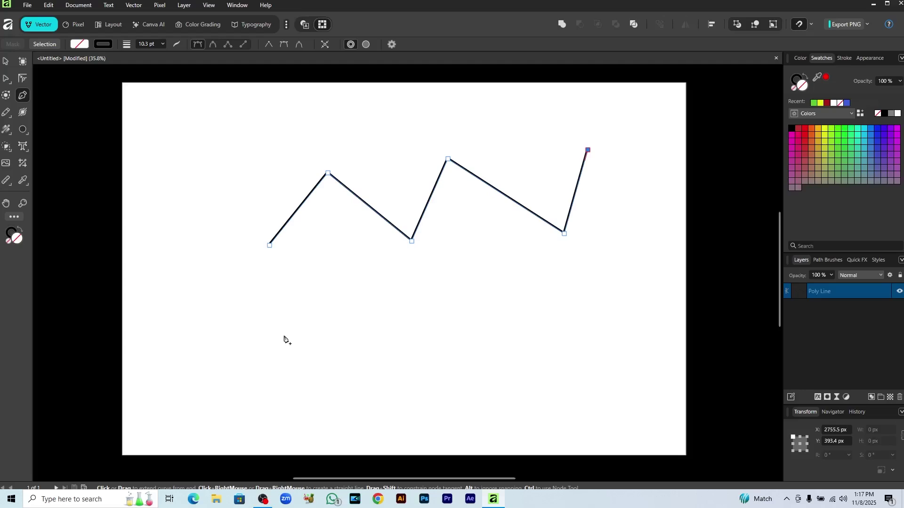
Undo the accidental extra segment and deselect the zigzag
click(272, 349)
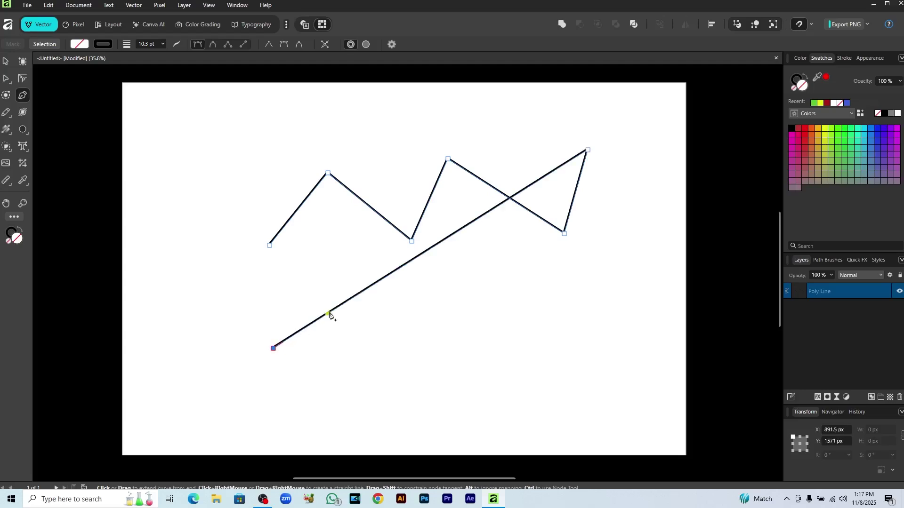
key(ctrl+z)
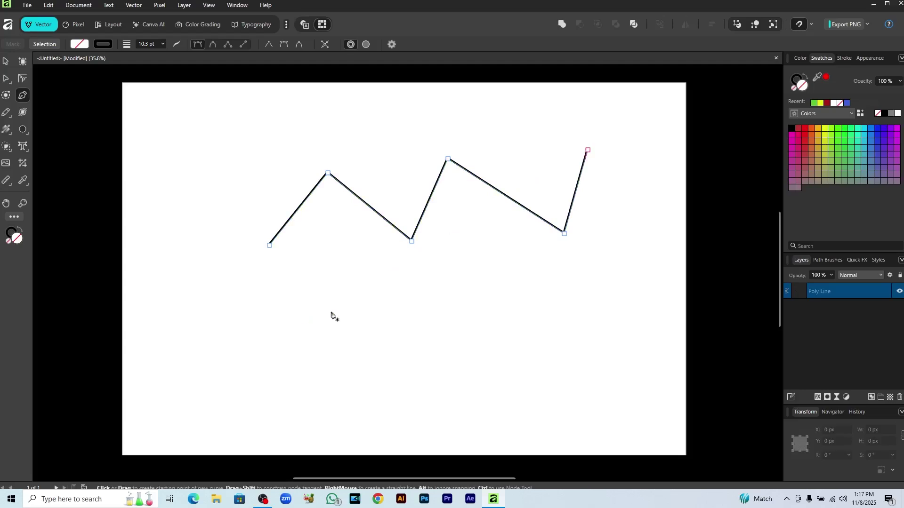
key(v)
click(332, 313)
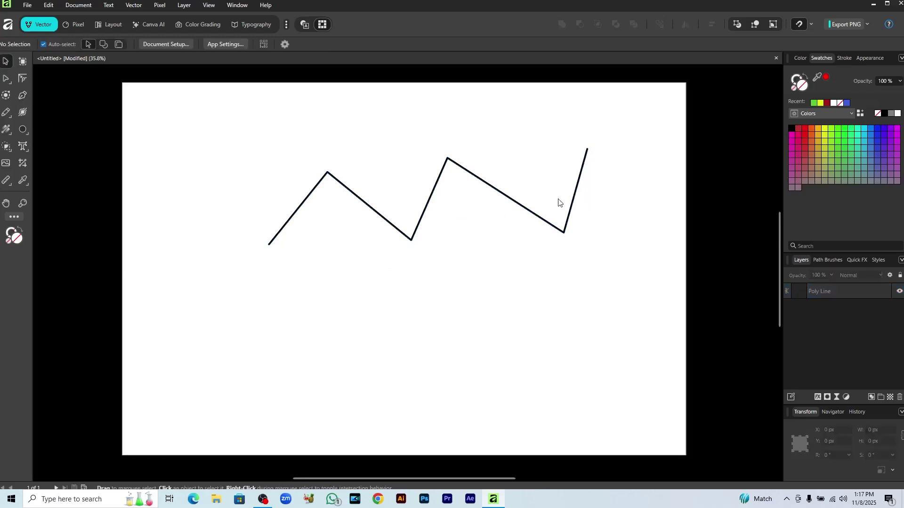
Draw a new wavy pen curve below the zigzag, then select all and delete both paths
key(p)
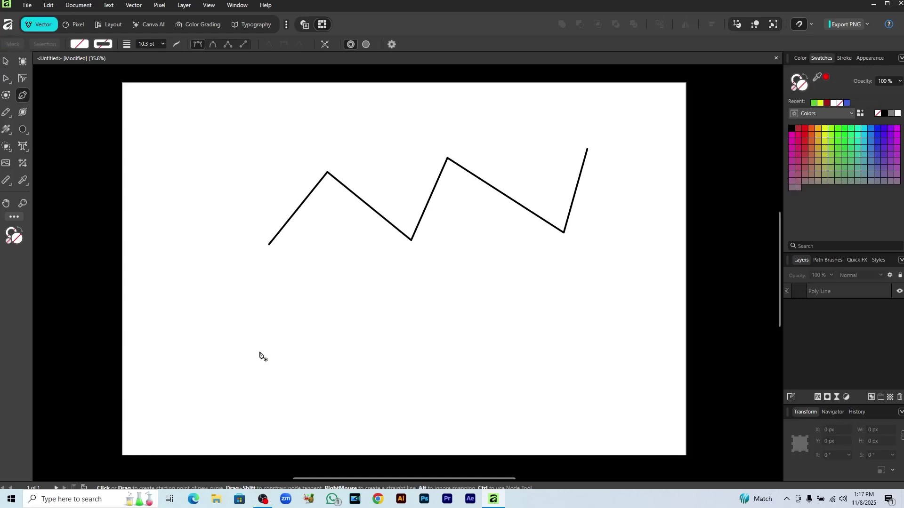
click(260, 351)
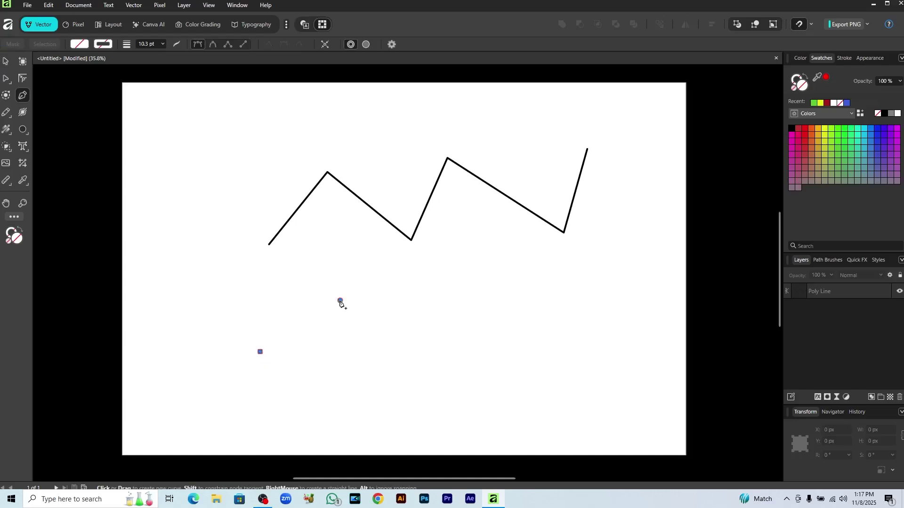
drag(340, 302, 374, 215)
click(483, 307)
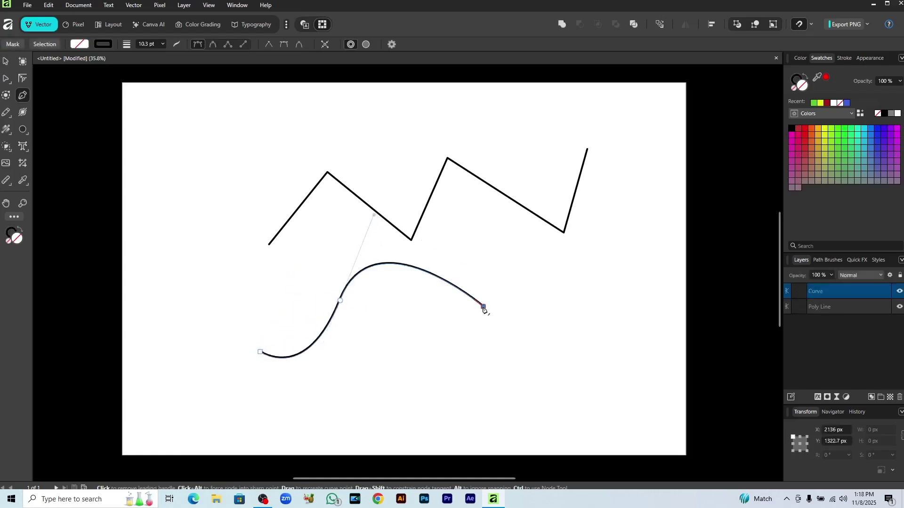
drag(520, 231, 501, 150)
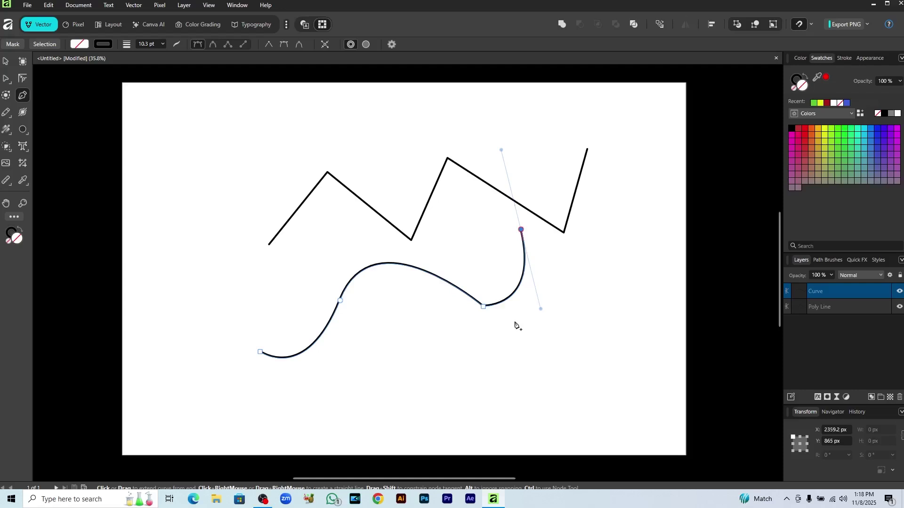
key(ctrl+a)
key(Delete)
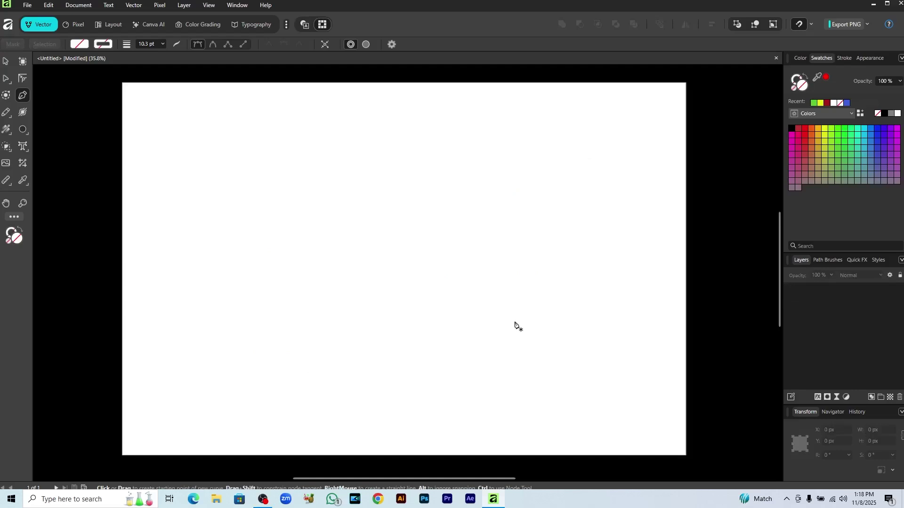
Place five points to draw a new zigzag poly line across the middle of the page
click(232, 290)
click(287, 201)
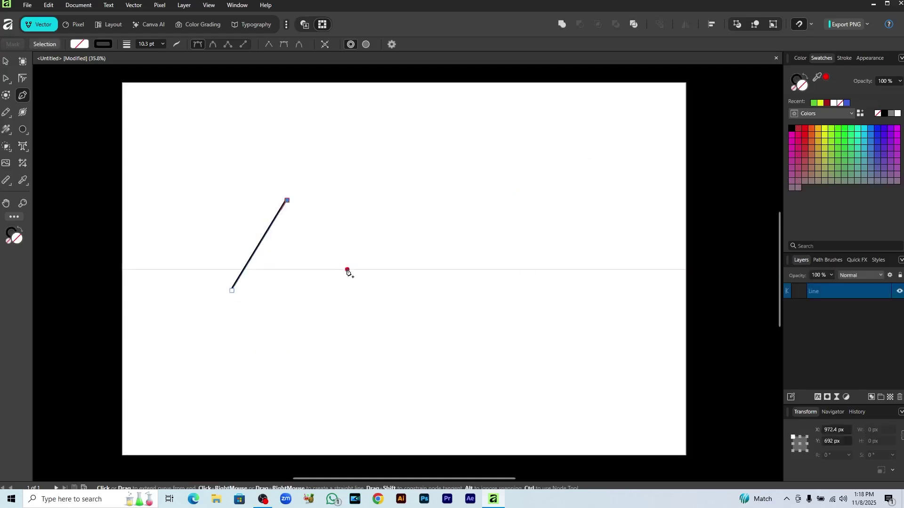
click(347, 269)
click(398, 181)
click(489, 262)
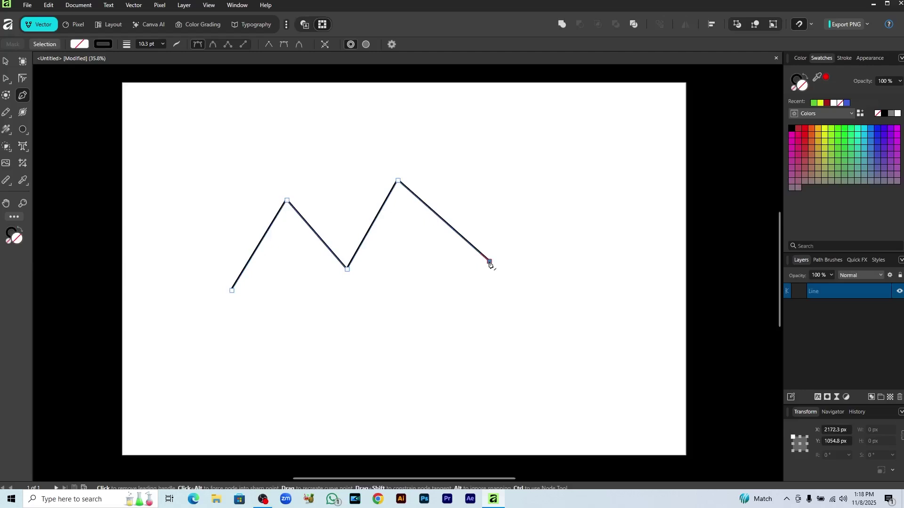
key(Escape)
Select the zigzag with the Node tool to show its nodes for editing
key(v)
click(326, 276)
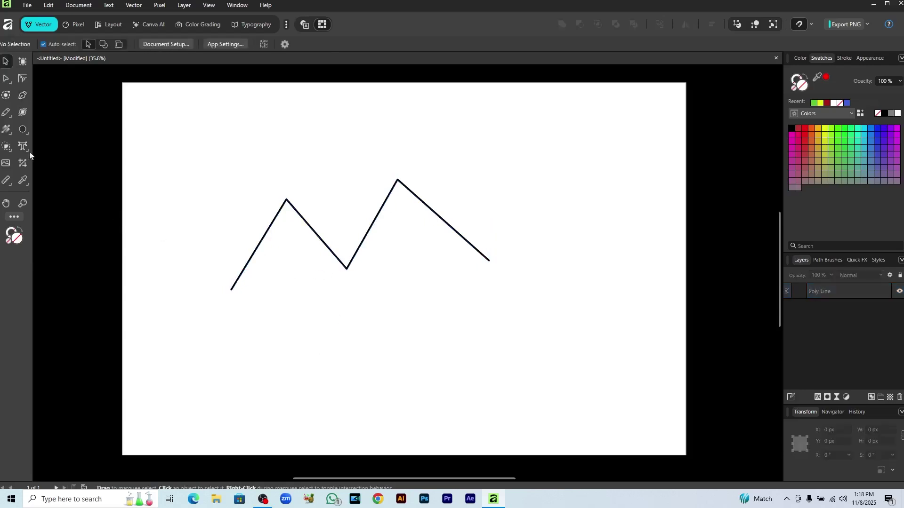
click(6, 78)
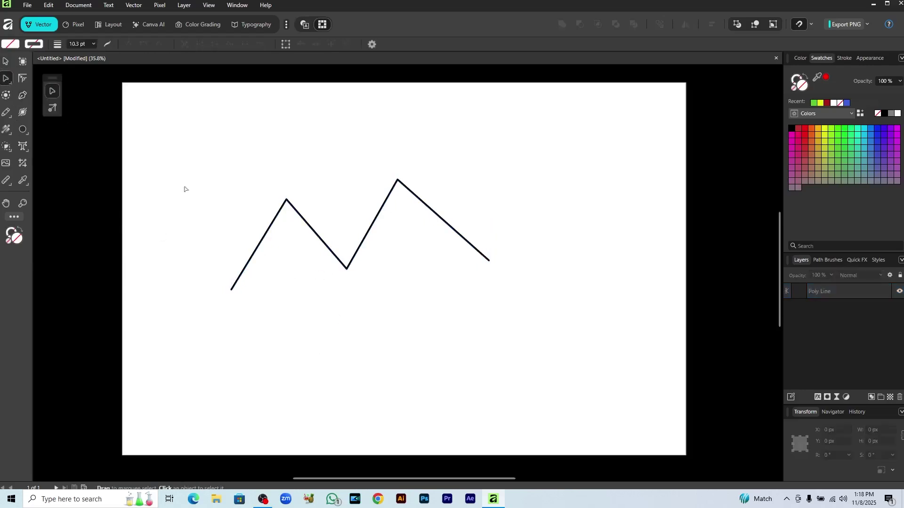
click(346, 269)
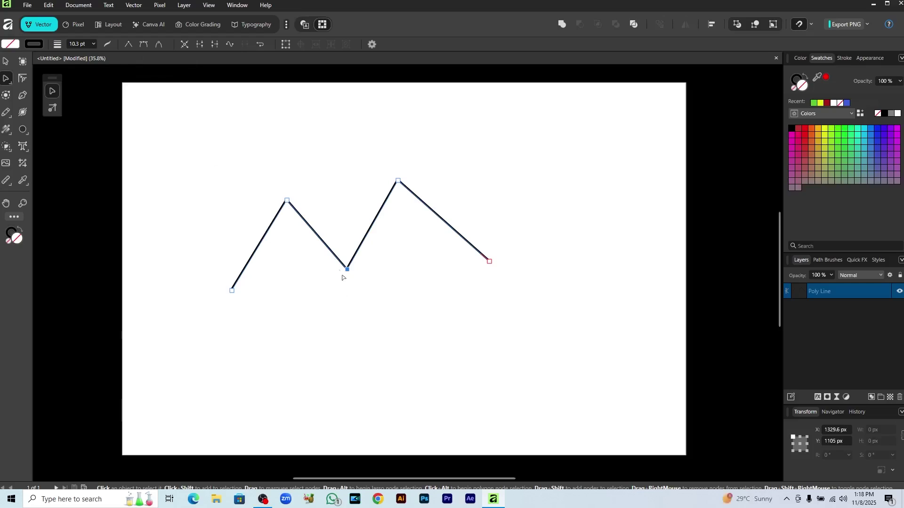
Round the zigzag's lower middle corner, highest peak and left peak with the Corner tool
click(23, 79)
drag(348, 269, 346, 235)
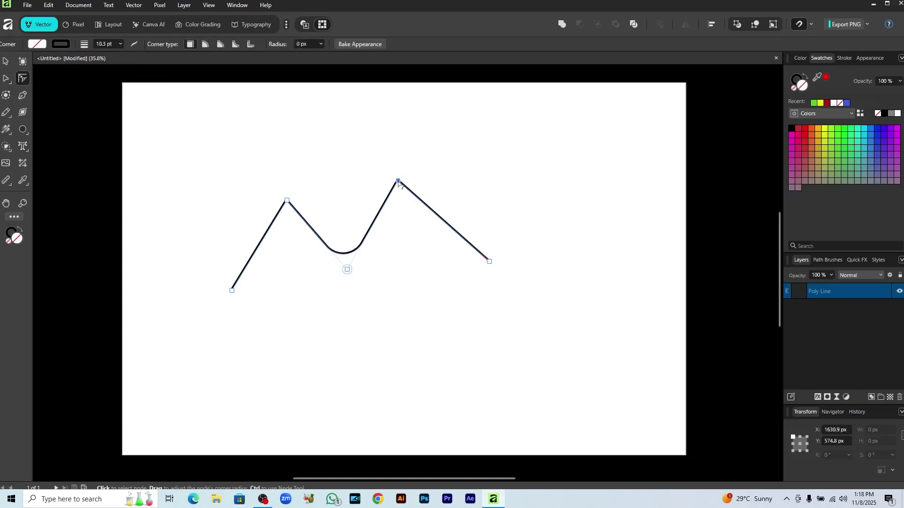
drag(399, 181, 403, 217)
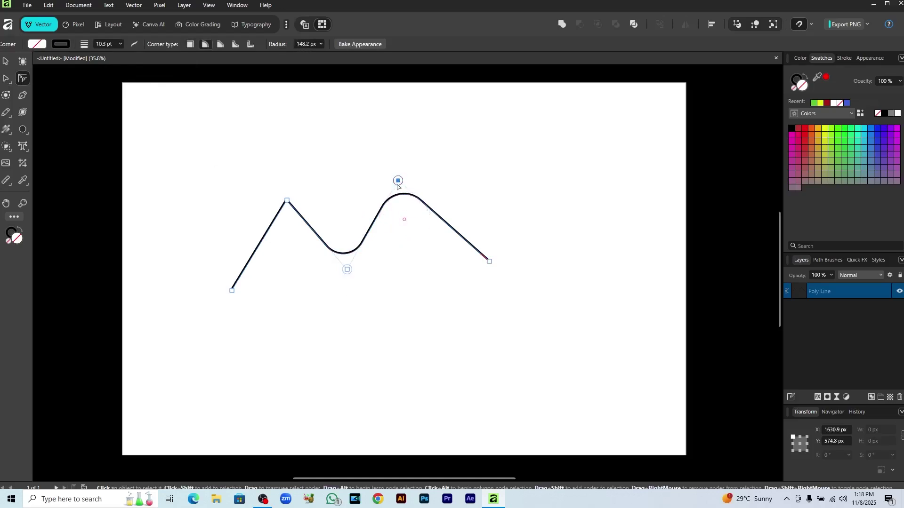
drag(287, 201, 289, 230)
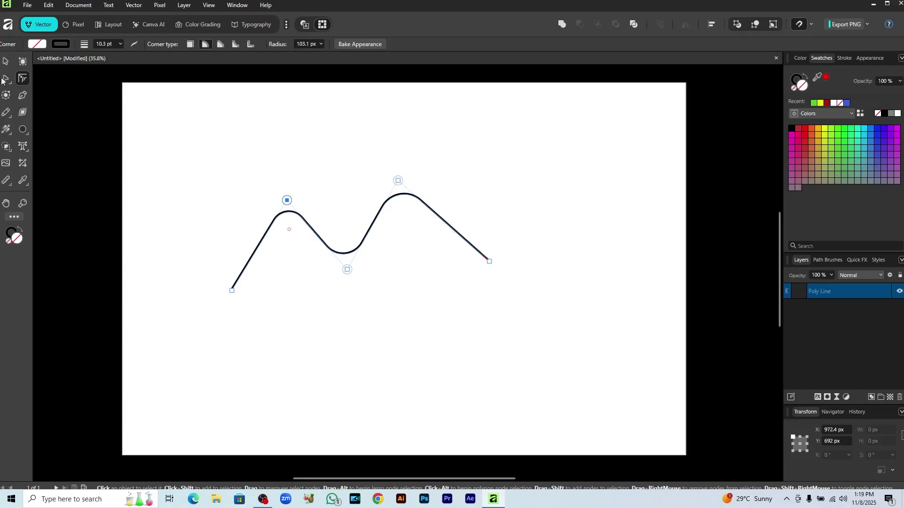
Add a node on the right segment, pull it down-left and round it, then remove the wavy line
mouse_move(8, 82)
click(40, 78)
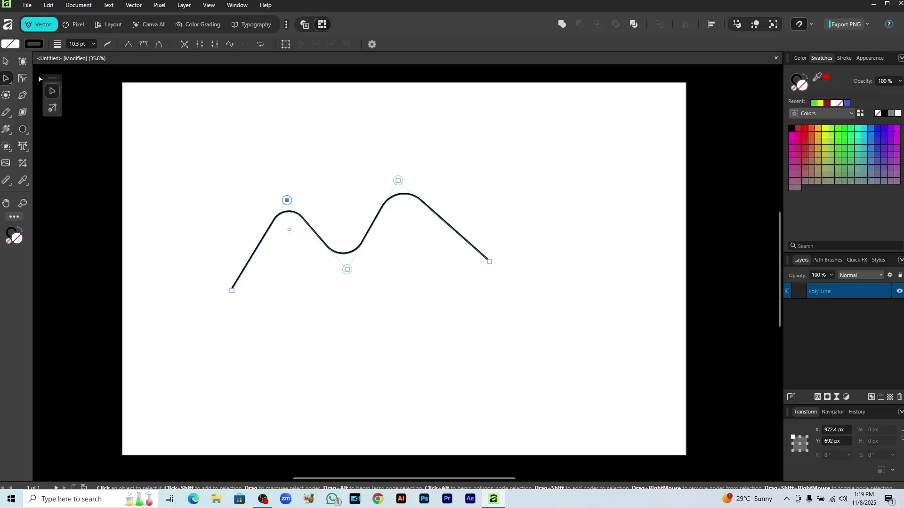
click(458, 234)
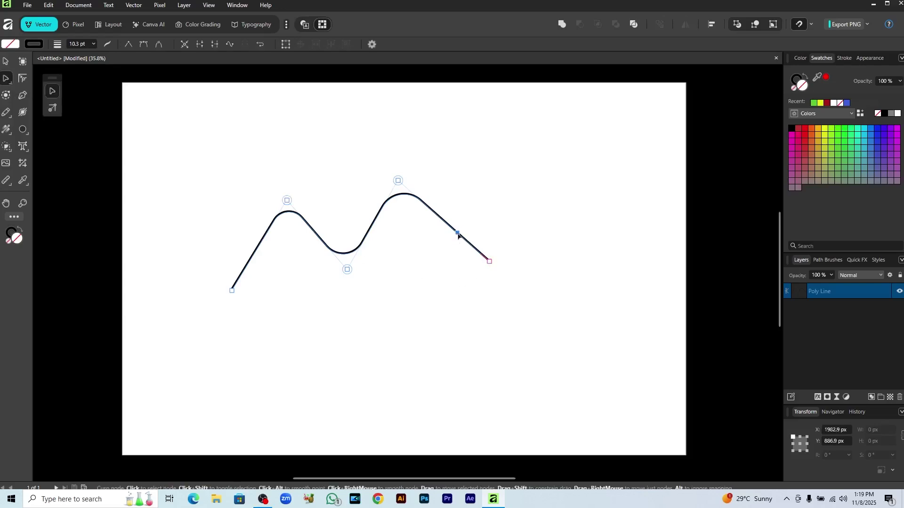
drag(458, 234, 437, 266)
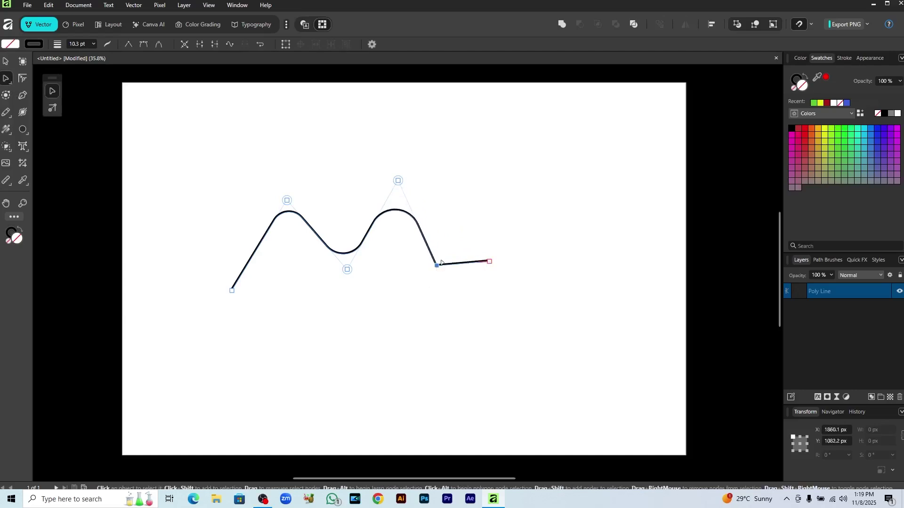
click(22, 79)
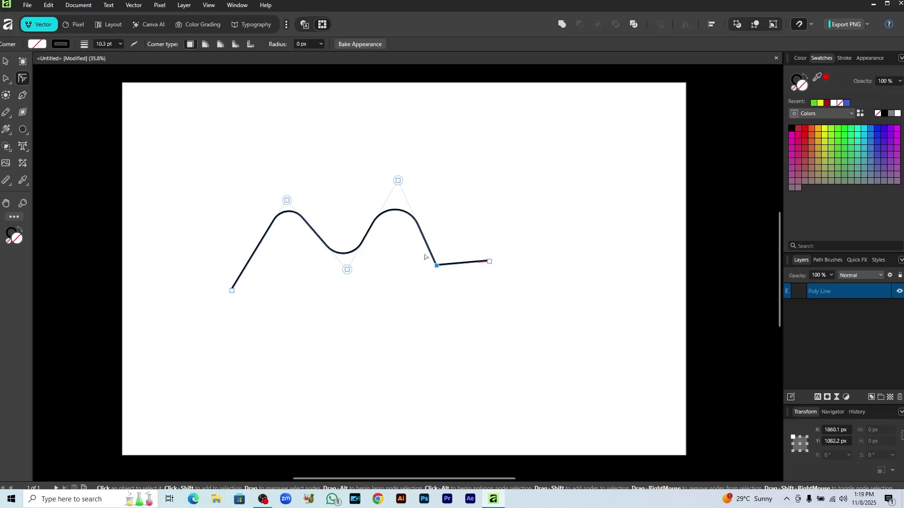
drag(437, 265, 460, 237)
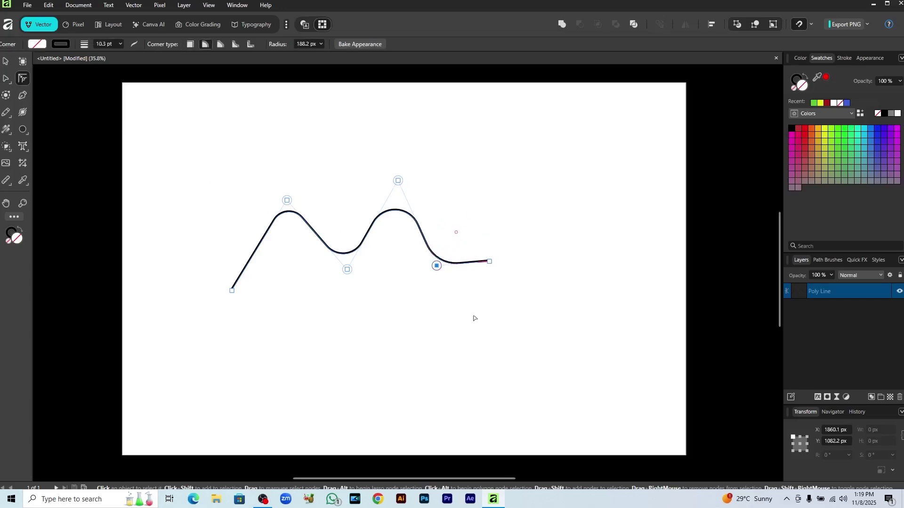
click(474, 318)
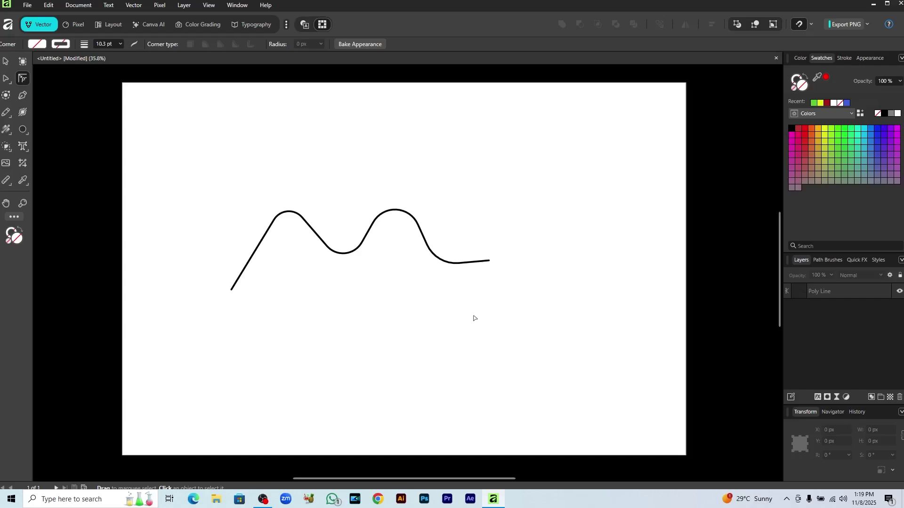
key(ctrl+z)
key(ctrl+z)
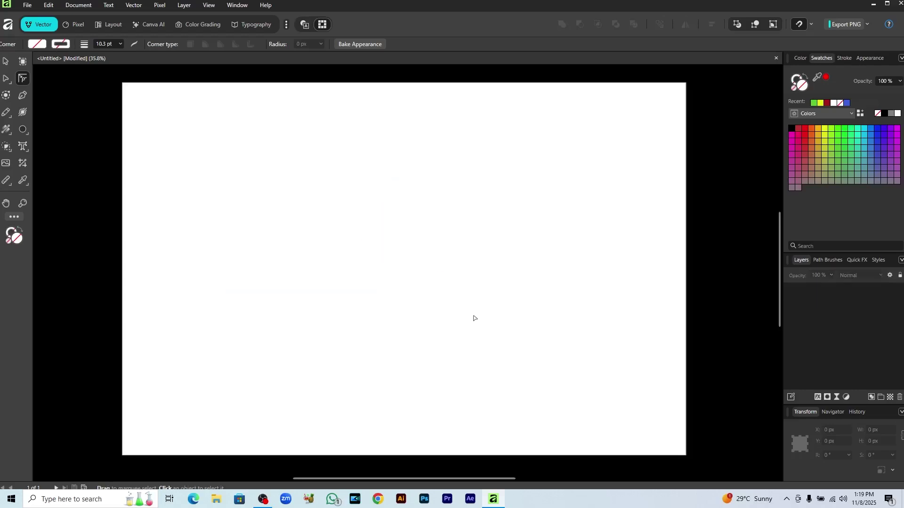
Draw a closed heart outline with the Pen, curving its left and right lobes
key(p)
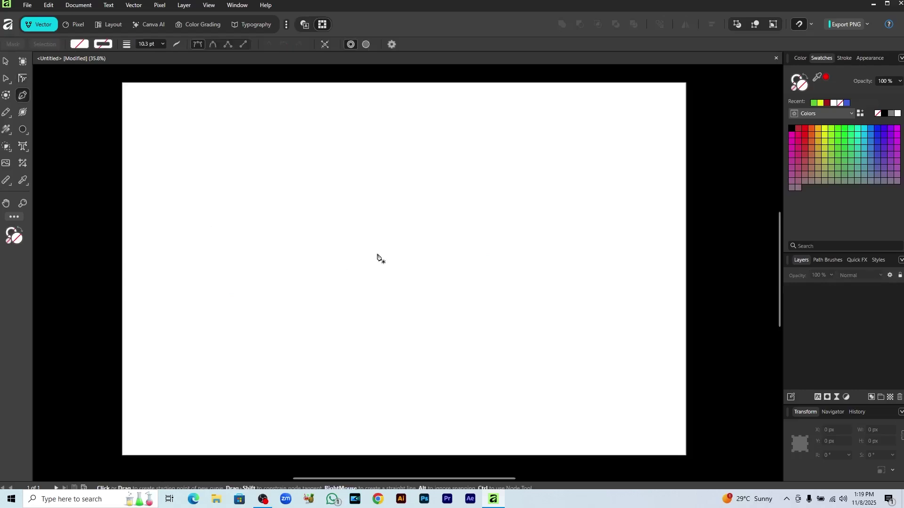
click(381, 214)
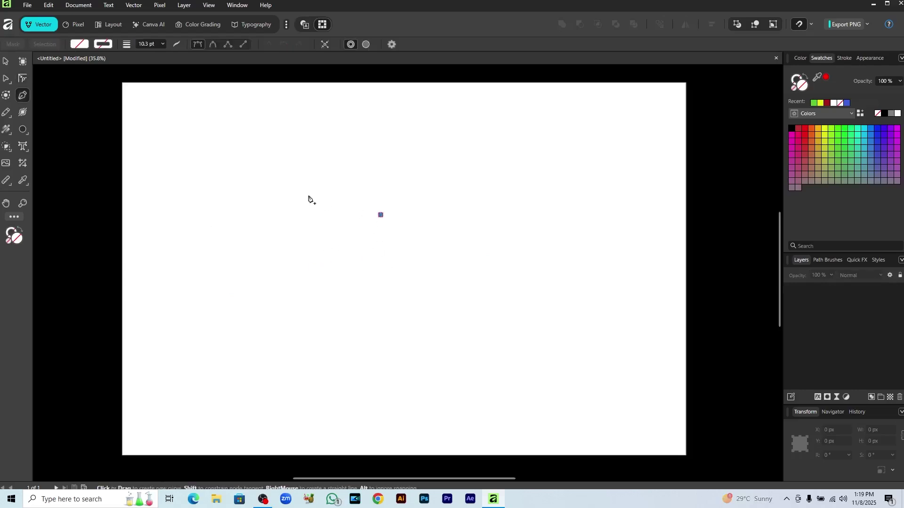
drag(308, 196, 261, 213)
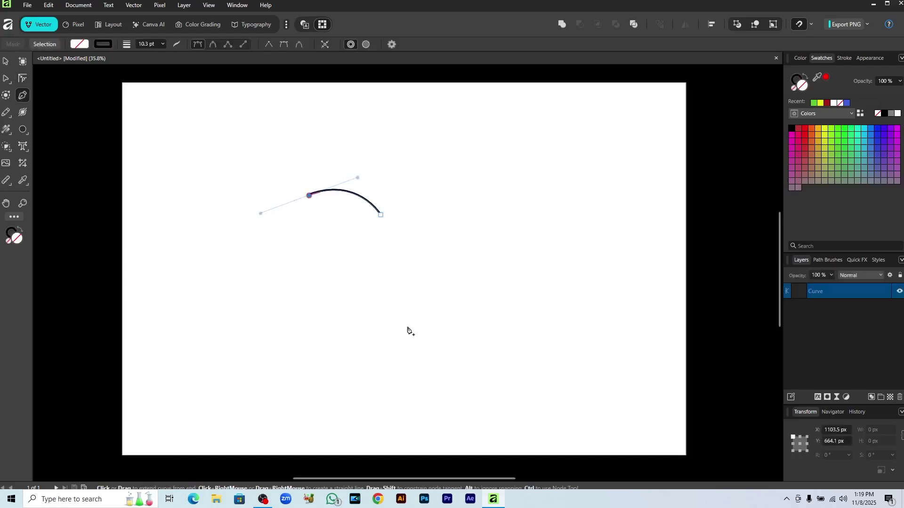
click(380, 328)
drag(467, 227, 427, 195)
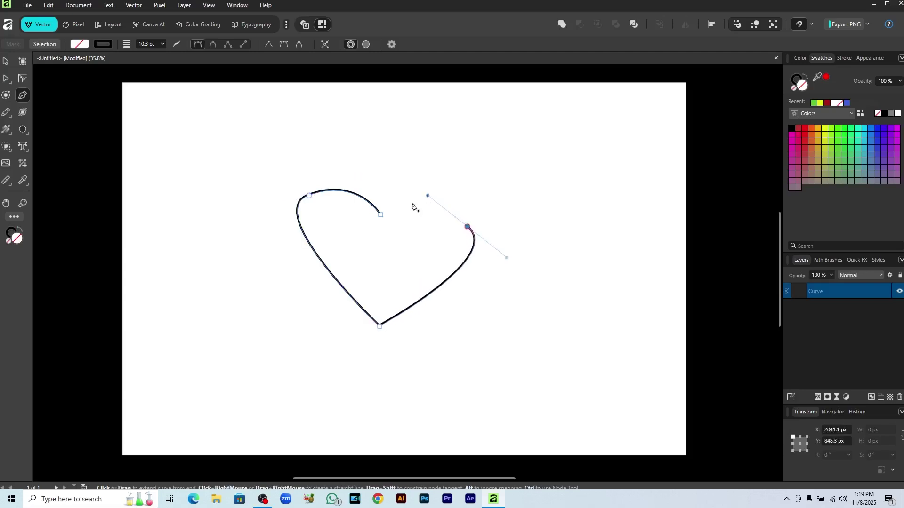
click(380, 215)
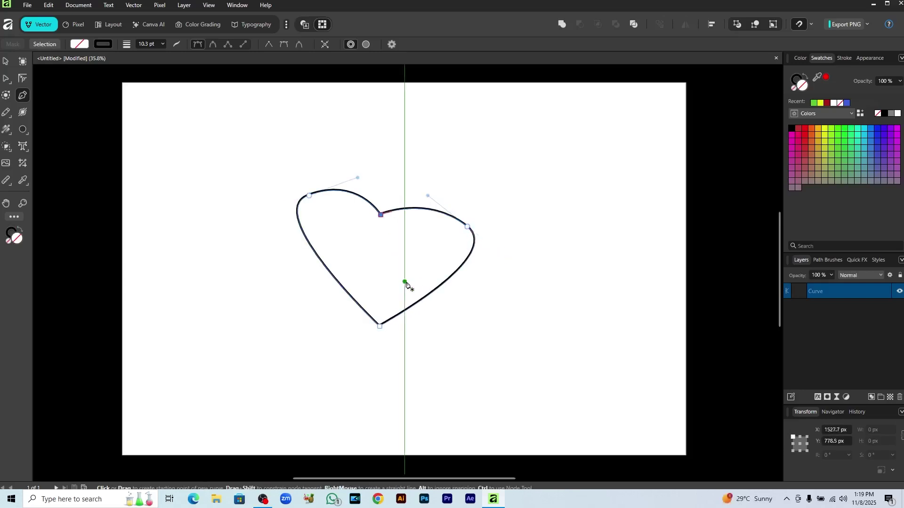
Refine the heart's top dip, bottom point, shoulders and lobe curves by dragging nodes and handles
drag(381, 219, 389, 229)
mouse_move(379, 327)
mouse_down()
mouse_move(371, 327)
mouse_move(377, 339)
mouse_up()
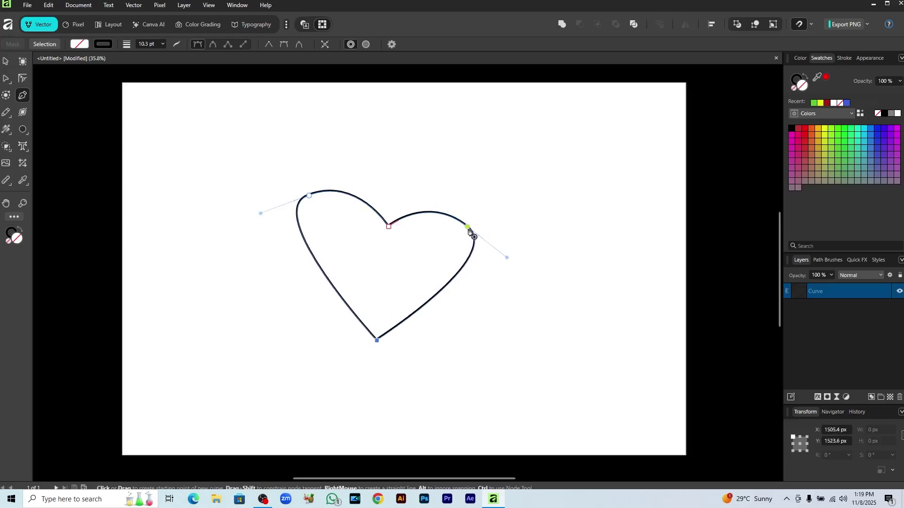
drag(467, 226, 462, 198)
mouse_move(309, 197)
mouse_down()
mouse_move(331, 188)
mouse_move(322, 186)
mouse_up()
drag(461, 199, 463, 194)
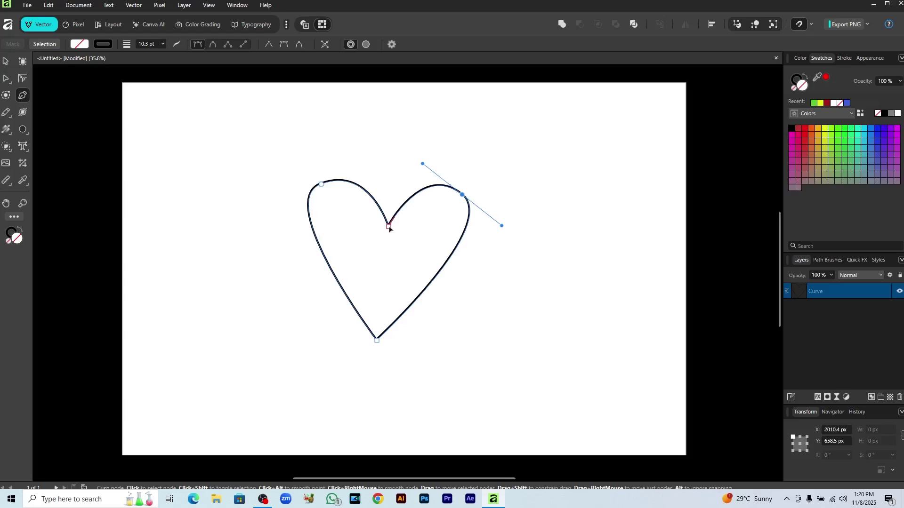
drag(390, 229, 395, 204)
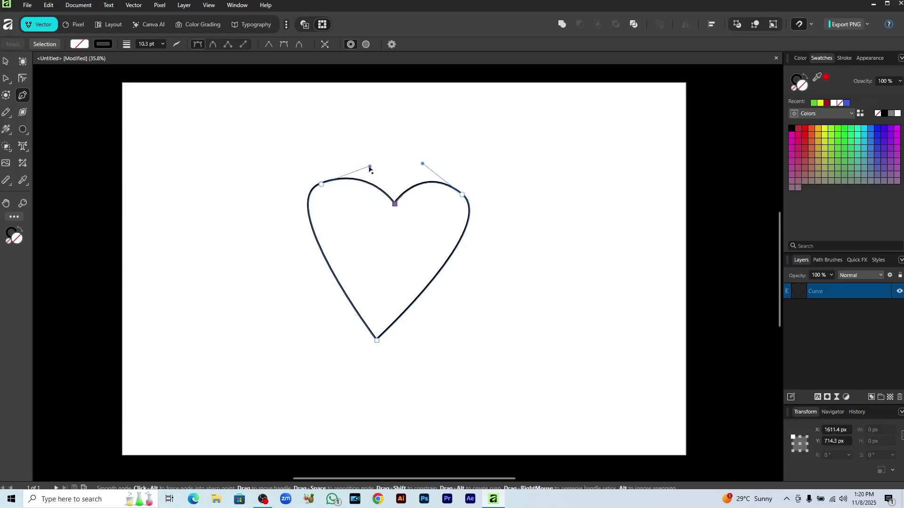
mouse_move(369, 167)
mouse_down()
mouse_move(372, 157)
mouse_move(366, 162)
mouse_up()
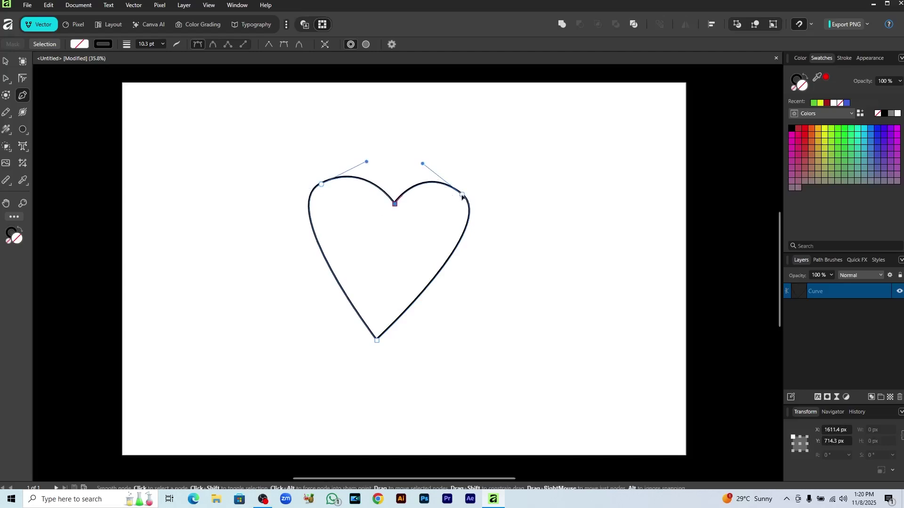
click(462, 195)
mouse_move(502, 225)
mouse_down()
mouse_move(508, 216)
mouse_move(492, 236)
mouse_up()
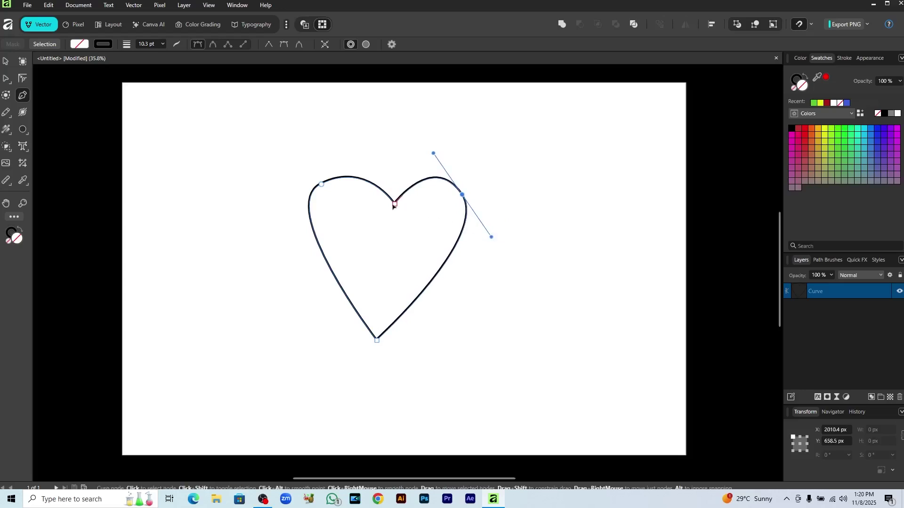
drag(393, 206, 389, 205)
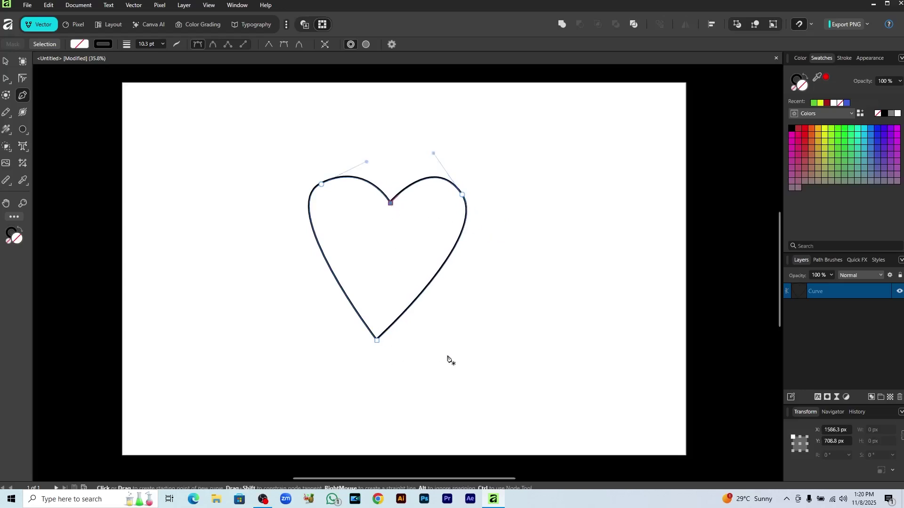
Make the heart solid black with no outline, then select and delete it
key(shift+x)
key(Escape)
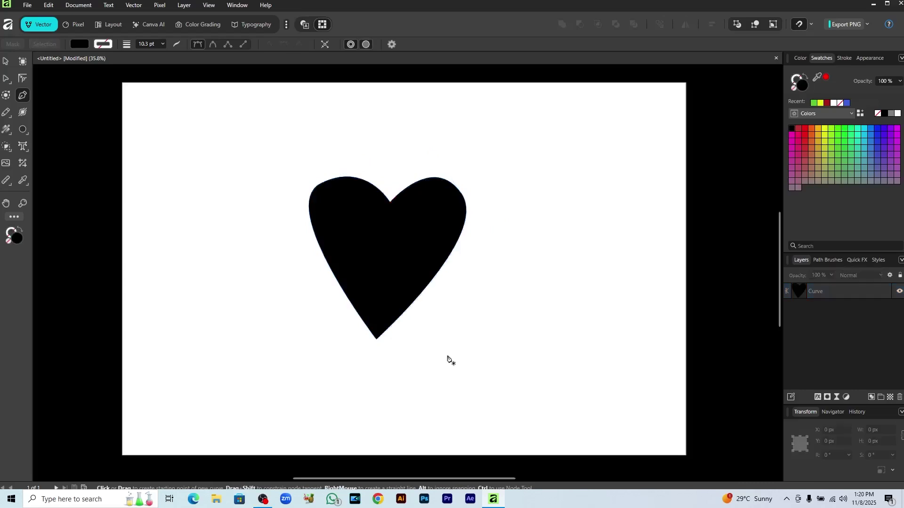
key(v)
click(401, 279)
key(Delete)
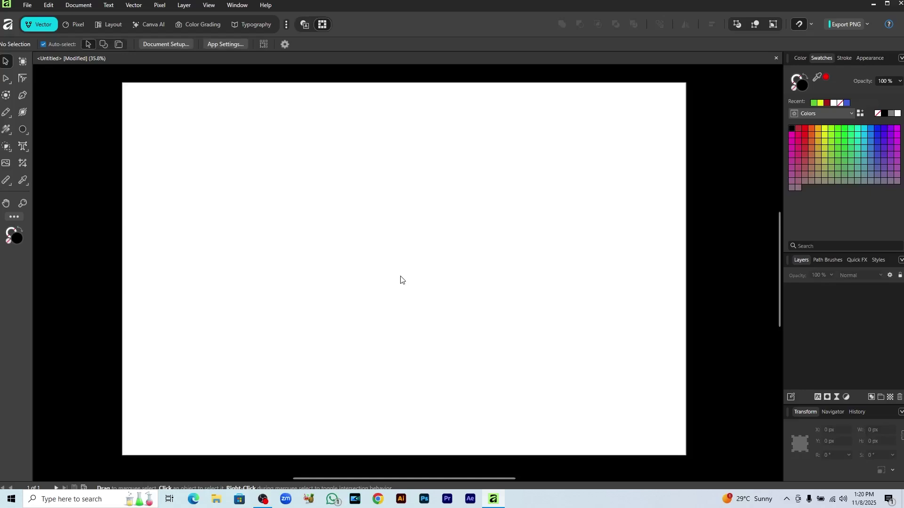
Pick the Pencil Tool, set smoothing to 51% and draw a wavy freehand line across the page
right_click(5, 115)
click(38, 109)
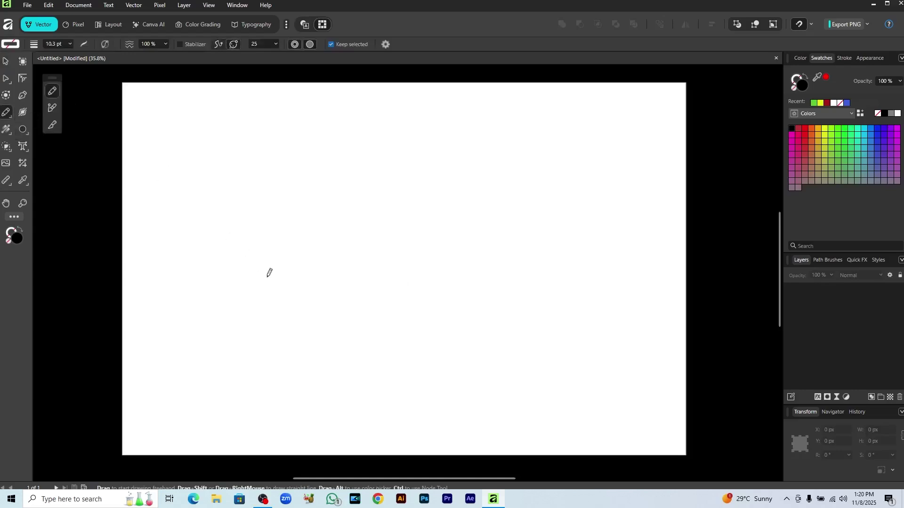
click(165, 44)
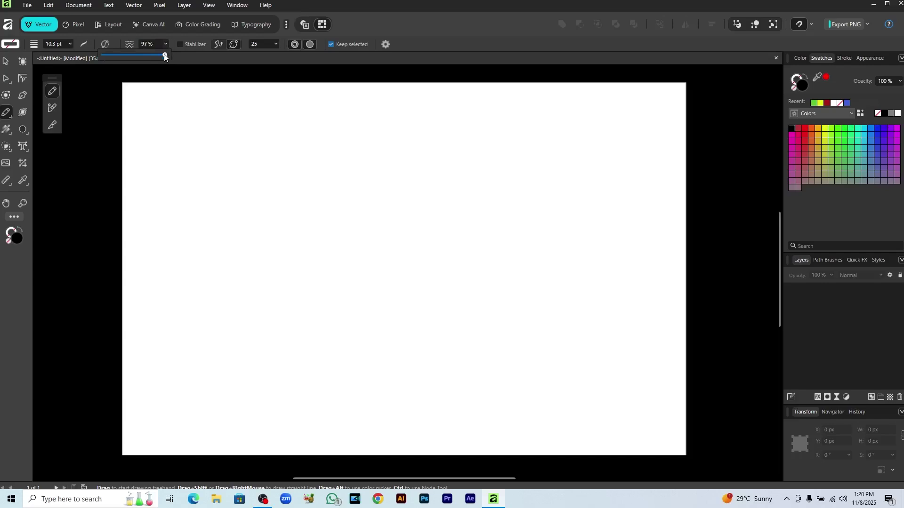
drag(165, 56, 134, 56)
mouse_move(196, 297)
mouse_down()
mouse_move(206, 268)
mouse_move(306, 275)
mouse_move(325, 234)
mouse_move(357, 228)
mouse_move(418, 267)
mouse_move(466, 244)
mouse_move(484, 210)
mouse_move(574, 248)
mouse_move(599, 206)
mouse_move(647, 212)
mouse_up()
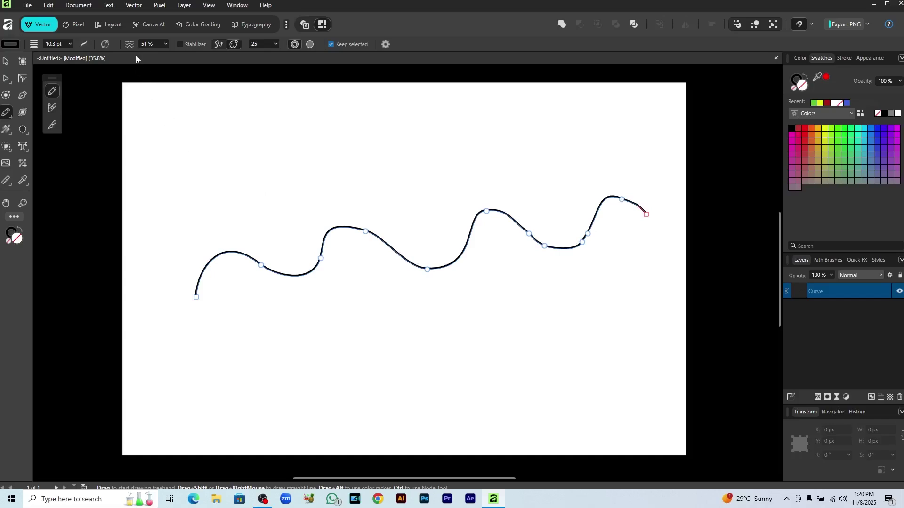
Raise smoothing to 100%, draw a second wave below, then paint a faint brush stroke above
click(167, 44)
drag(170, 55, 208, 57)
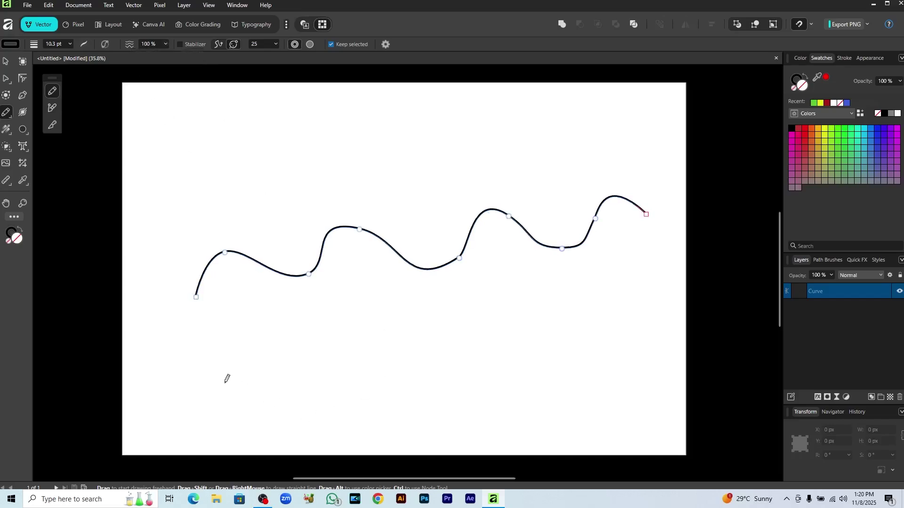
mouse_move(225, 382)
mouse_down()
mouse_move(242, 344)
mouse_move(302, 359)
mouse_move(416, 327)
mouse_move(456, 349)
mouse_move(521, 301)
mouse_move(594, 296)
mouse_move(615, 272)
mouse_move(650, 282)
mouse_up()
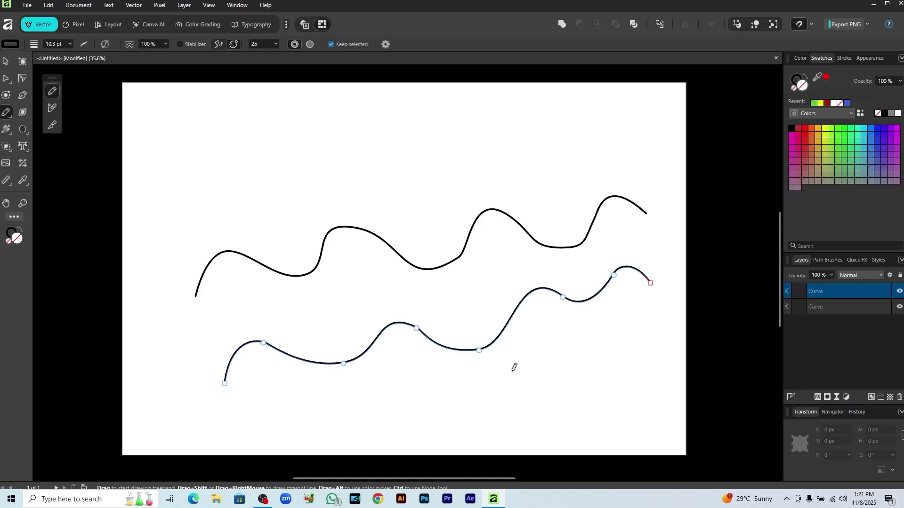
click(51, 108)
mouse_move(196, 191)
mouse_down()
mouse_move(232, 163)
mouse_move(290, 184)
mouse_move(361, 147)
mouse_move(418, 168)
mouse_move(490, 142)
mouse_up()
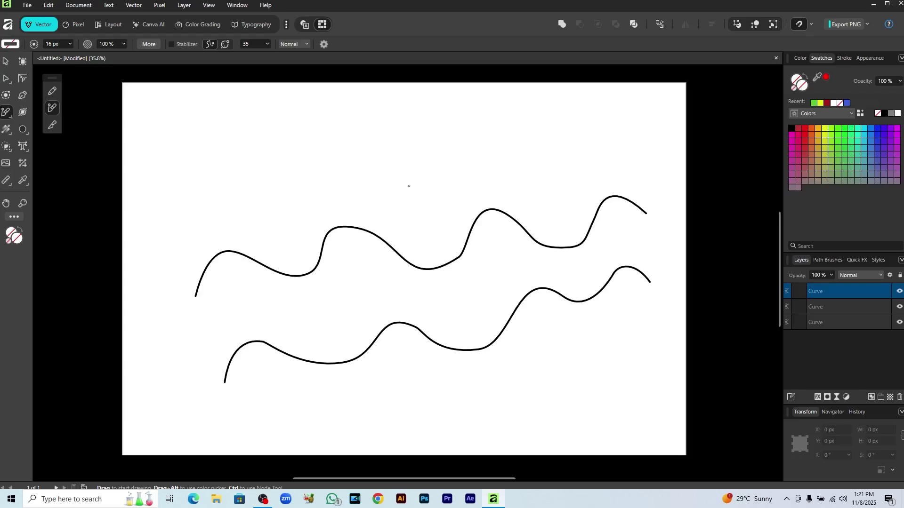
Paint a thick dark red brush wave, 121.6 px wide, across the top of the page
key(bracketright)
key(bracketright)
key(bracketright)
key(bracketright)
key(bracketright)
key(bracketright)
key(bracketright)
key(bracketright)
key(bracketright)
key(bracketright)
key(bracketleft)
key(bracketleft)
key(bracketleft)
click(806, 146)
mouse_move(147, 154)
mouse_down()
mouse_move(189, 175)
mouse_move(267, 156)
mouse_move(364, 181)
mouse_move(455, 142)
mouse_move(556, 161)
mouse_move(612, 151)
mouse_up()
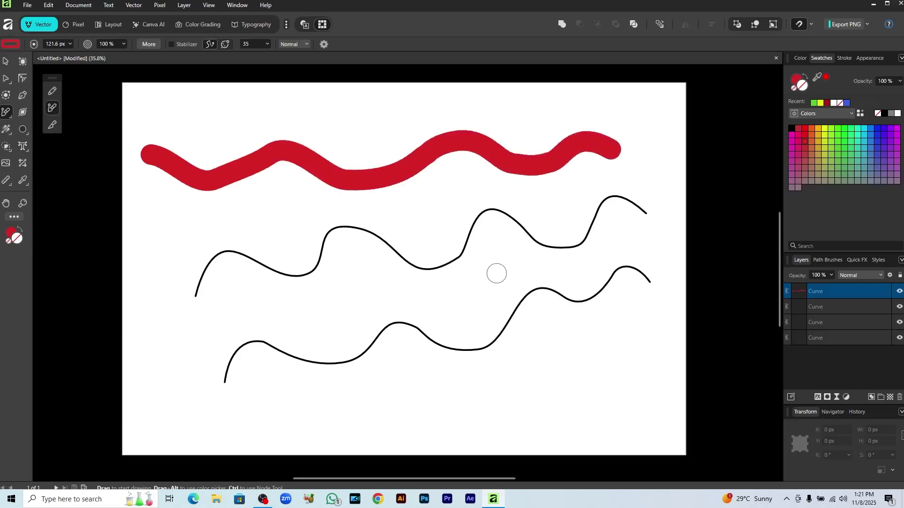
Select every stroke on the page and delete them all
key(ctrl)
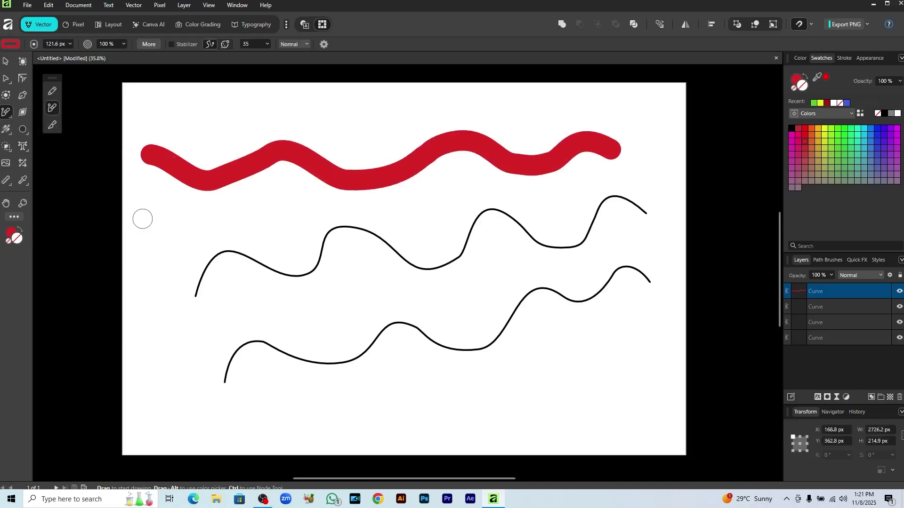
key(v)
key(ctrl+a)
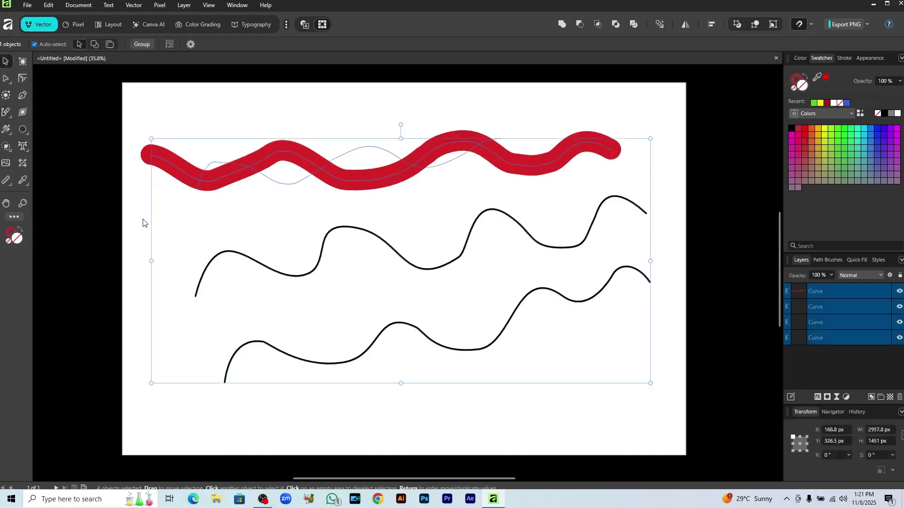
key(Delete)
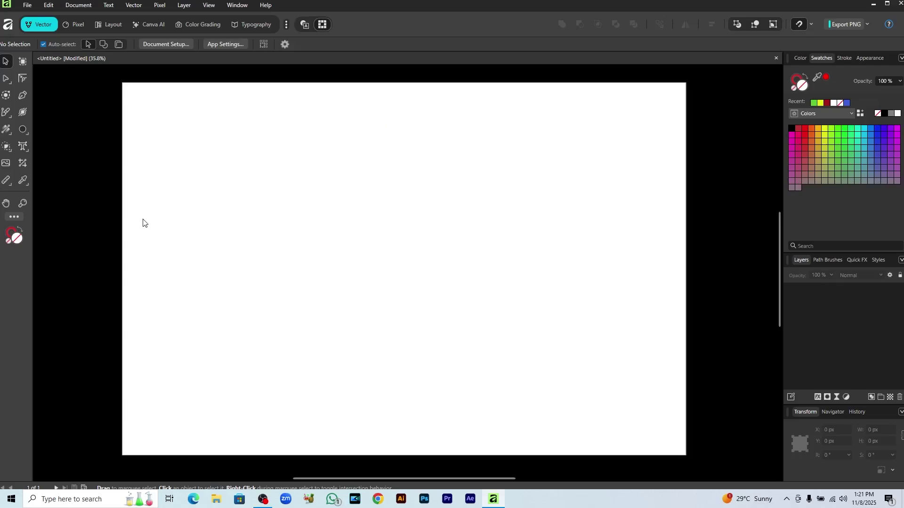
Draw a red-outlined rounded rectangle near the page centre, then select and delete it
key(m)
drag(296, 189, 414, 302)
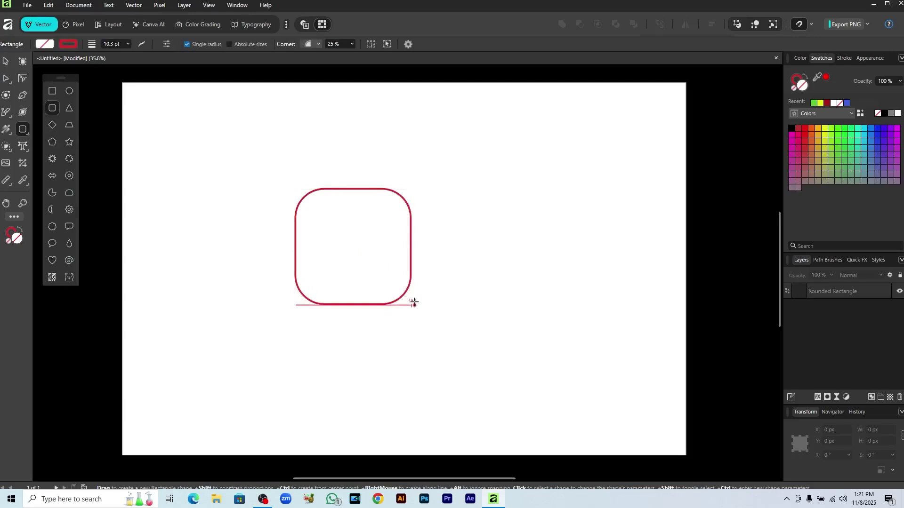
key(v)
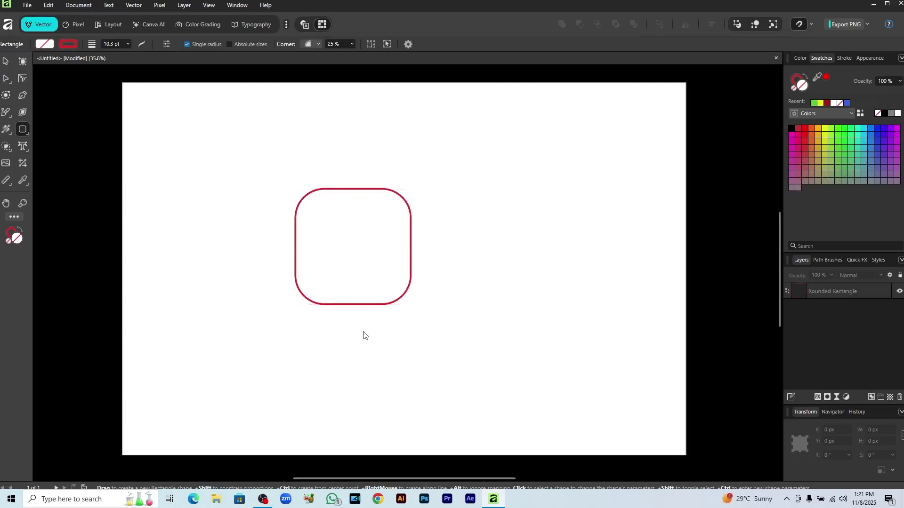
click(358, 309)
key(Delete)
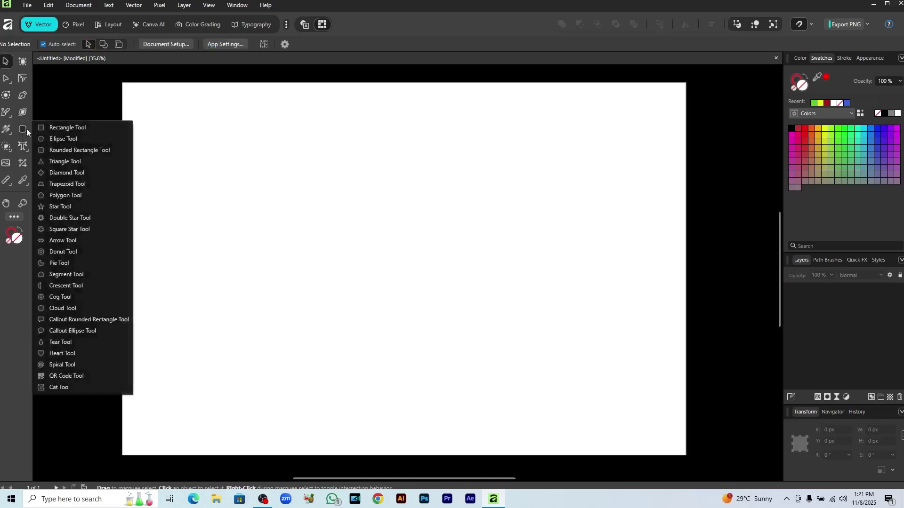
Draw a red circle near the page centre and make a first knife slice across it
click(63, 134)
drag(319, 196, 460, 303)
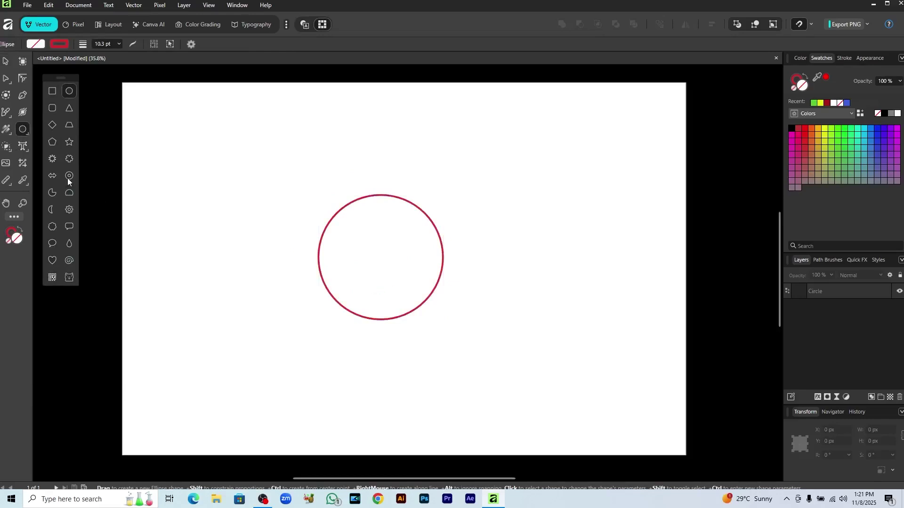
click(8, 113)
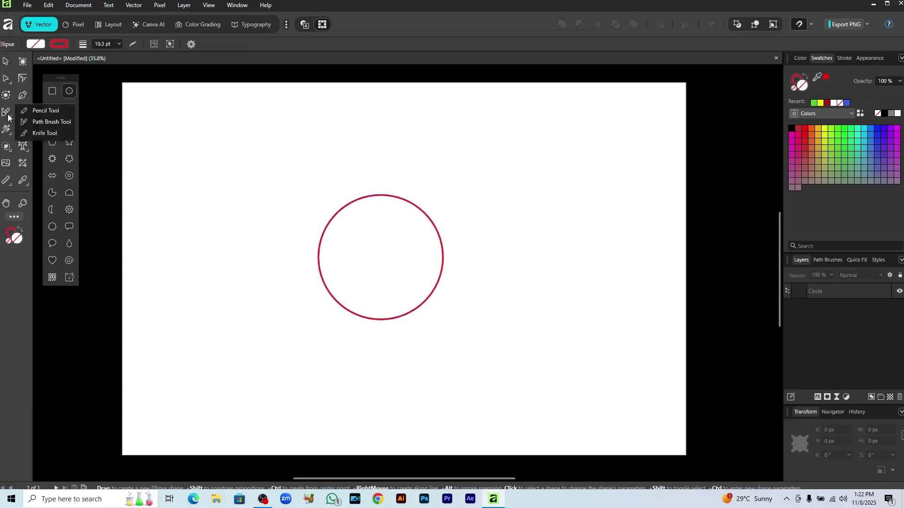
click(37, 134)
mouse_move(315, 253)
mouse_down()
mouse_move(329, 268)
mouse_move(339, 254)
mouse_move(352, 264)
mouse_move(372, 253)
mouse_move(389, 268)
mouse_move(409, 250)
mouse_up()
Cut the circle along a zigzag line into two halves and pull them apart
key(v)
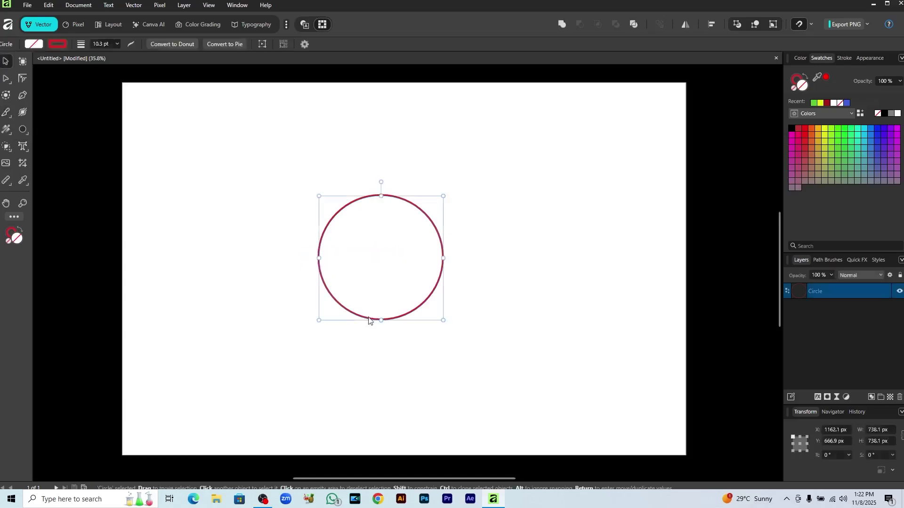
click(7, 111)
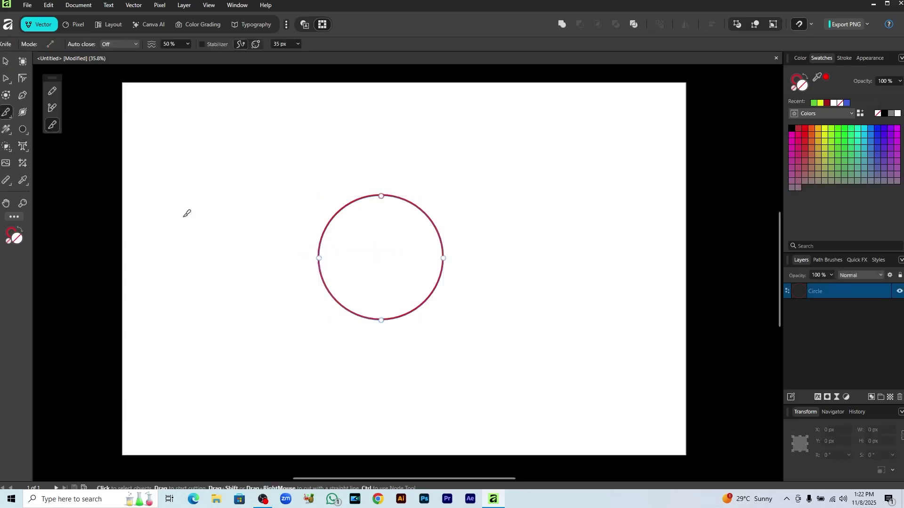
mouse_move(305, 250)
mouse_down()
mouse_move(348, 275)
mouse_move(367, 249)
mouse_move(392, 266)
mouse_move(413, 246)
mouse_move(437, 262)
mouse_move(454, 237)
mouse_move(477, 250)
mouse_up()
key(v)
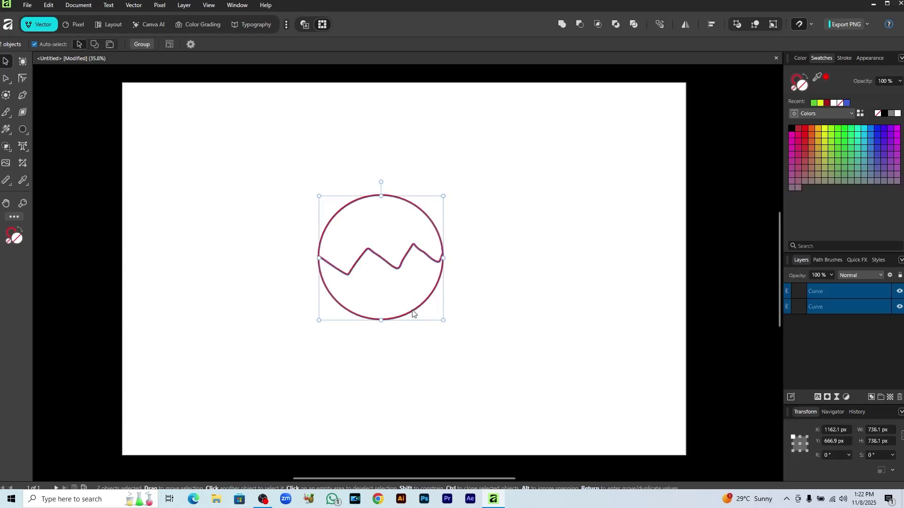
drag(411, 311, 386, 362)
Select both circle halves and delete them, leaving the page blank
click(552, 312)
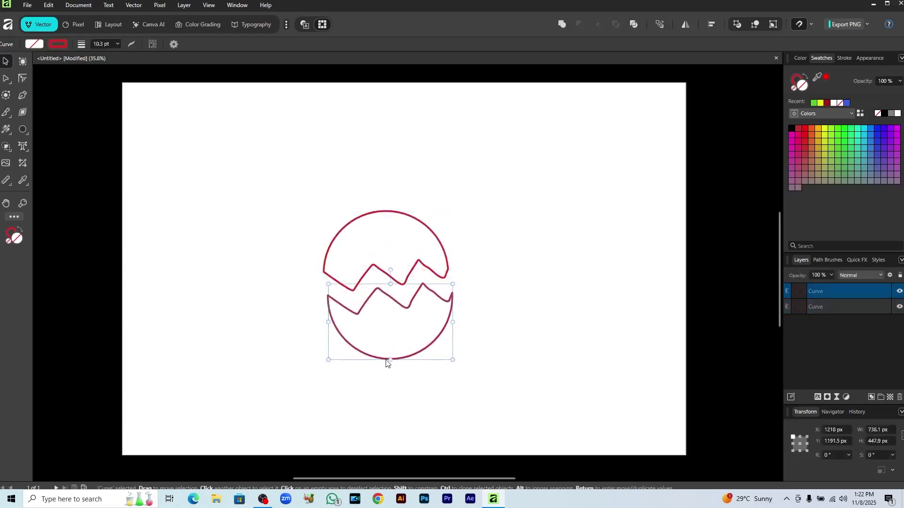
click(485, 323)
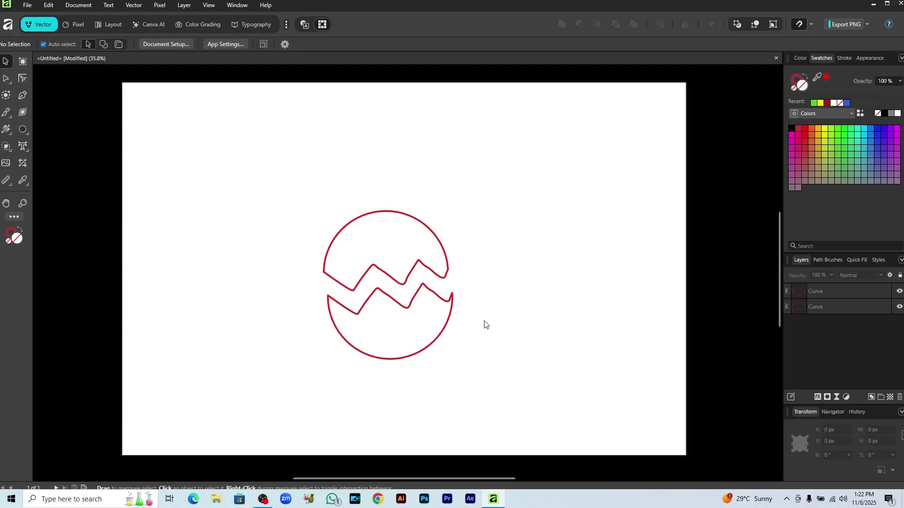
key(ctrl+a)
key(Delete)
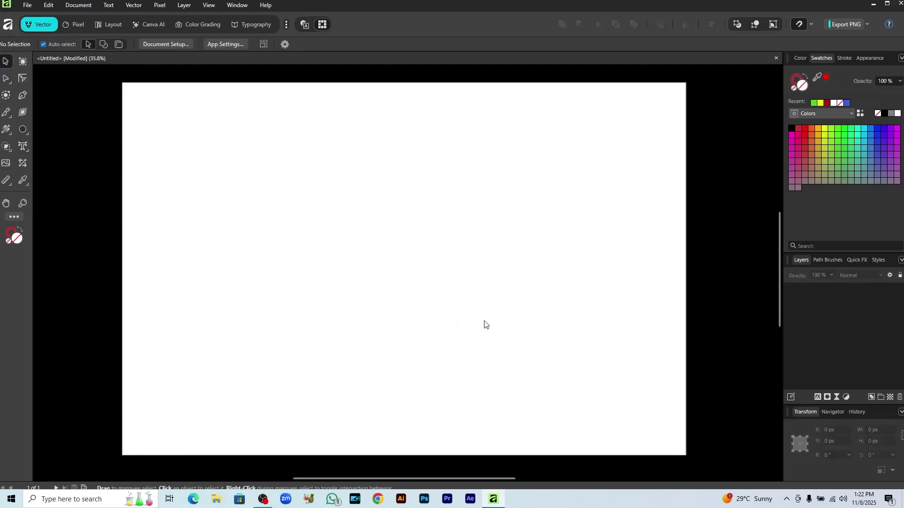
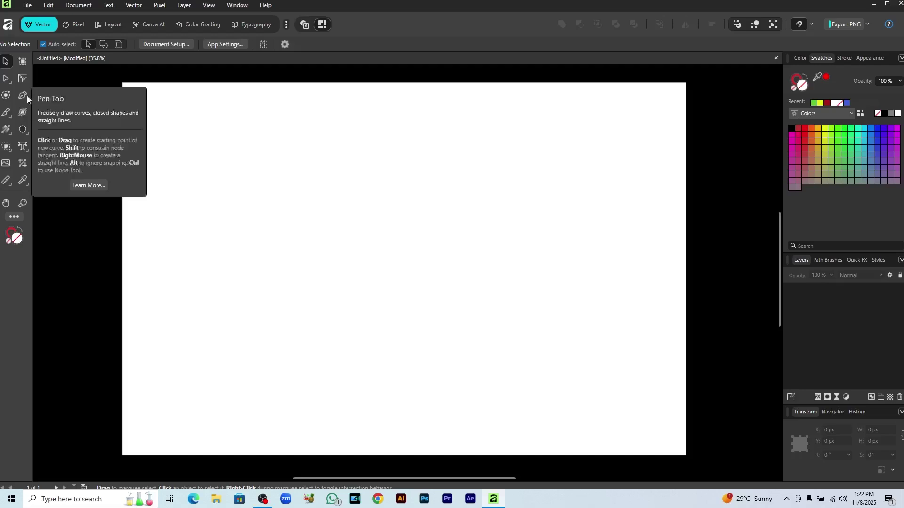
Draw a straight horizontal red line with the Pen Tool
click(23, 96)
click(234, 215)
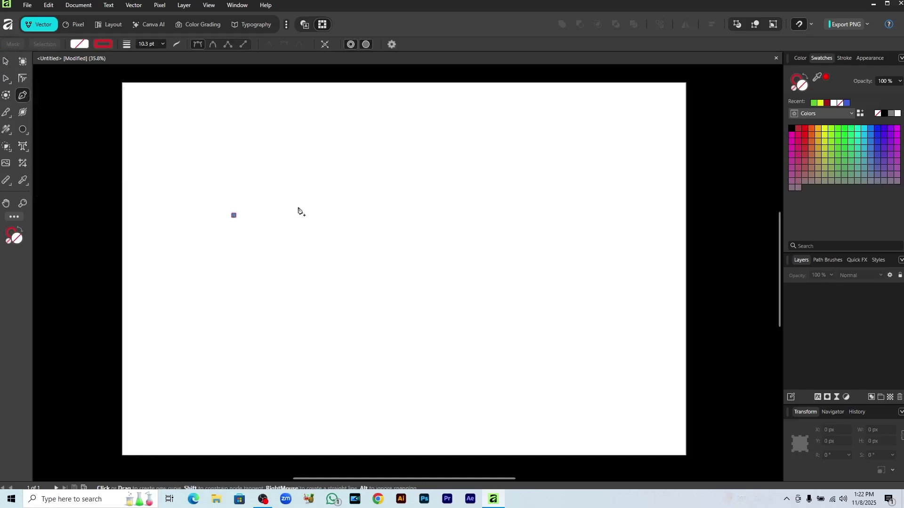
click(374, 215)
key(v)
click(368, 245)
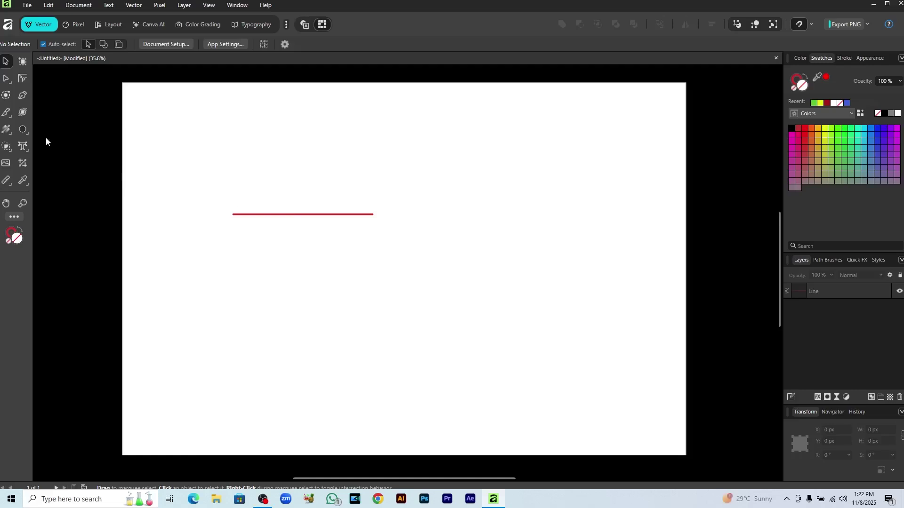
Shape the line's stroke width into bulges with a pointed tip, then shift it right
click(25, 112)
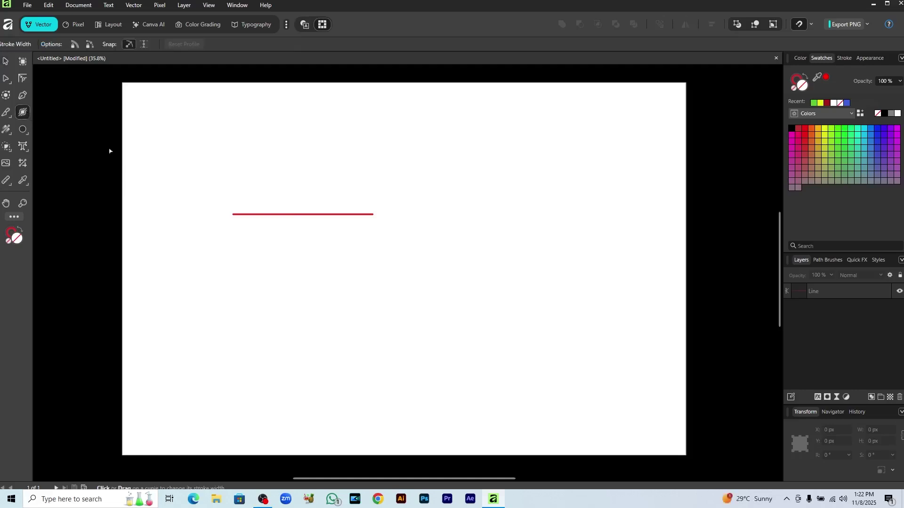
click(372, 216)
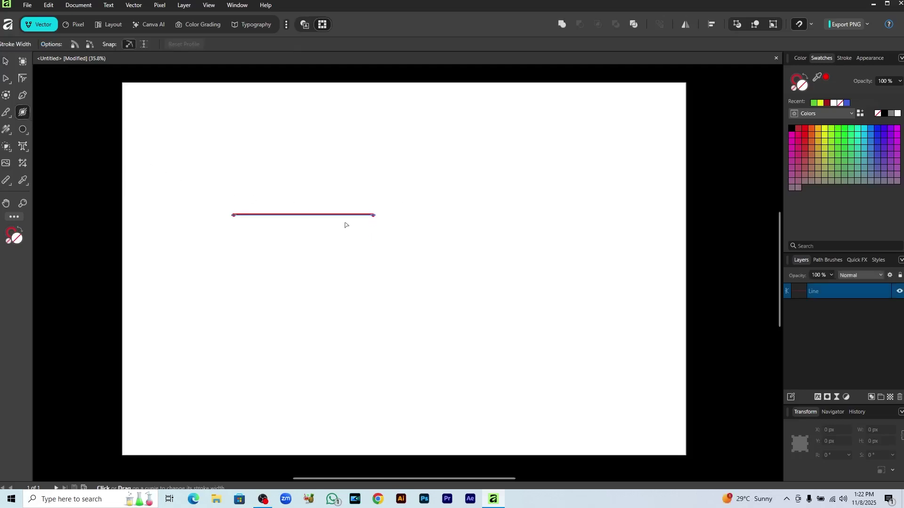
scroll(345, 224, up, 3)
key(ctrl+plus)
key(ctrl+plus)
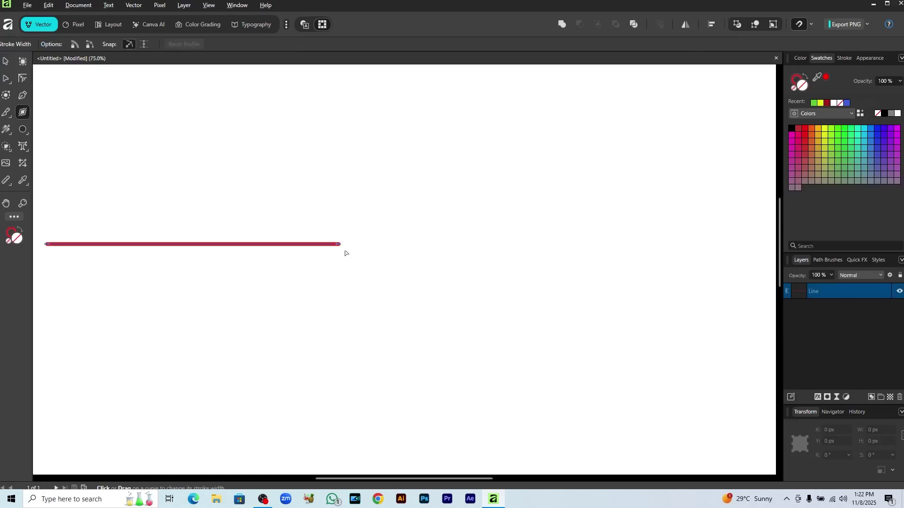
drag(338, 245, 339, 257)
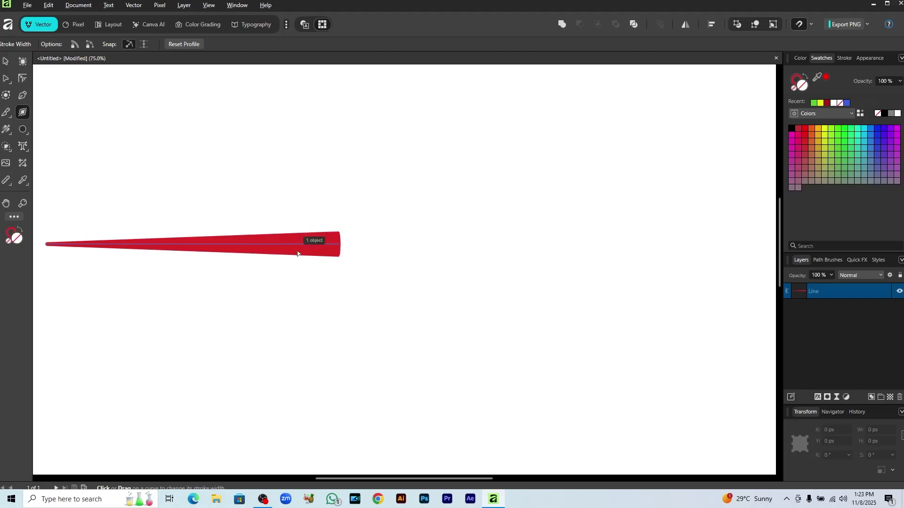
drag(299, 249, 300, 252)
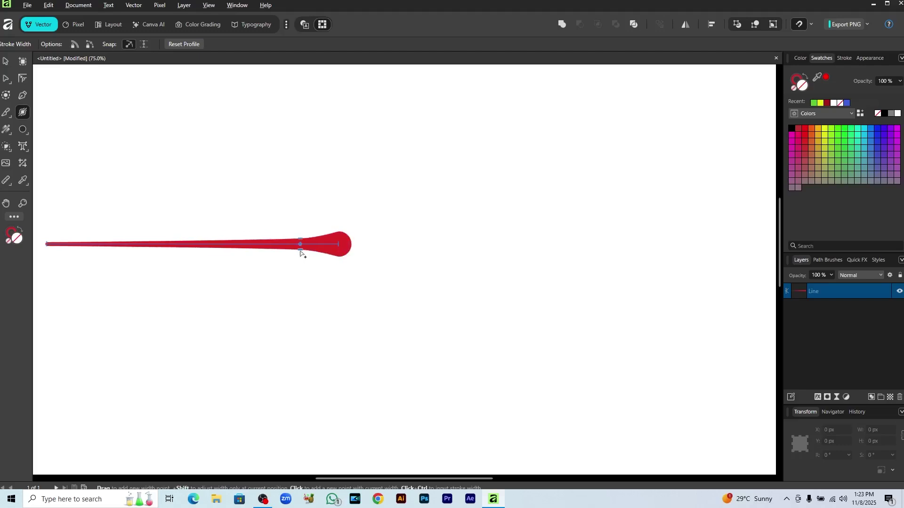
mouse_move(301, 253)
mouse_down()
mouse_move(306, 267)
mouse_move(262, 249)
mouse_move(206, 250)
mouse_up()
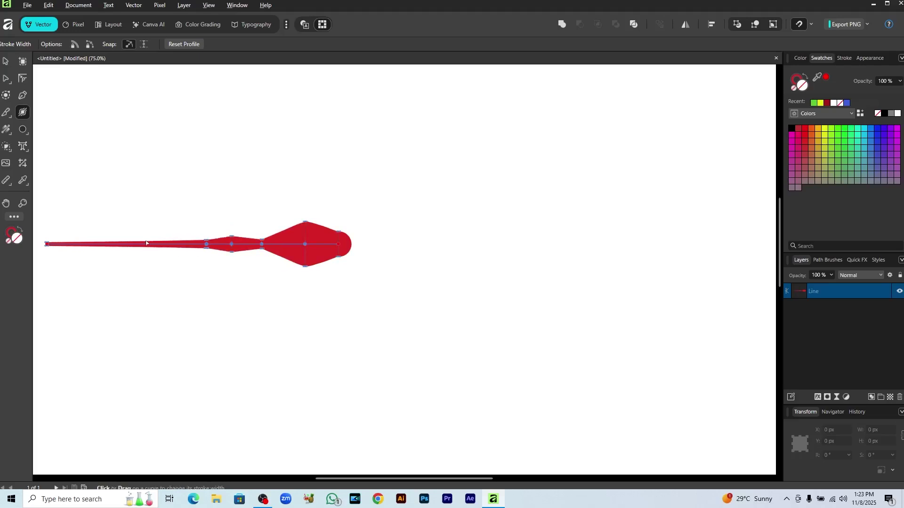
mouse_move(146, 245)
mouse_down()
mouse_move(147, 256)
mouse_move(113, 244)
mouse_up()
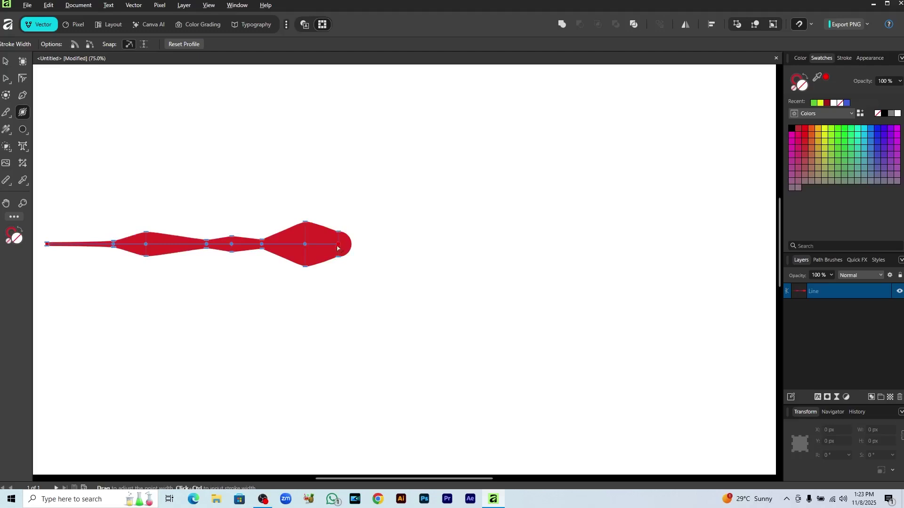
drag(337, 248, 337, 254)
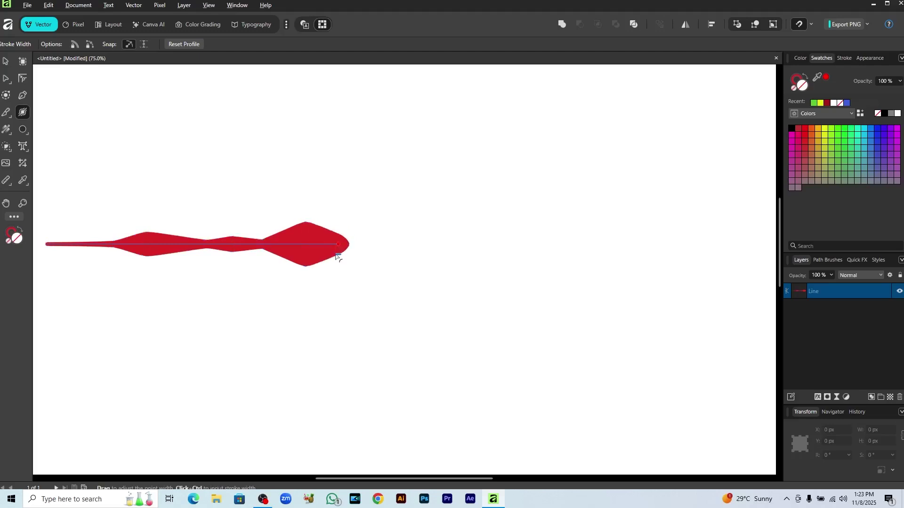
click(5, 61)
drag(300, 243, 436, 242)
Expand the stroke into a filled red shape and move it toward the page centre
right_click(436, 242)
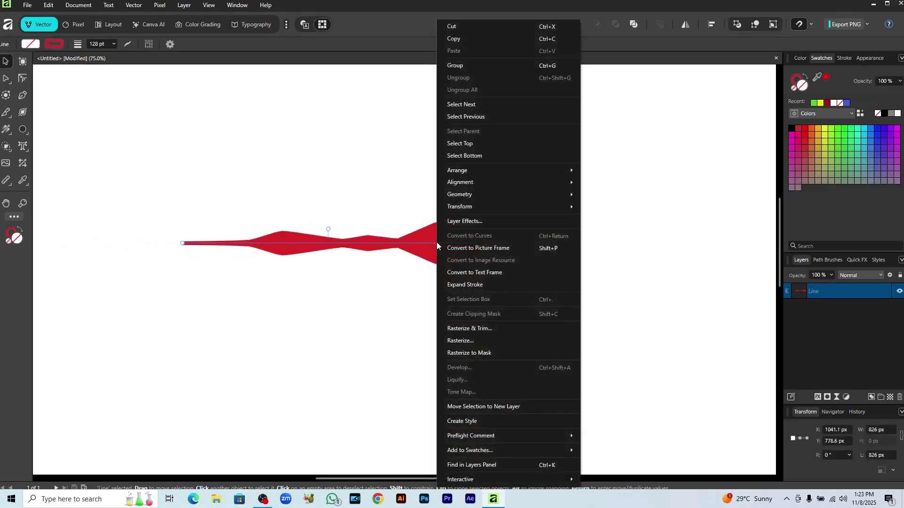
click(471, 286)
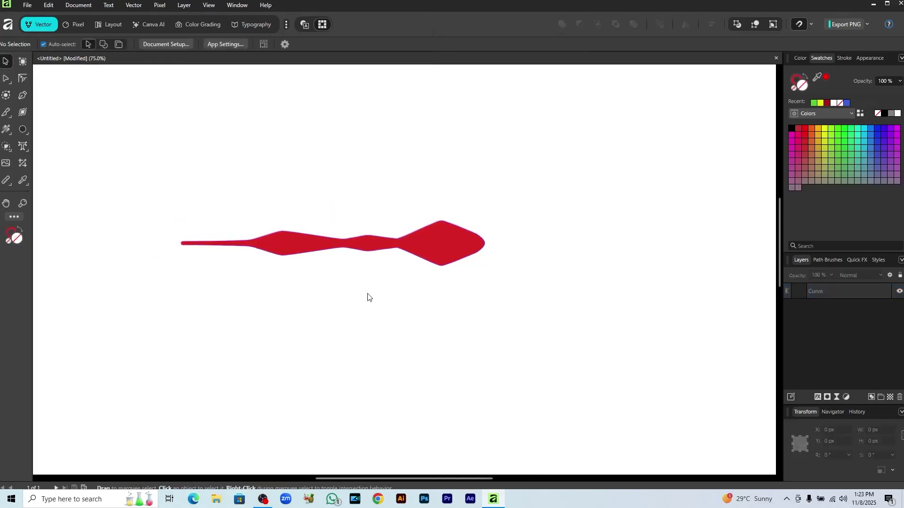
click(438, 247)
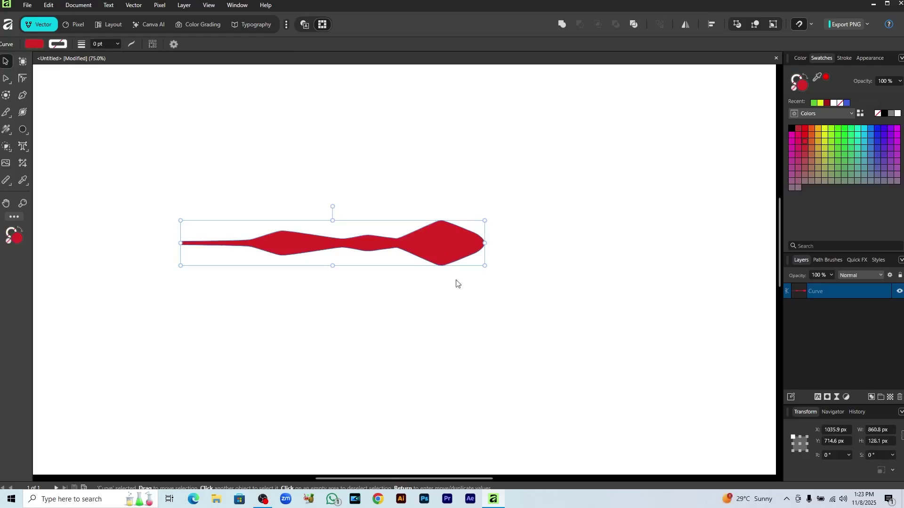
drag(446, 253, 513, 250)
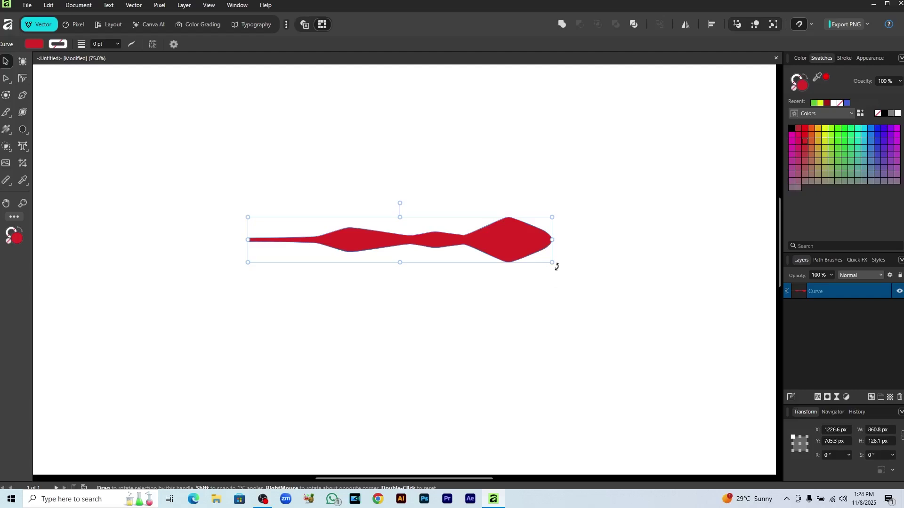
Undo a trial rotation of the red shape and bring up the alternative node-editing tools
drag(555, 263, 540, 314)
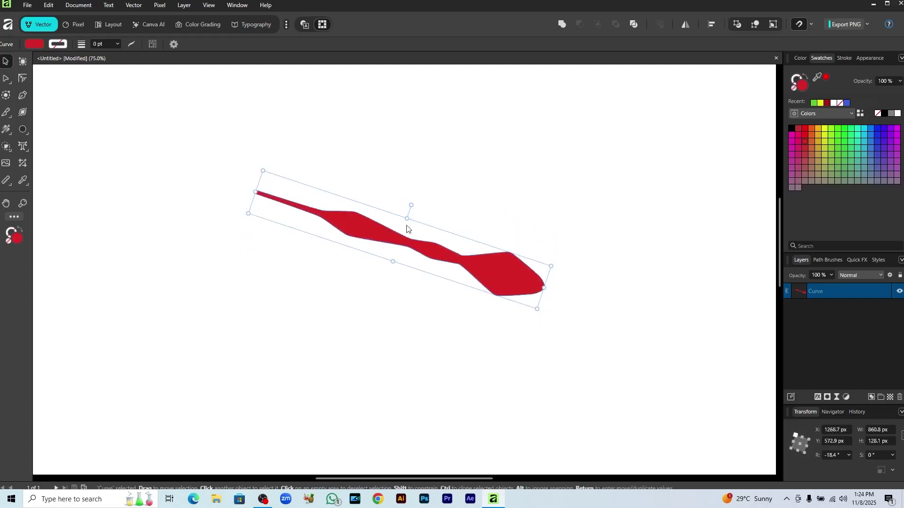
key(ctrl+z)
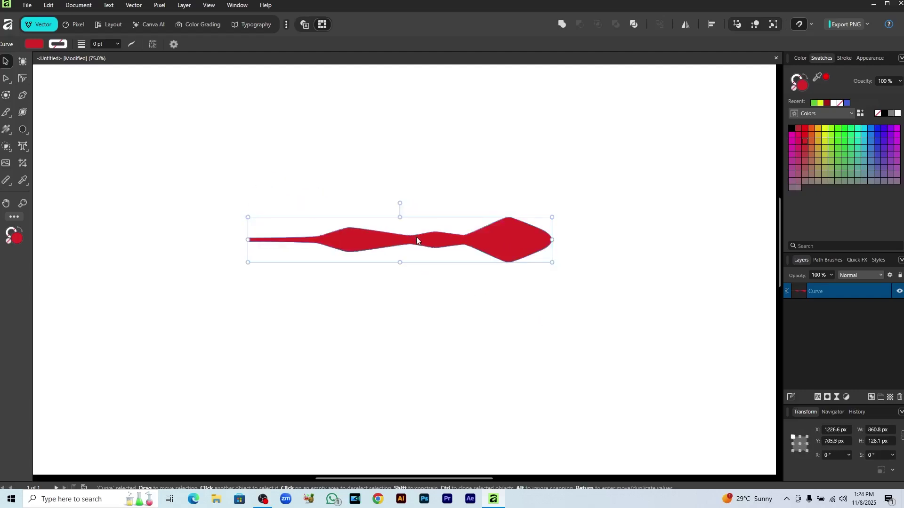
key(alt)
click(554, 264)
click(5, 79)
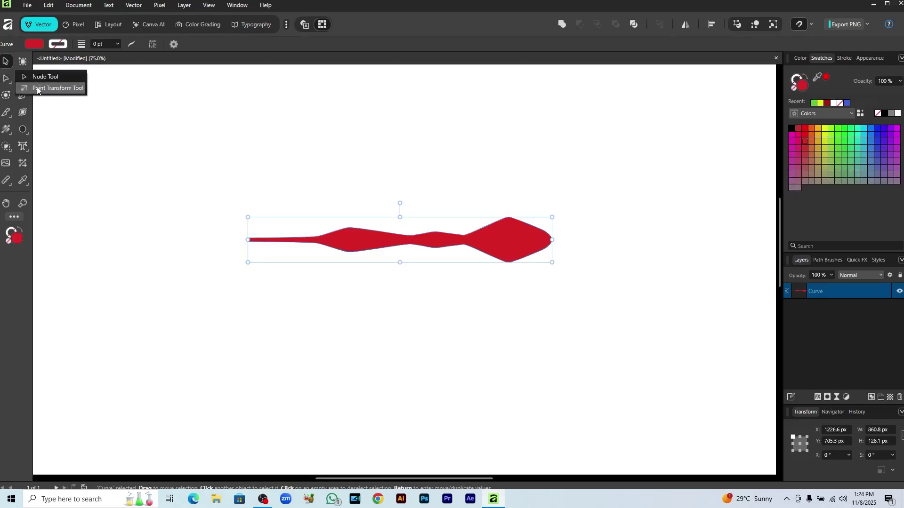
With Point Transform, nudge the shape's left tip and swing it up and larger
click(49, 88)
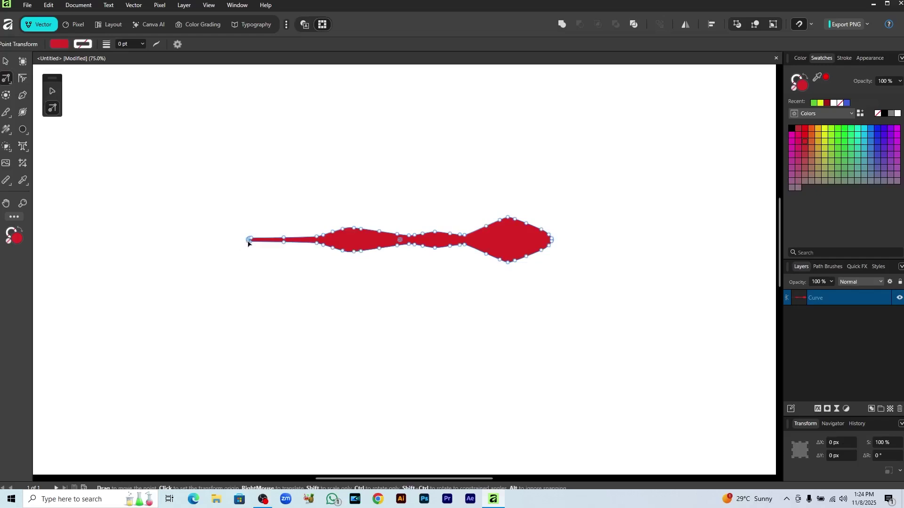
mouse_move(248, 240)
mouse_down()
mouse_move(287, 242)
mouse_move(262, 242)
mouse_up()
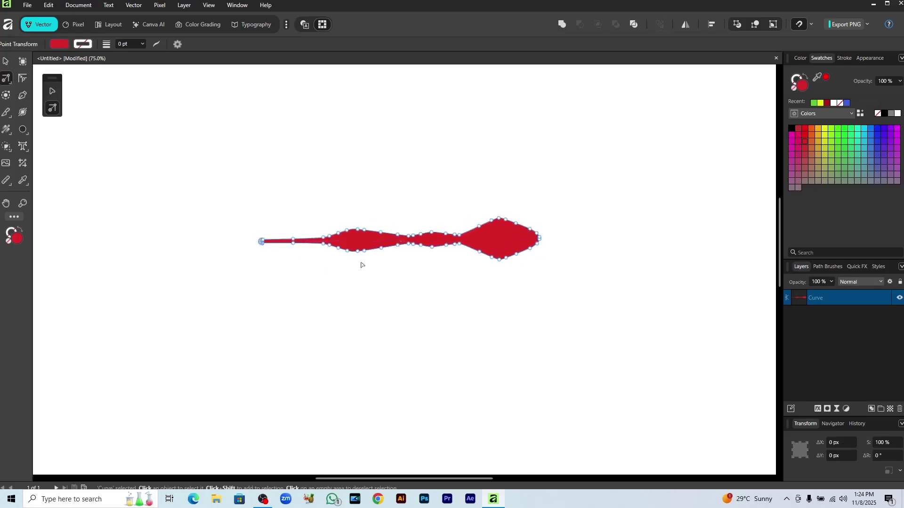
click(214, 282)
click(262, 242)
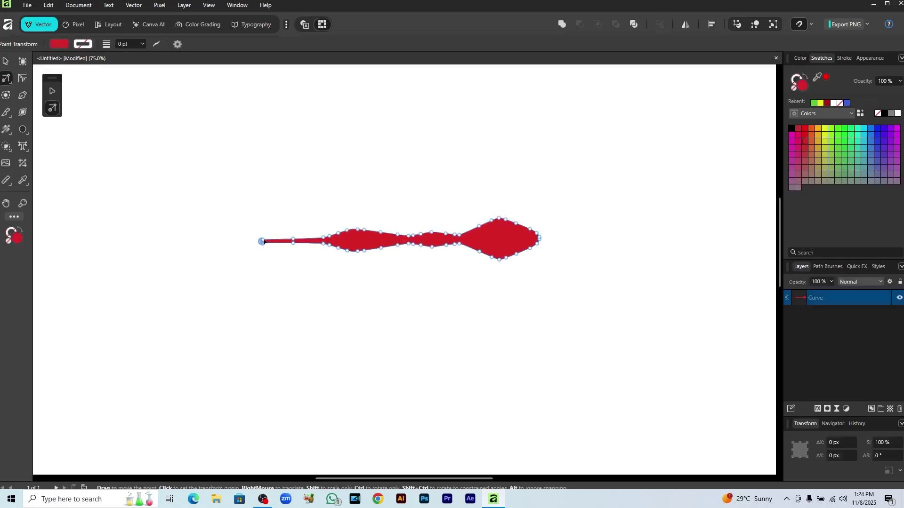
drag(539, 243, 416, 124)
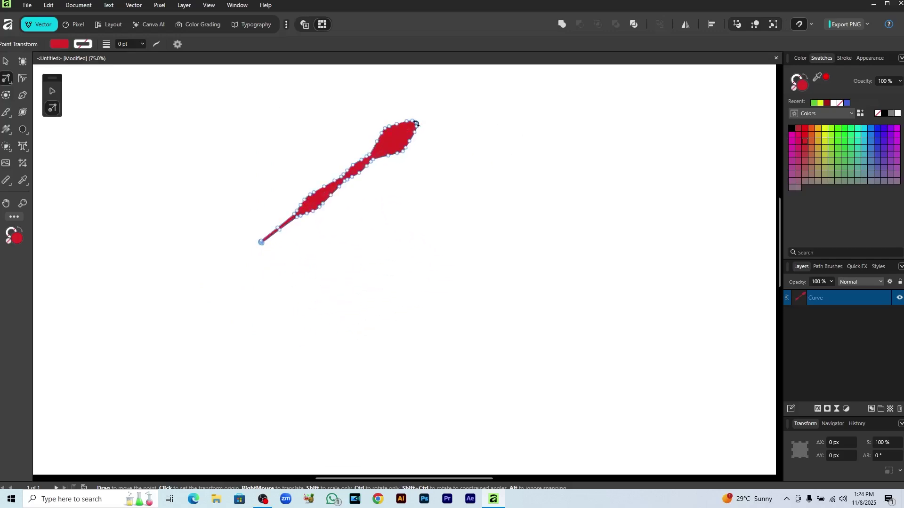
Duplicate the shape with Ctrl+J and swing each copy downward into a fan
key(ctrl+j)
drag(416, 124, 442, 181)
key(ctrl+j)
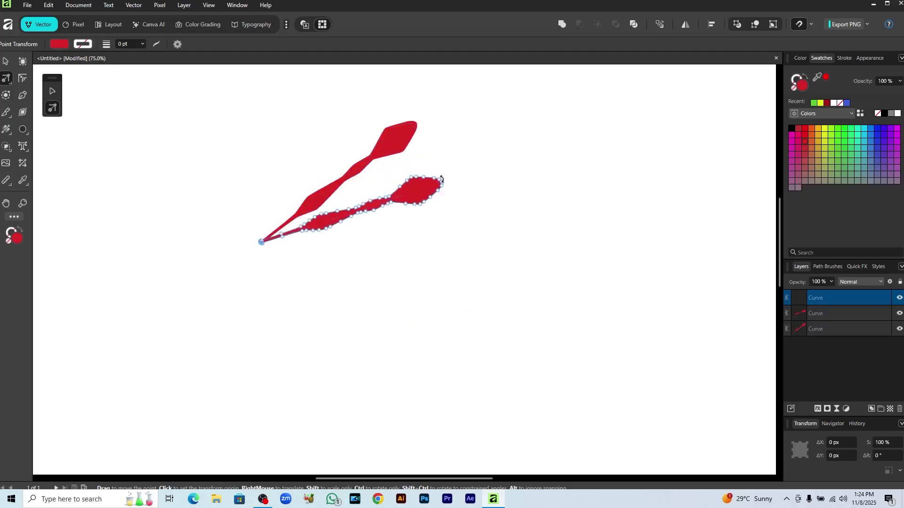
key(ctrl+z)
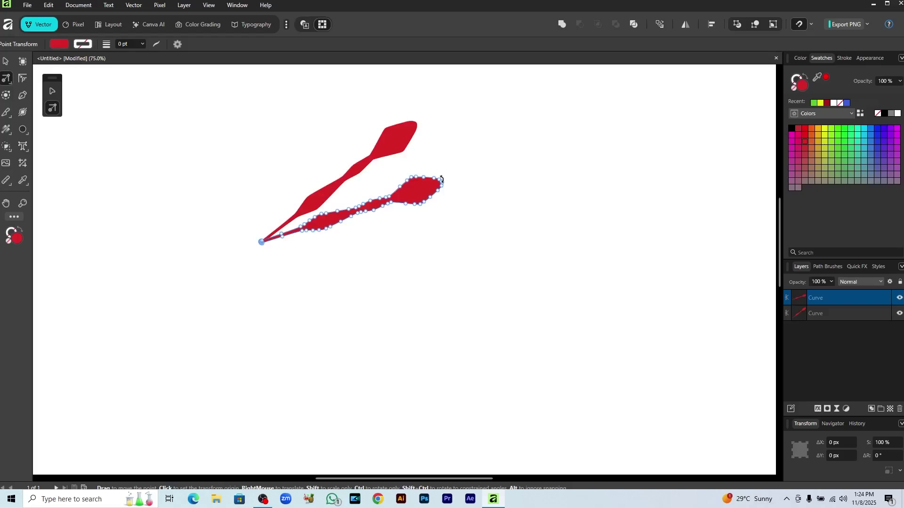
key(ctrl+j)
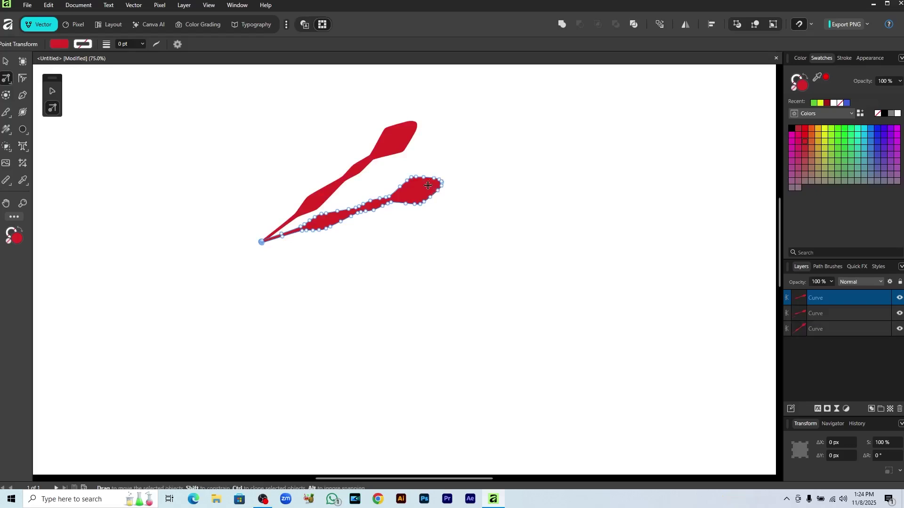
drag(442, 183, 461, 262)
key(ctrl+j)
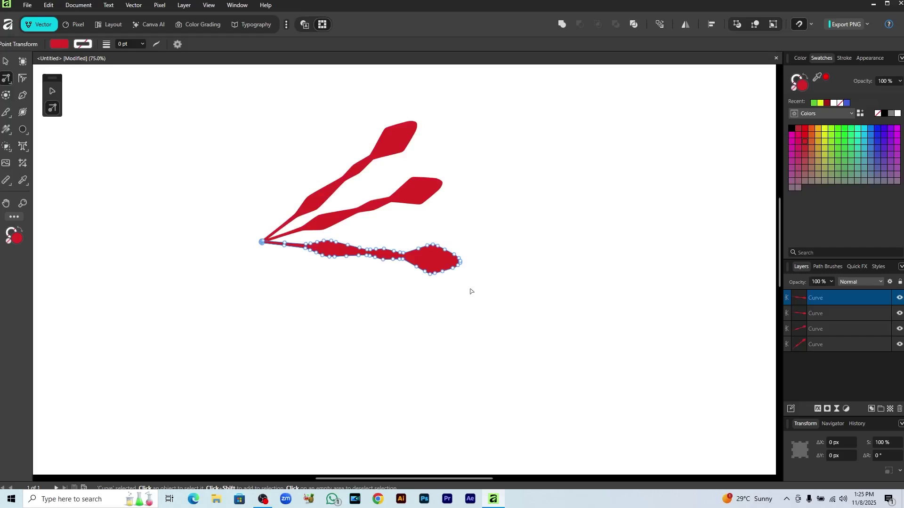
key(v)
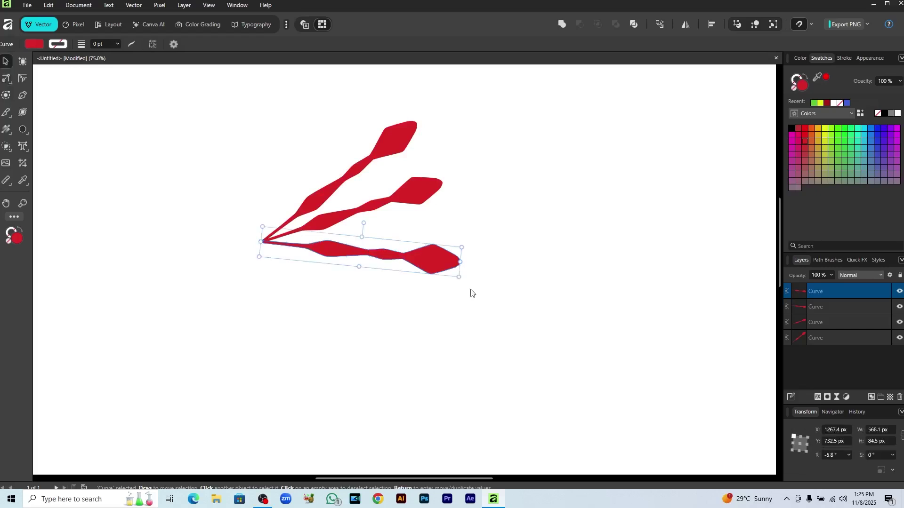
key(ctrl+j)
key(ctrl+z)
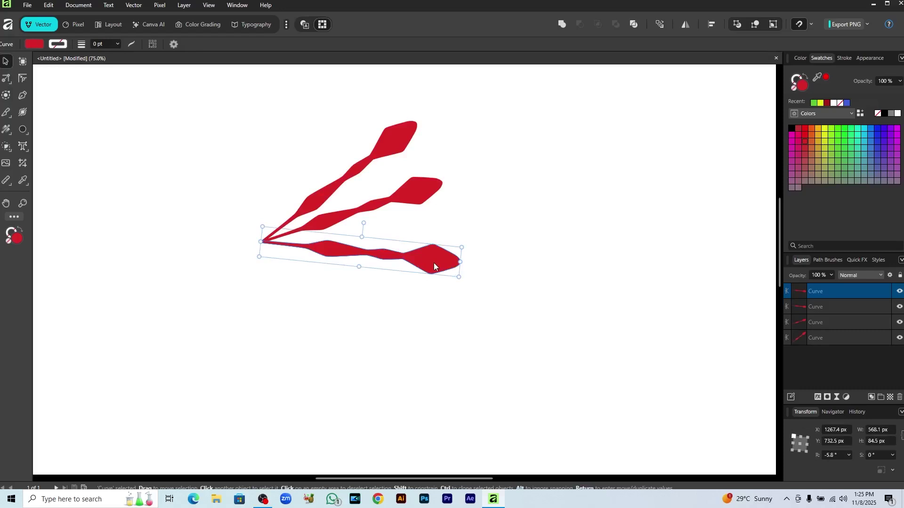
key(ctrl+j)
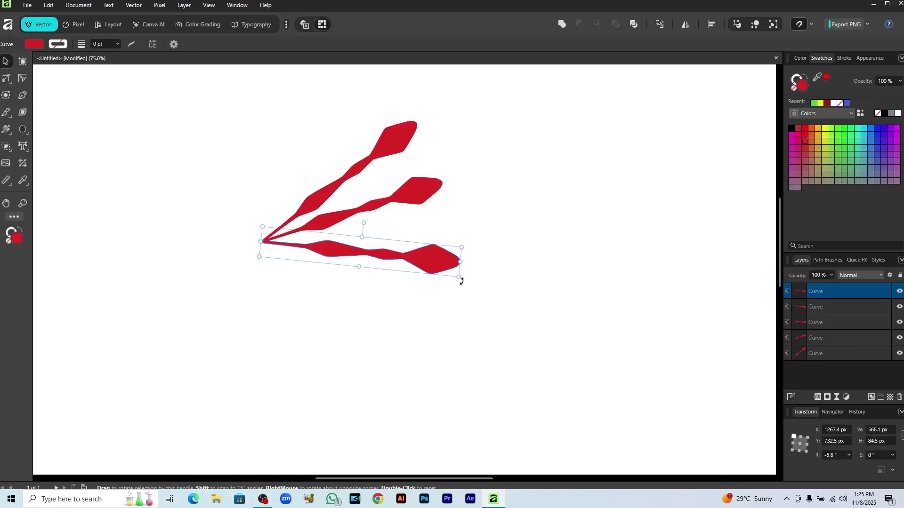
drag(462, 281, 445, 326)
Extend the fan with more rotated copies, then select all curves and delete them
key(ctrl+j)
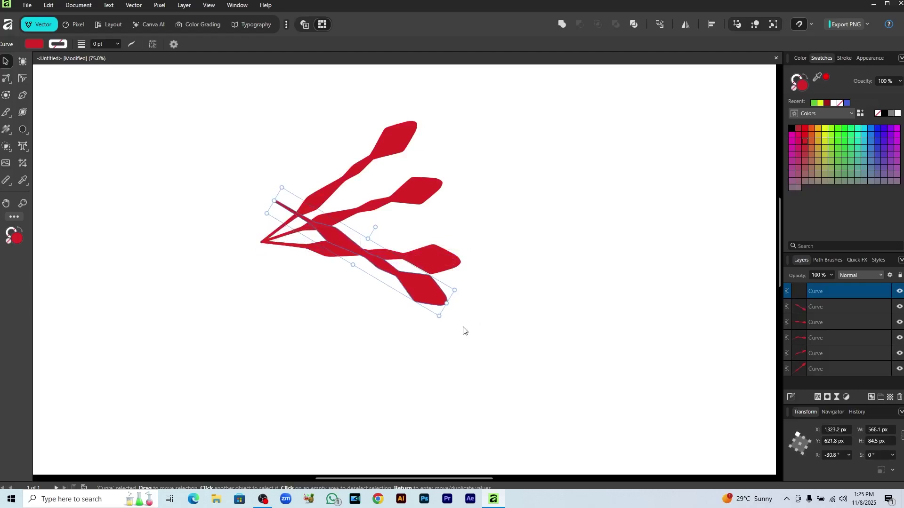
key(ctrl+z)
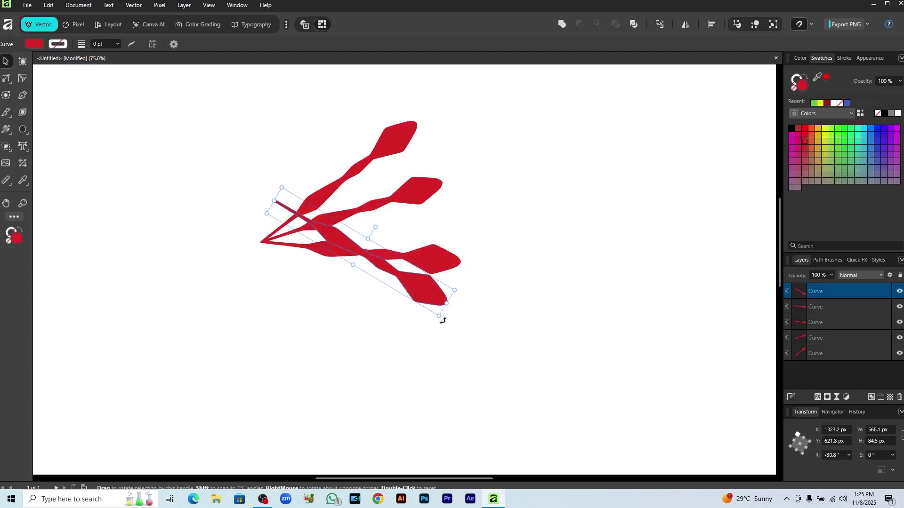
mouse_move(443, 320)
mouse_down()
mouse_move(452, 308)
mouse_move(455, 317)
mouse_up()
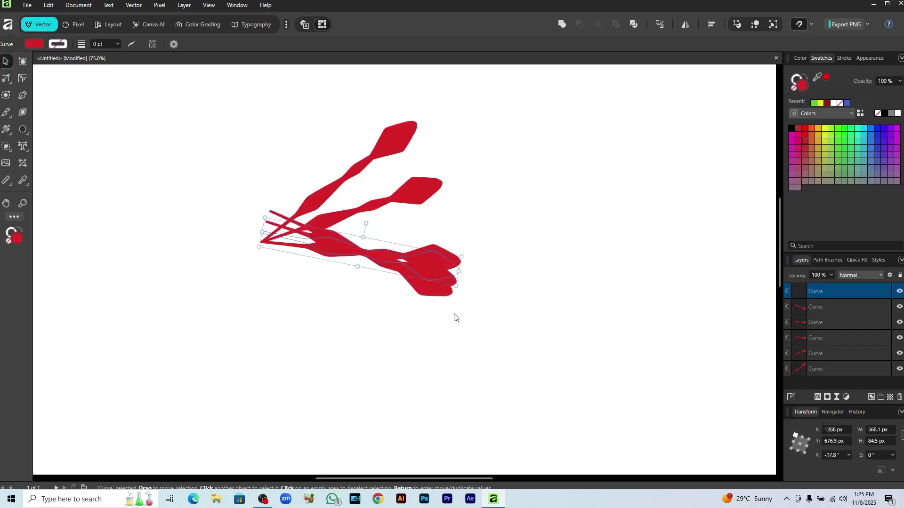
key(ctrl+j)
key(ctrl+j)
key(ctrl+j)
key(ctrl+j)
key(ctrl+j)
key(ctrl+j)
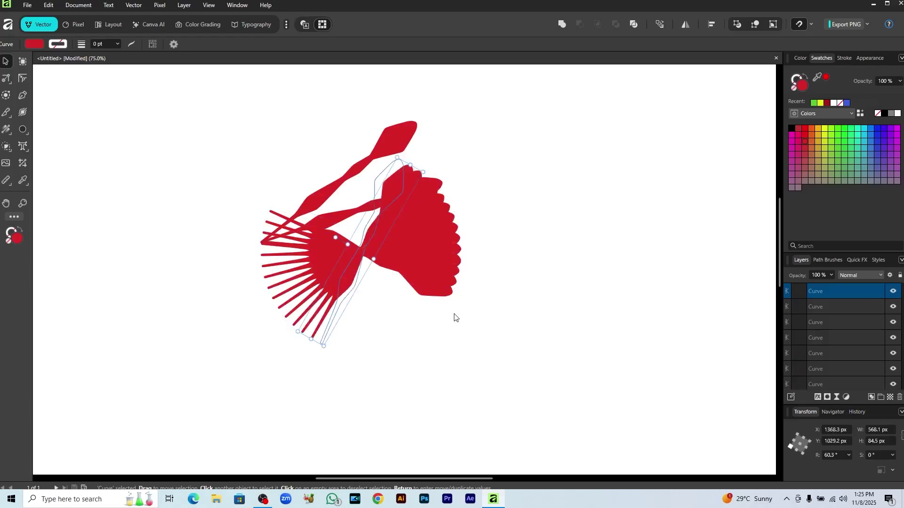
key(ctrl+j)
key(ctrl+j)
key(ctrl+j)
key(ctrl+j)
key(ctrl+j)
key(ctrl+j)
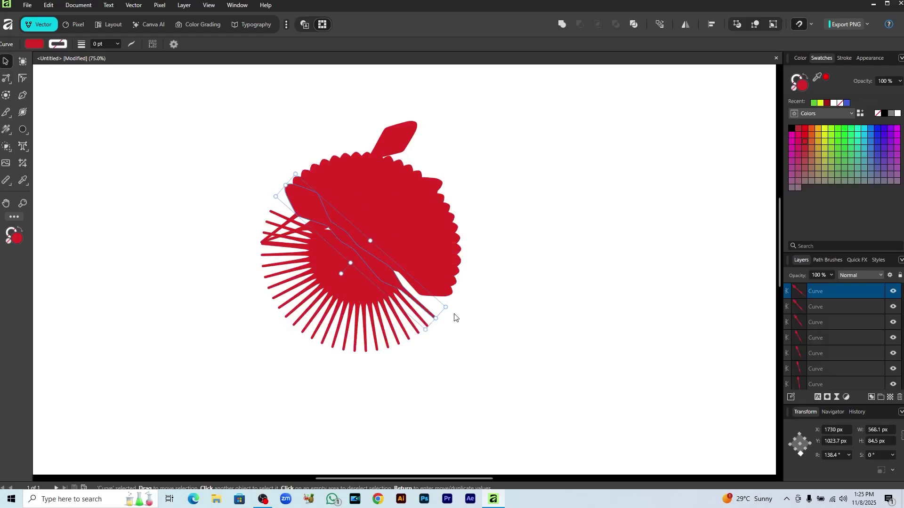
key(ctrl+a)
key(Delete)
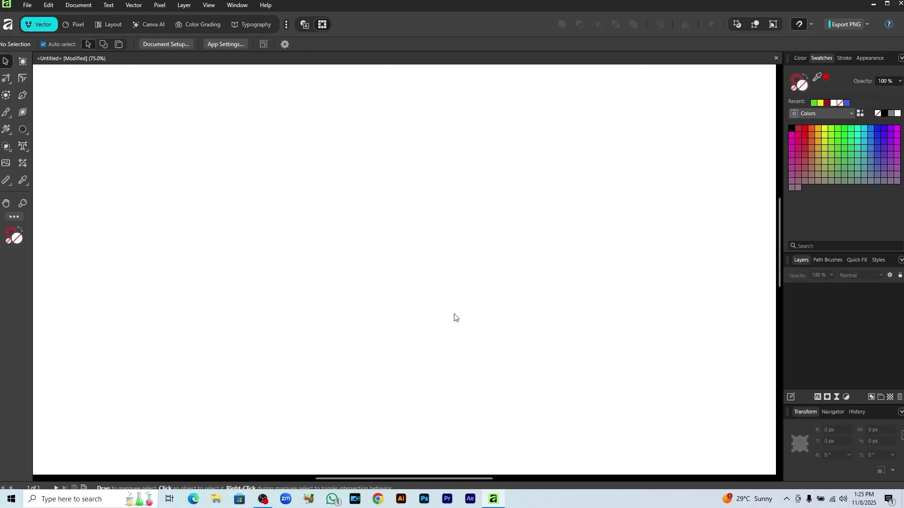
Draw a red-outlined square with the Rectangle Tool and enlarge it to 333.3 × 333.3 px
right_click(23, 132)
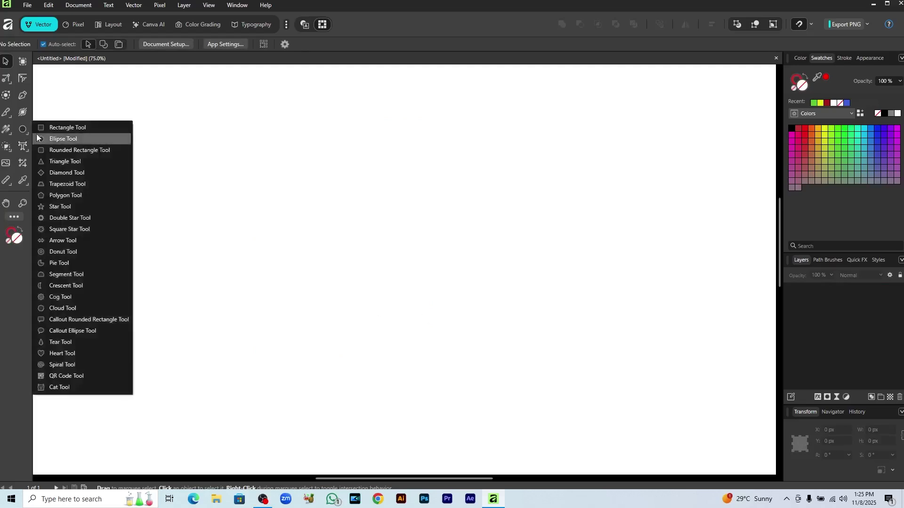
click(66, 128)
drag(246, 167, 347, 267)
key(v)
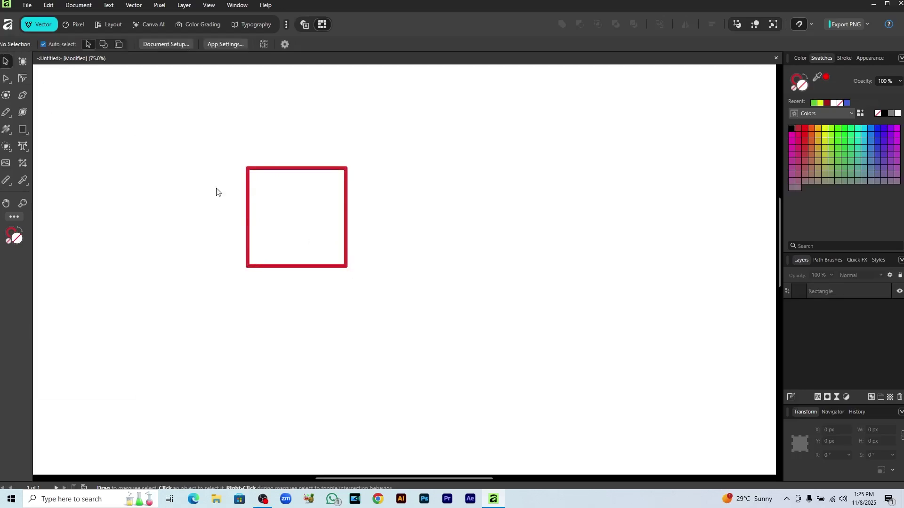
click(346, 268)
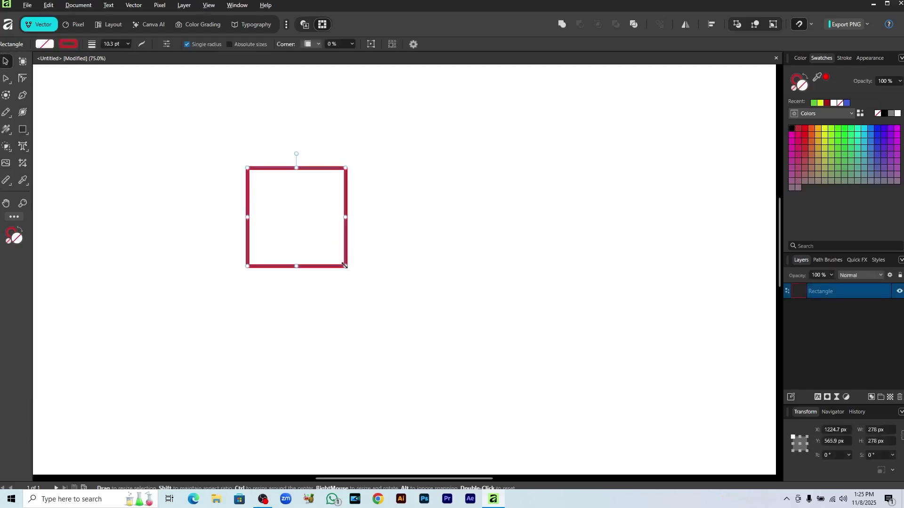
drag(347, 267, 369, 295)
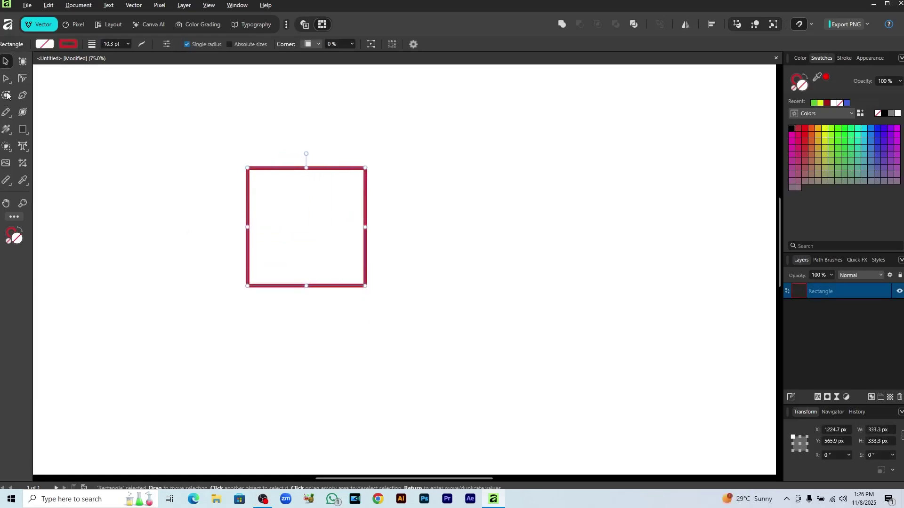
mouse_move(6, 80)
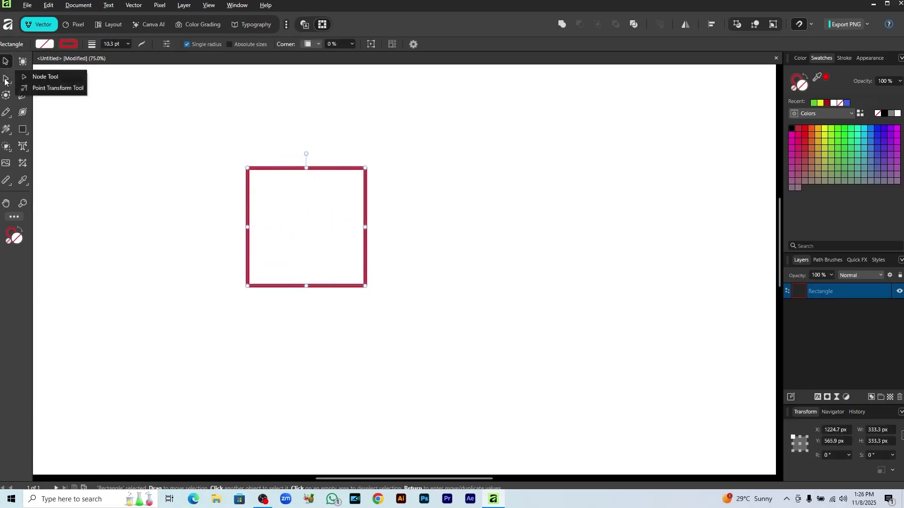
click(43, 88)
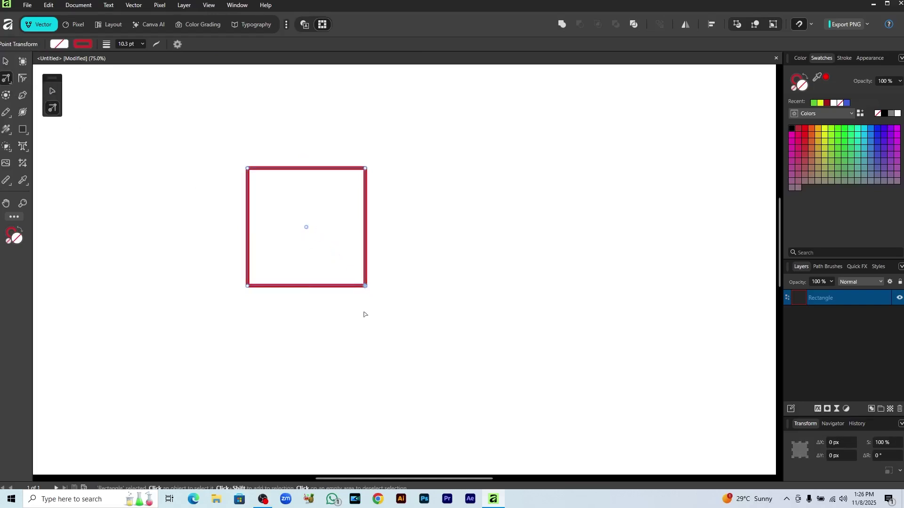
Scale and rotate the square about its corner, then remove the squares to clear the page
drag(365, 170, 359, 191)
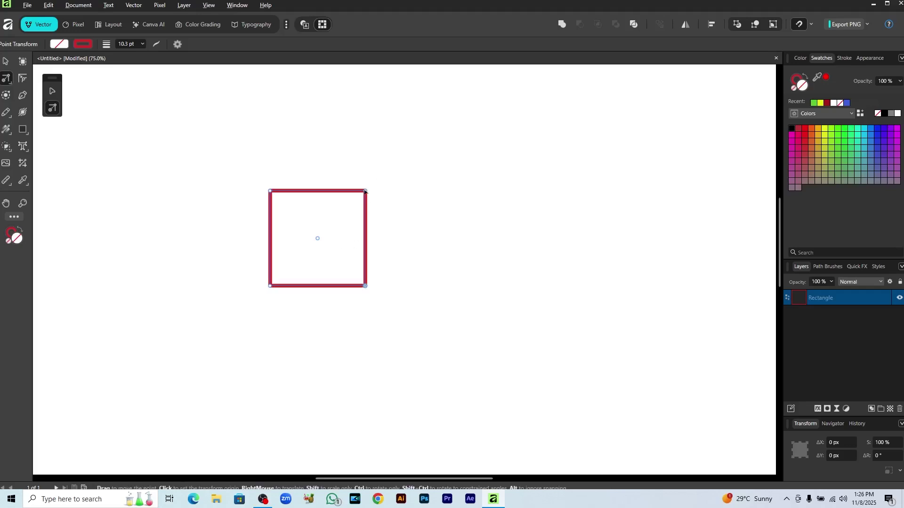
drag(365, 191, 332, 215)
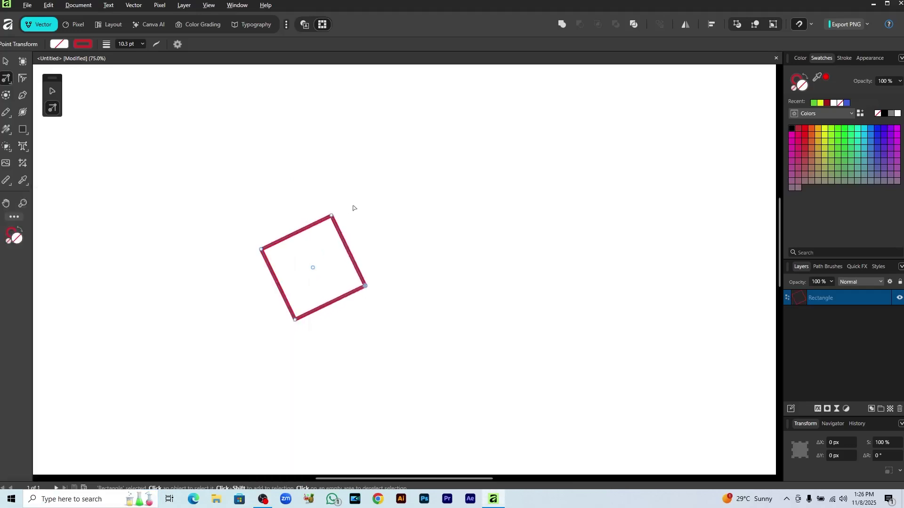
key(alt)
drag(331, 217, 358, 207)
key(ctrl+j)
key(ctrl+j)
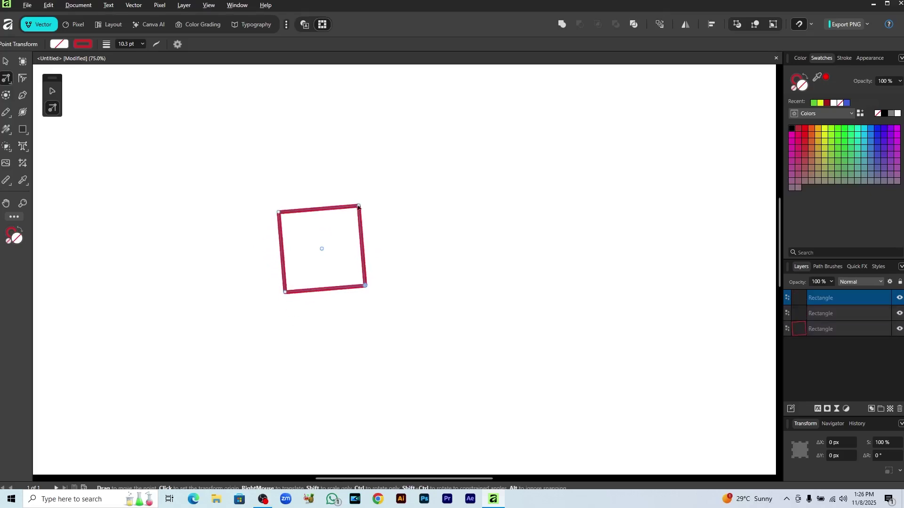
key(ctrl+z)
key(ctrl+0)
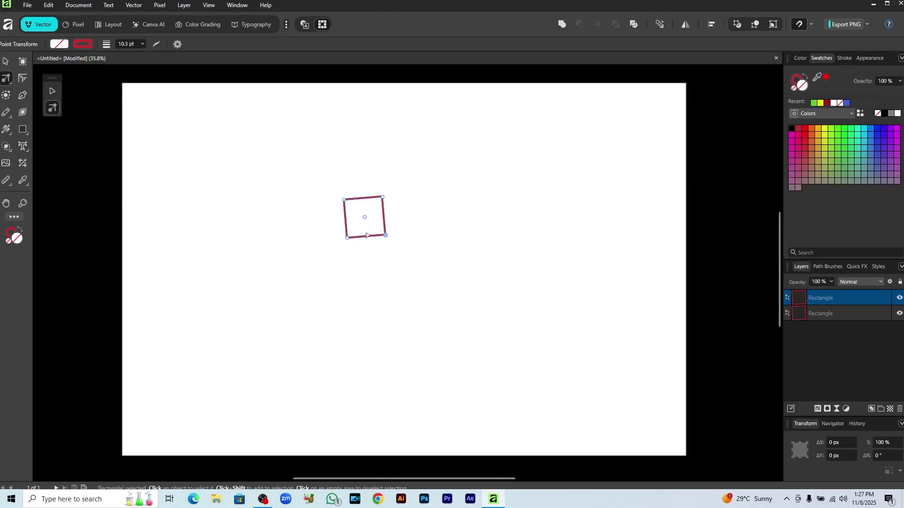
key(ctrl+z)
key(ctrl+z)
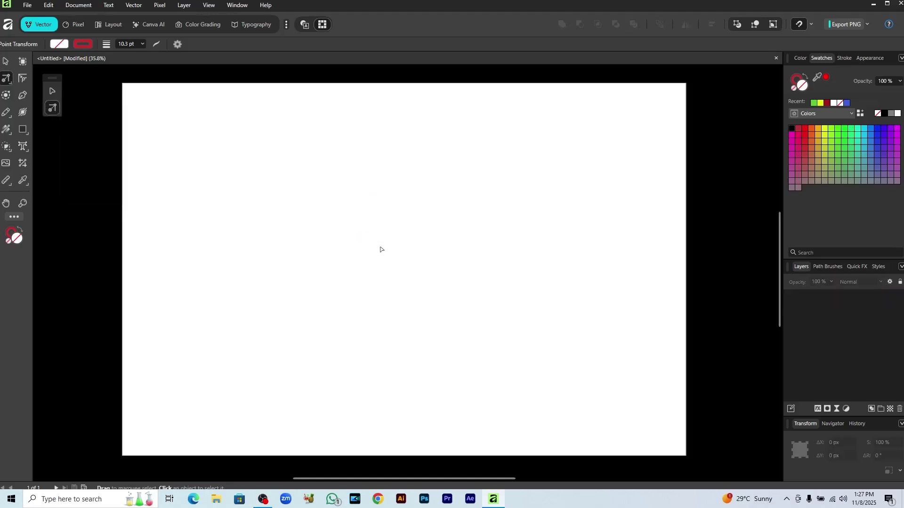
Draw a red heart outline with the Heart Tool left of the page centre
click(25, 126)
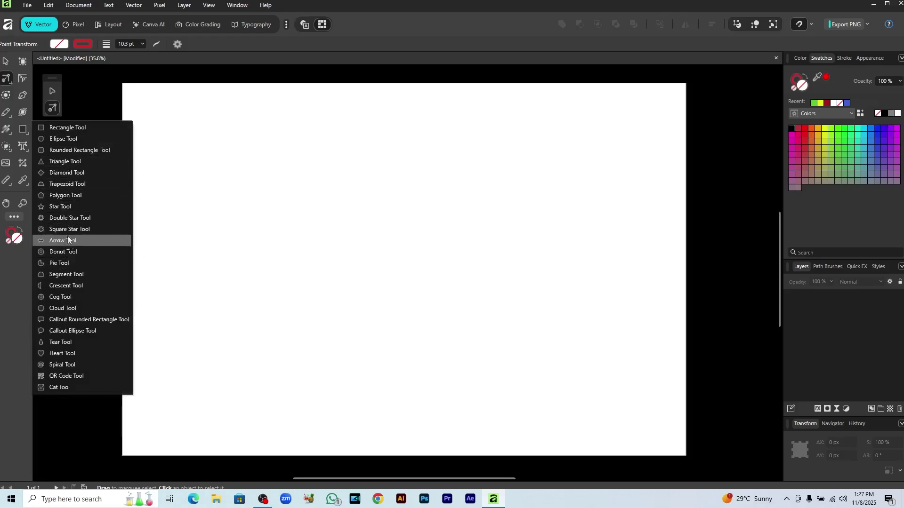
click(73, 353)
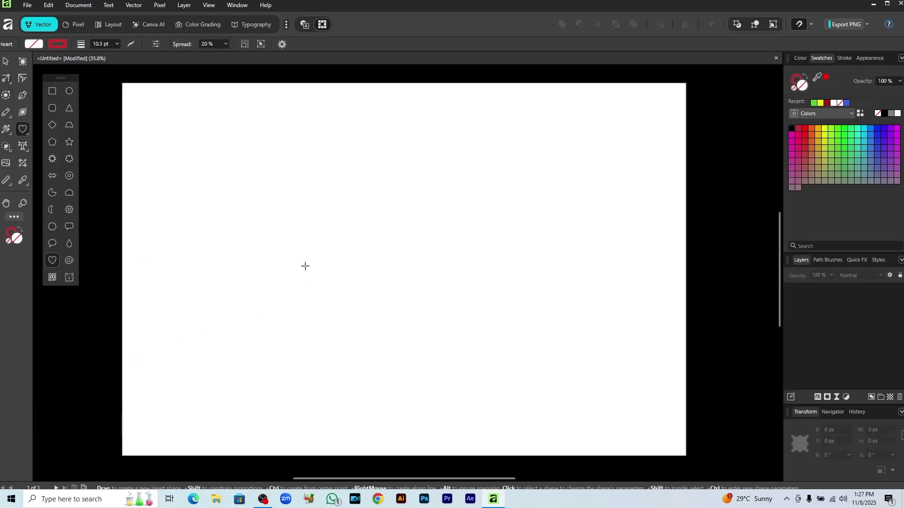
drag(272, 212, 405, 325)
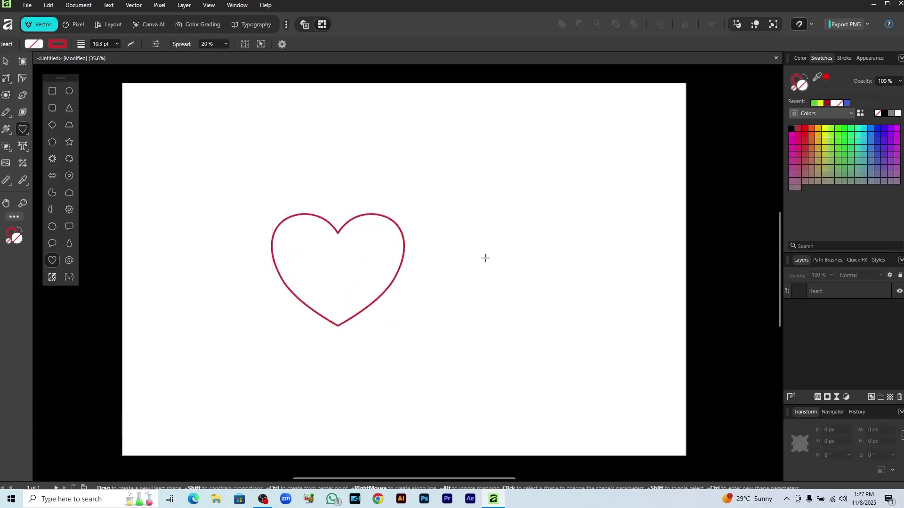
Draw a tall rectangle right of the heart and try rounding one top corner
click(55, 92)
drag(499, 191, 558, 305)
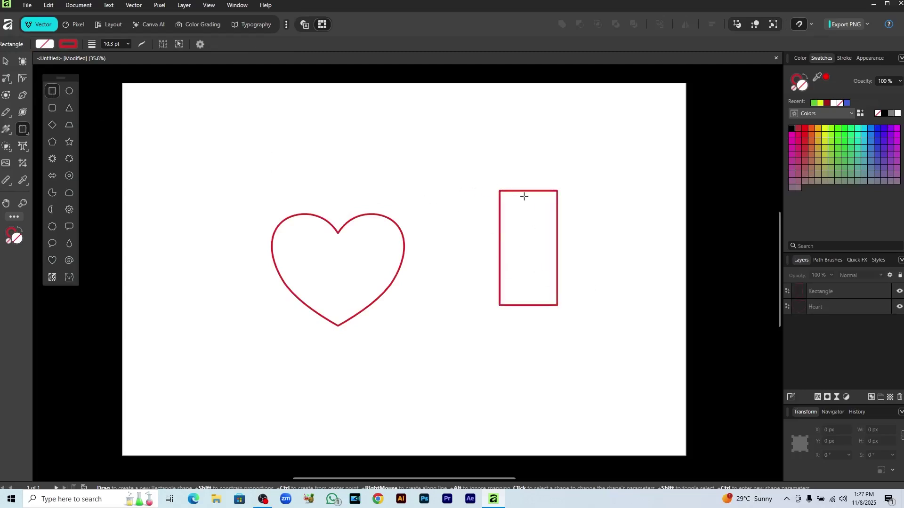
key(a)
drag(482, 178, 575, 215)
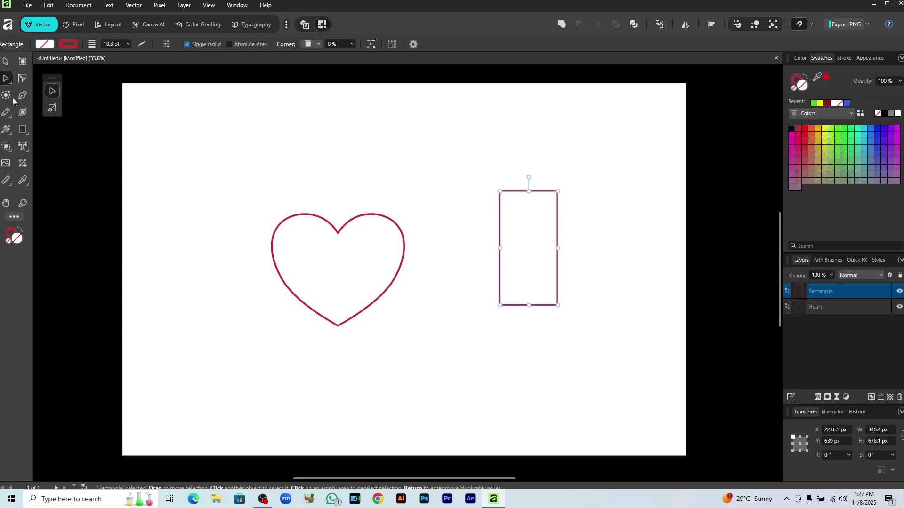
click(22, 79)
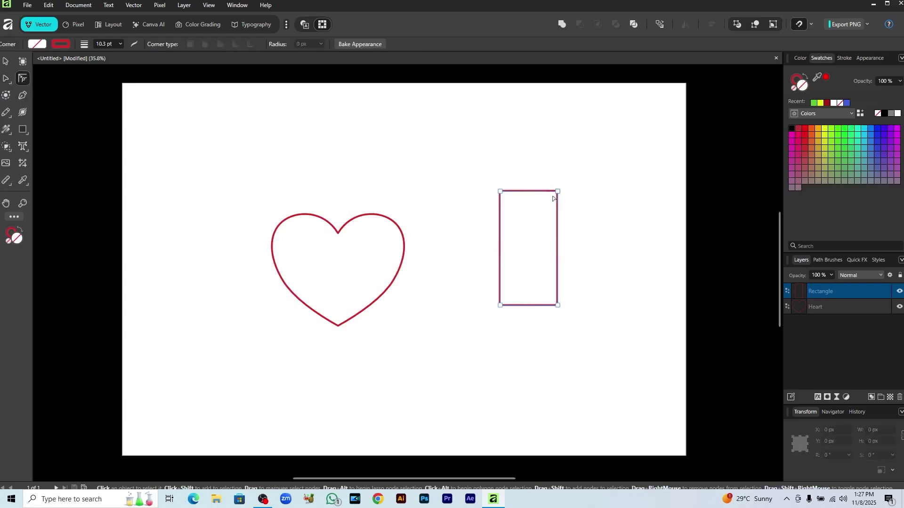
drag(557, 192, 531, 300)
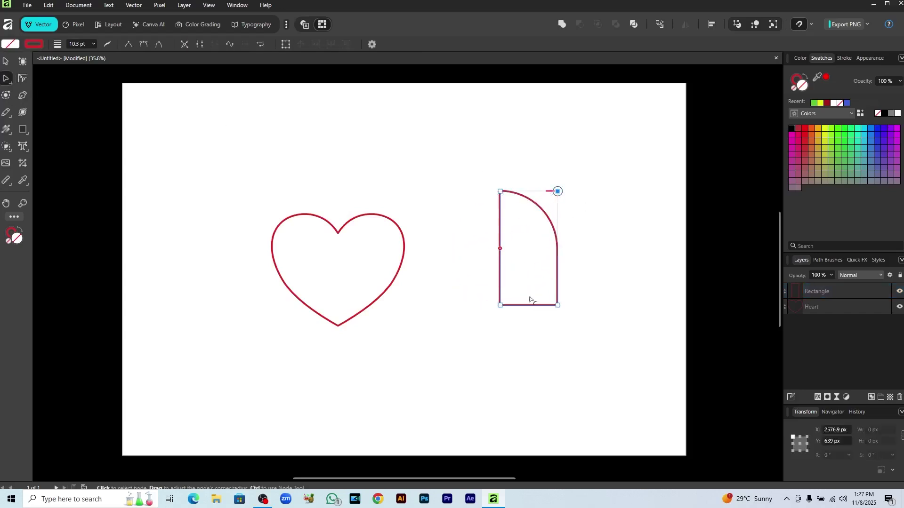
key(ctrl+z)
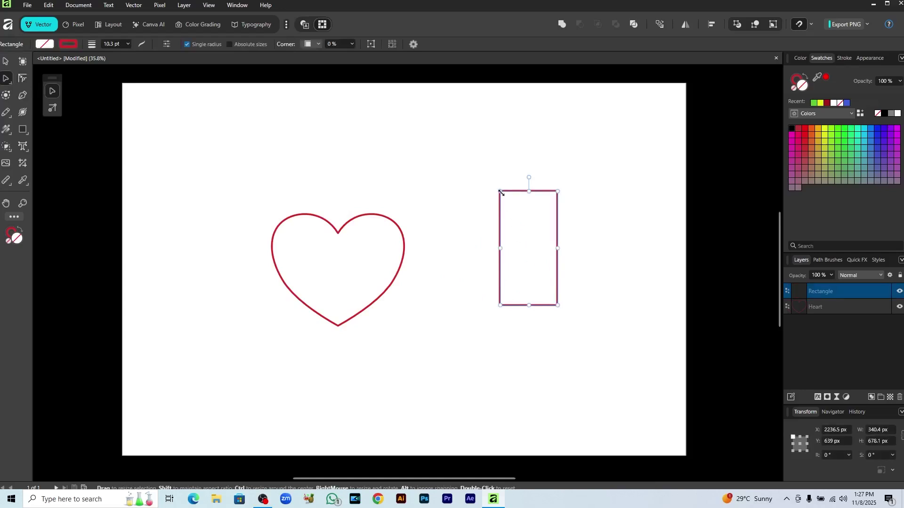
Round both top corners of the rectangle into a full 340.4 px arch
drag(485, 179, 564, 202)
click(26, 77)
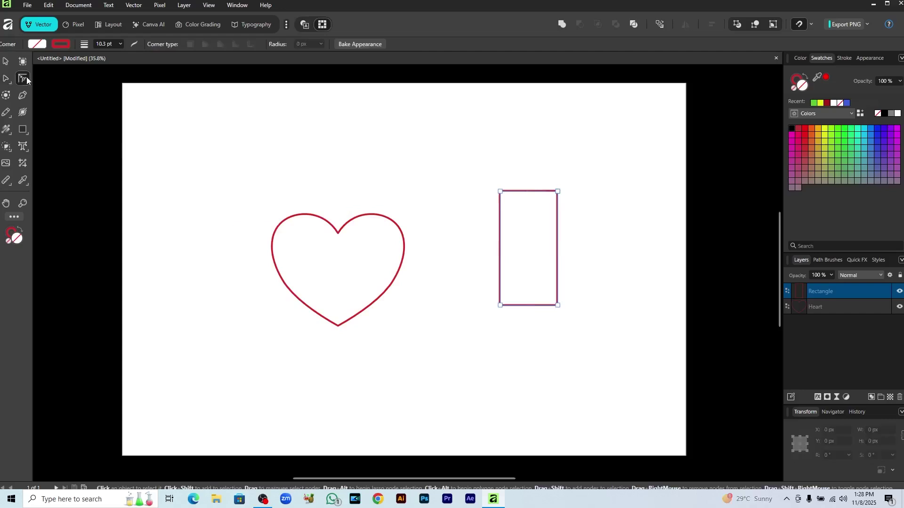
click(501, 193)
shift+click(558, 192)
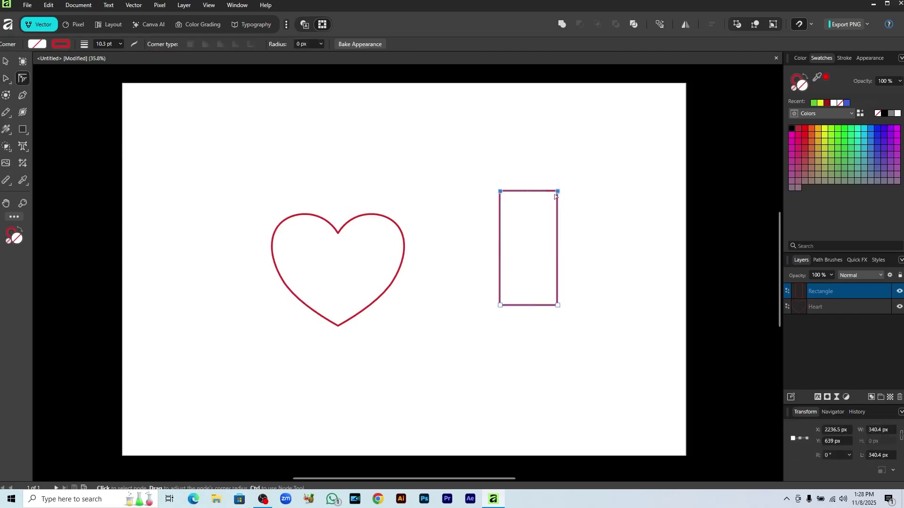
drag(547, 233, 535, 295)
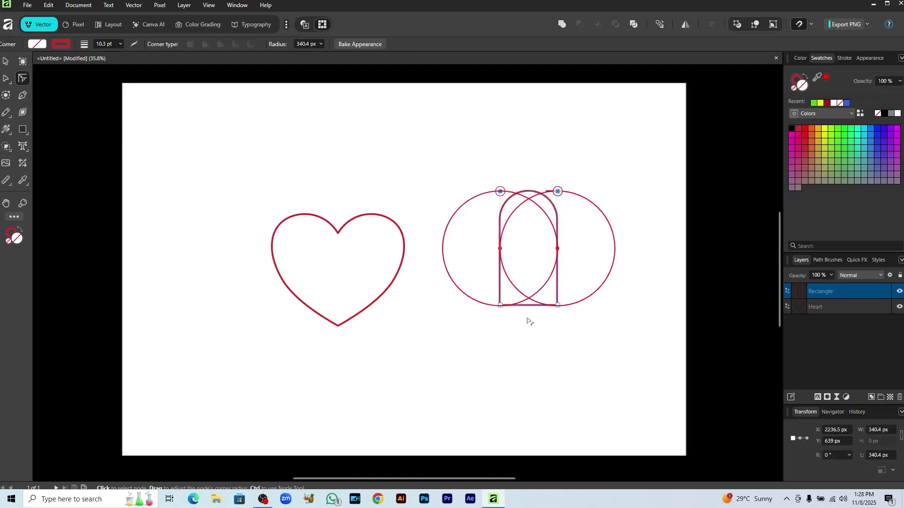
Rotate the arch to 45°, duplicate it, and turn the copy to −45° so they overlap
key(v)
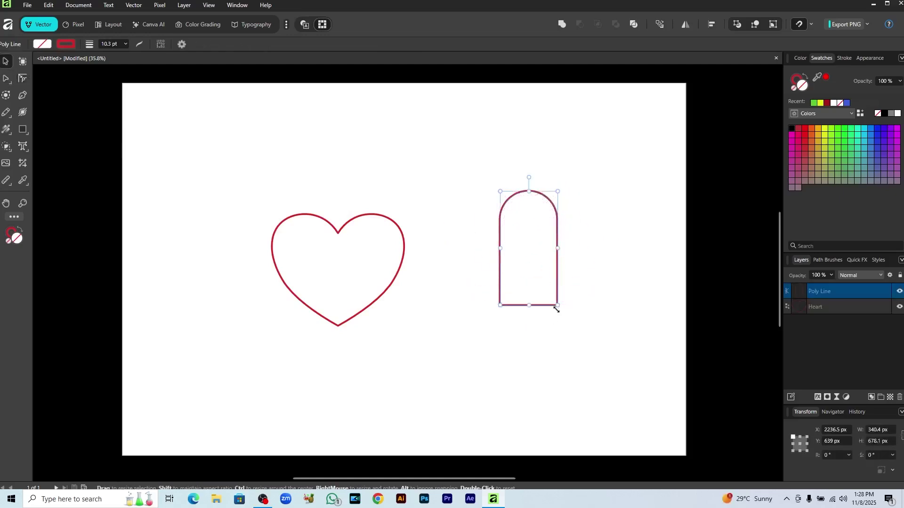
drag(559, 308, 598, 281)
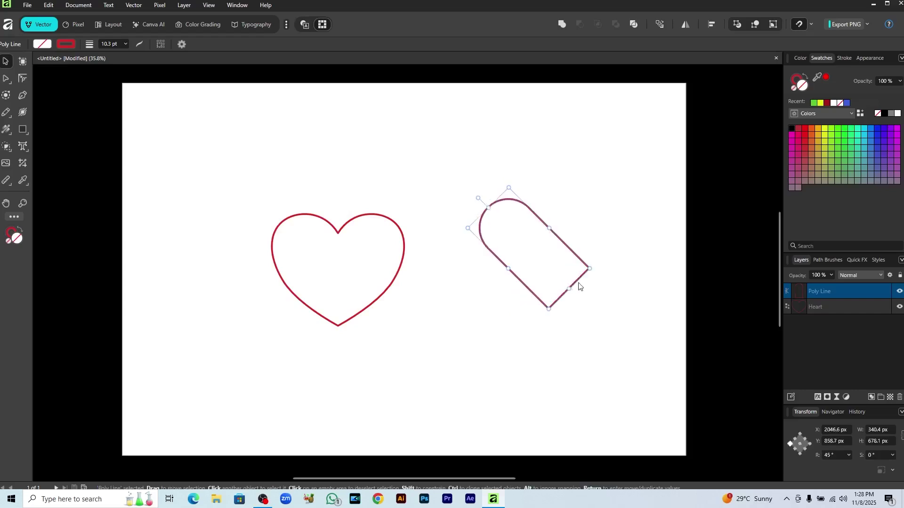
key(ctrl+j)
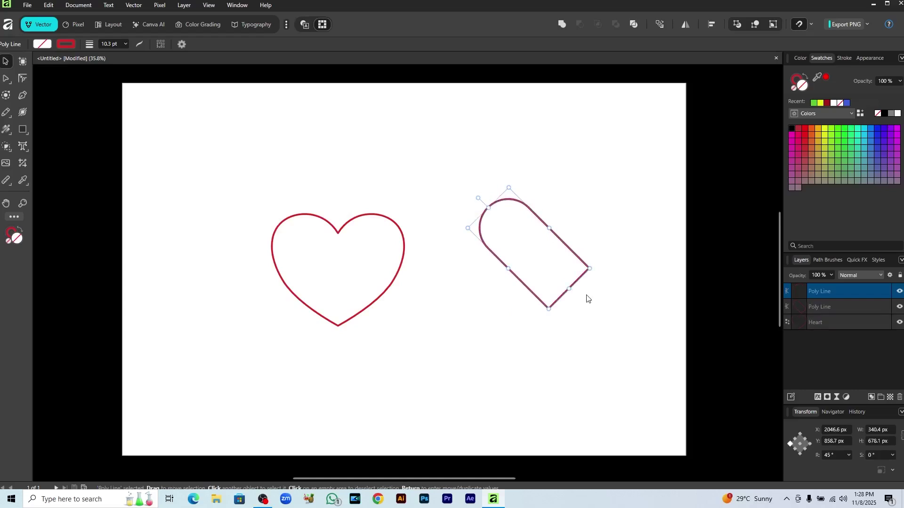
click(561, 307)
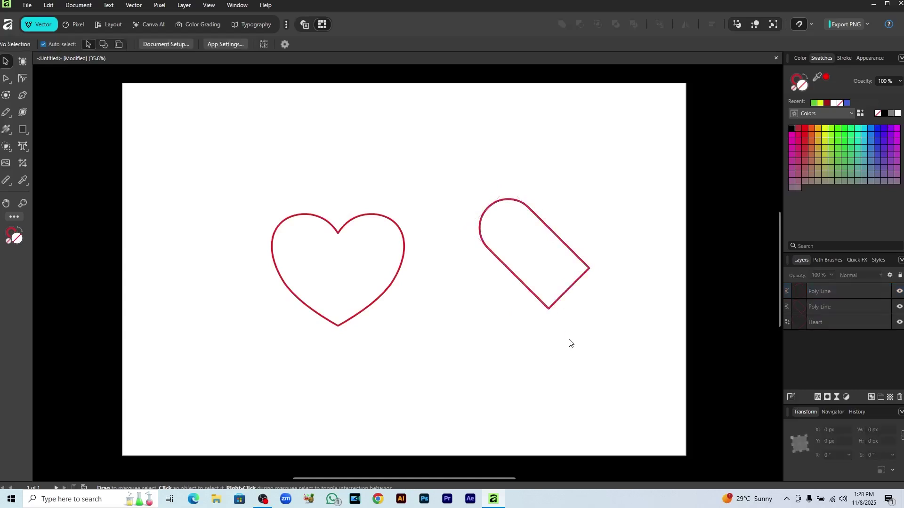
click(555, 304)
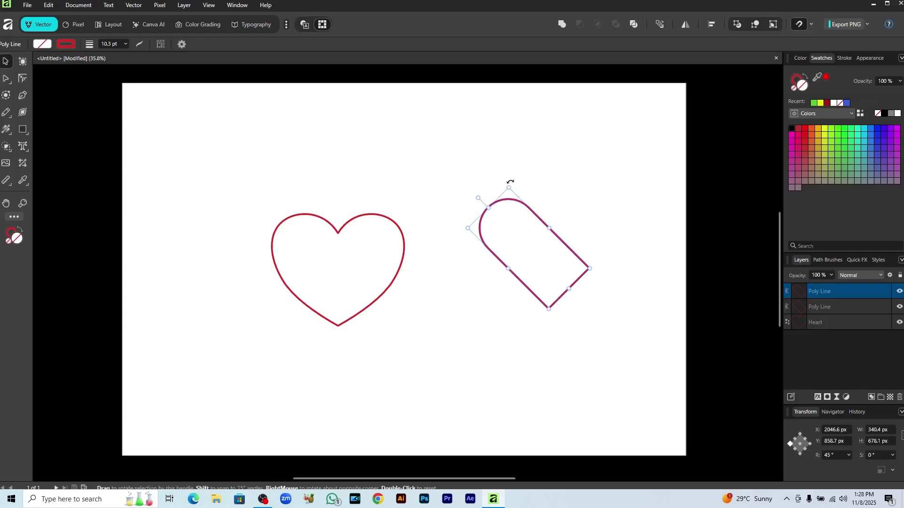
drag(511, 183, 615, 203)
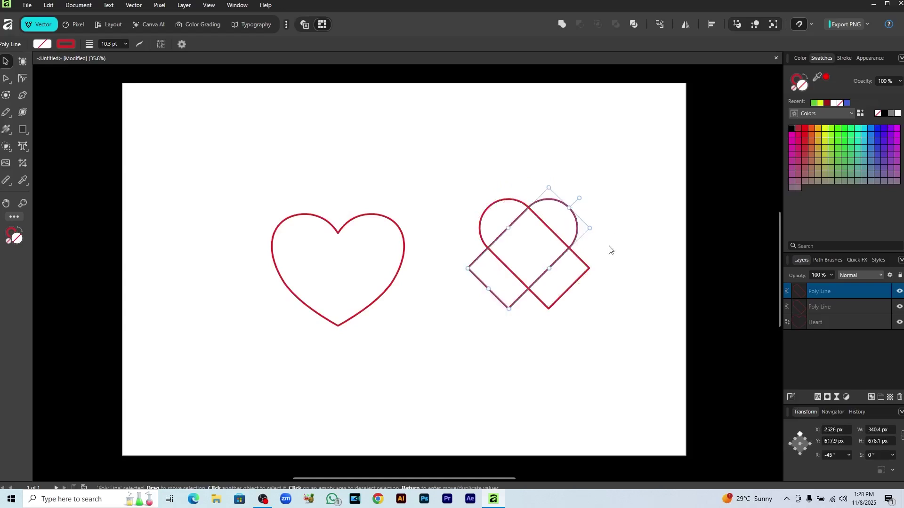
click(592, 326)
drag(440, 173, 634, 320)
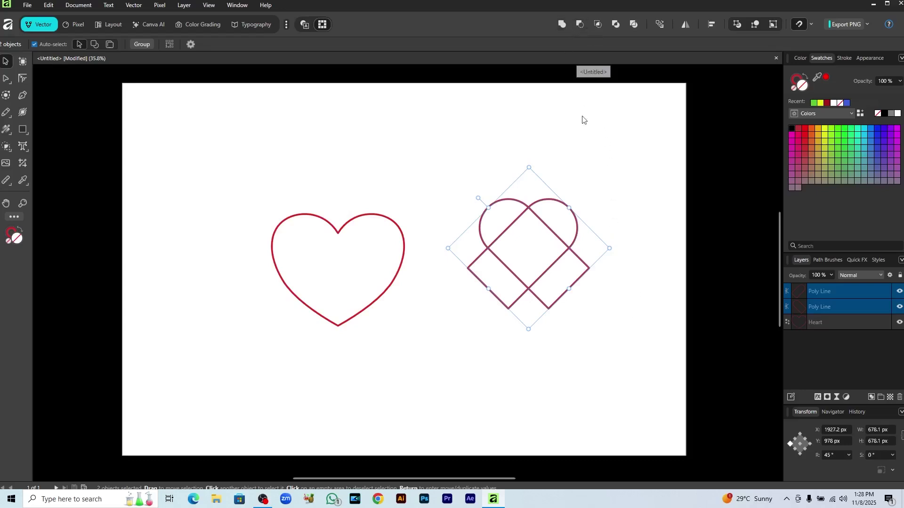
Fit the two arch pieces together into a heart and fill both with the red swatch
click(614, 307)
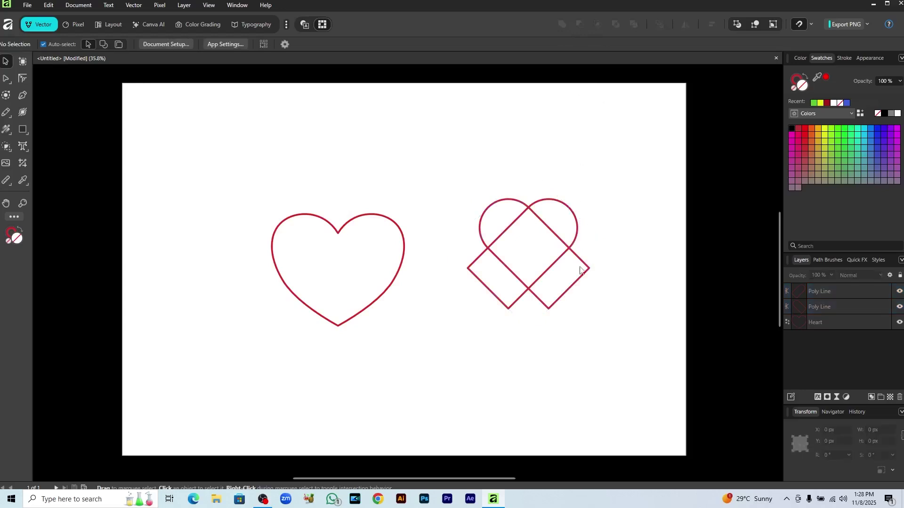
drag(576, 241, 615, 243)
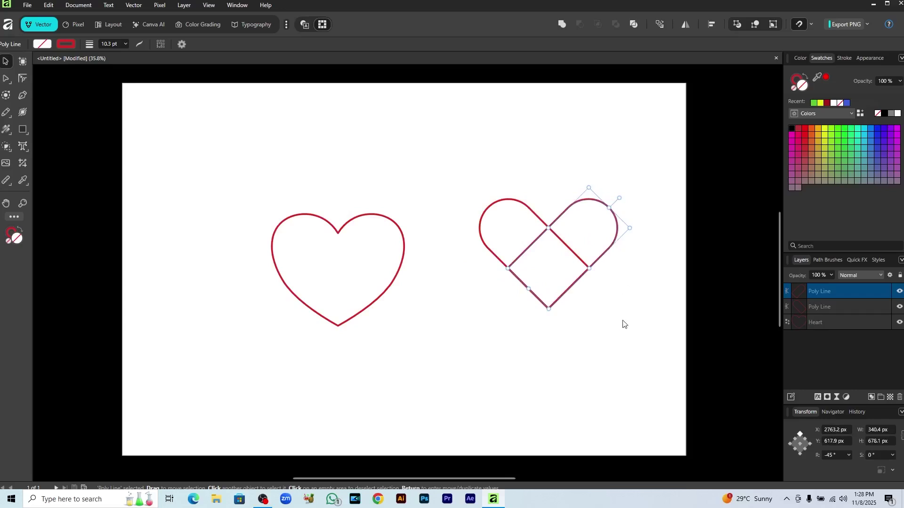
click(614, 348)
drag(466, 164, 614, 299)
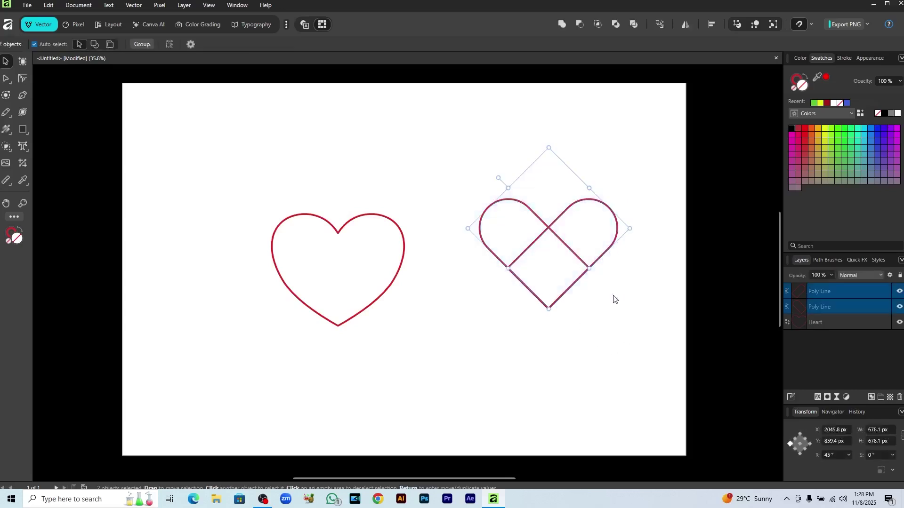
click(804, 127)
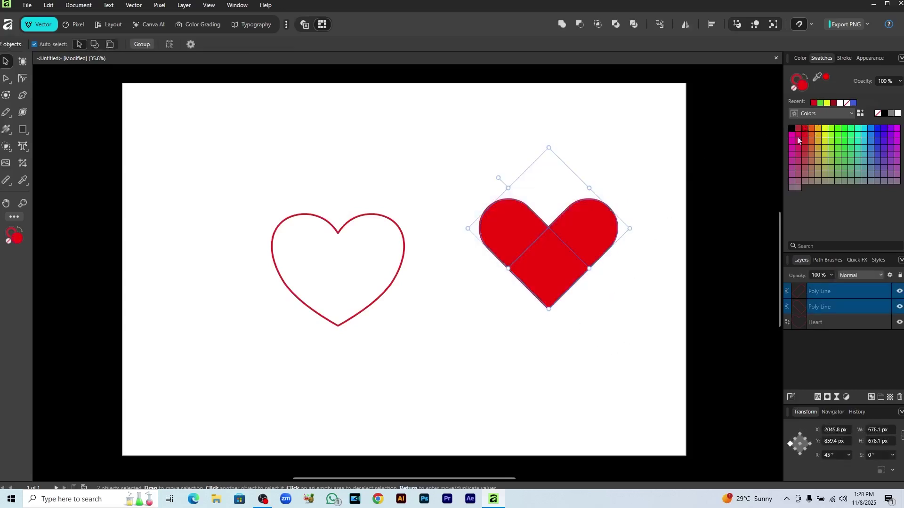
click(616, 337)
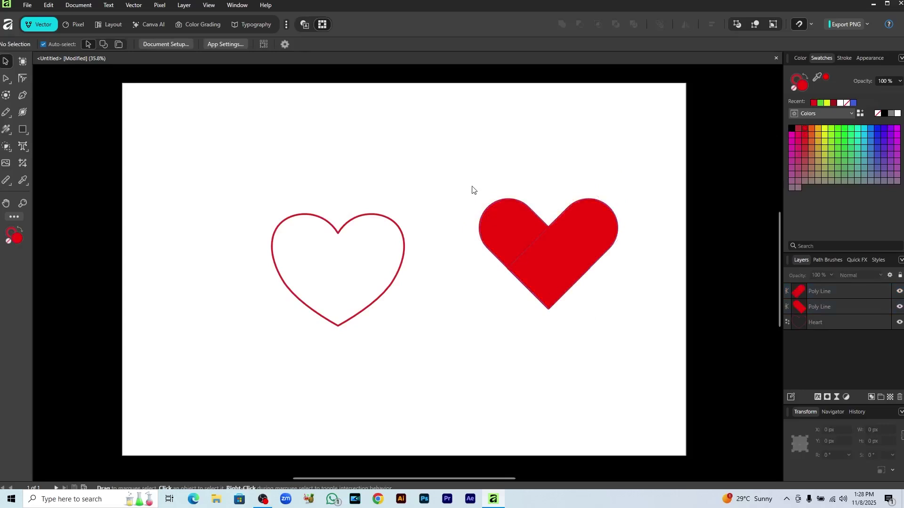
drag(472, 188, 652, 314)
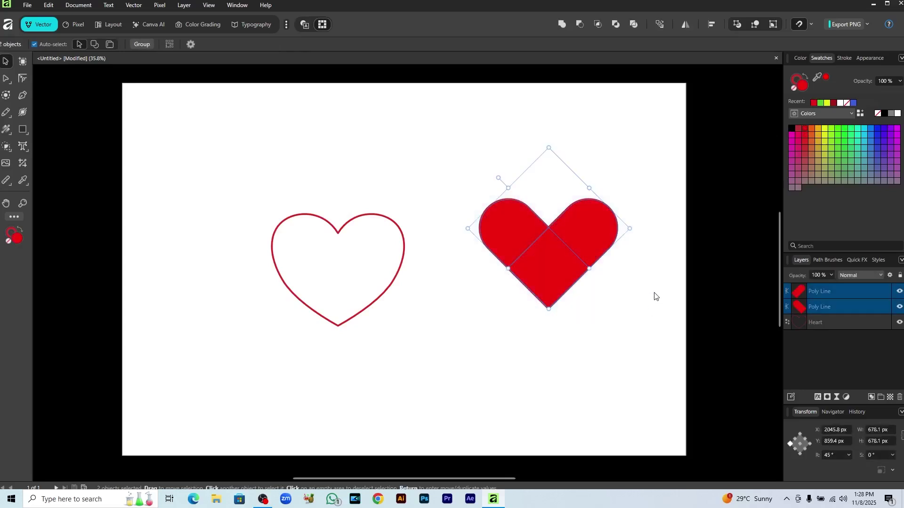
click(630, 348)
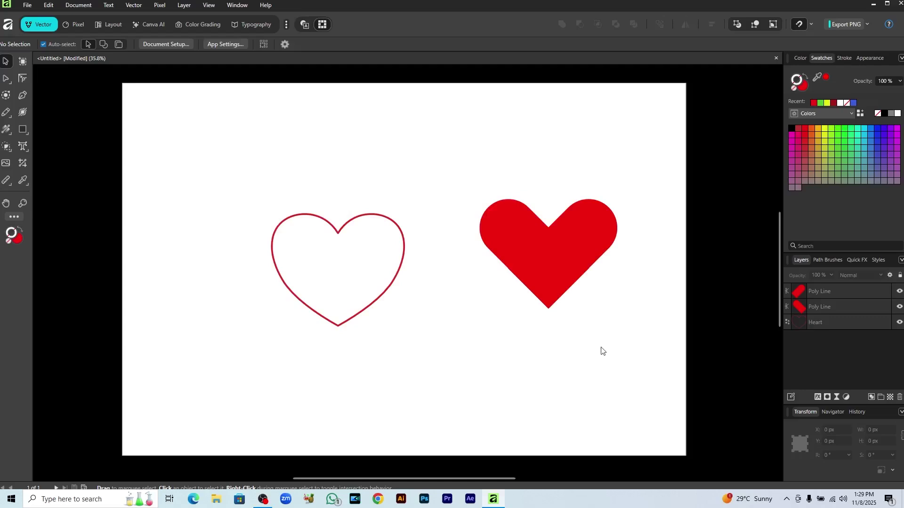
drag(460, 176, 632, 296)
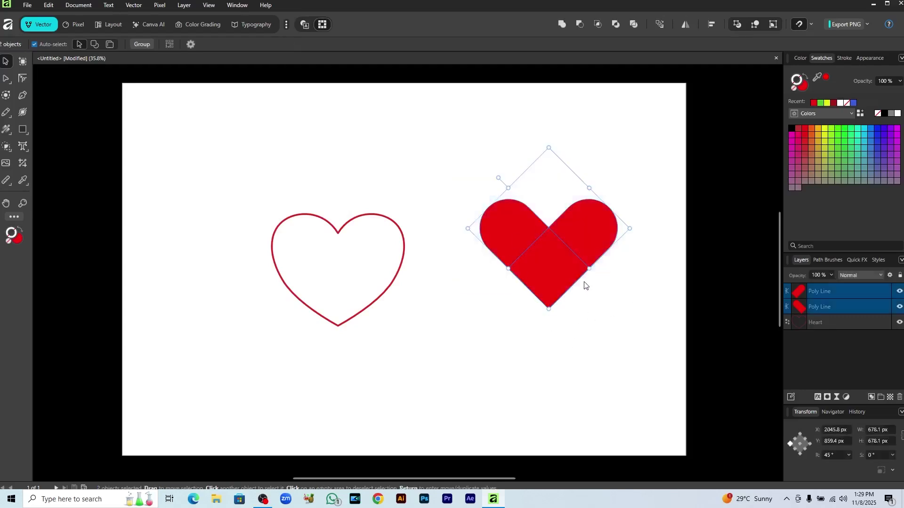
Merge the two pieces with Add, move the heart up, and raise its top notch
click(561, 24)
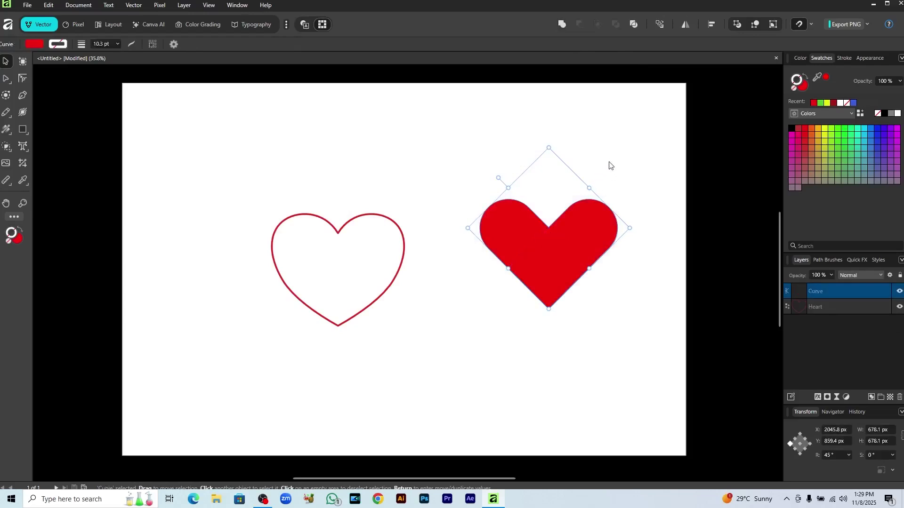
drag(582, 267, 593, 243)
click(591, 321)
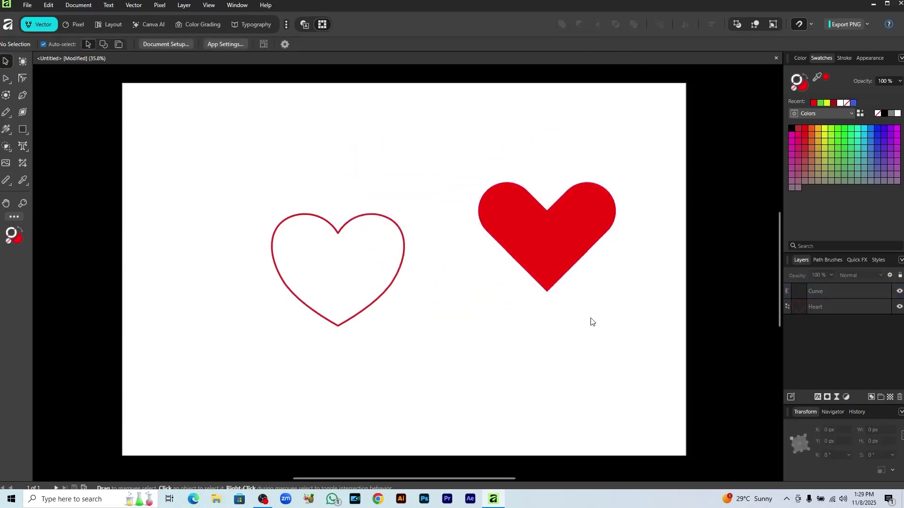
key(a)
click(549, 213)
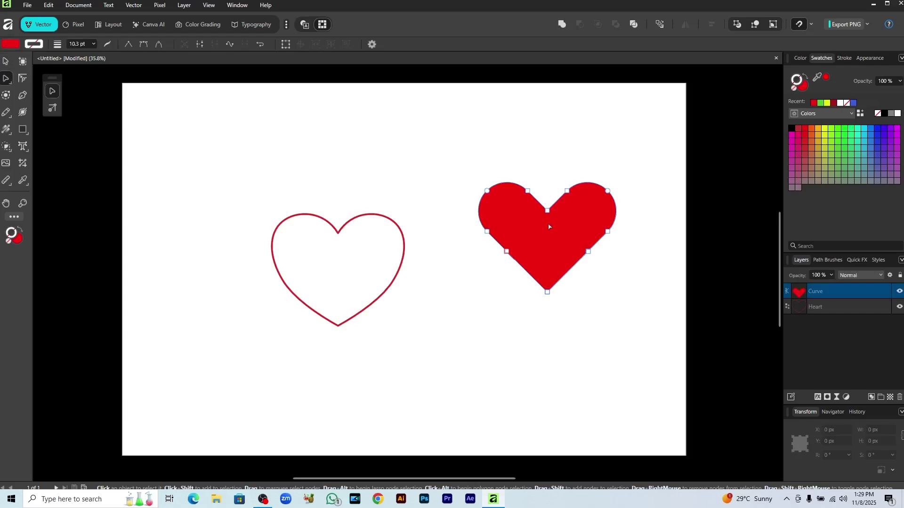
drag(548, 210, 549, 202)
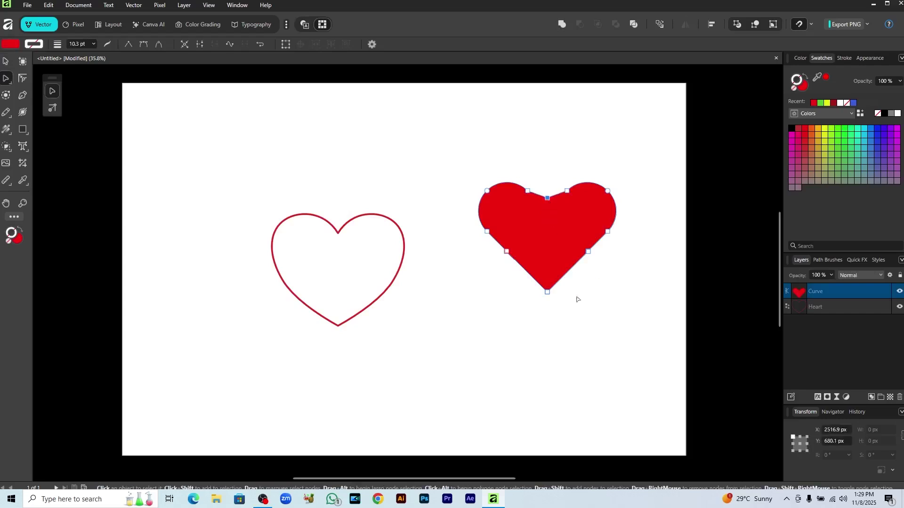
drag(547, 293, 549, 308)
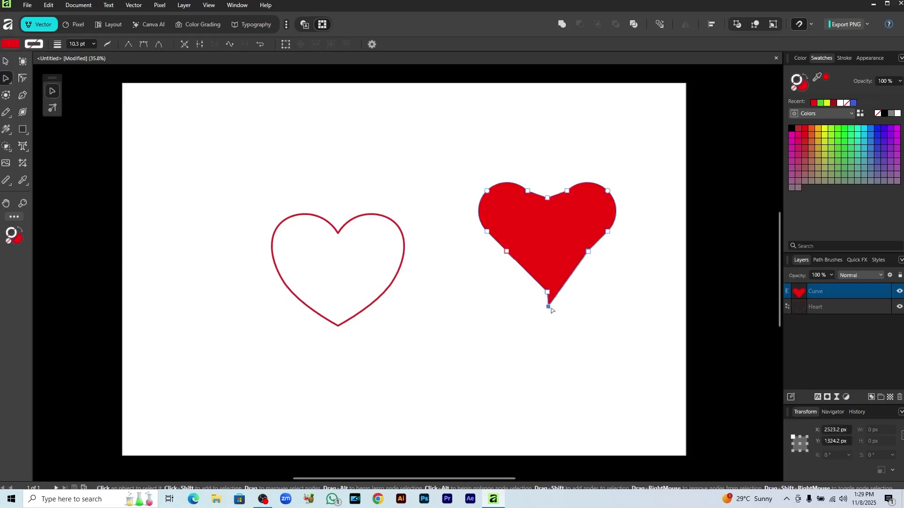
key(ctrl+z)
click(562, 328)
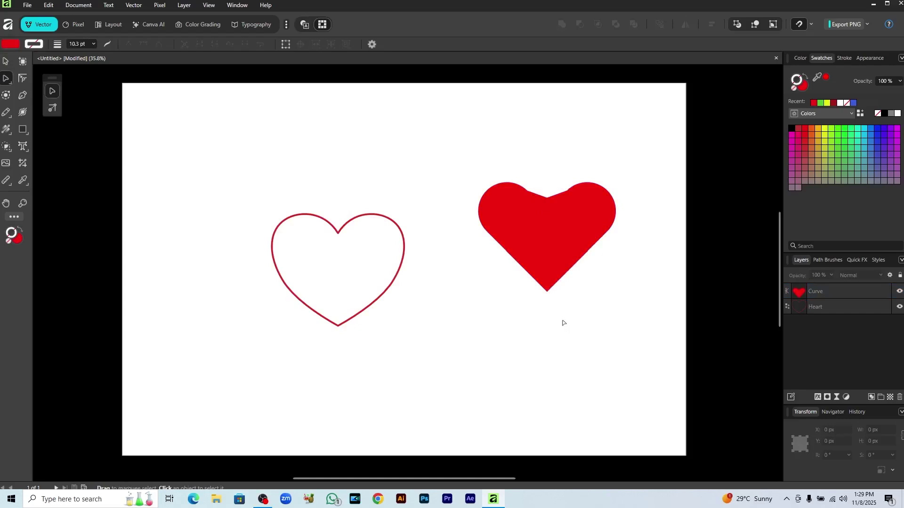
Select both hearts and delete them, leaving the page empty
key(v)
drag(193, 158, 586, 332)
key(Delete)
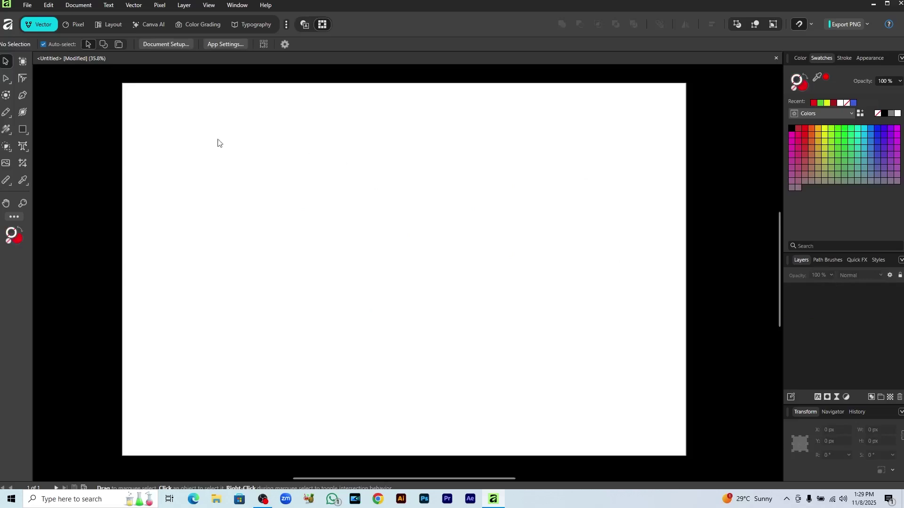
Draw a circle near the page centre with the Ellipse tool from the shapes flyout
click(23, 132)
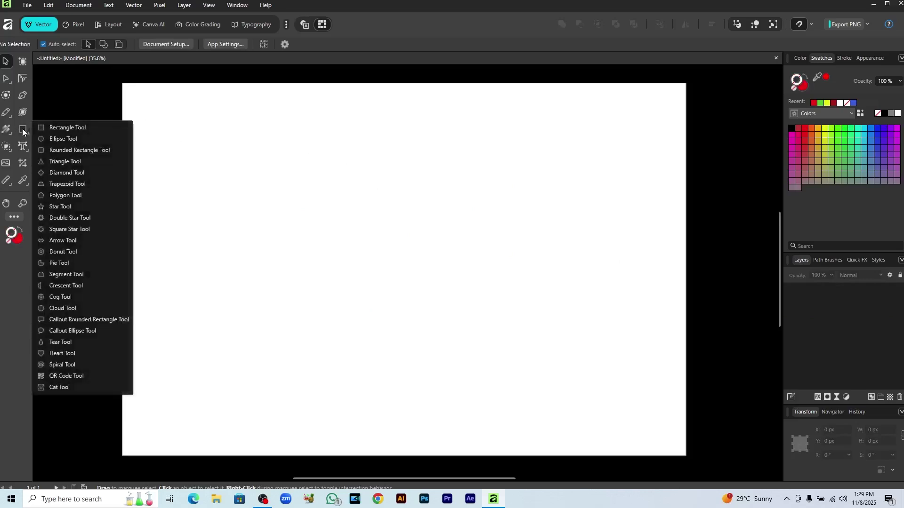
click(23, 131)
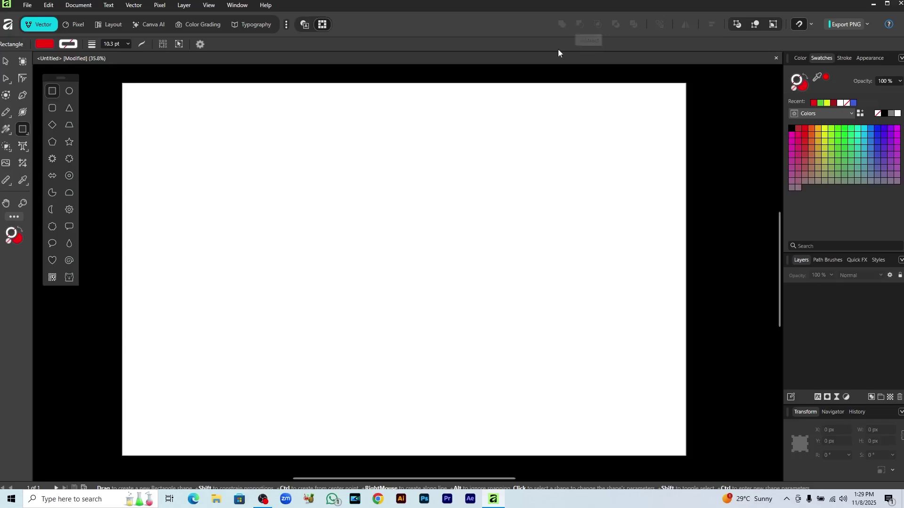
click(69, 91)
drag(332, 206, 463, 325)
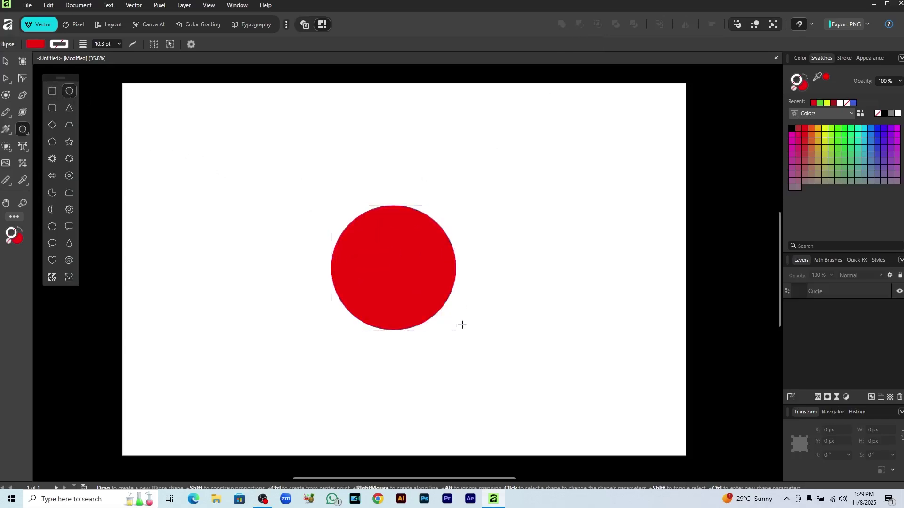
Make the circle a red outline with no fill and centre it horizontally on the page
key(shift+x)
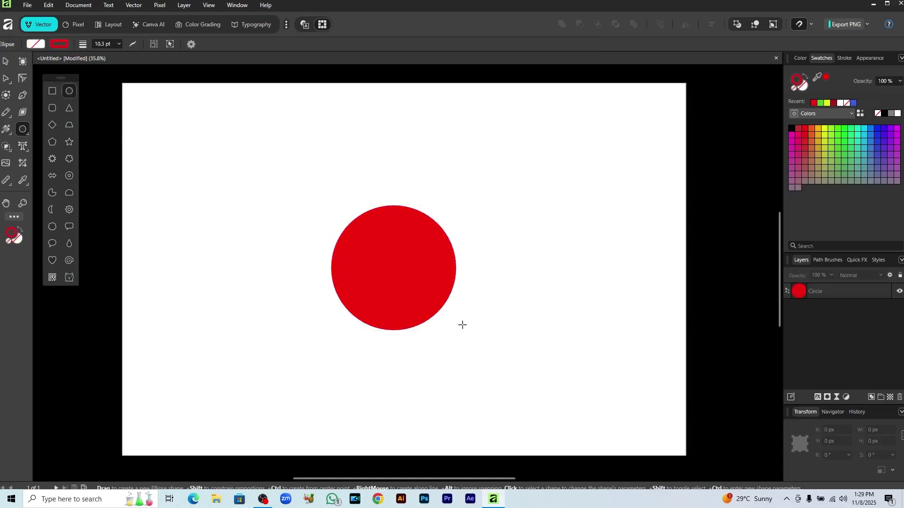
key(v)
click(441, 309)
key(shift+x)
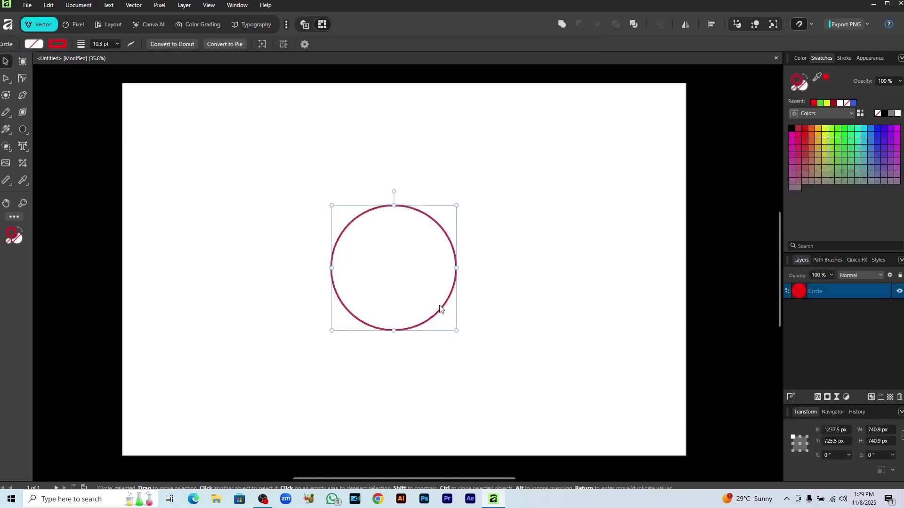
mouse_move(425, 301)
mouse_down()
mouse_move(443, 311)
mouse_move(430, 305)
mouse_up()
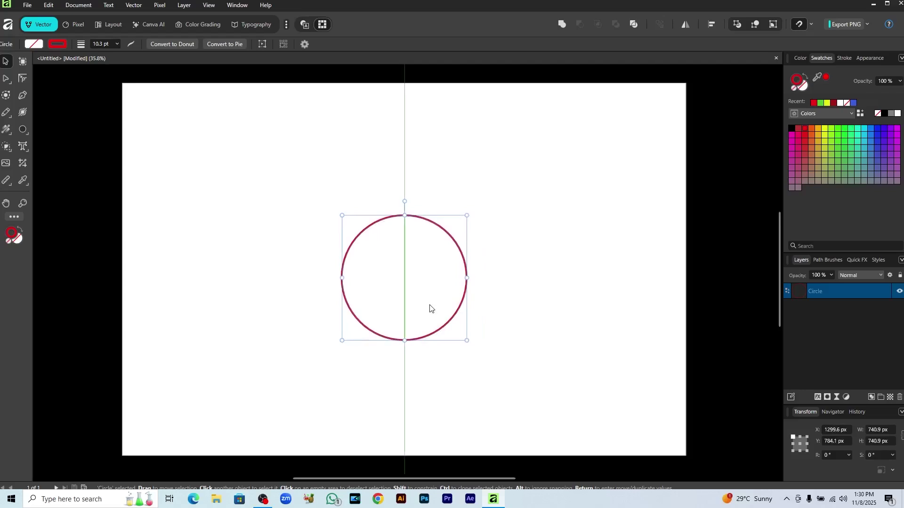
click(532, 309)
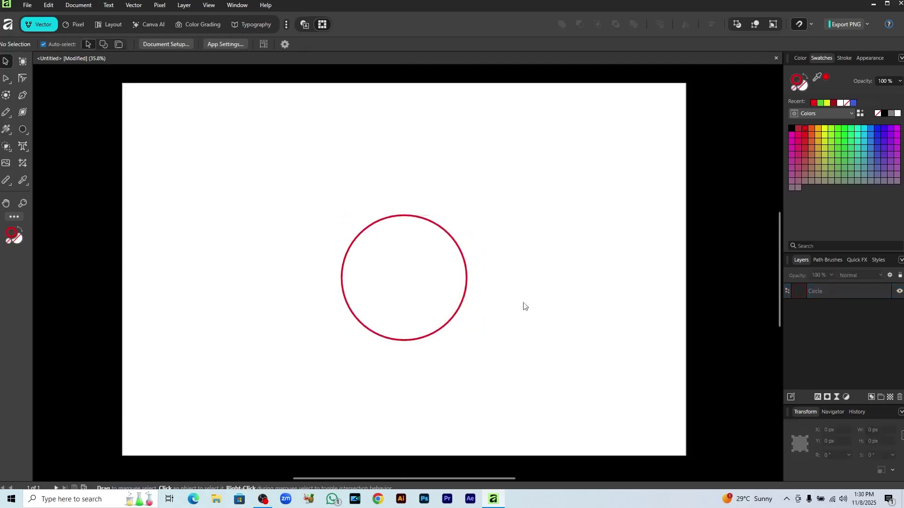
click(21, 131)
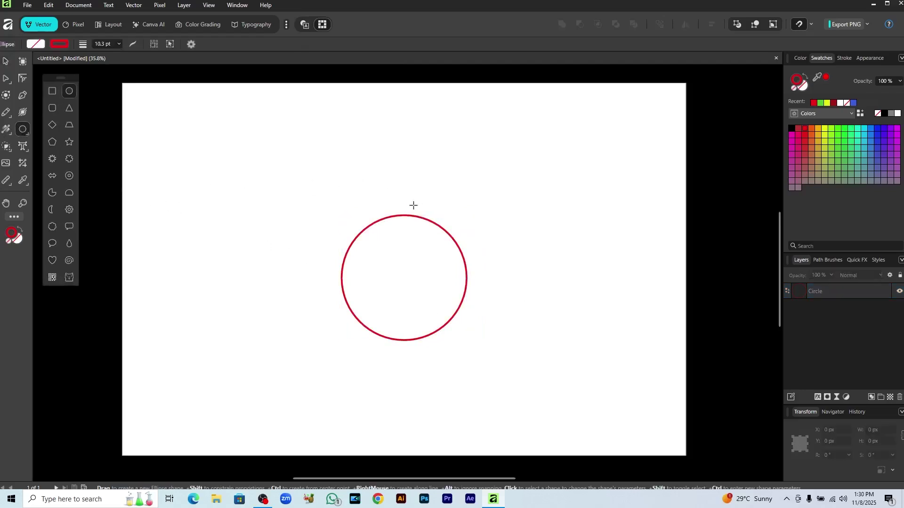
Draw small ellipses on the circle's top and bottom edges, then duplicate and rotate them in 45° steps
mouse_move(392, 198)
mouse_down()
mouse_move(412, 225)
mouse_move(404, 203)
mouse_move(412, 215)
mouse_move(414, 339)
mouse_up()
key(v)
click(463, 223)
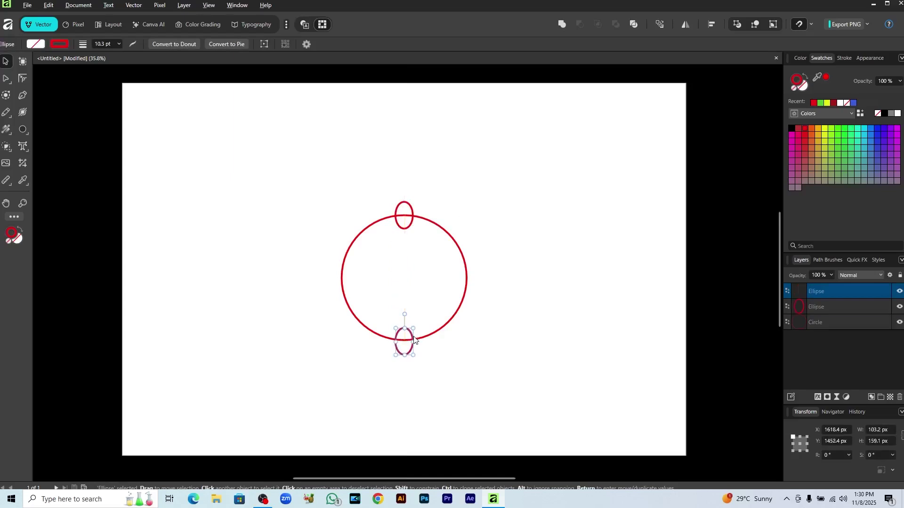
shift+click(411, 212)
key(ctrl+j)
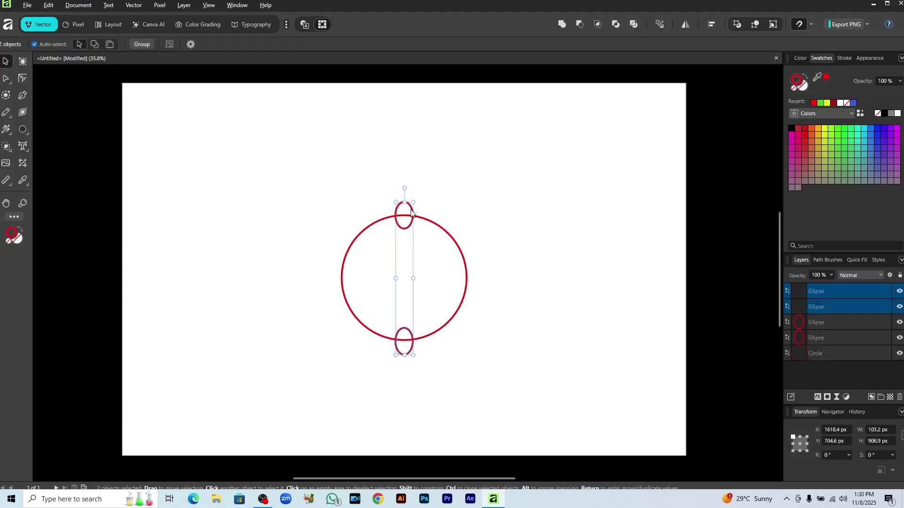
drag(418, 198, 490, 287)
key(ctrl+j)
key(ctrl+j)
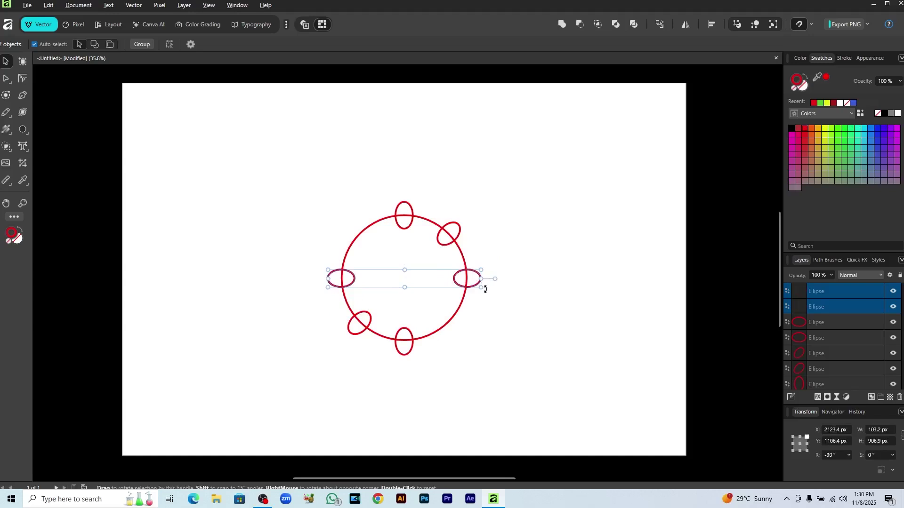
drag(484, 291, 472, 355)
key(m)
click(517, 363)
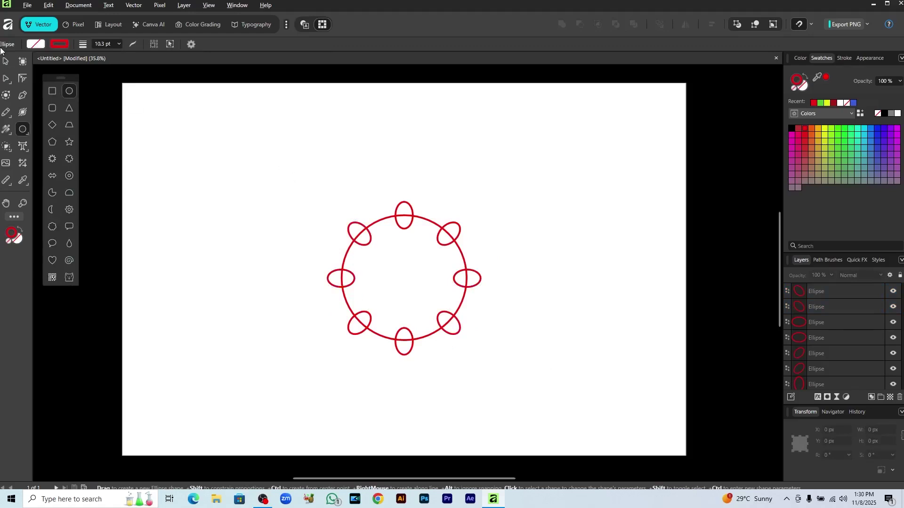
Select the circle and all eight ellipses and combine them into one scalloped ring
click(6, 62)
drag(307, 182, 529, 367)
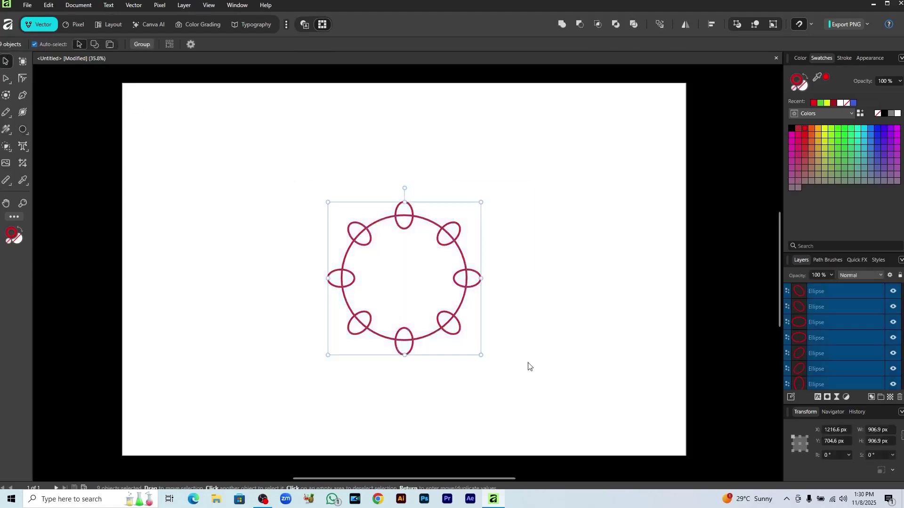
click(564, 25)
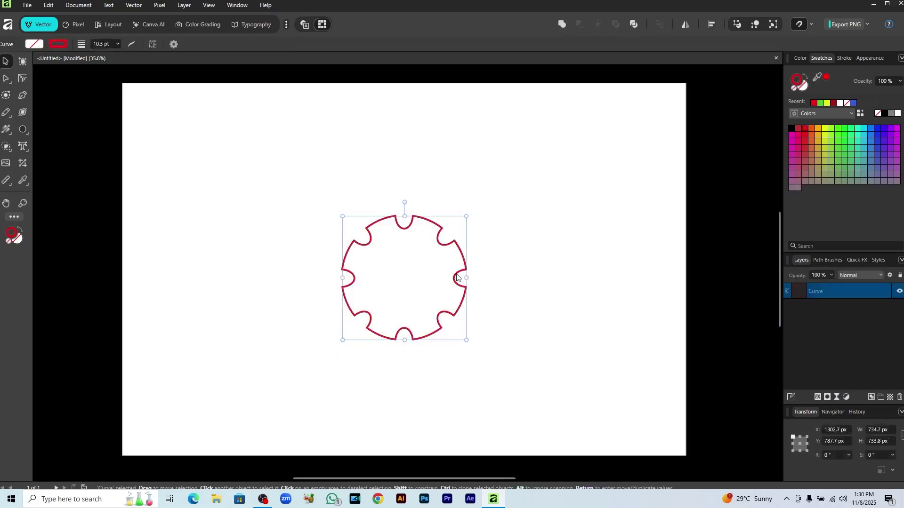
click(436, 278)
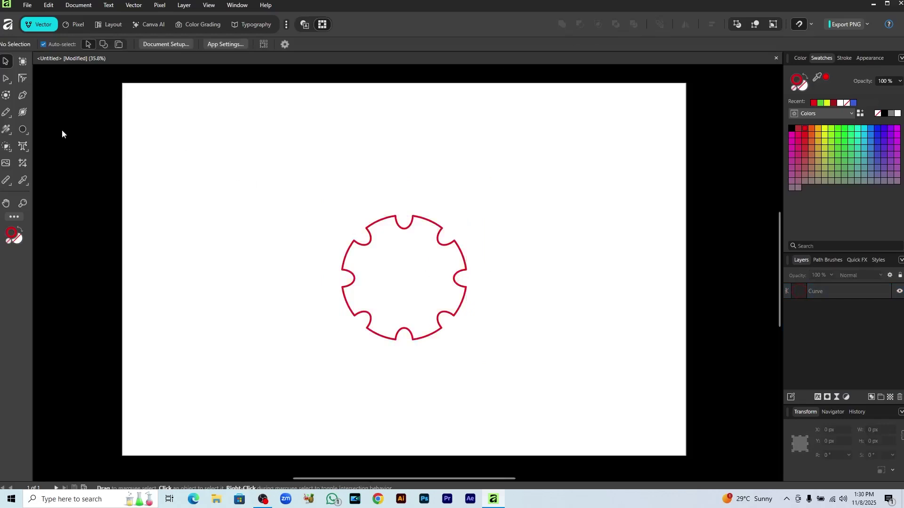
Draw a small circle inside the ring and centre it horizontally within the ring
click(23, 129)
drag(386, 260, 425, 302)
key(v)
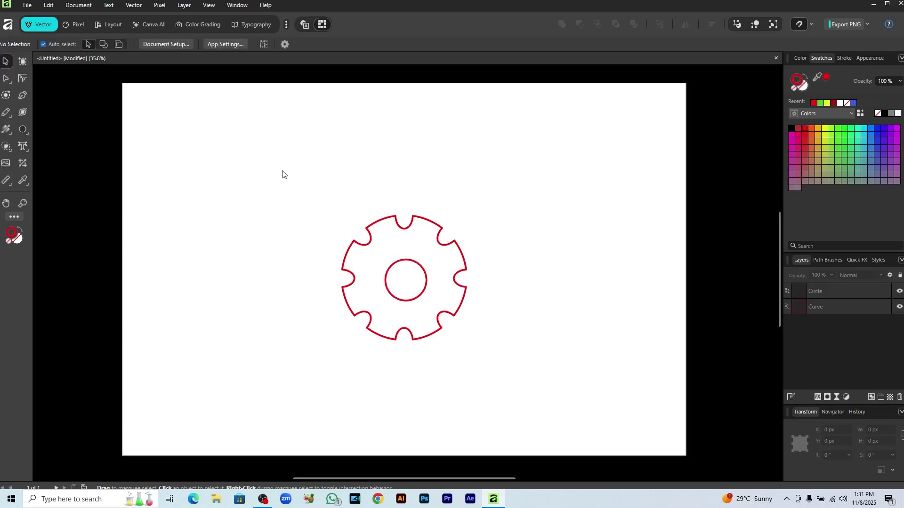
drag(281, 169, 525, 360)
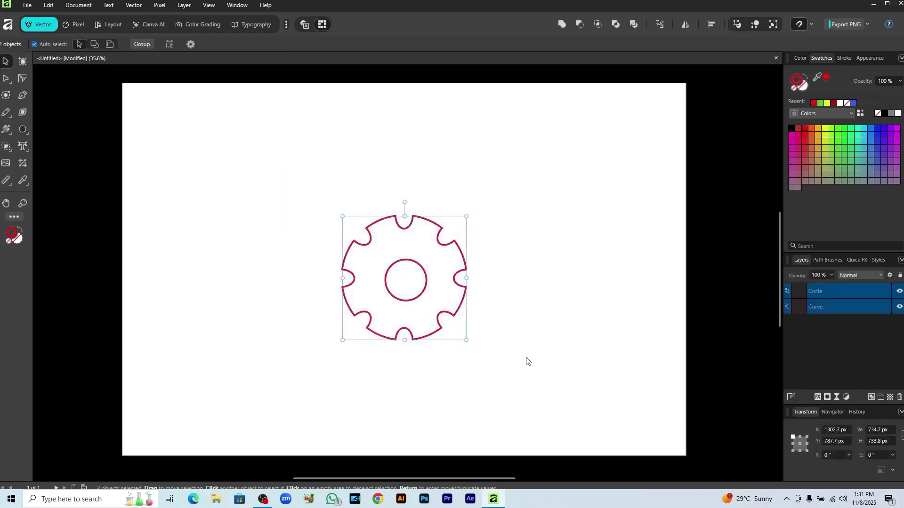
click(711, 26)
click(741, 56)
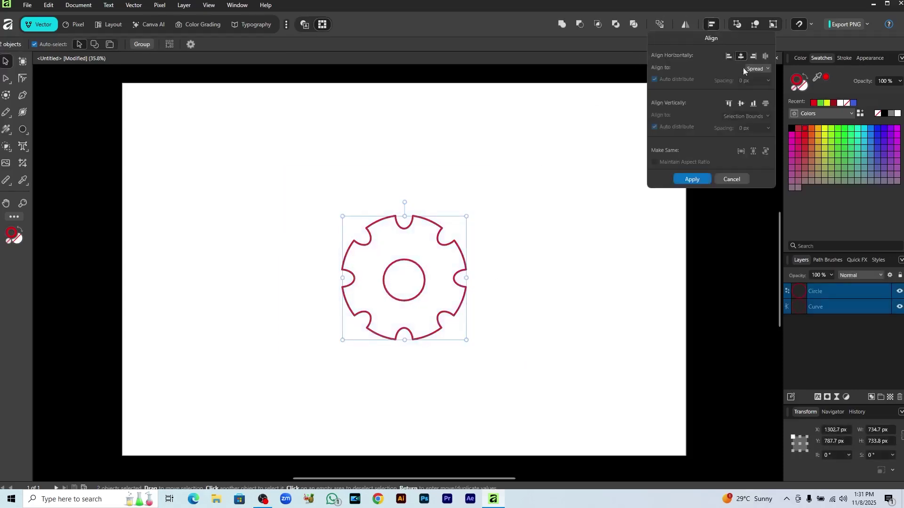
Centre the small circle vertically in the gear and subtract it to leave a hole
click(741, 104)
click(703, 180)
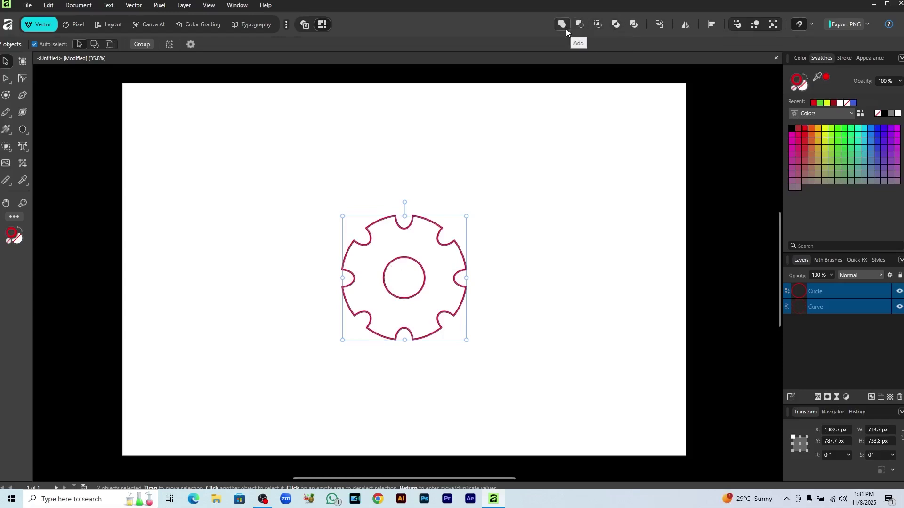
click(579, 25)
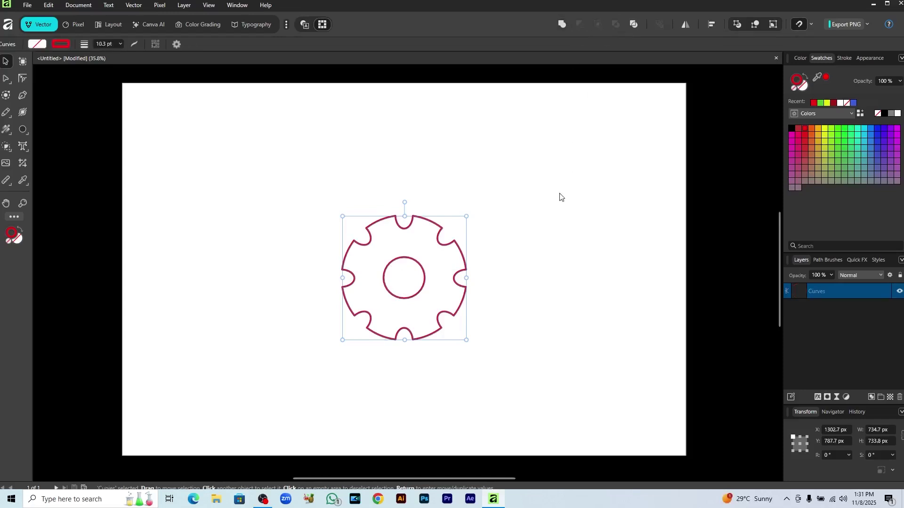
Turn the gear's red outline into a solid red fill, then sketch a small ellipse beside it
click(521, 226)
drag(419, 278, 448, 289)
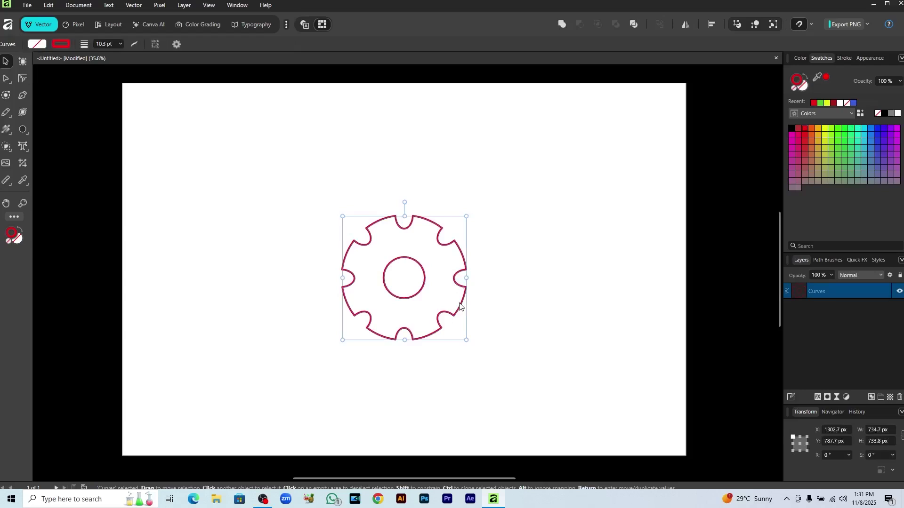
key(shift+x)
key(ctrl+d)
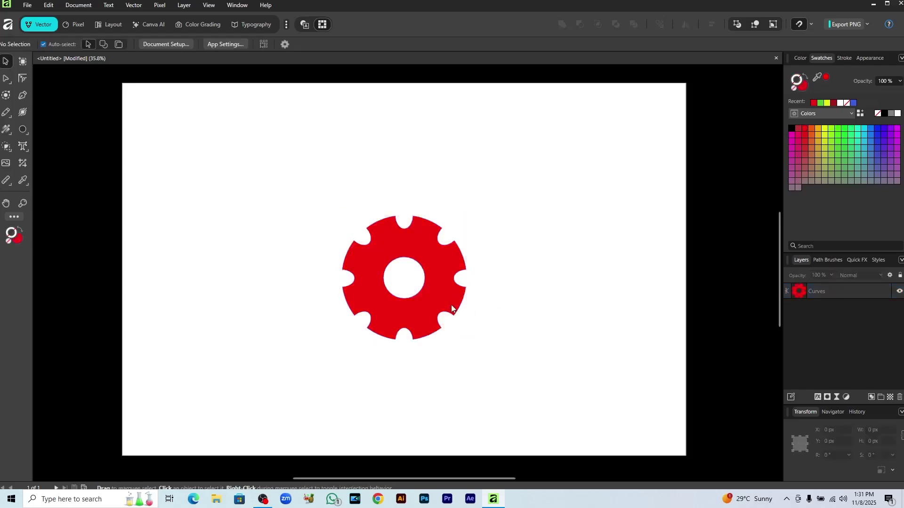
key(e)
drag(449, 298, 480, 269)
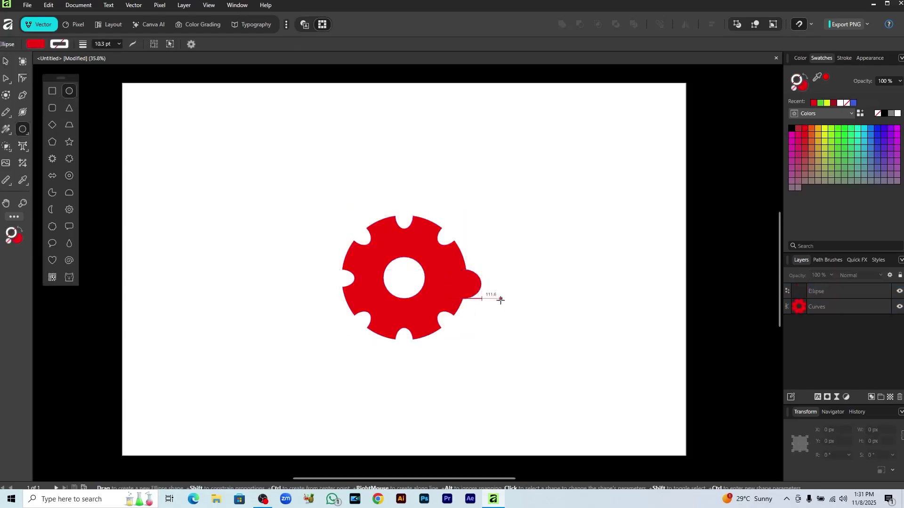
Undo the stray small ellipse and return to the Move tool
key(ctrl+z)
key(v)
key(e)
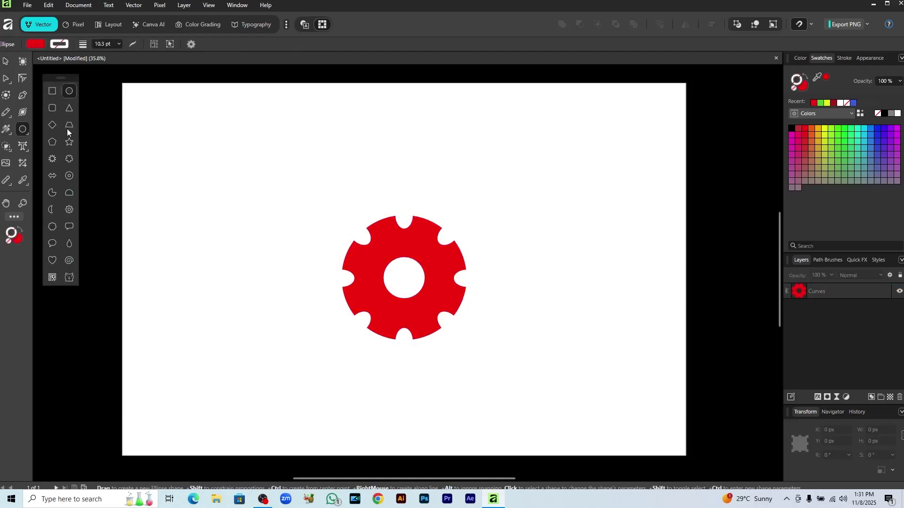
click(9, 67)
Move the red gear to the page's upper left and shrink it to about 465 px wide
drag(413, 324, 236, 222)
drag(289, 238, 213, 166)
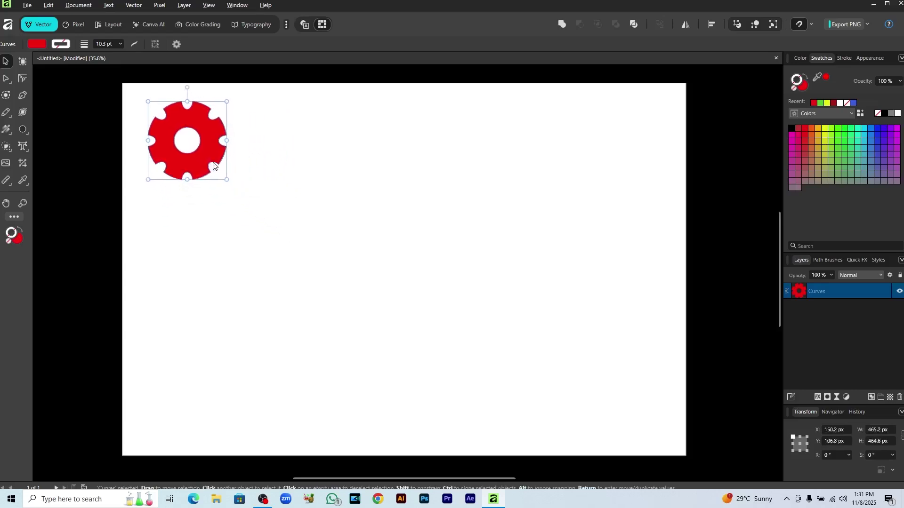
click(365, 253)
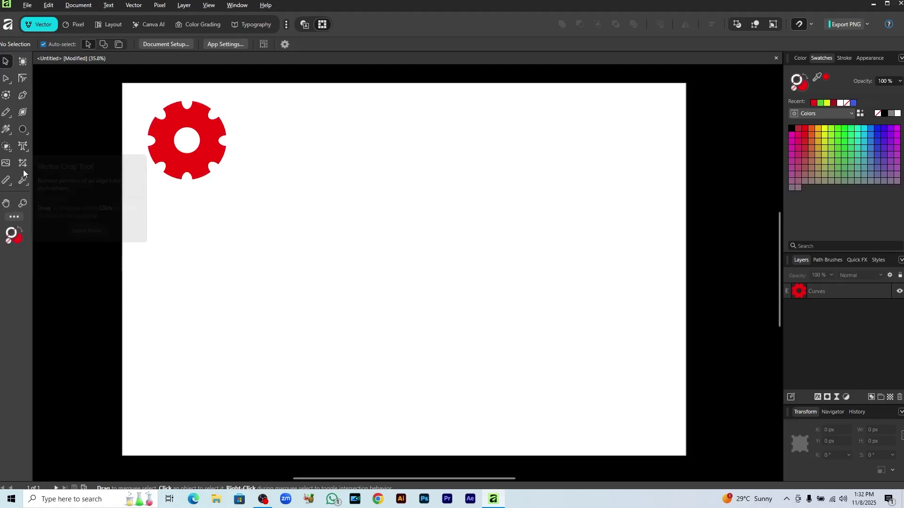
Switch the gear's fill to a Linear gradient using the Fill tool
click(191, 160)
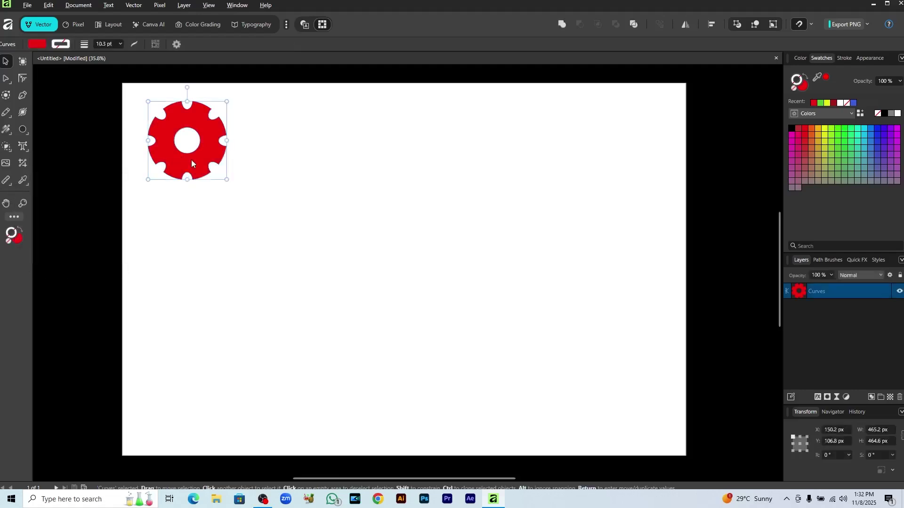
click(6, 131)
click(104, 44)
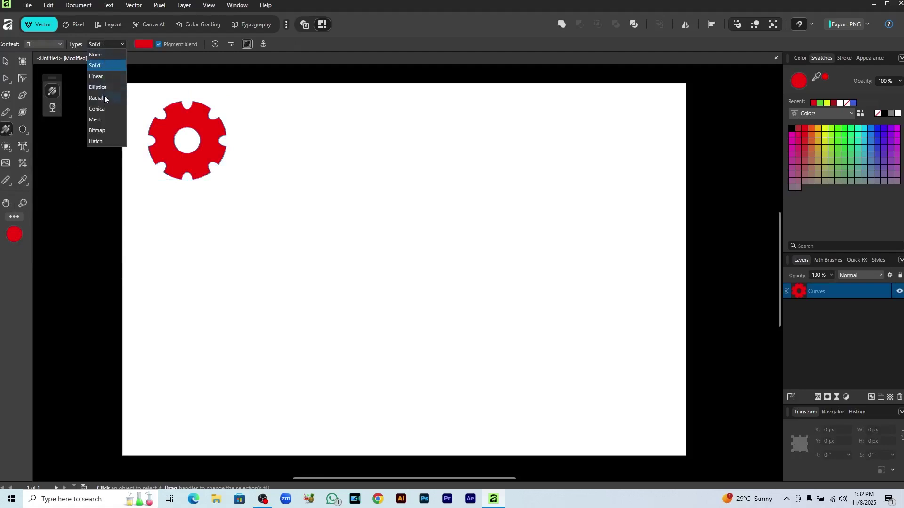
click(49, 47)
click(46, 45)
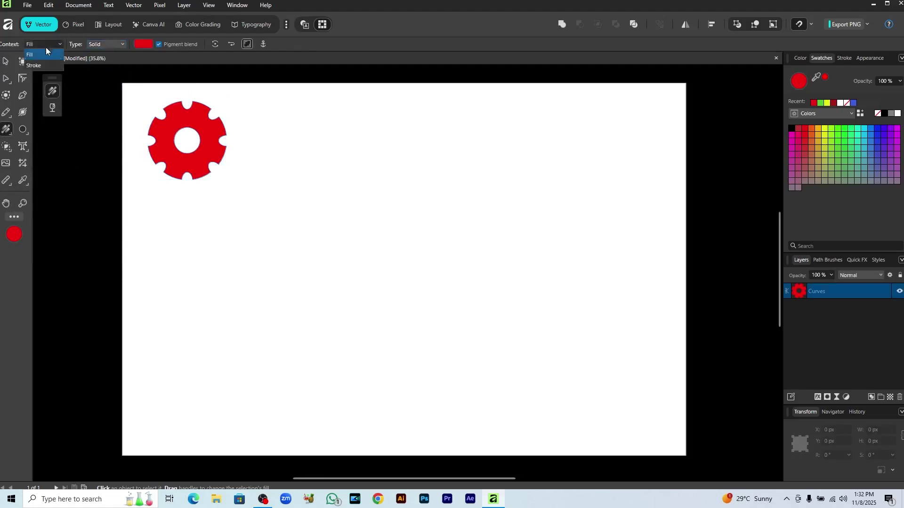
click(97, 43)
click(97, 43)
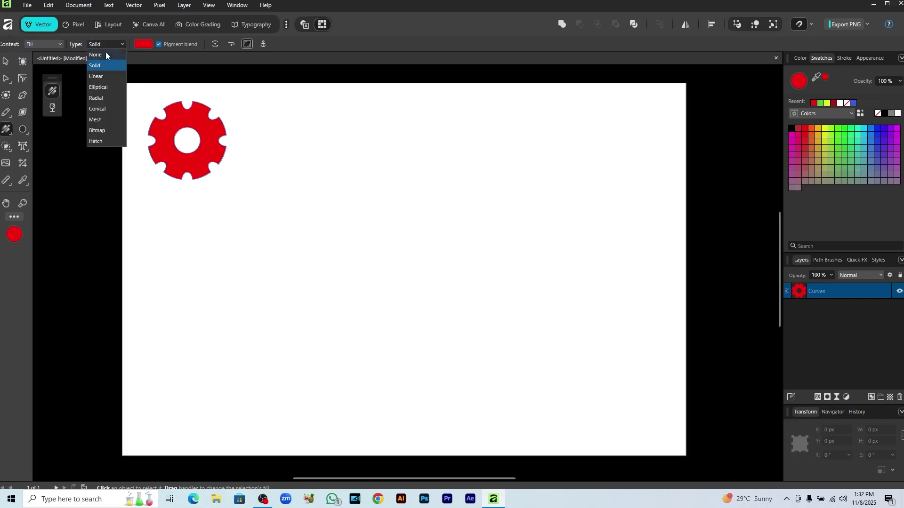
click(104, 76)
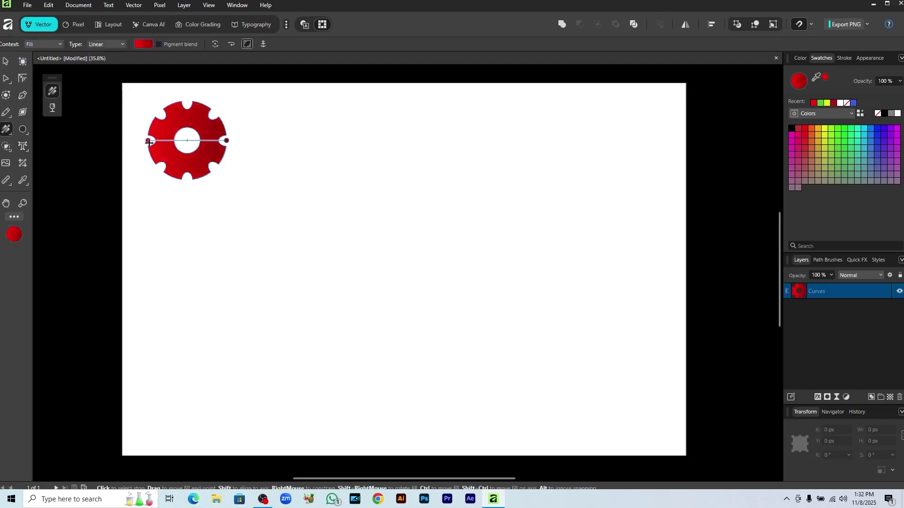
Recolour the gradient's left stop mint green and its right stop blue
click(144, 44)
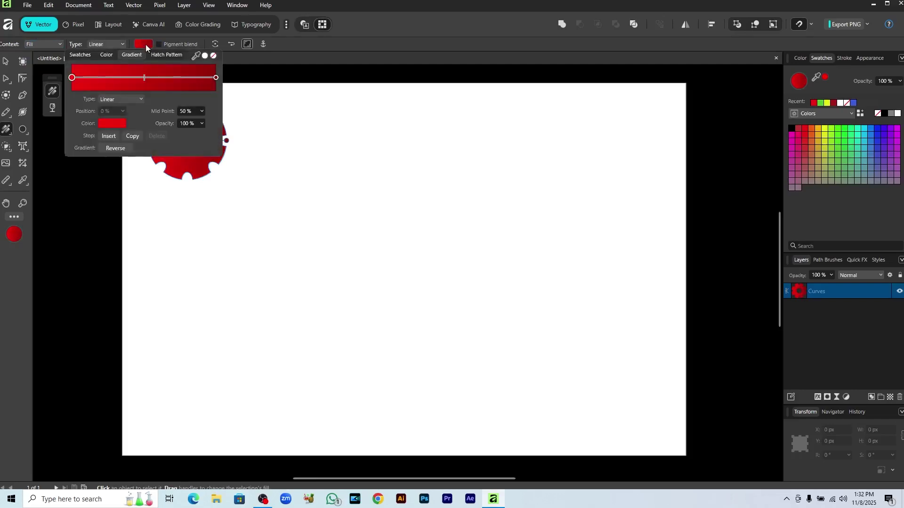
click(71, 79)
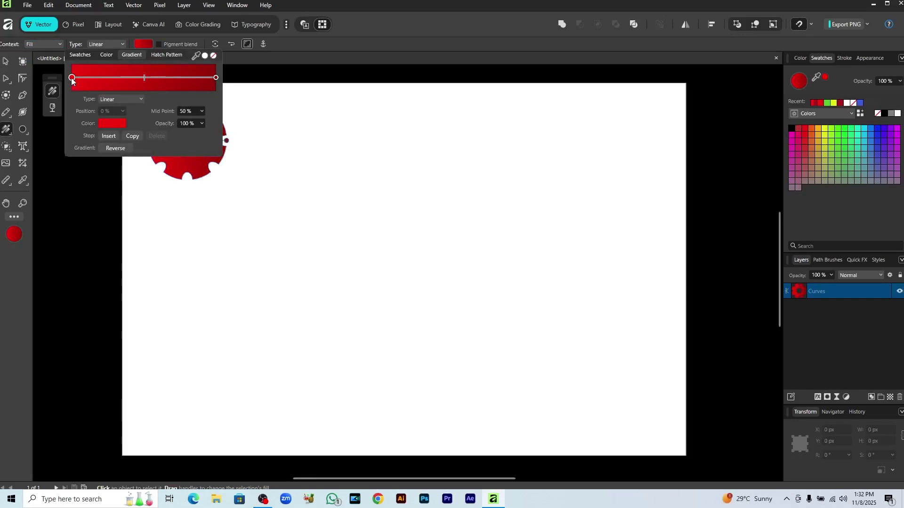
click(113, 123)
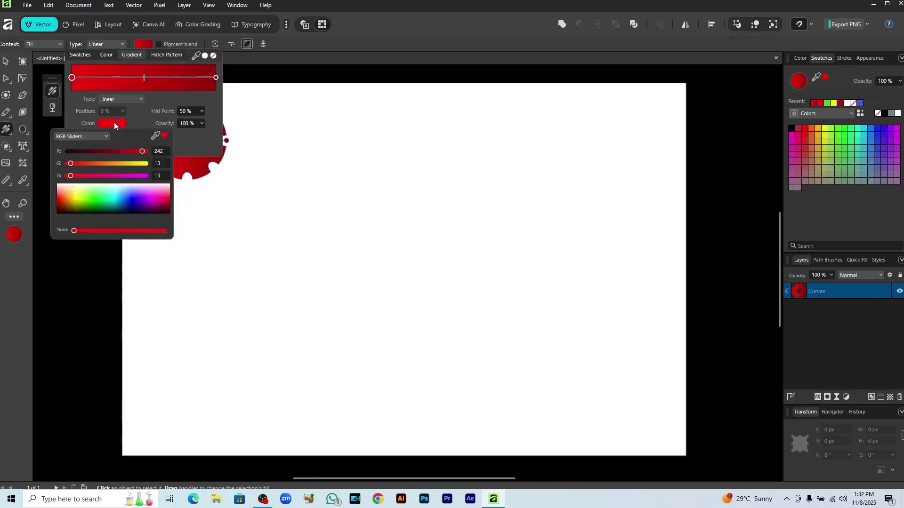
click(106, 192)
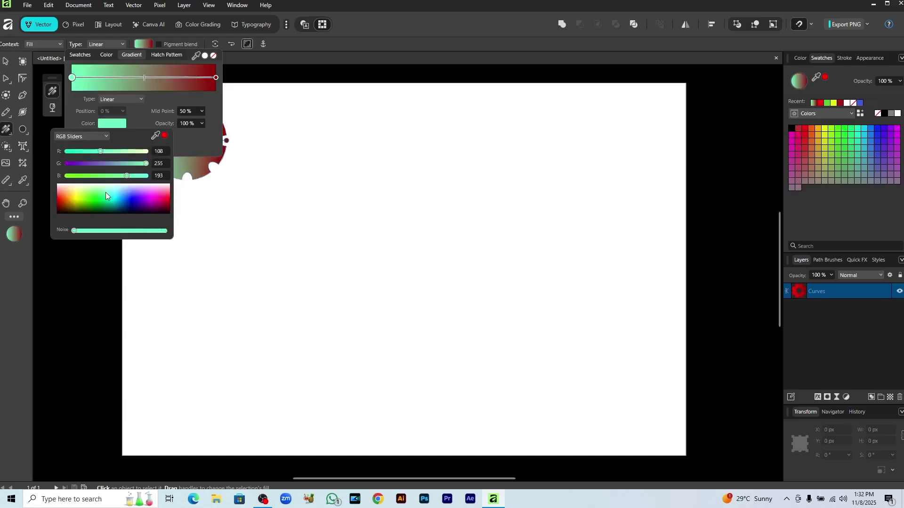
click(216, 78)
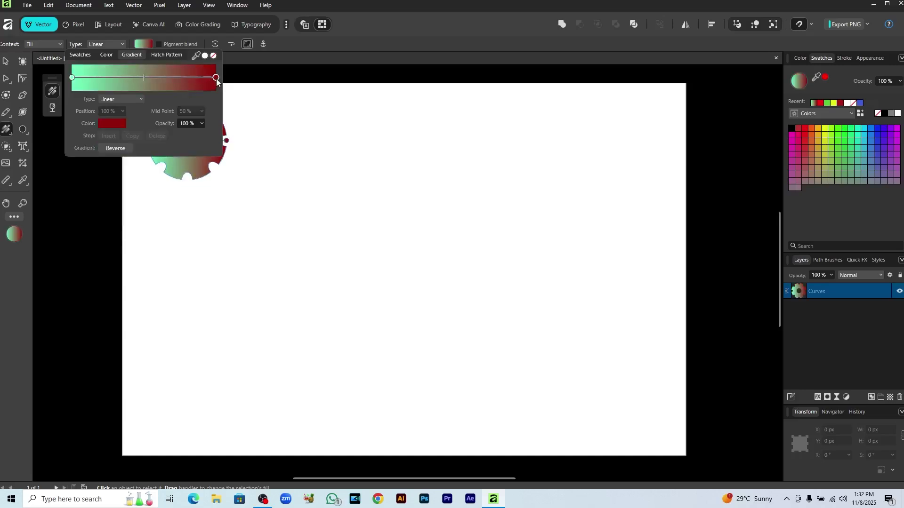
click(115, 125)
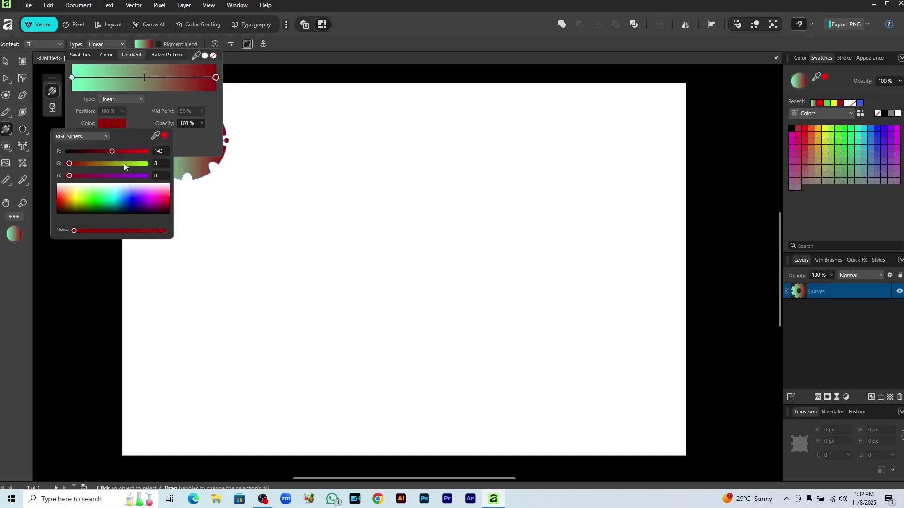
click(131, 198)
click(288, 171)
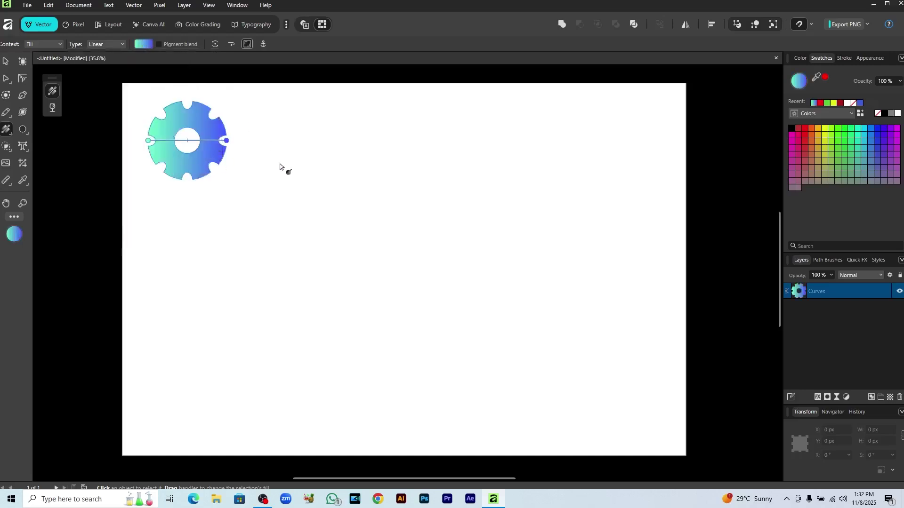
Drag the gradient midpoint to widen the green and change the gradient type to Radial
click(166, 146)
mouse_move(187, 141)
mouse_down()
mouse_move(201, 141)
mouse_move(174, 142)
mouse_move(197, 148)
mouse_move(176, 149)
mouse_move(191, 156)
mouse_up()
click(141, 45)
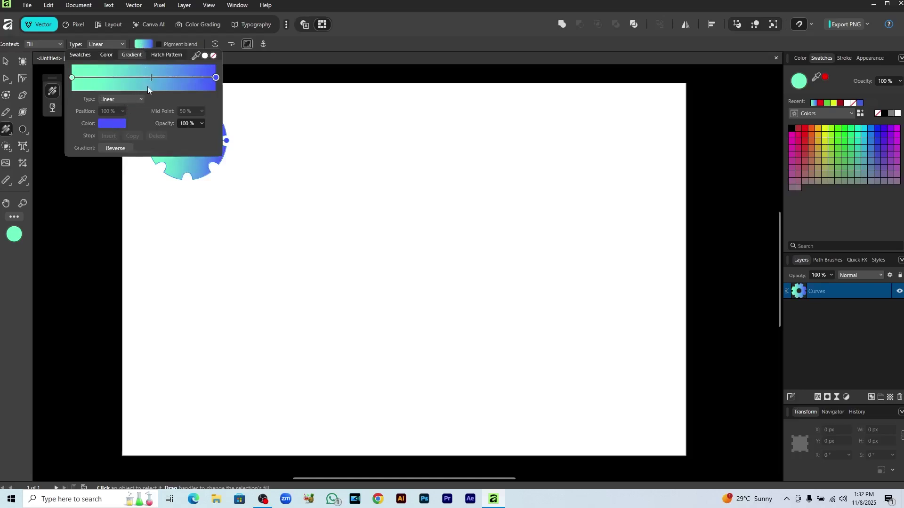
click(141, 101)
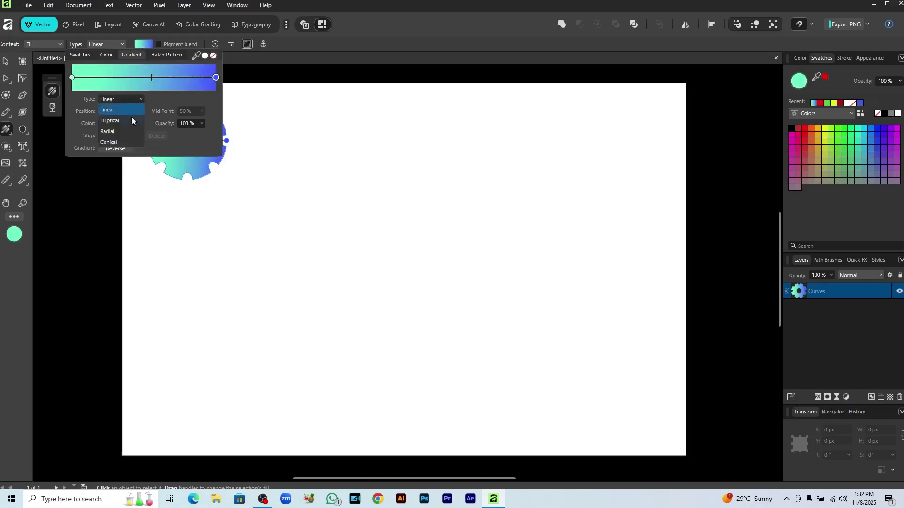
click(123, 131)
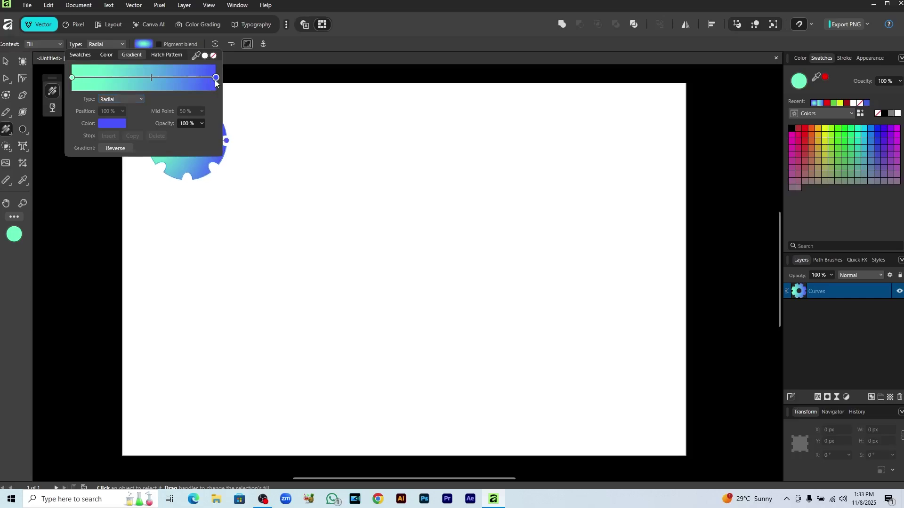
Lower the blue end stop's opacity to soften the mint-to-blue blend
click(202, 123)
drag(203, 135, 158, 135)
click(275, 182)
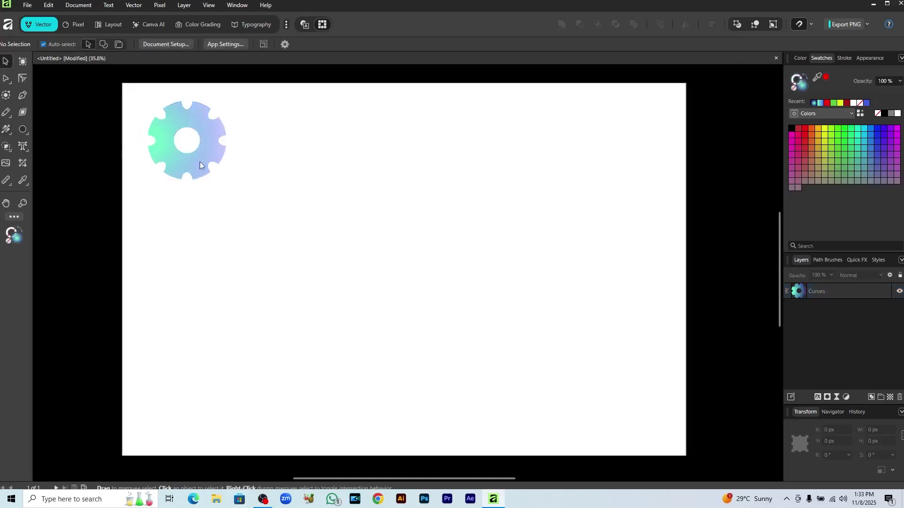
click(203, 162)
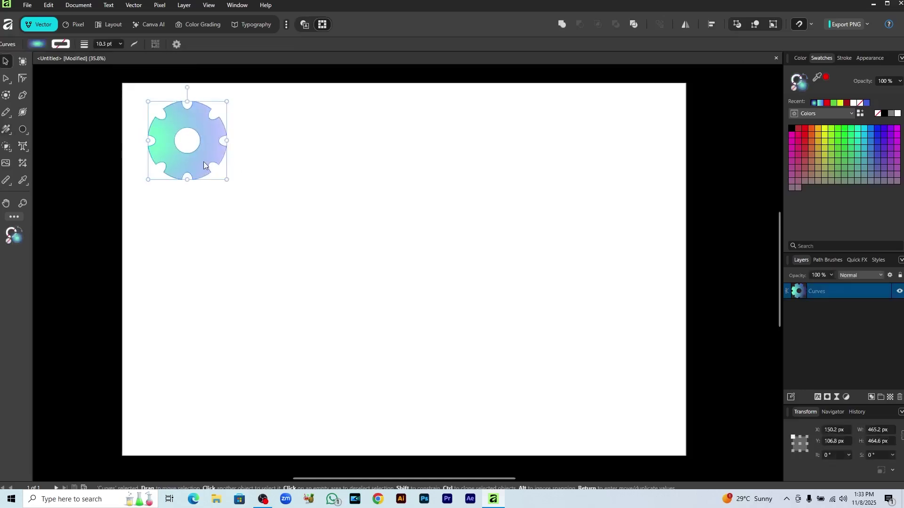
Add the text 'DANISH' right of the gear in 96 pt Ethnocentric
click(23, 147)
click(327, 172)
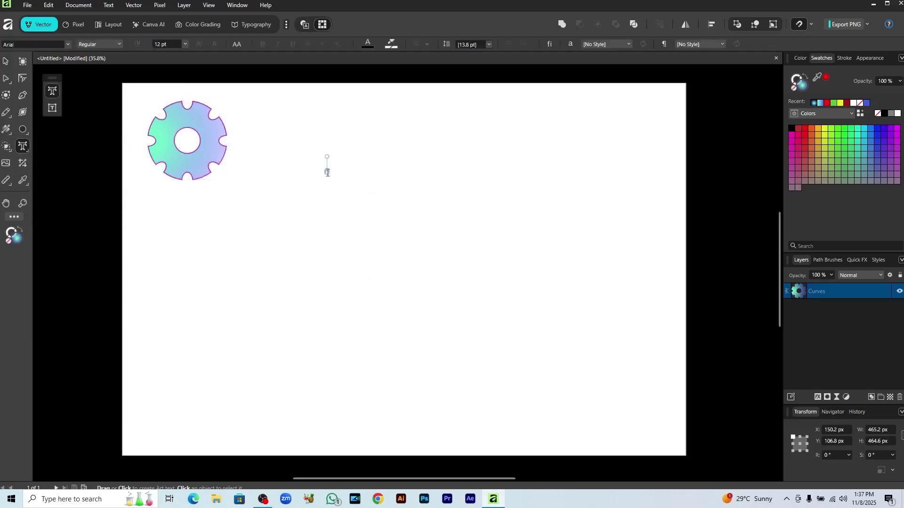
text(DANISH)
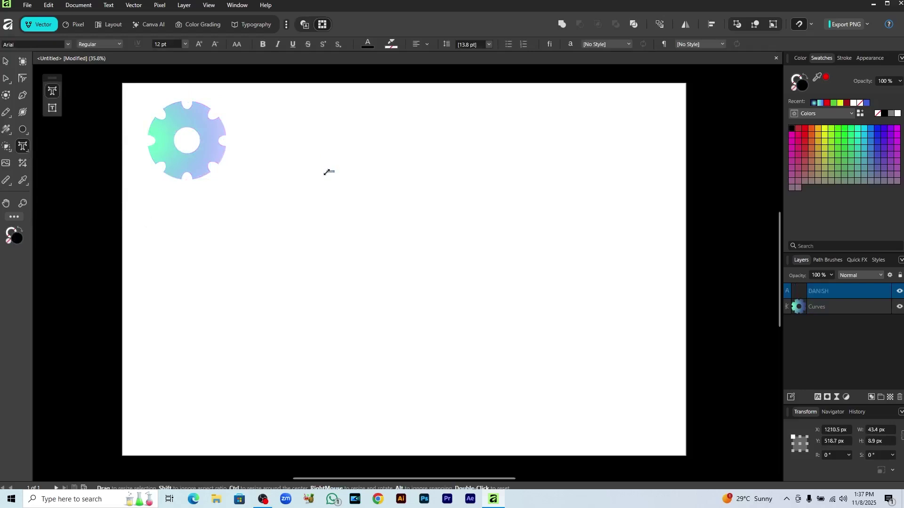
click(186, 44)
click(167, 198)
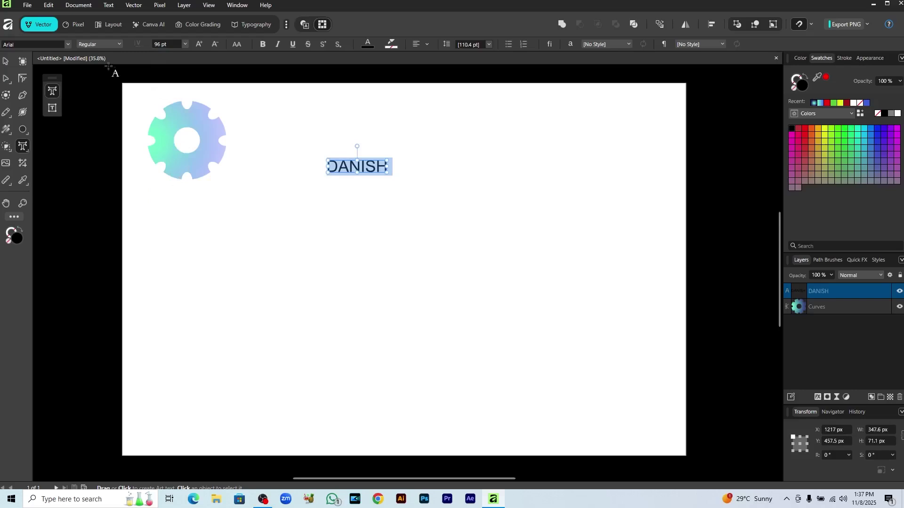
click(47, 43)
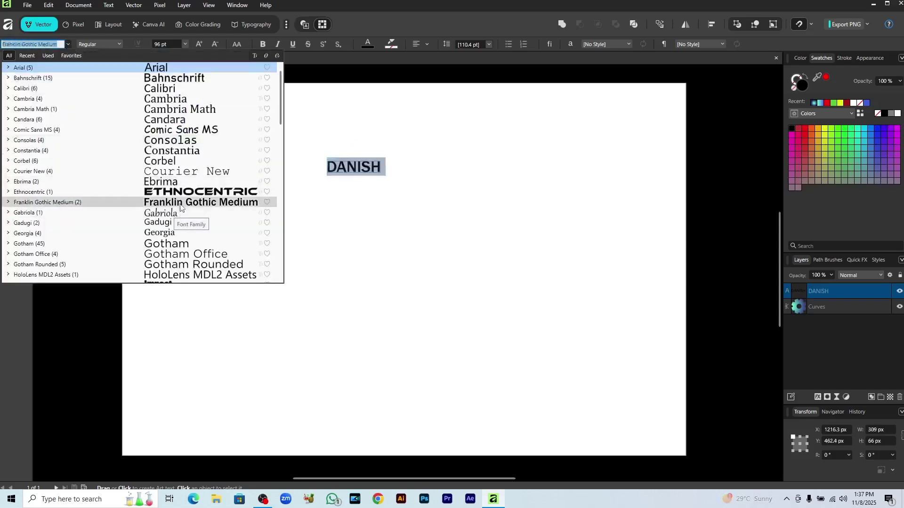
click(179, 190)
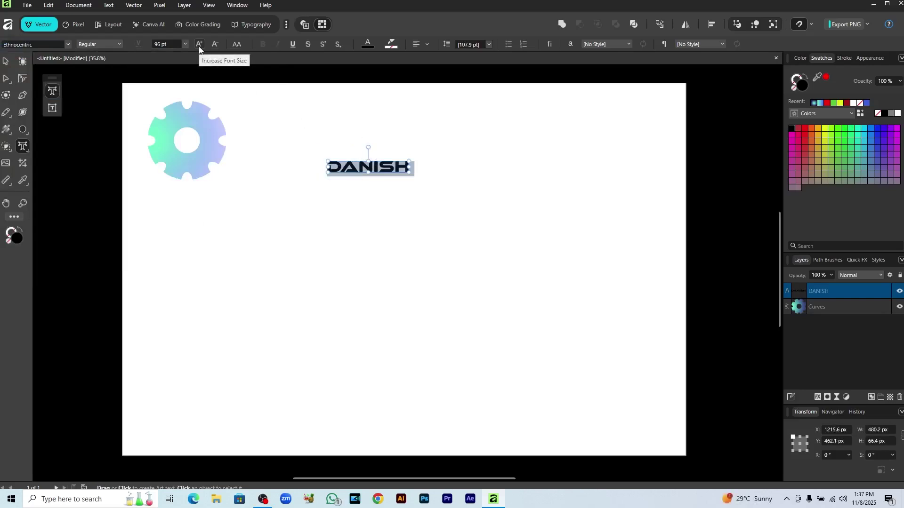
Convert the DANISH text to Lower Case from the change-case options
click(236, 45)
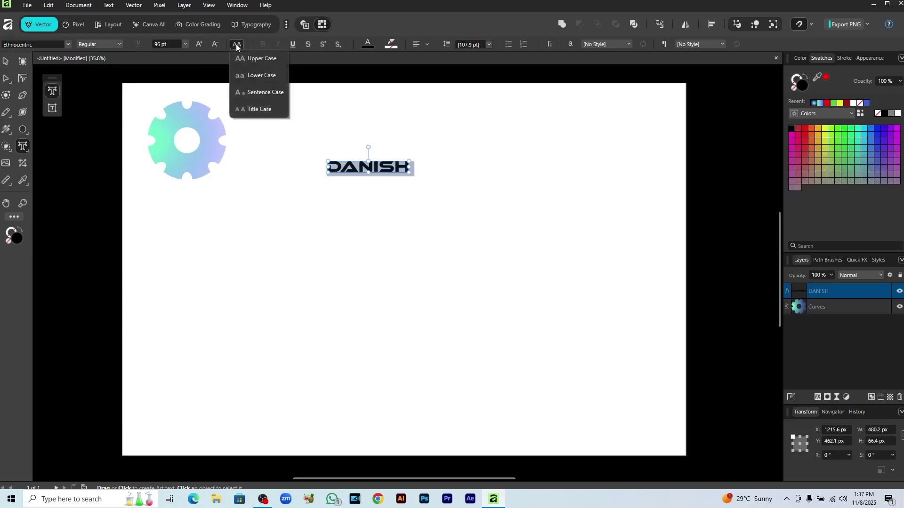
click(246, 65)
click(235, 43)
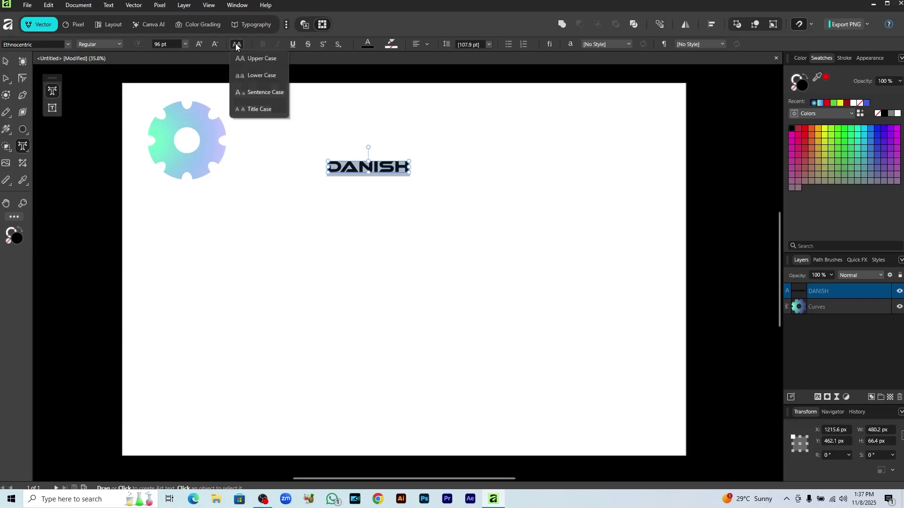
click(250, 75)
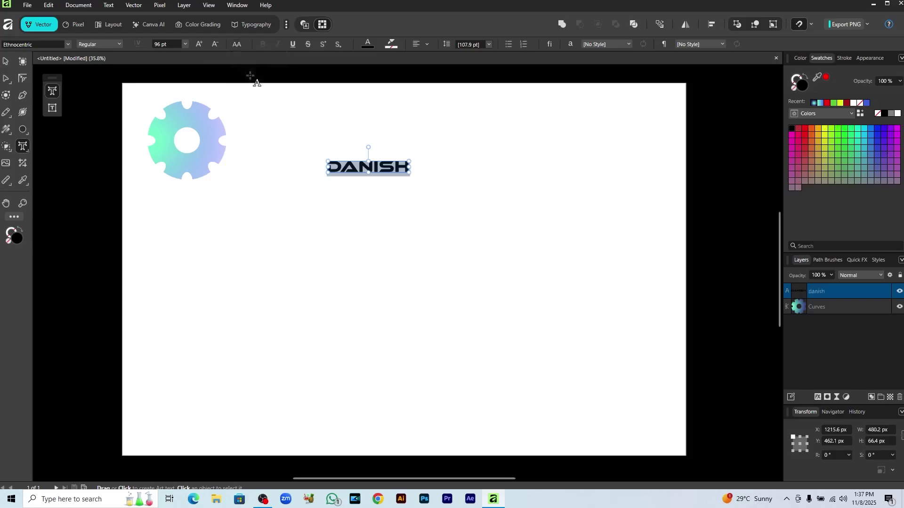
Browse the Typography and Color Grading workspaces, then return to the vector workspace
click(262, 28)
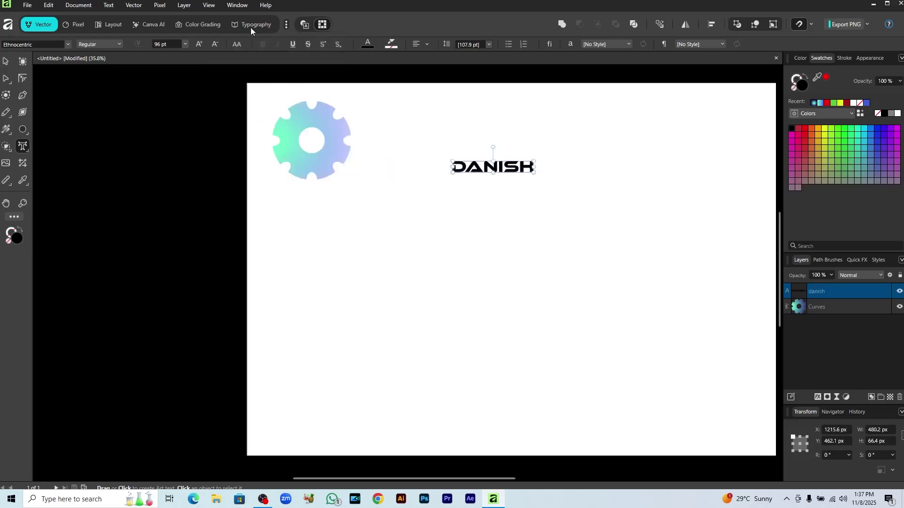
click(193, 23)
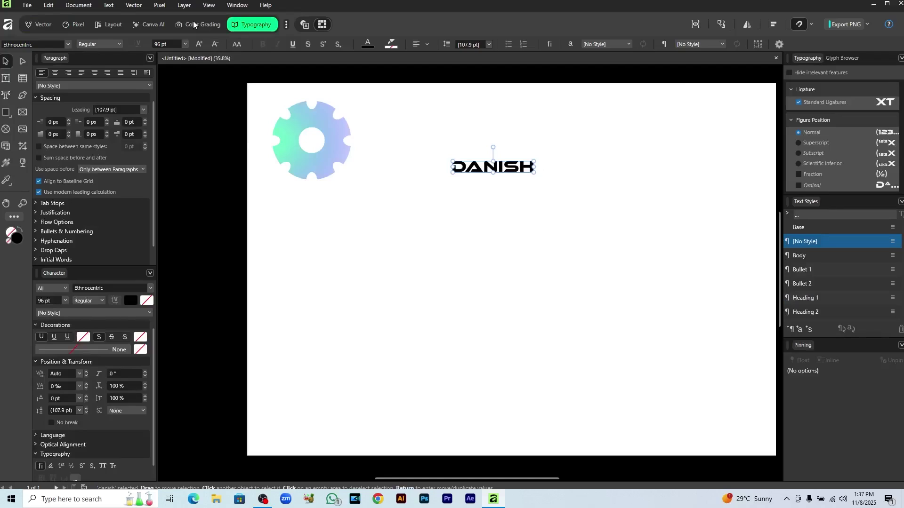
click(244, 30)
click(46, 24)
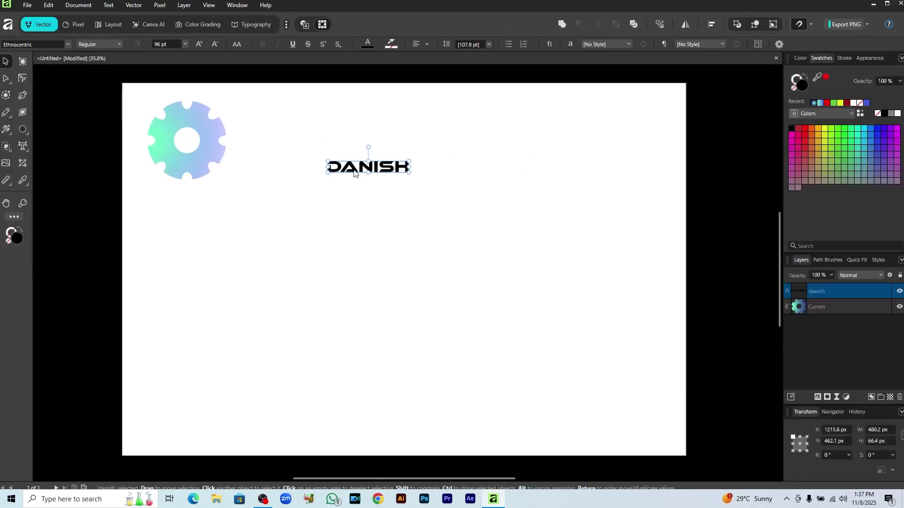
Try Underline and Strikeout on the DANISH text, leaving both off
click(293, 49)
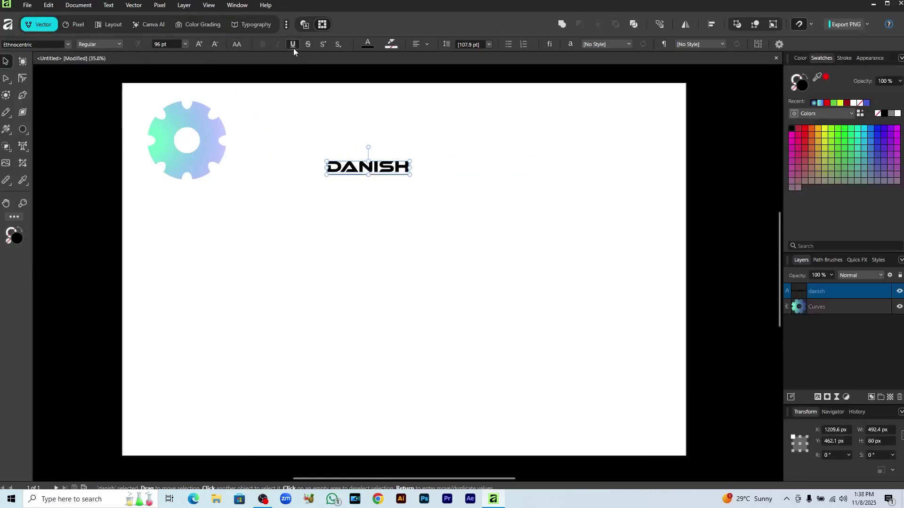
click(293, 48)
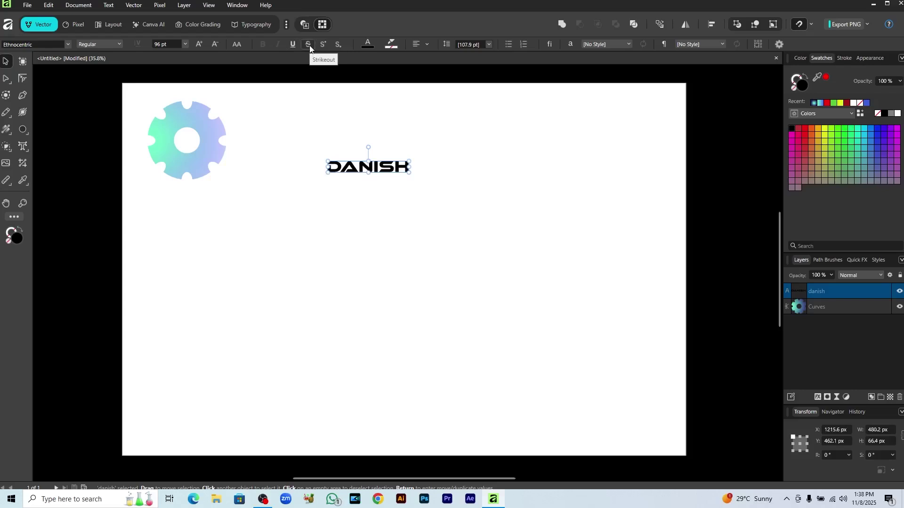
click(310, 46)
click(309, 45)
Colour the DANISH text pink (RGB 255, 108, 177)
click(368, 44)
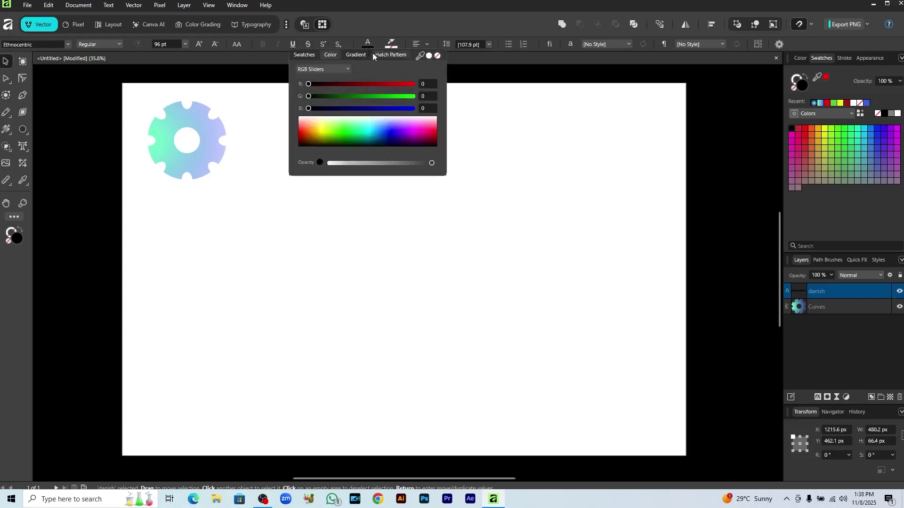
click(429, 125)
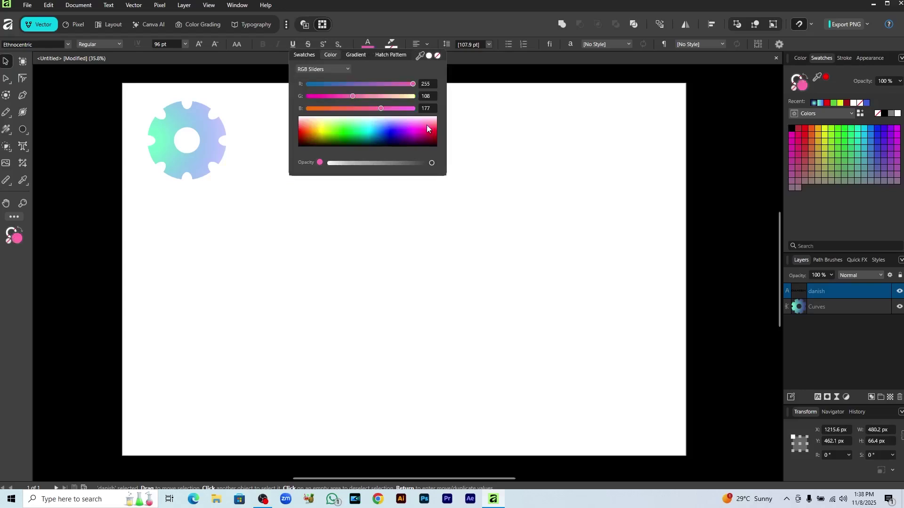
click(445, 147)
click(372, 170)
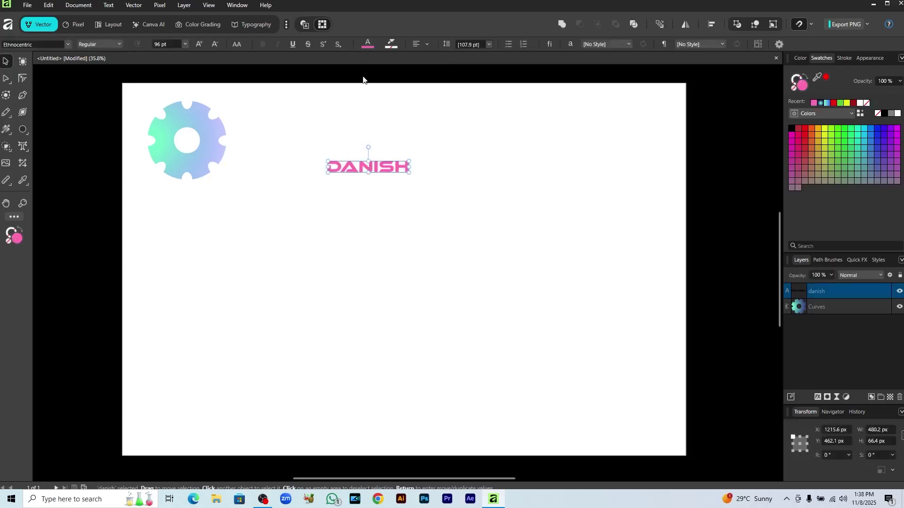
Preview a purple highlight on DANISH, then remove the highlight again
click(391, 46)
click(428, 131)
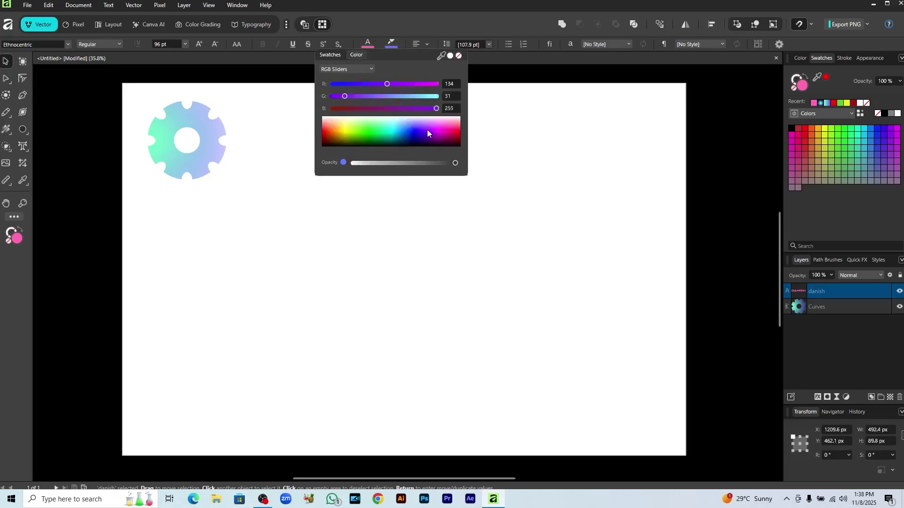
click(513, 205)
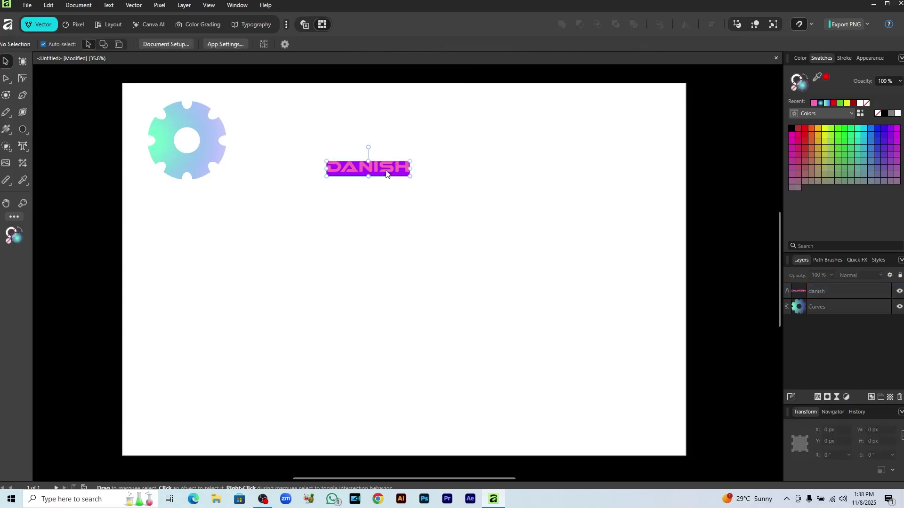
click(369, 168)
click(390, 44)
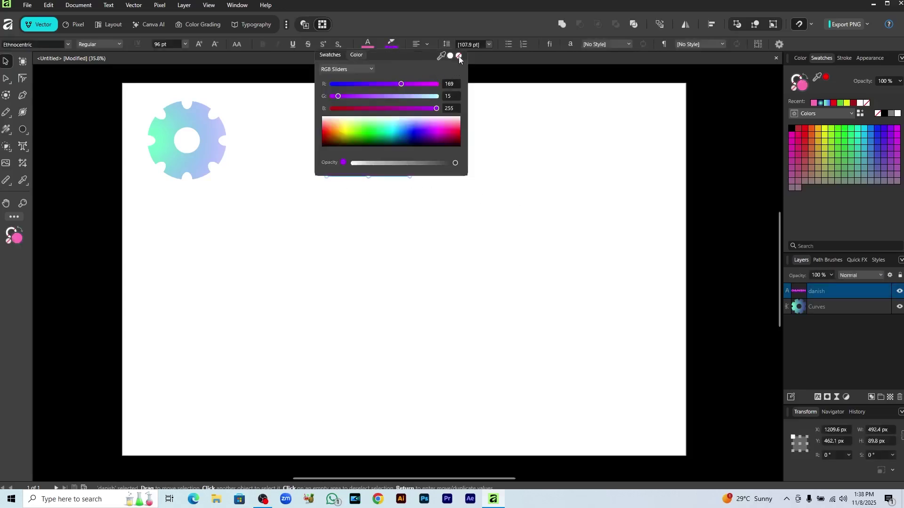
click(459, 57)
click(510, 121)
click(369, 173)
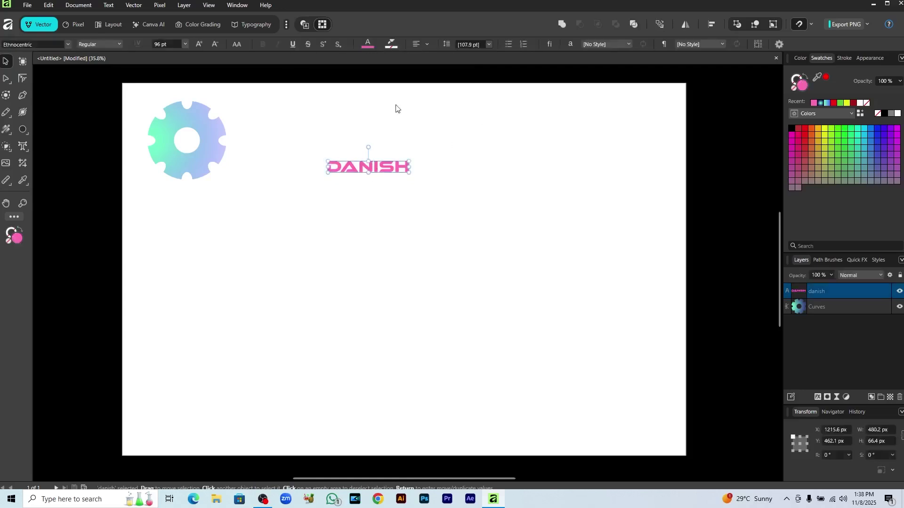
click(427, 43)
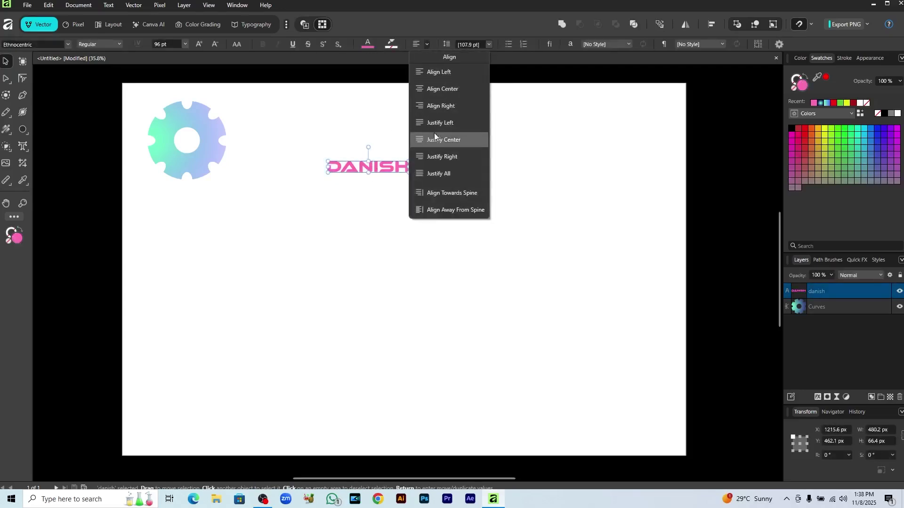
Scale the pink 'danish' text up to 187.3 pt, check the style lists, and nudge it slightly lower
click(520, 152)
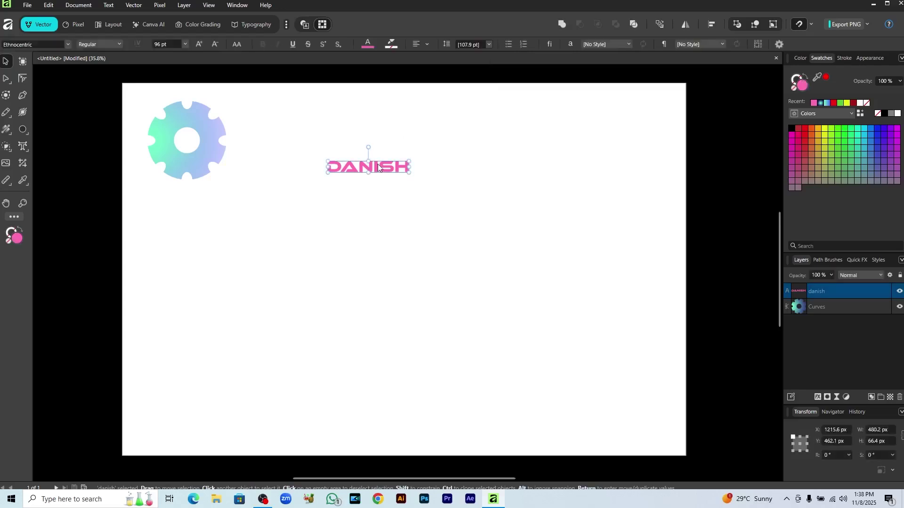
drag(409, 172, 481, 228)
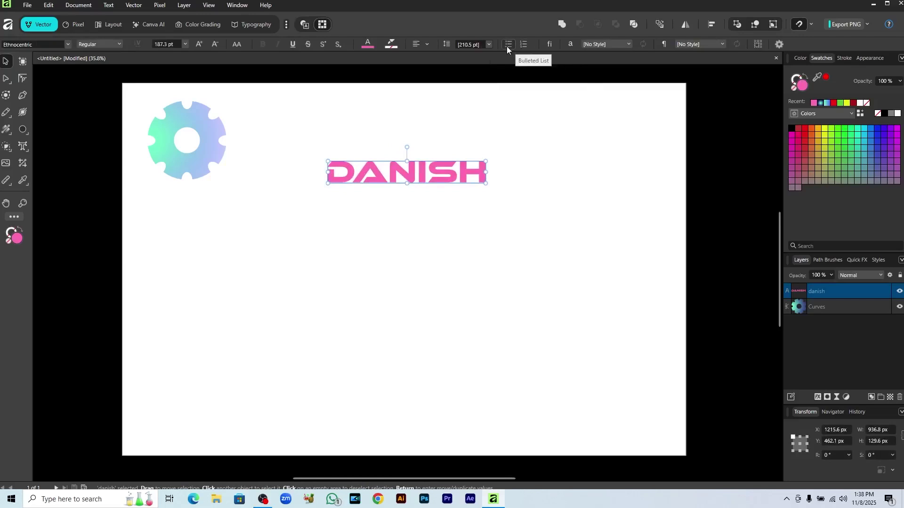
click(602, 45)
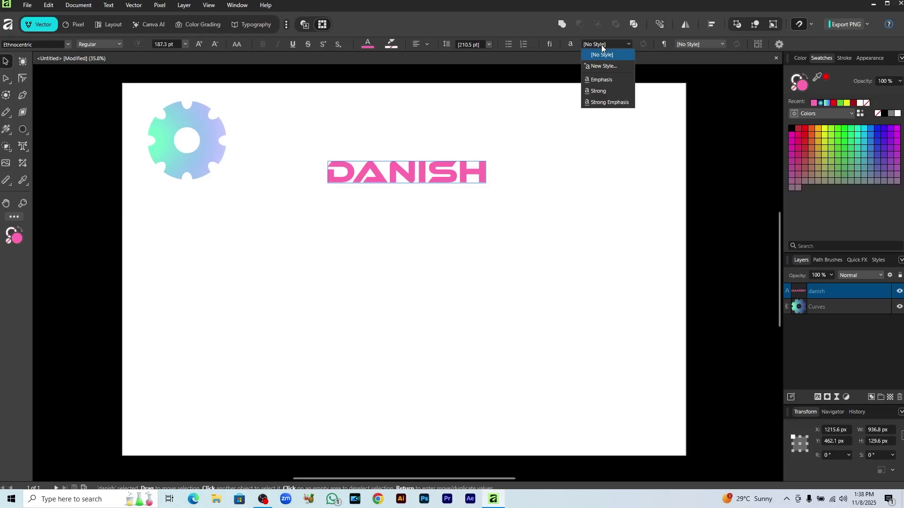
click(600, 44)
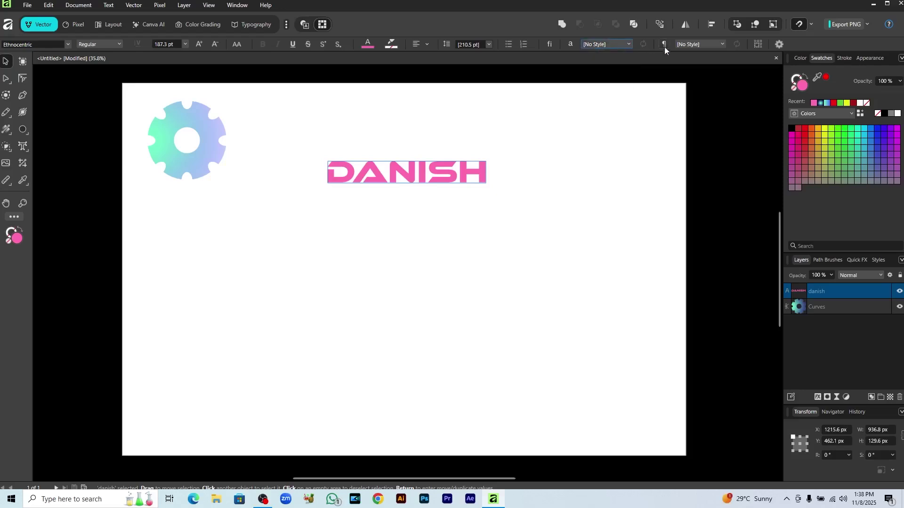
click(691, 45)
click(690, 45)
click(690, 45)
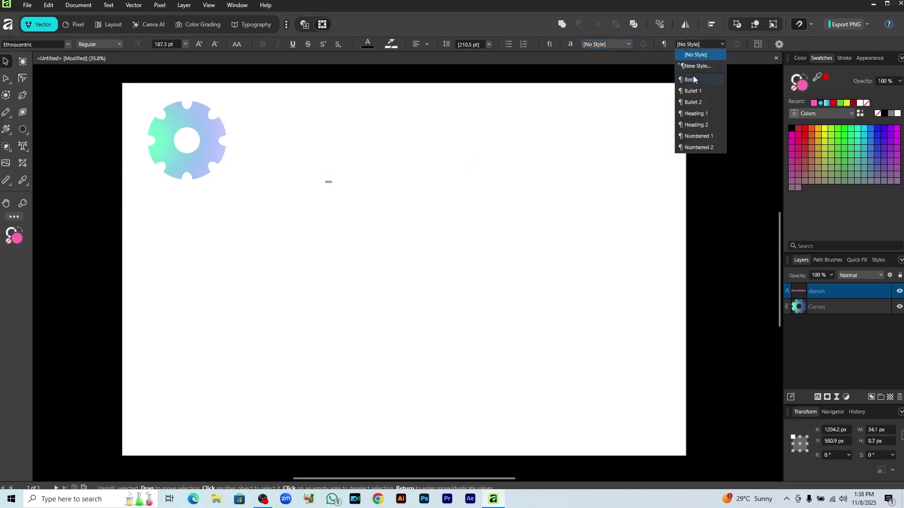
click(698, 45)
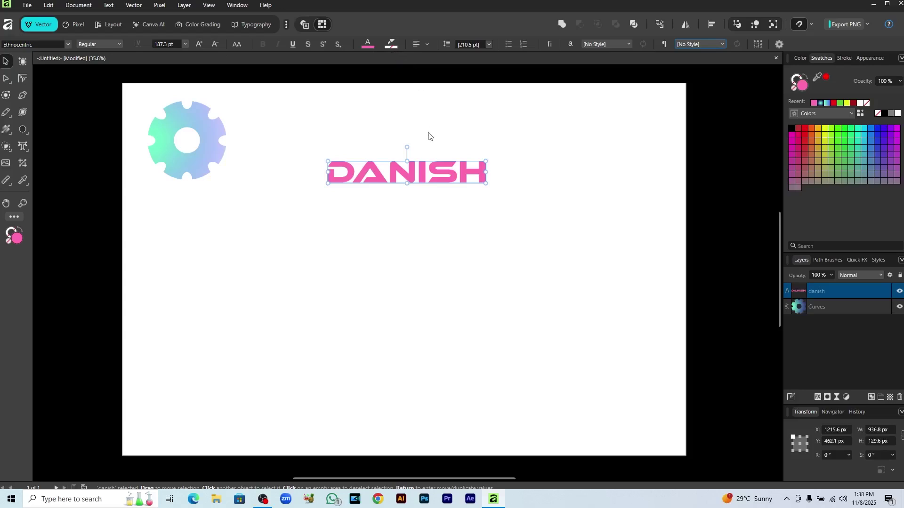
drag(443, 176, 445, 190)
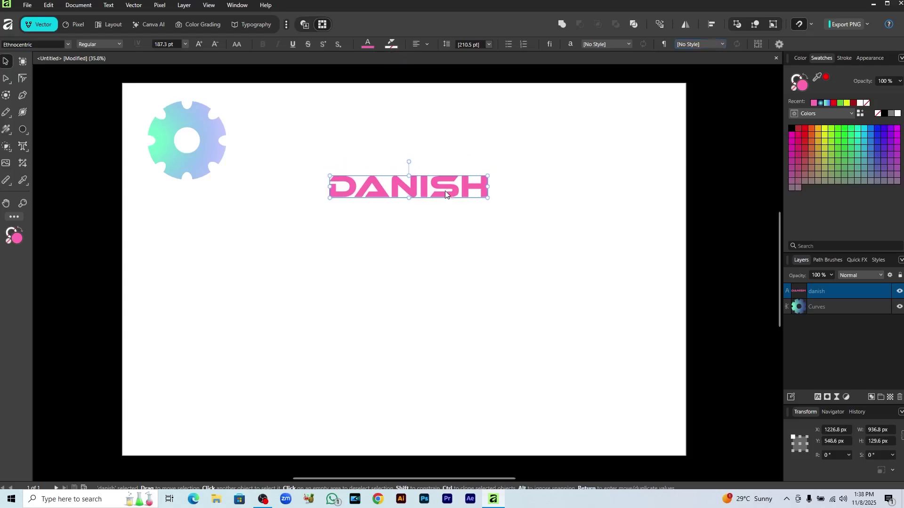
click(24, 147)
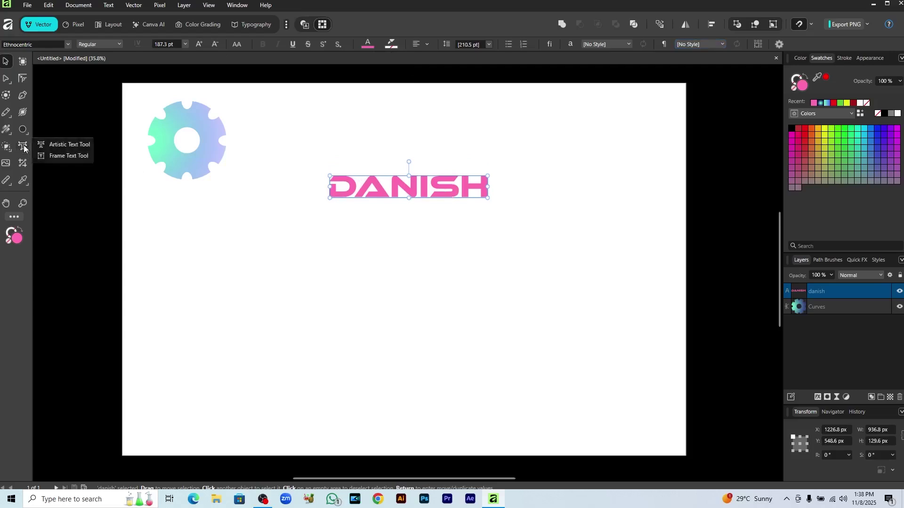
Draw a wavy S-shaped curve below DANISH with its fill removed
click(63, 157)
key(ctrl+plus)
click(23, 96)
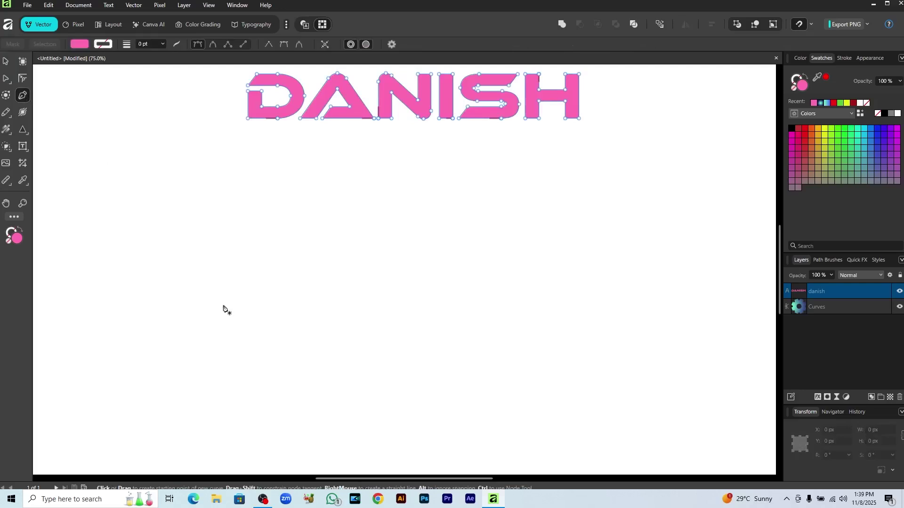
click(228, 310)
drag(335, 270, 402, 305)
drag(567, 267, 601, 182)
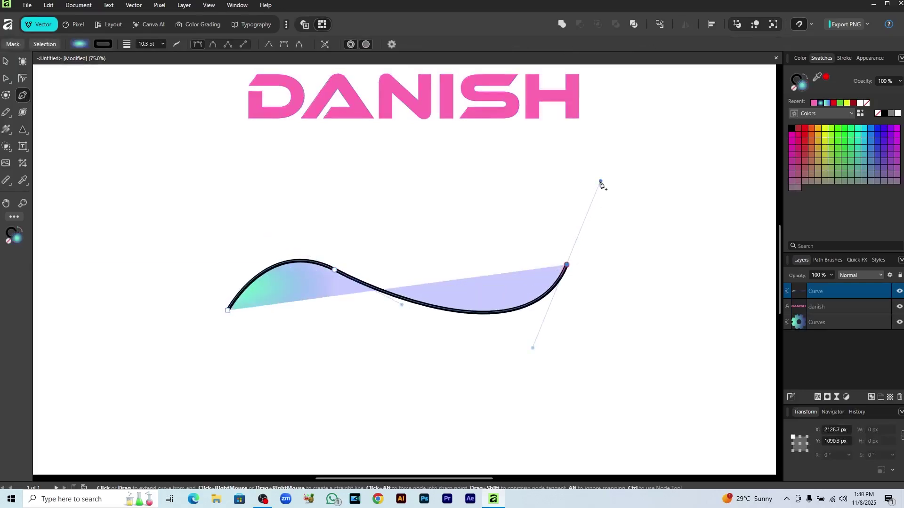
key(x)
key(x)
key(slash)
key(v)
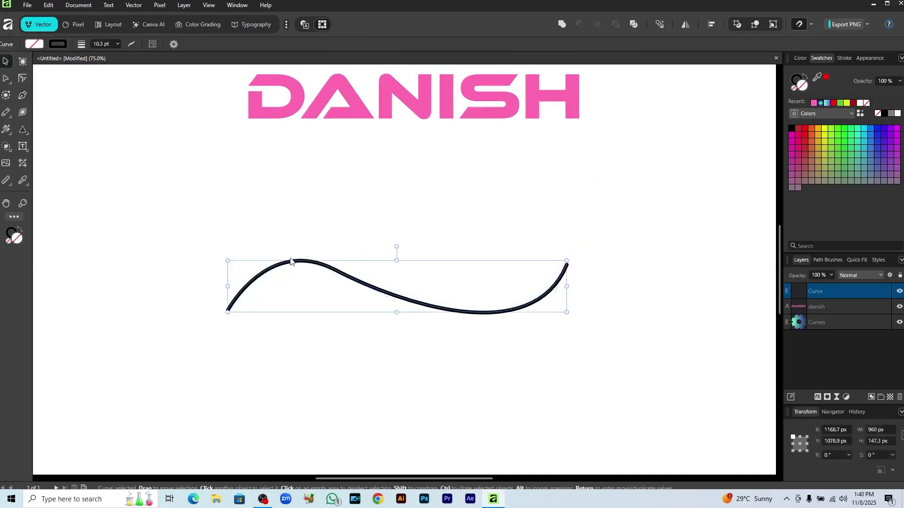
Try frame text on the curve, then undo back to the plain path
click(22, 147)
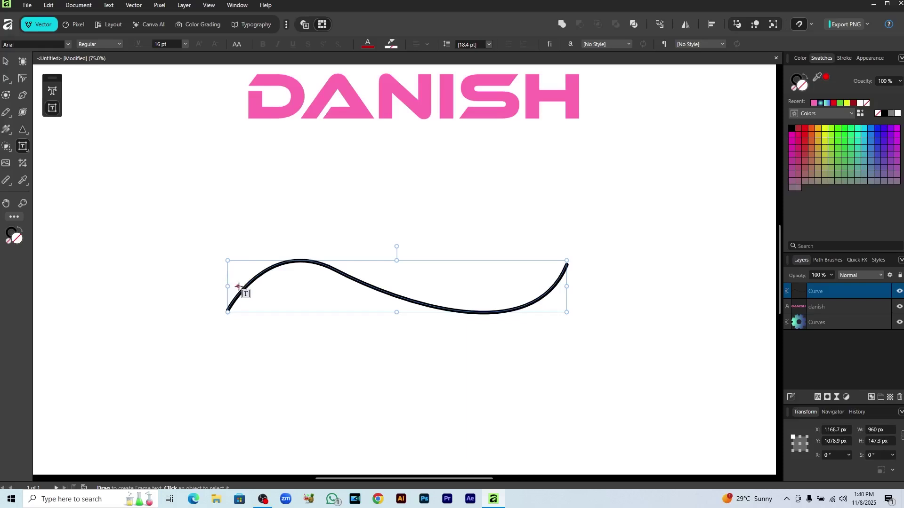
click(245, 288)
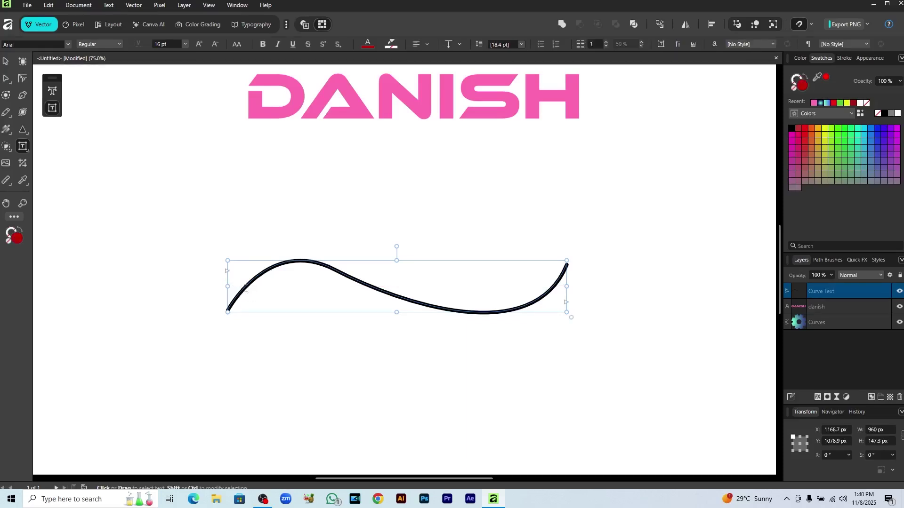
text(DFDS;FKS)
text(DSFKSDF)
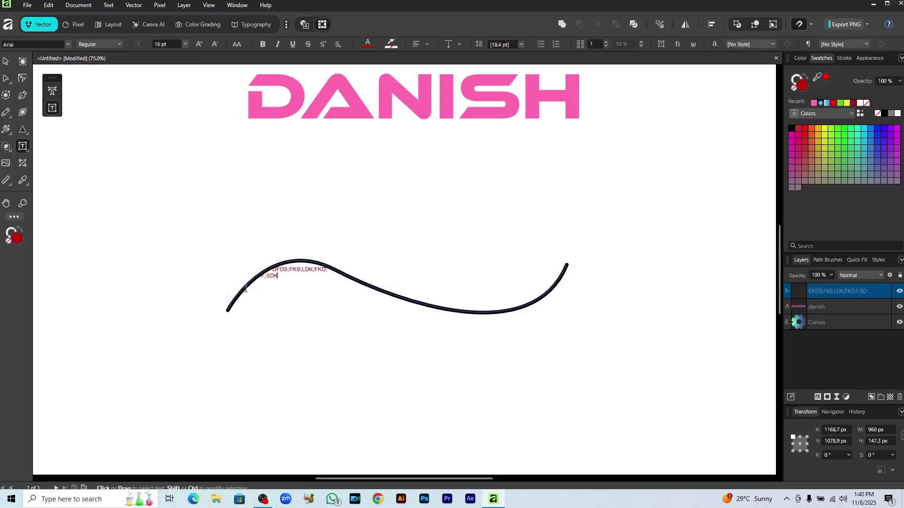
key(ctrl+z)
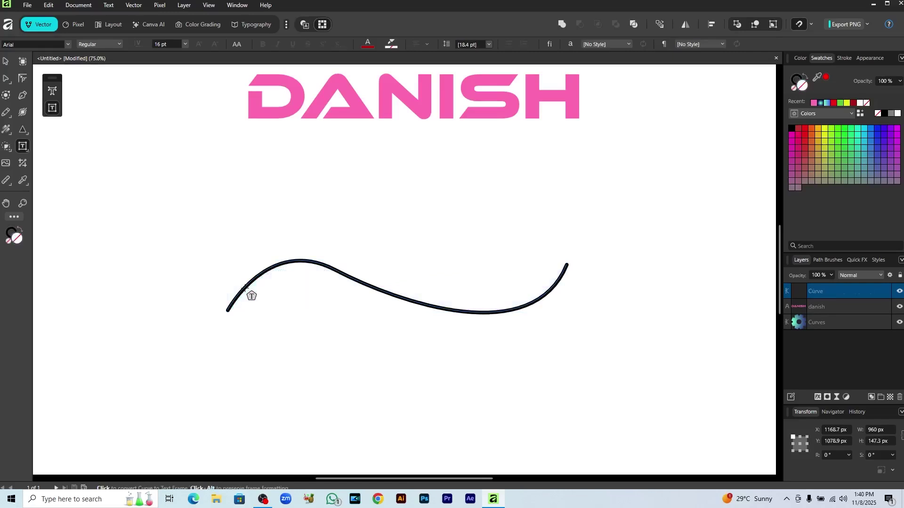
key(ctrl+z)
Type a long line of capital letters along the curve as artistic text
right_click(23, 150)
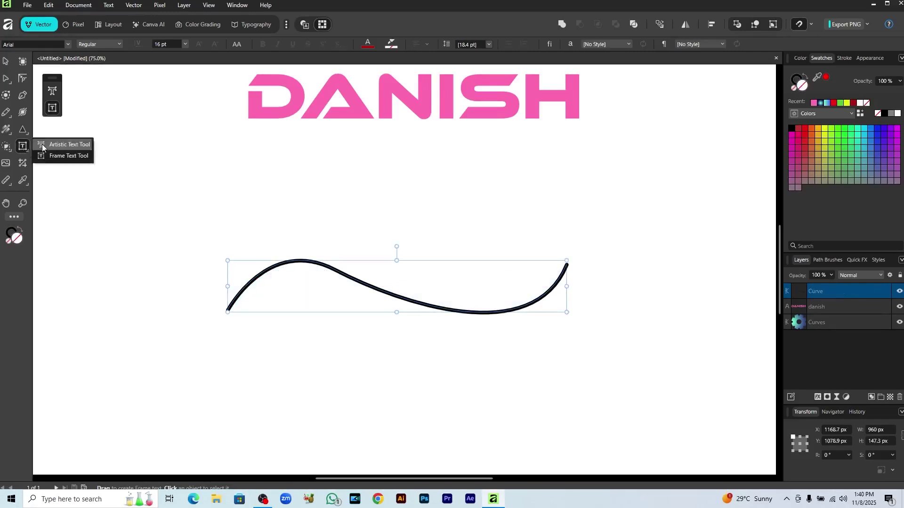
click(46, 143)
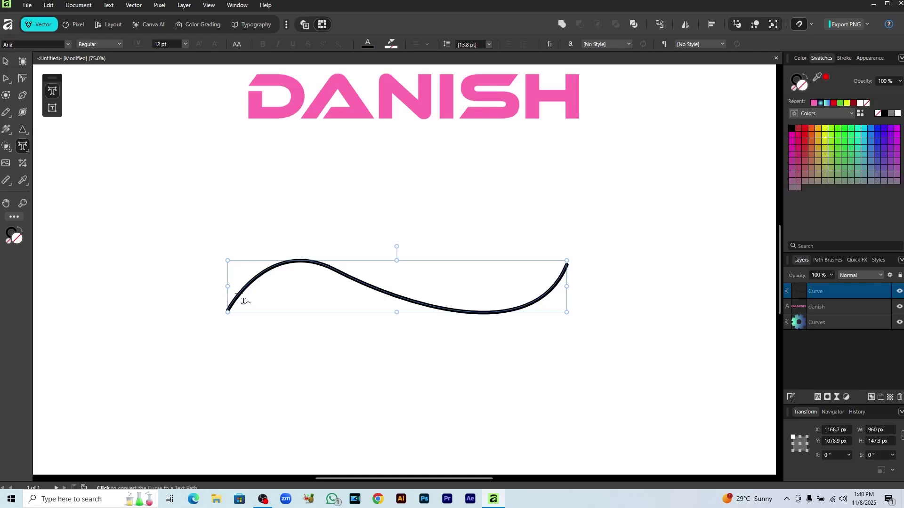
click(240, 298)
text(ASJDLSA)
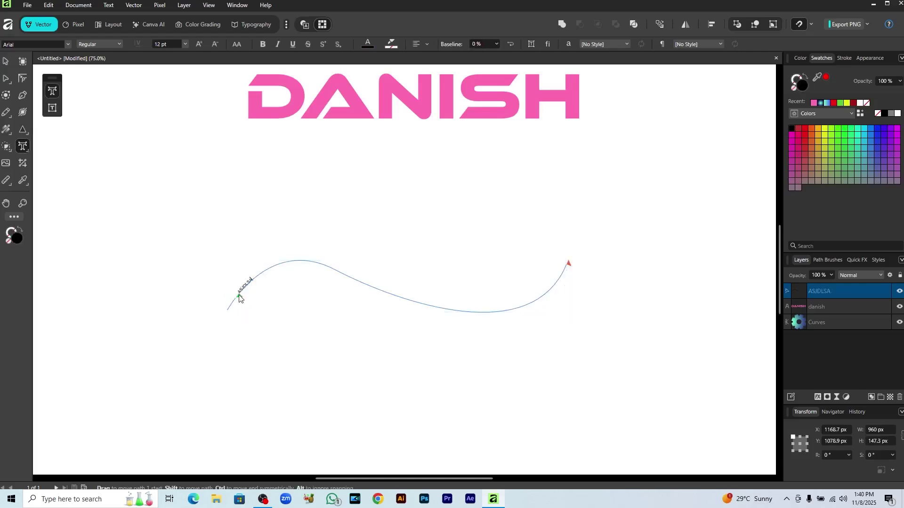
text(JDLJASDJLSADLAJDLJLASJDLJAS)
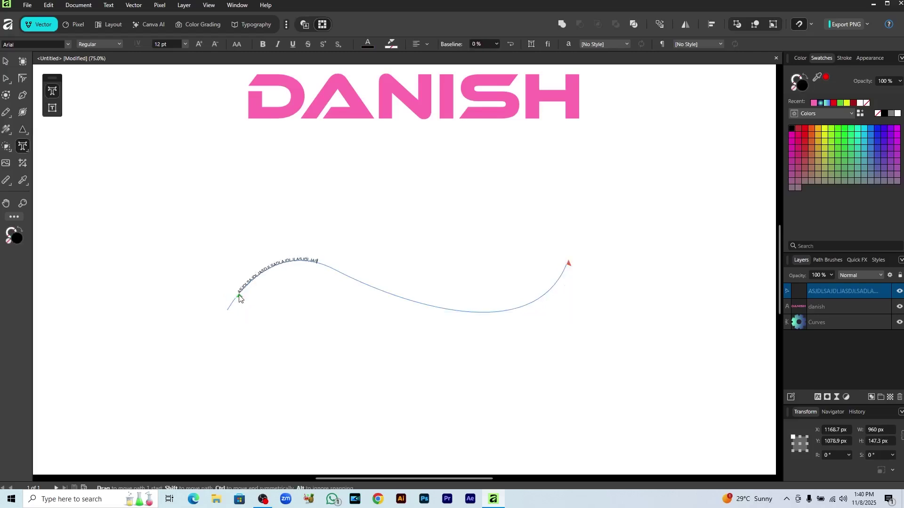
text(LDJLASJDLJASLDJLASJDJASLJDLJASDLJA)
Set the text on the path to 24 pt
key(ctrl+a)
key(Escape)
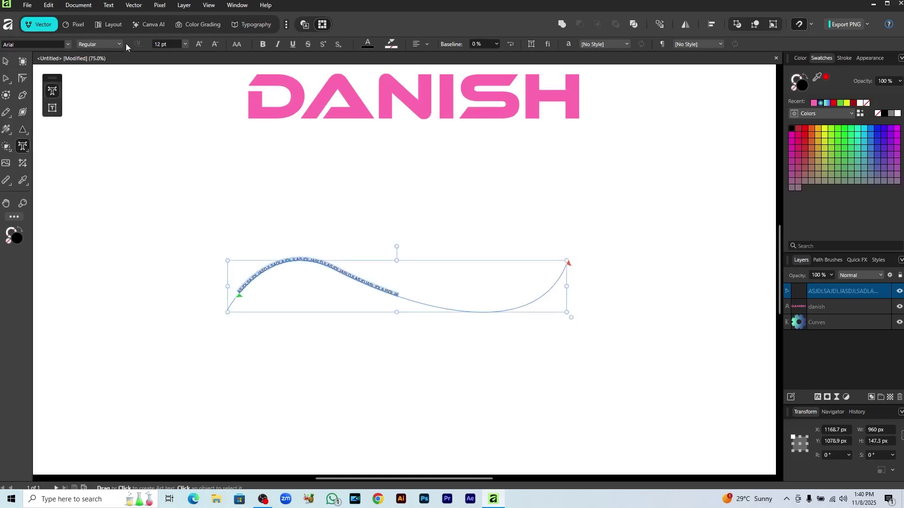
click(184, 45)
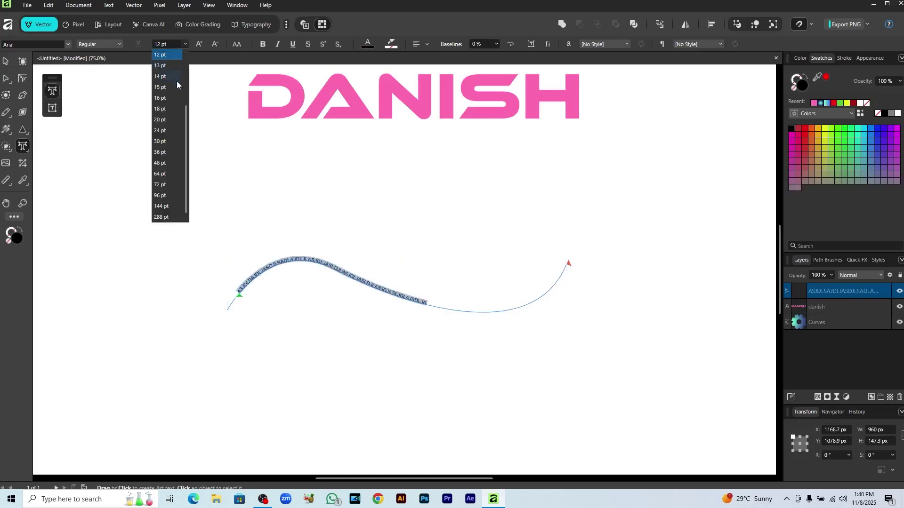
click(174, 126)
click(7, 61)
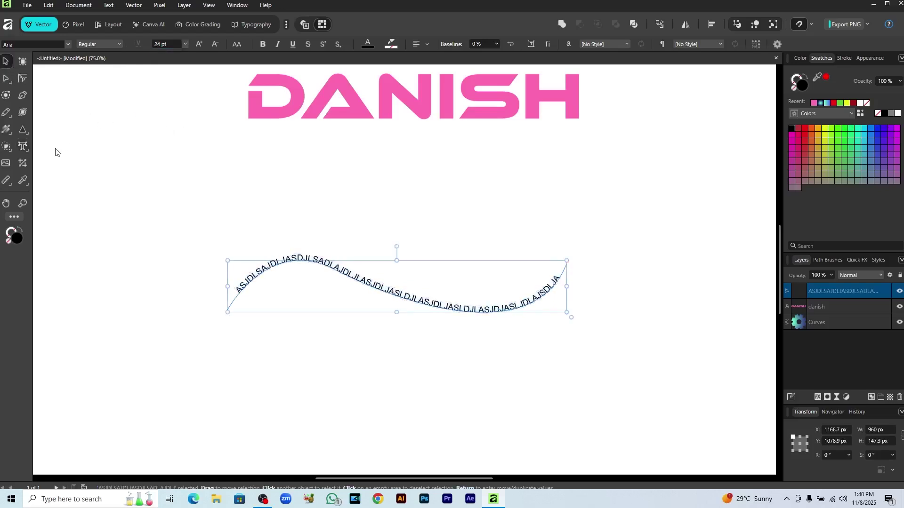
click(26, 153)
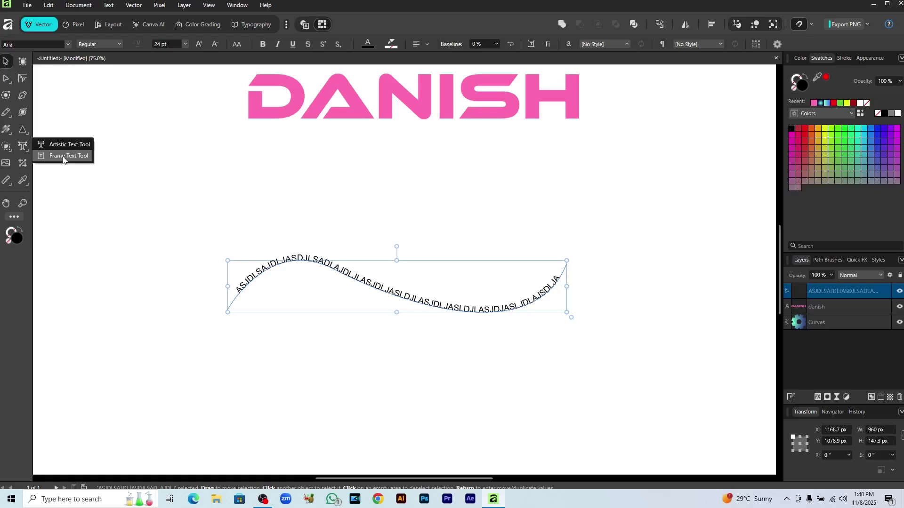
click(22, 129)
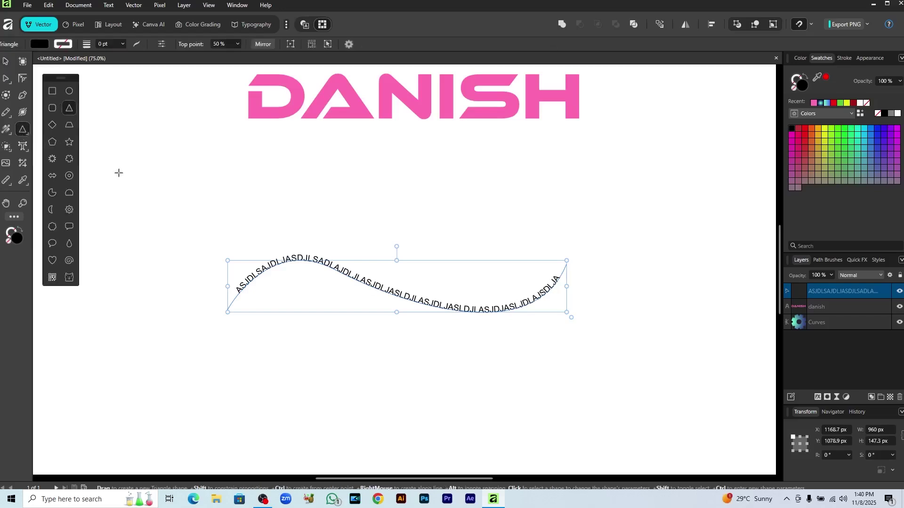
Draw a circle left of the page centre with the Ellipse tool
drag(119, 173, 200, 258)
key(t)
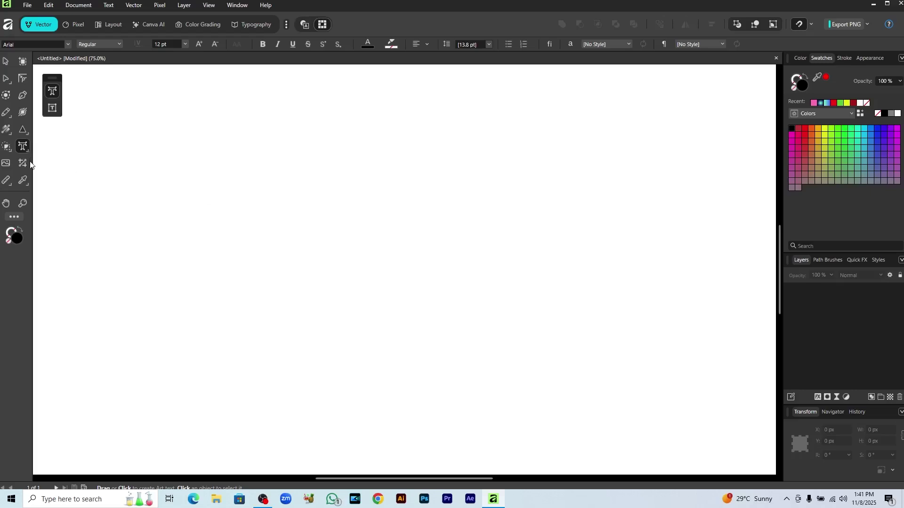
right_click(22, 130)
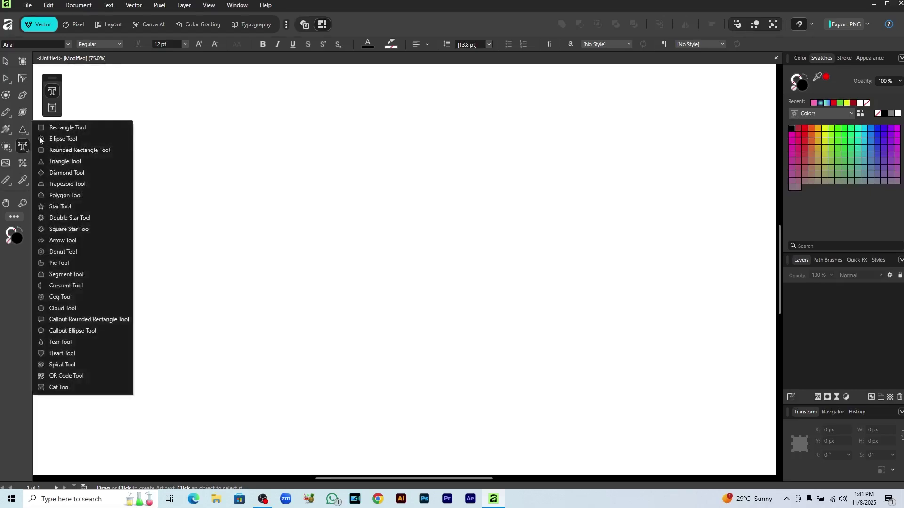
click(40, 137)
drag(264, 211, 412, 321)
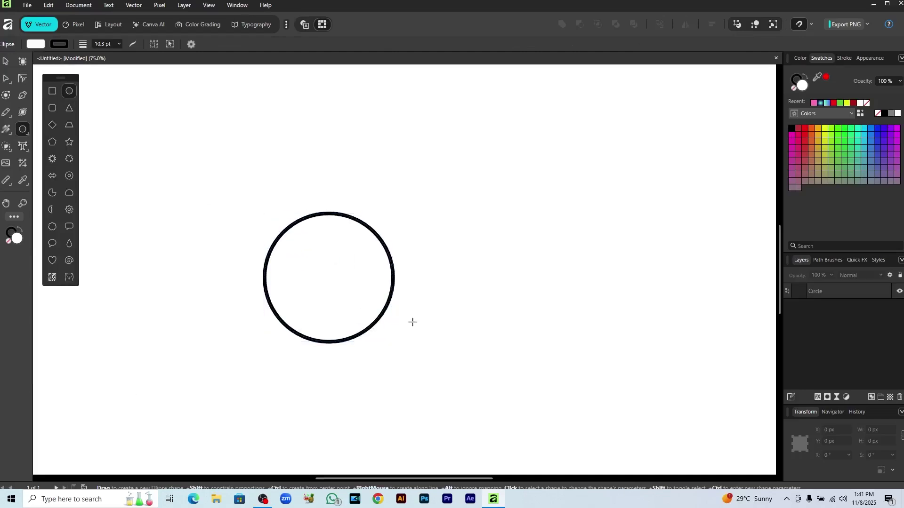
Fill the circle solid red and remove its black outline
click(805, 142)
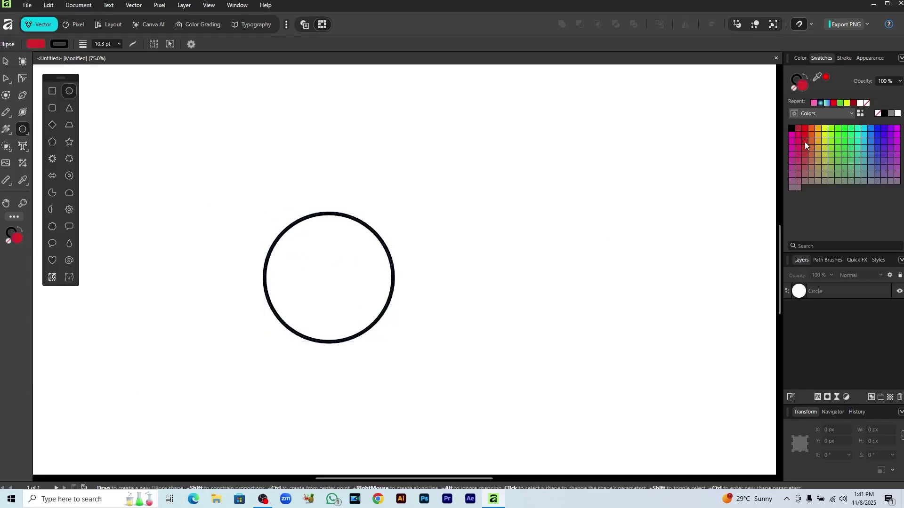
key(shift+x)
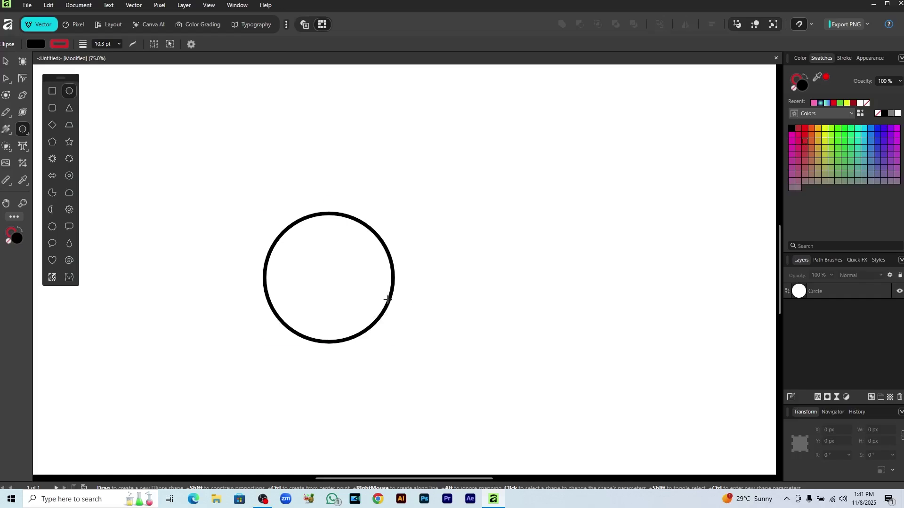
click(386, 300)
click(805, 143)
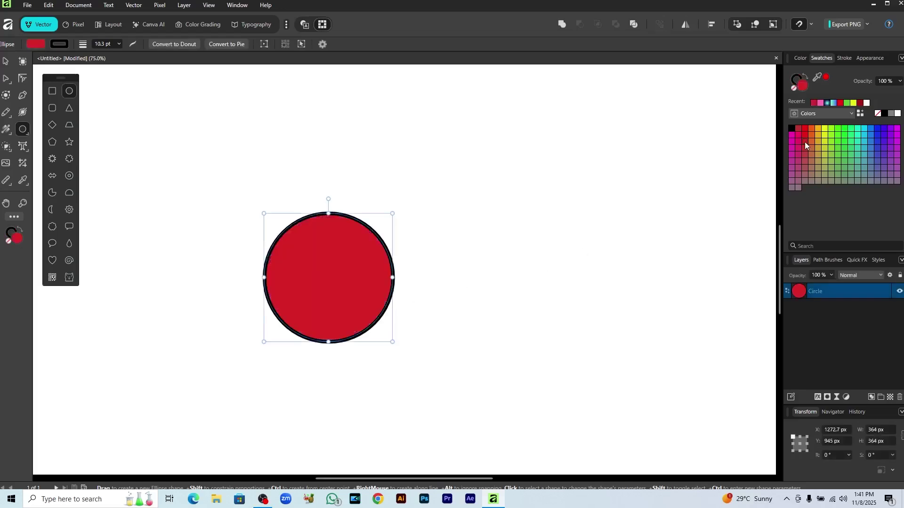
key(shift+x)
key(shift+x)
key(slash)
Alt-drag a copy of the circle up and right, then select both circles
key(v)
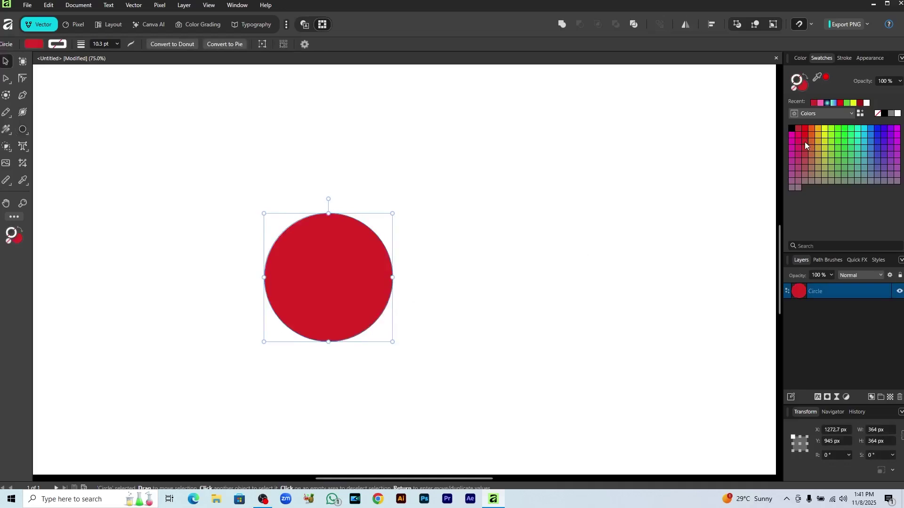
click(431, 276)
click(355, 278)
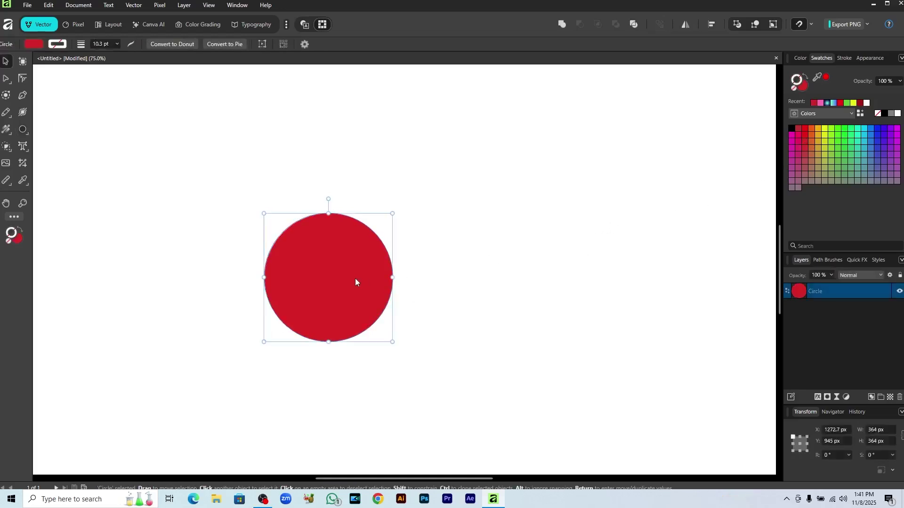
drag(354, 279, 369, 259)
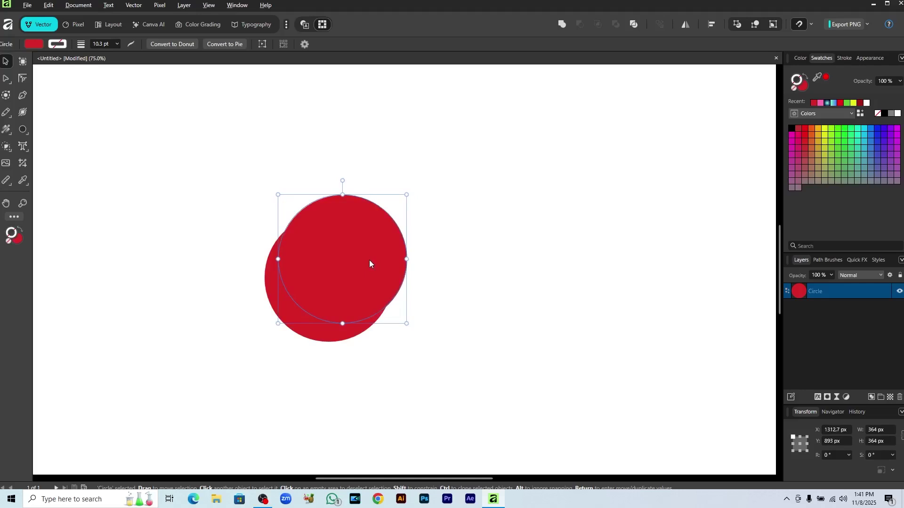
drag(236, 222, 375, 327)
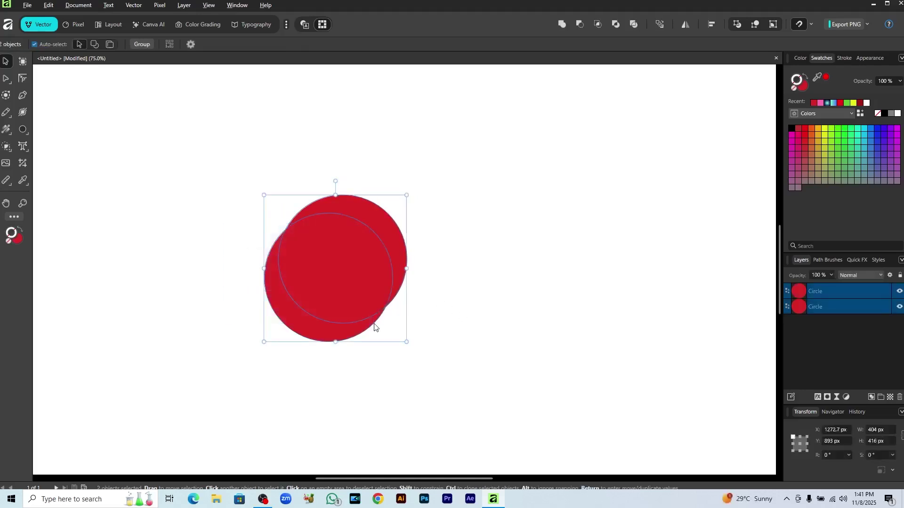
Try cutting a crescent with Shape Builder, then undo back to two circles
click(6, 148)
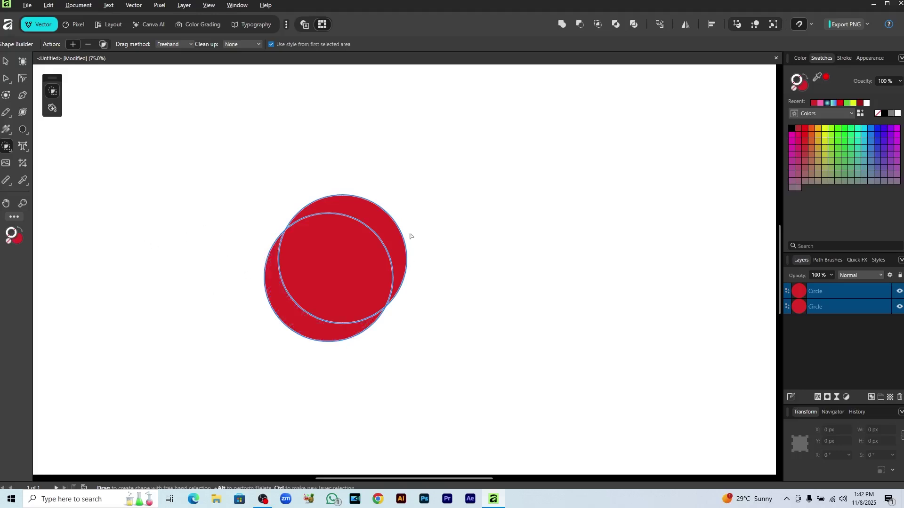
drag(406, 193, 353, 260)
key(v)
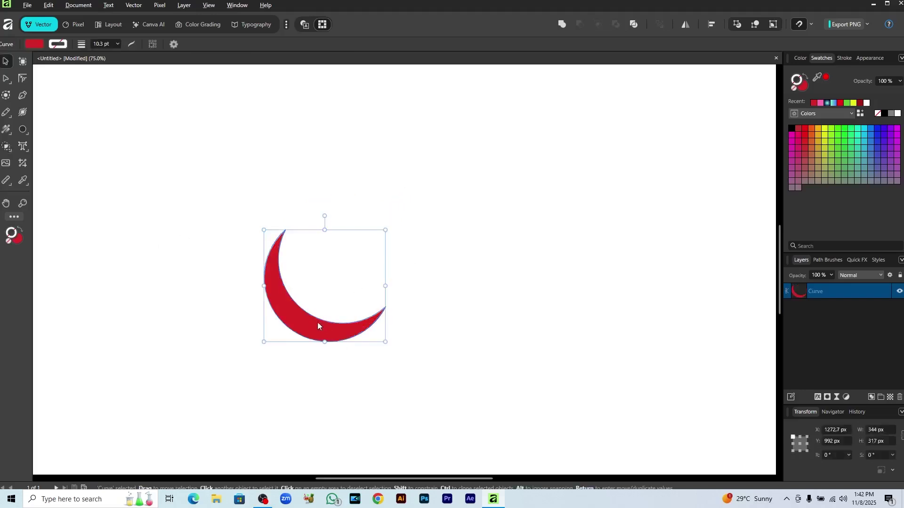
drag(317, 321, 345, 265)
key(ctrl+z)
key(ctrl+z)
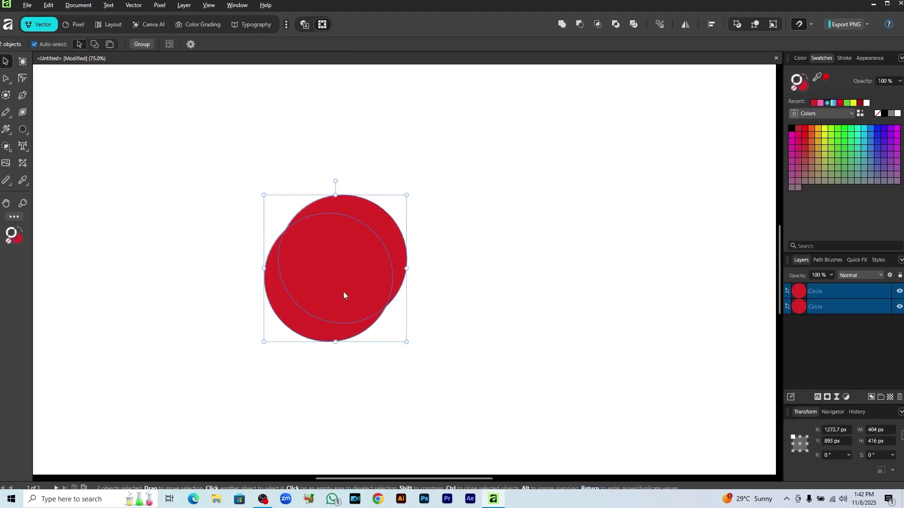
Split the overlapping circles into crescent pieces with Shape Builder, then test-move the pieces
click(6, 146)
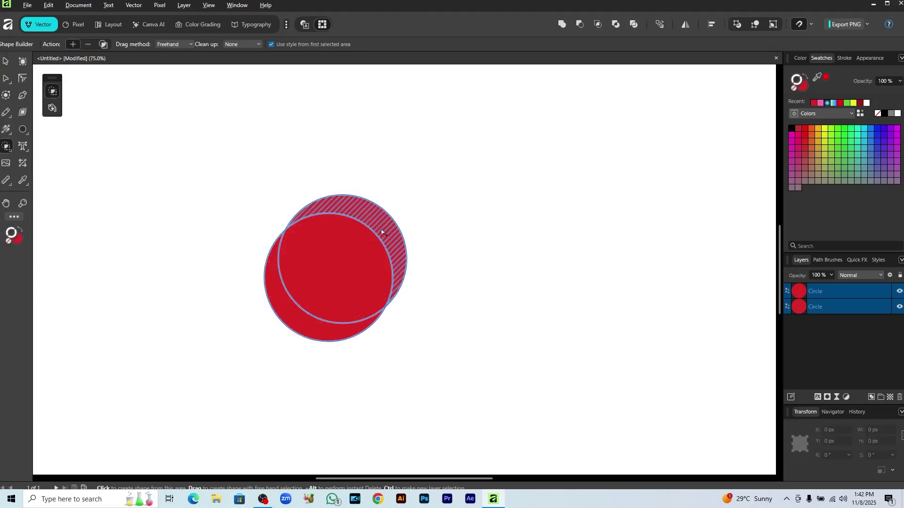
mouse_move(281, 304)
mouse_down()
mouse_move(305, 329)
mouse_move(314, 263)
mouse_move(353, 282)
mouse_up()
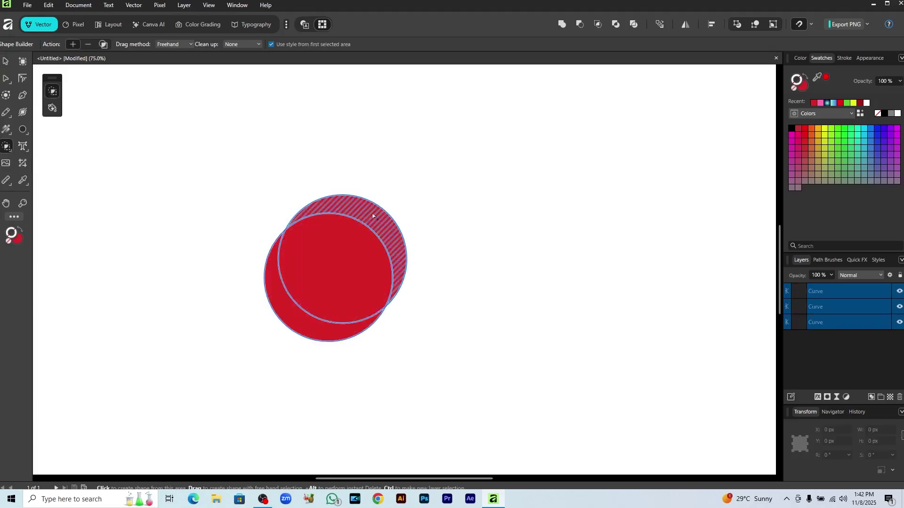
key(v)
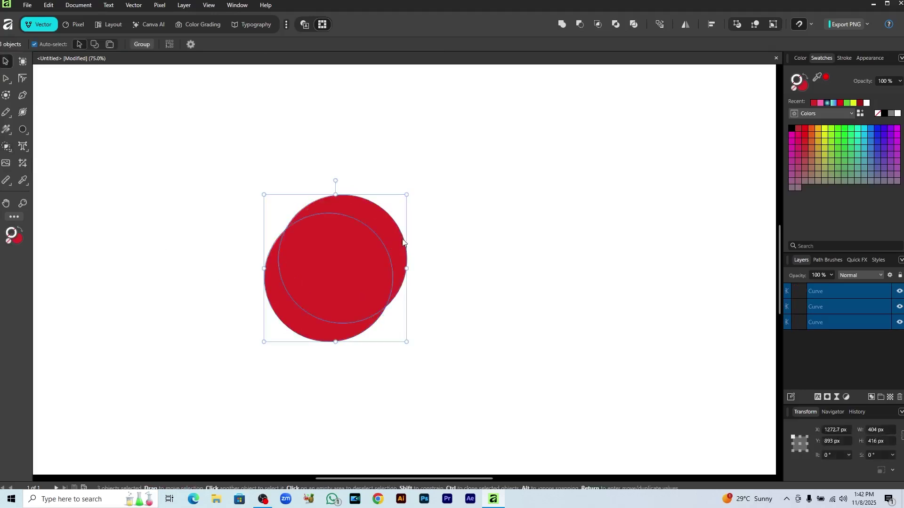
click(421, 262)
drag(403, 263, 422, 243)
drag(370, 301, 514, 349)
drag(325, 340, 340, 357)
key(ctrl+z)
key(ctrl+z)
key(ctrl+z)
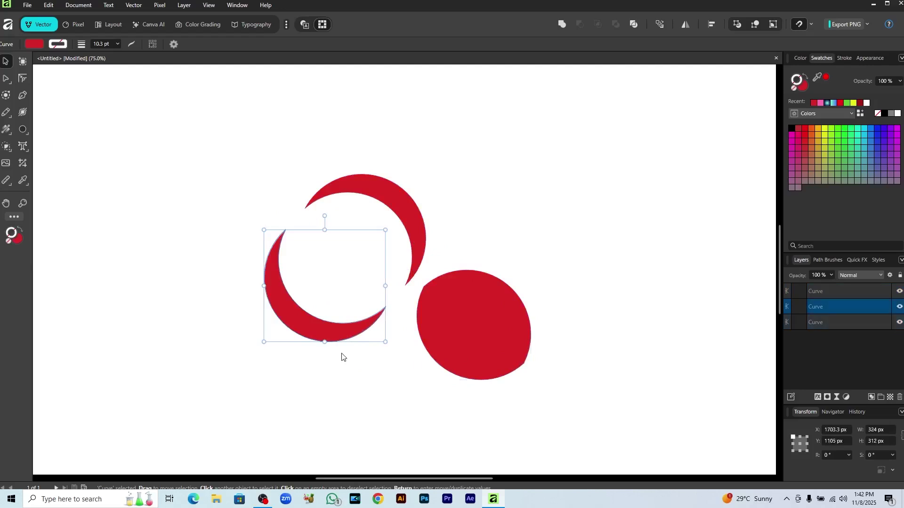
Move the full circle aside, rotate both crescents -45° and group them
click(342, 356)
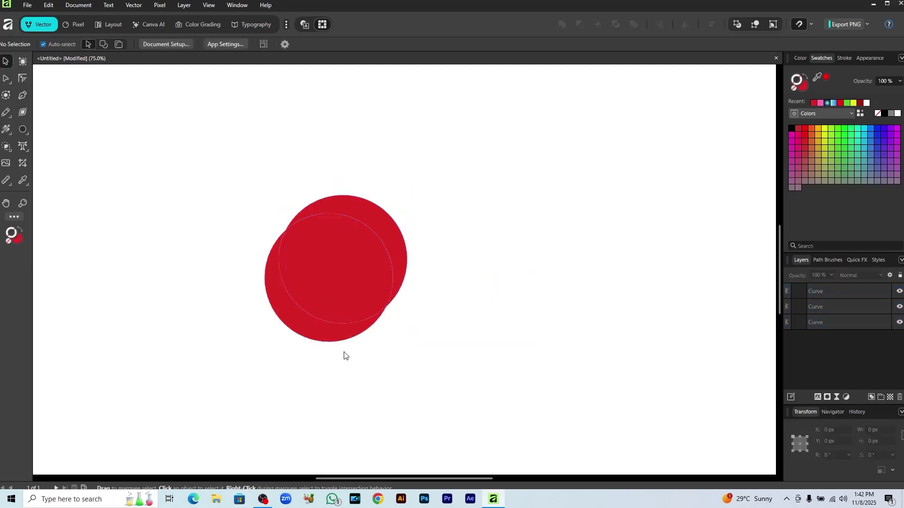
drag(343, 281, 537, 344)
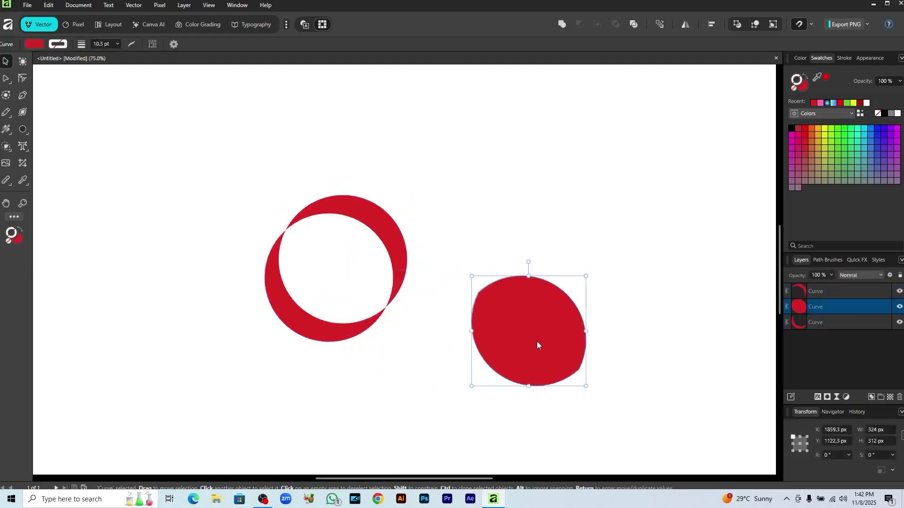
drag(230, 195, 279, 232)
drag(343, 282, 323, 377)
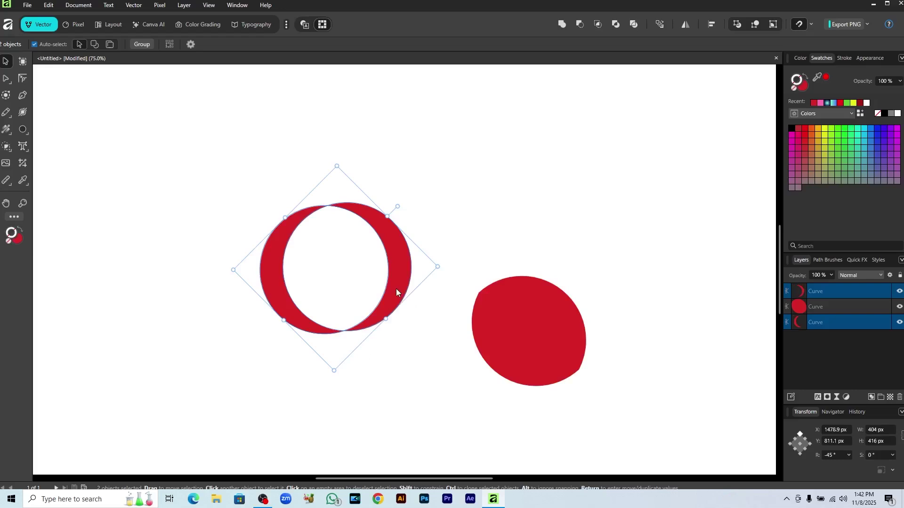
key(ctrl+g)
drag(396, 289, 304, 209)
click(411, 337)
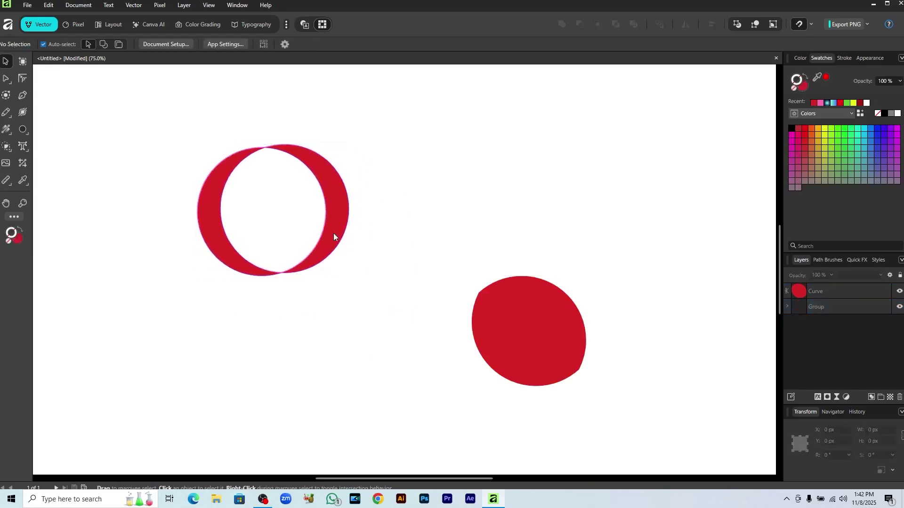
drag(335, 238, 367, 262)
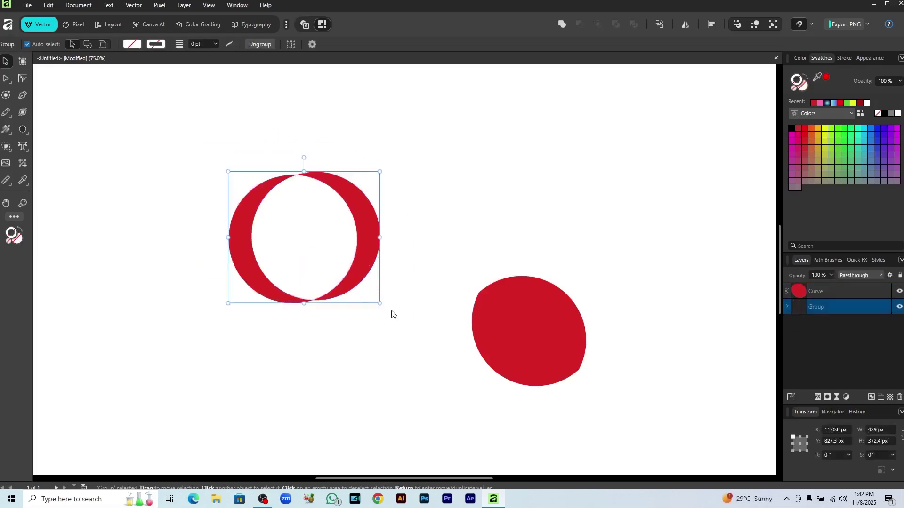
Copy the crescent group up-right four times, then delete everything on the page
drag(370, 281, 441, 256)
key(ctrl+j)
key(ctrl+j)
key(ctrl+j)
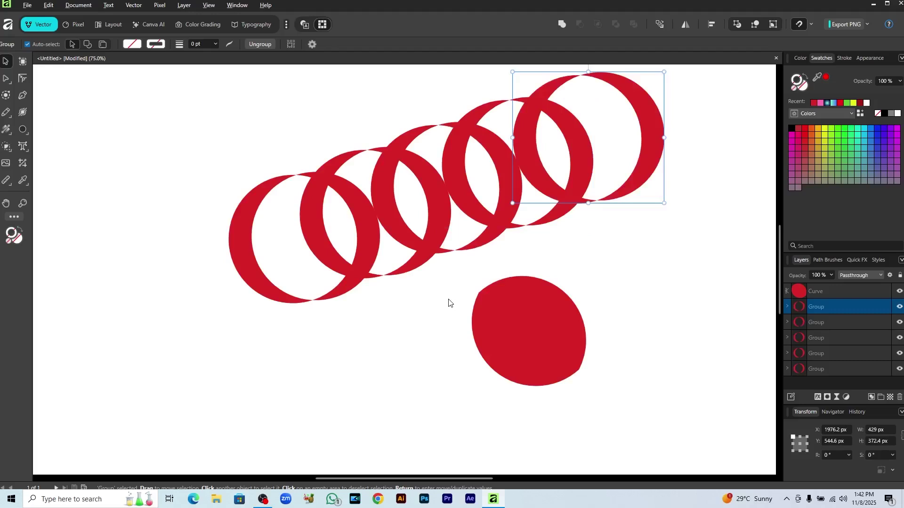
key(ctrl+a)
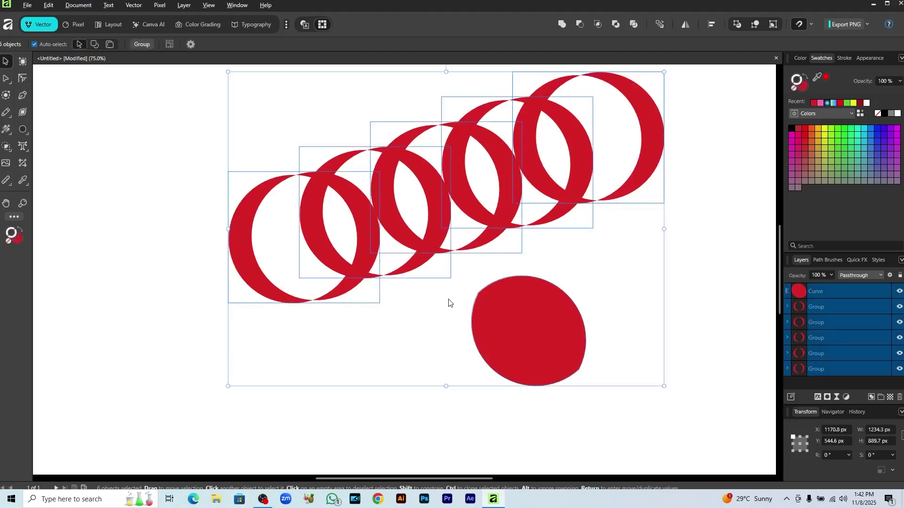
key(Delete)
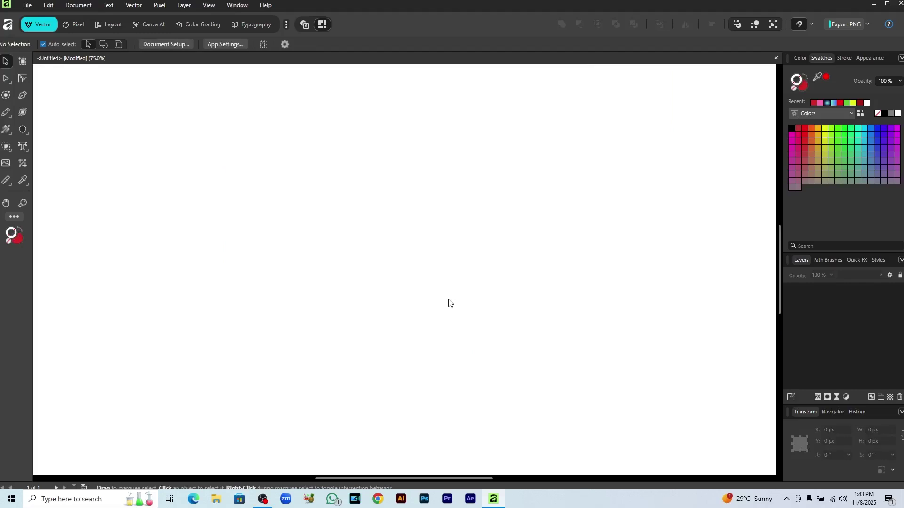
Draw a red crescent near the page centre with the Crescent tool
click(6, 149)
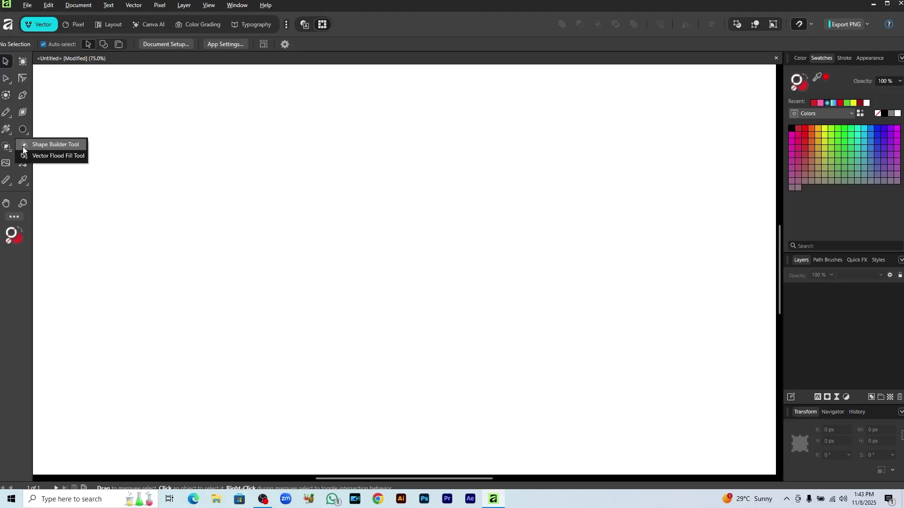
click(23, 145)
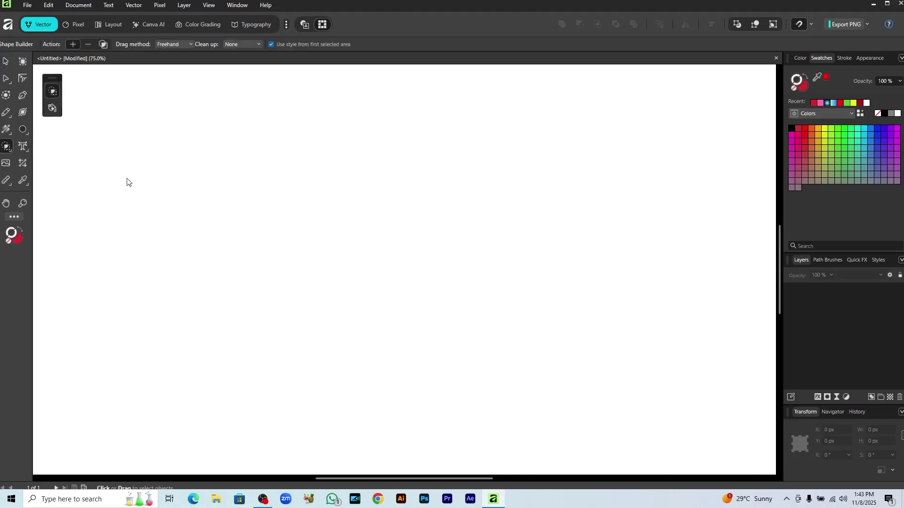
click(23, 130)
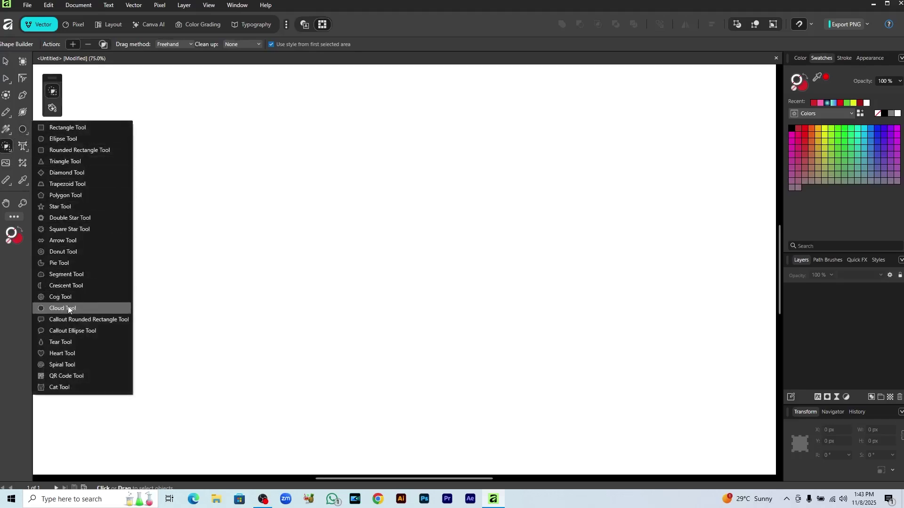
click(57, 286)
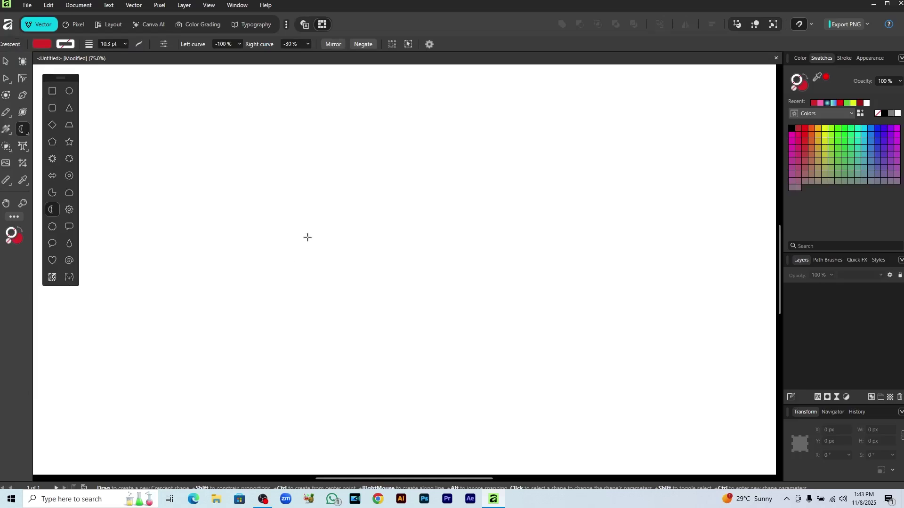
drag(286, 185, 374, 282)
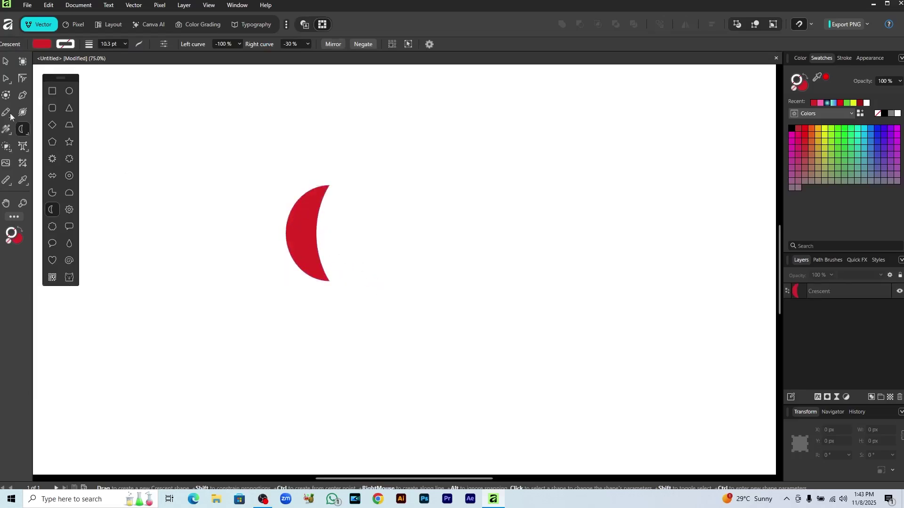
Mirror the crescent and back, then deepen its inner curve to -50%
click(6, 78)
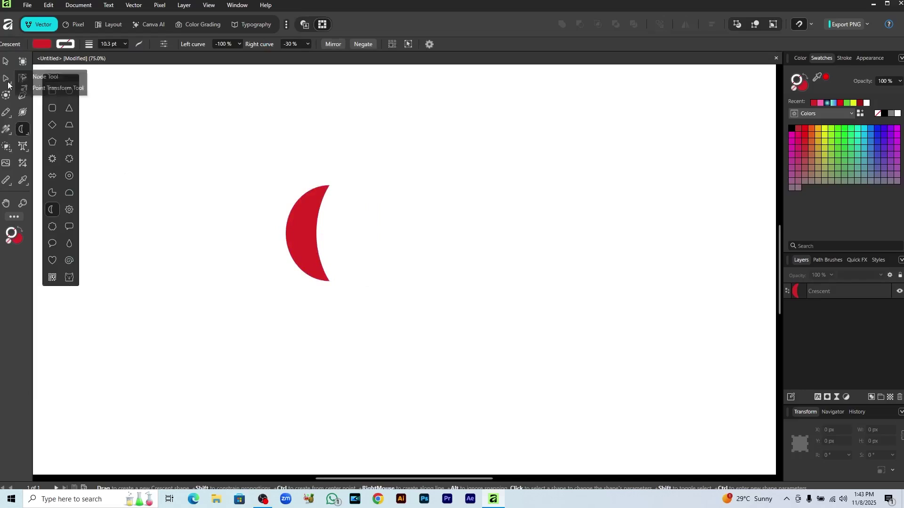
click(60, 77)
click(298, 233)
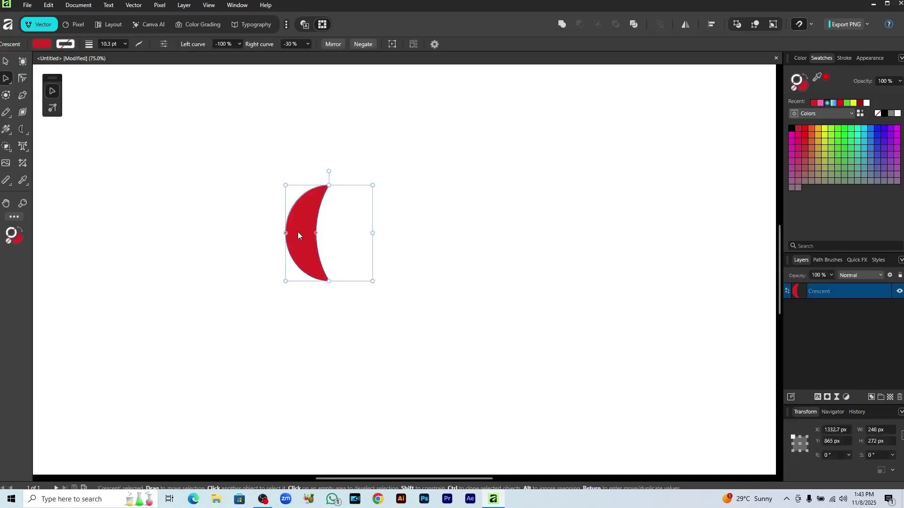
click(331, 44)
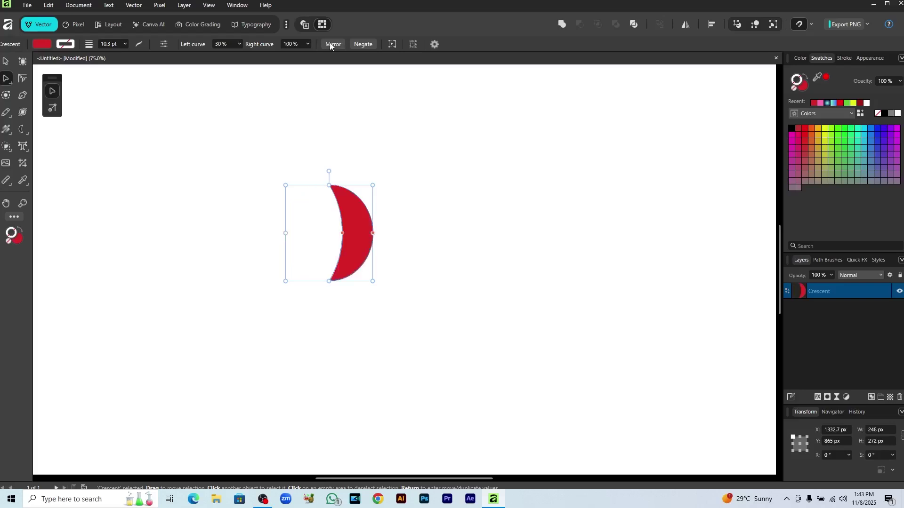
click(330, 44)
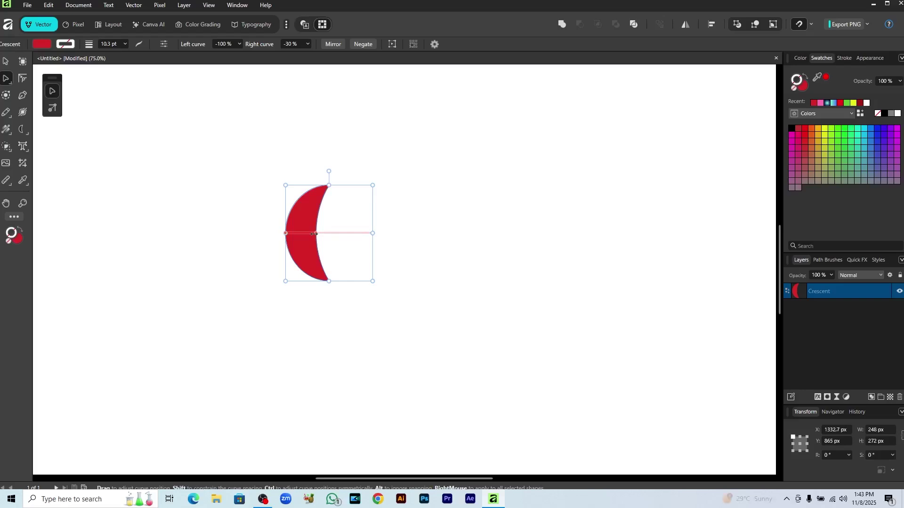
mouse_move(314, 233)
mouse_down()
mouse_move(377, 242)
mouse_move(371, 234)
mouse_move(307, 233)
mouse_up()
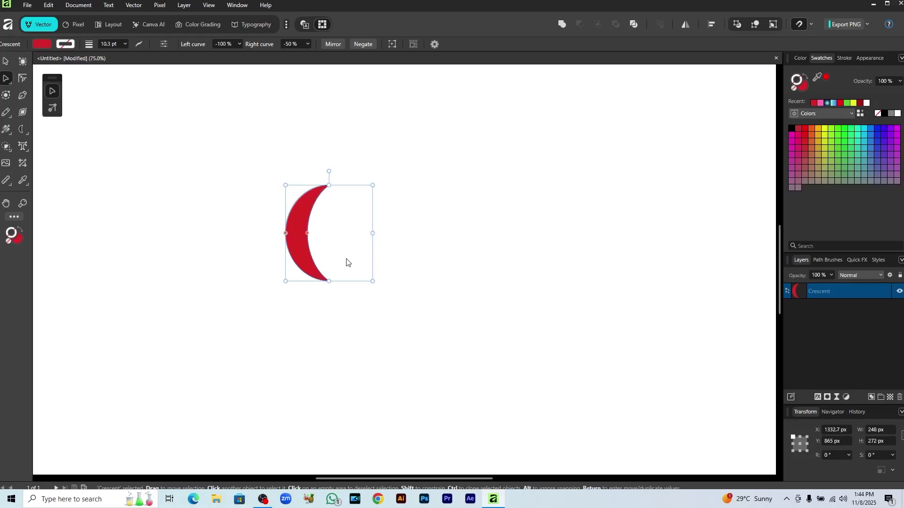
Duplicate and rotate the crescent, repeating with Ctrl+J until 17 crescents form a ring
key(ctrl+j)
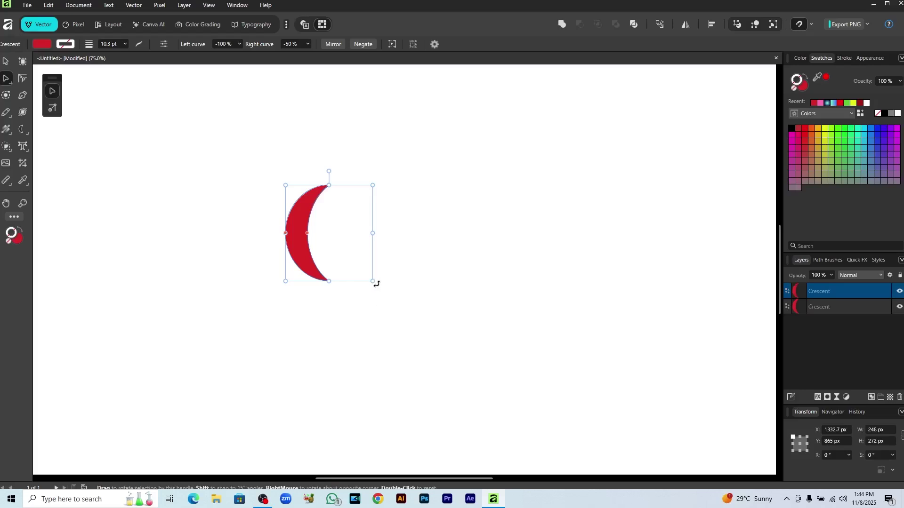
drag(376, 283, 320, 308)
key(ctrl+j)
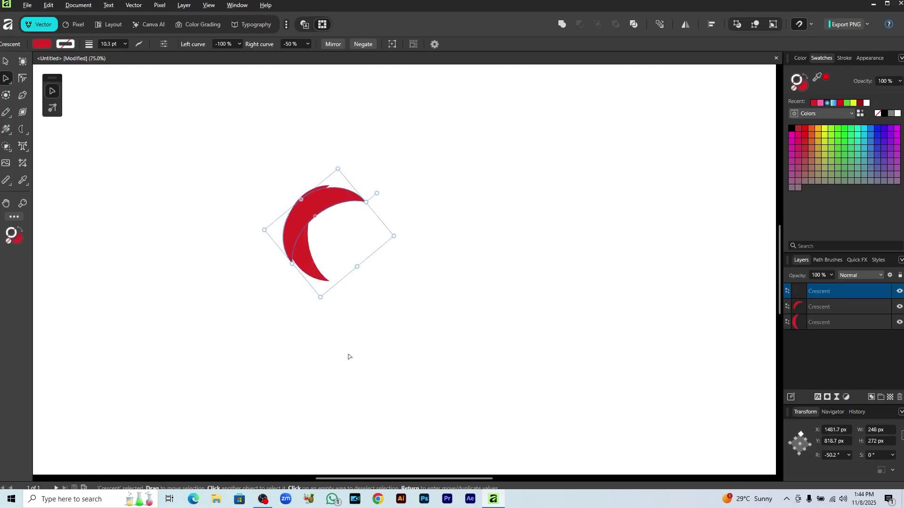
key(ctrl+z)
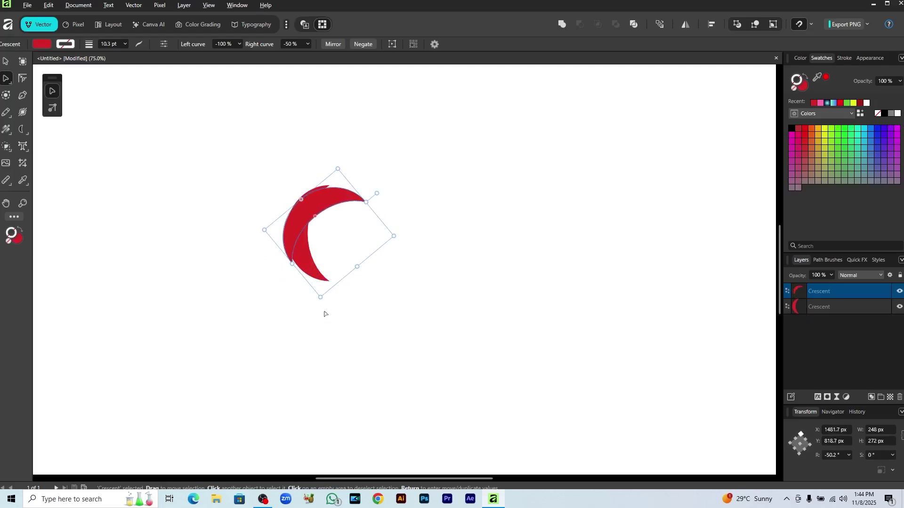
drag(323, 304, 346, 307)
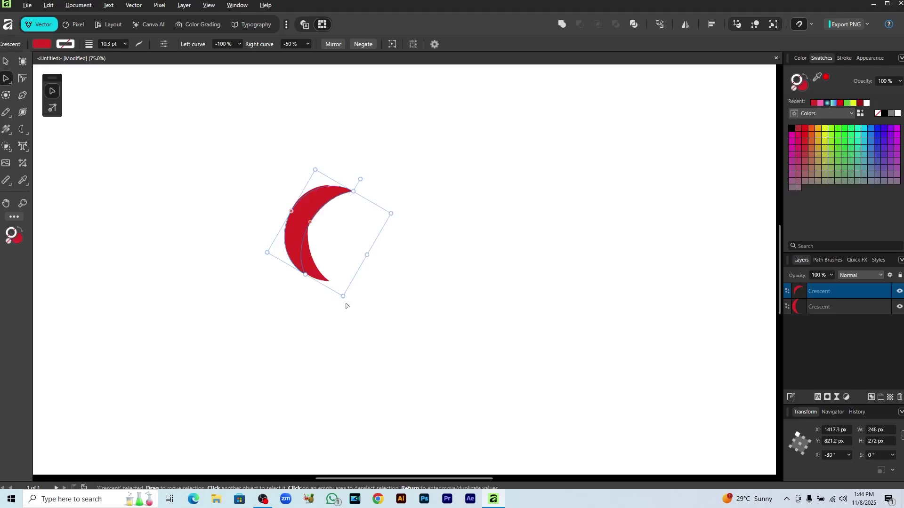
key(ctrl+j)
key(ctrl+j)
key(ctrl+j)
key(ctrl+j)
key(ctrl+j)
key(ctrl+j)
key(ctrl+j)
key(ctrl+j)
key(ctrl+j)
key(ctrl+j)
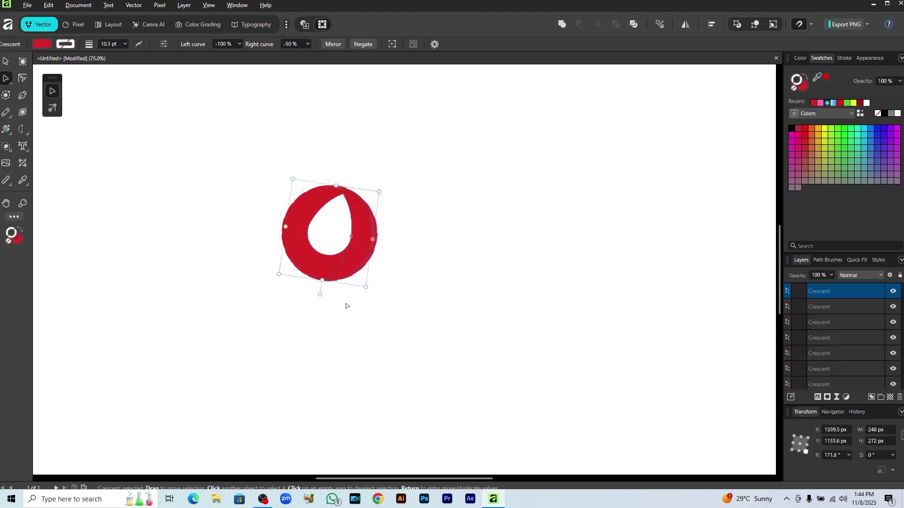
key(ctrl+j)
key(ctrl+j)
key(ctrl+j)
key(ctrl+j)
key(ctrl+j)
key(ctrl+a)
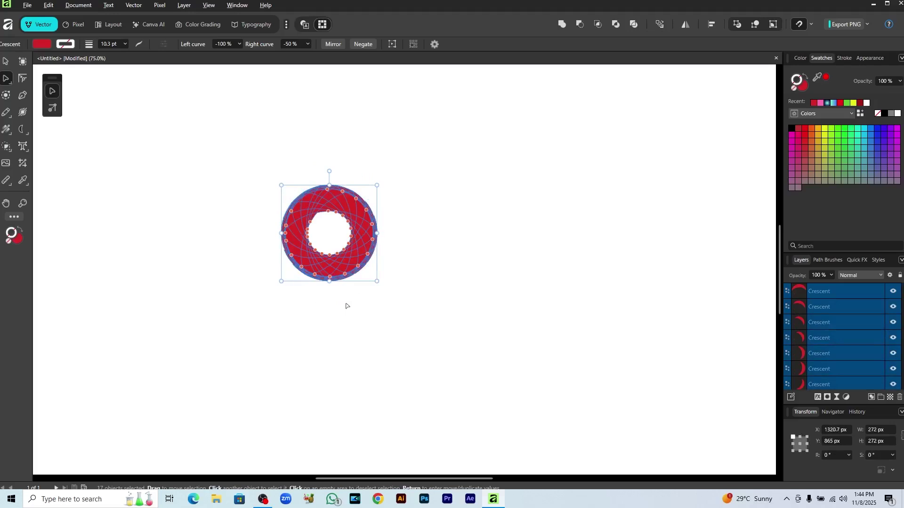
Select all 17 crescents and thin their outlines to 0.9 pt, zooming in to check
key(v)
click(373, 352)
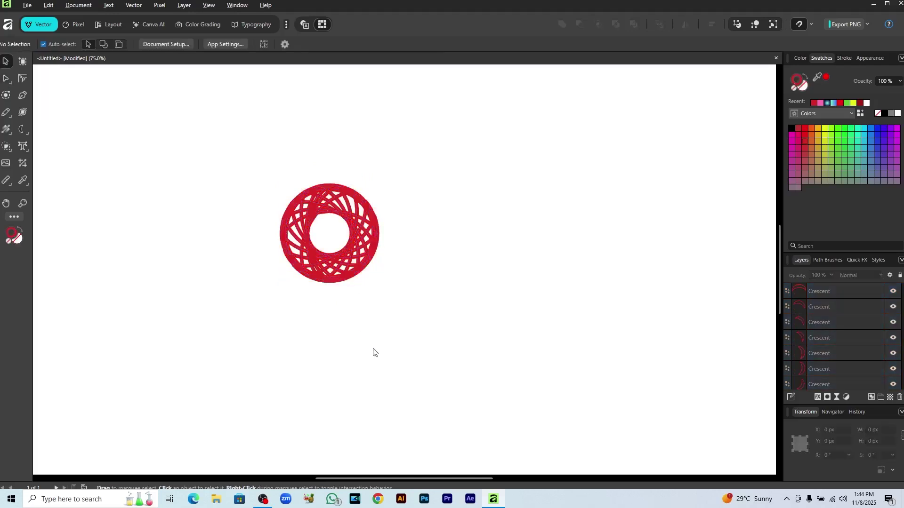
drag(235, 142, 409, 291)
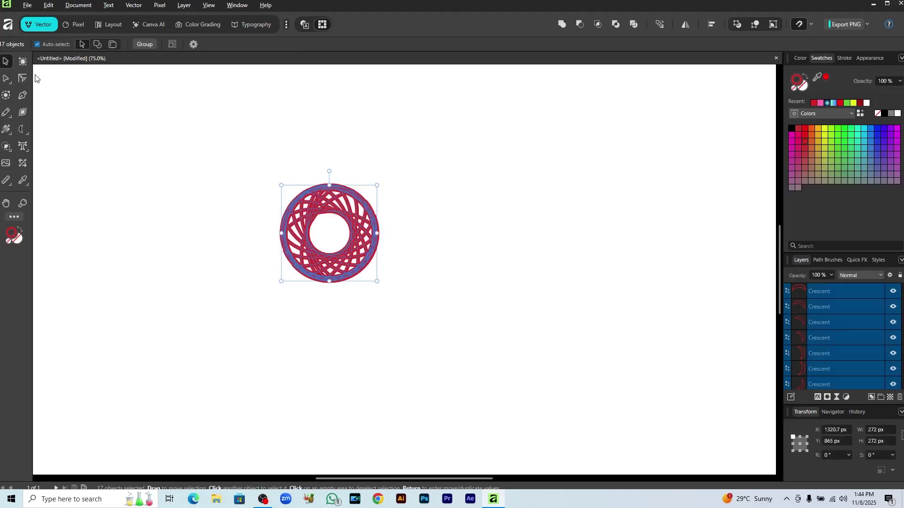
click(6, 80)
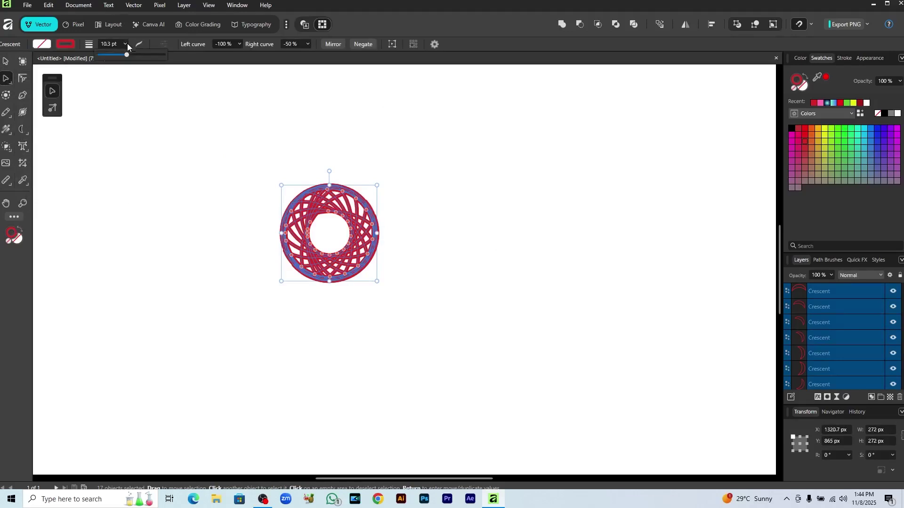
drag(126, 55, 112, 62)
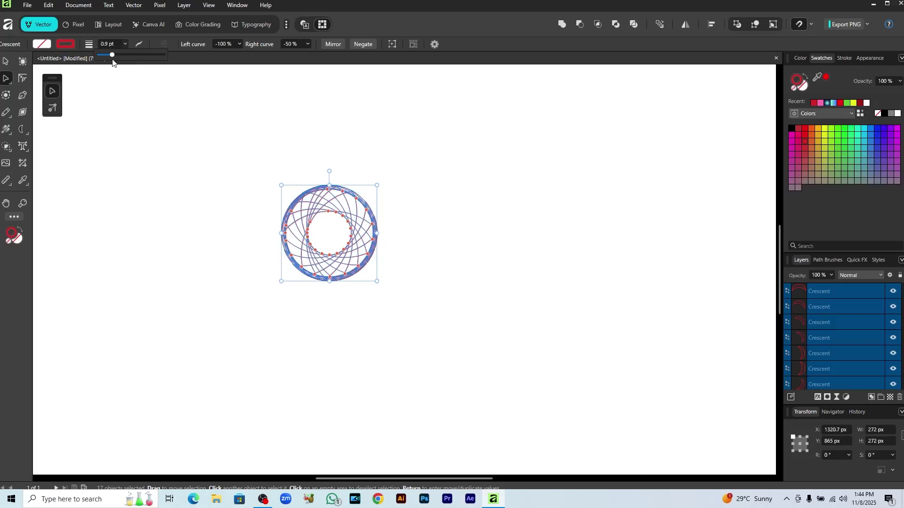
click(204, 203)
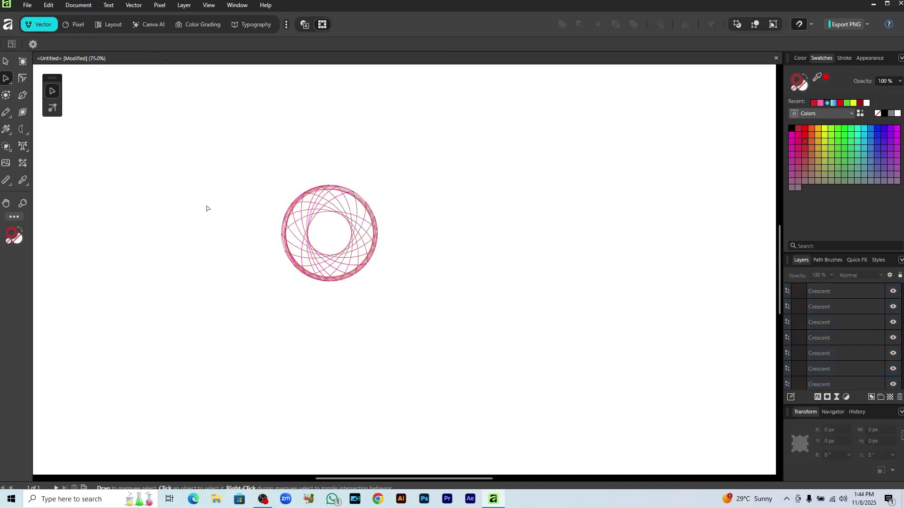
key(ctrl+plus)
key(ctrl+plus)
key(ctrl+plus)
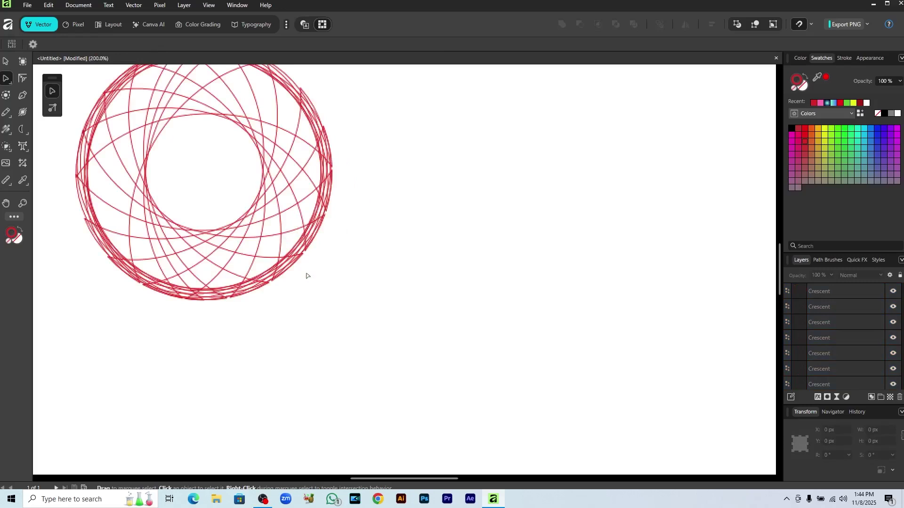
key(ctrl+0)
Select and delete all the crescents
key(v)
key(ctrl+a)
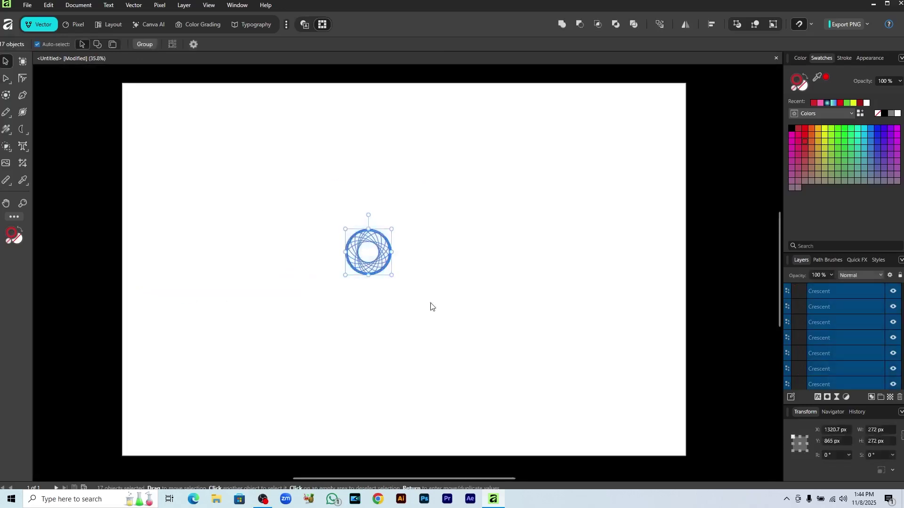
key(Delete)
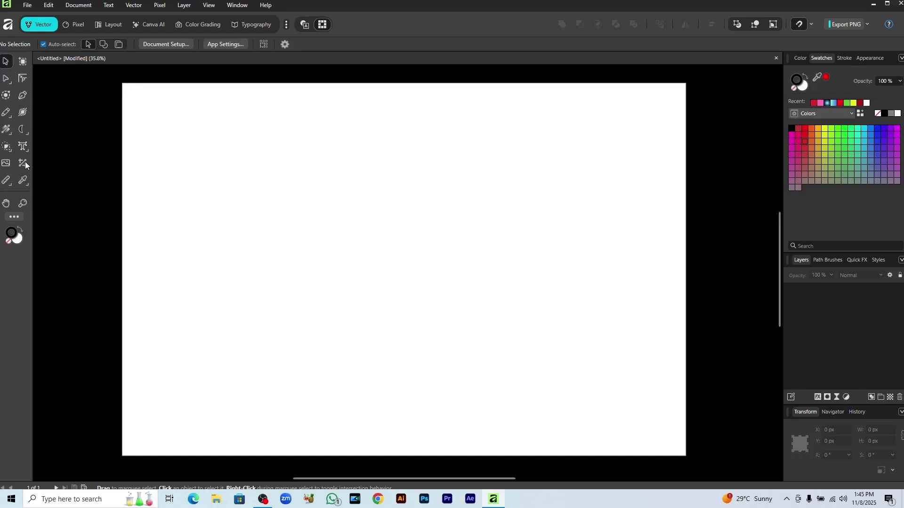
Draw a circle near the page centre and give it a 10 pt outline
click(27, 134)
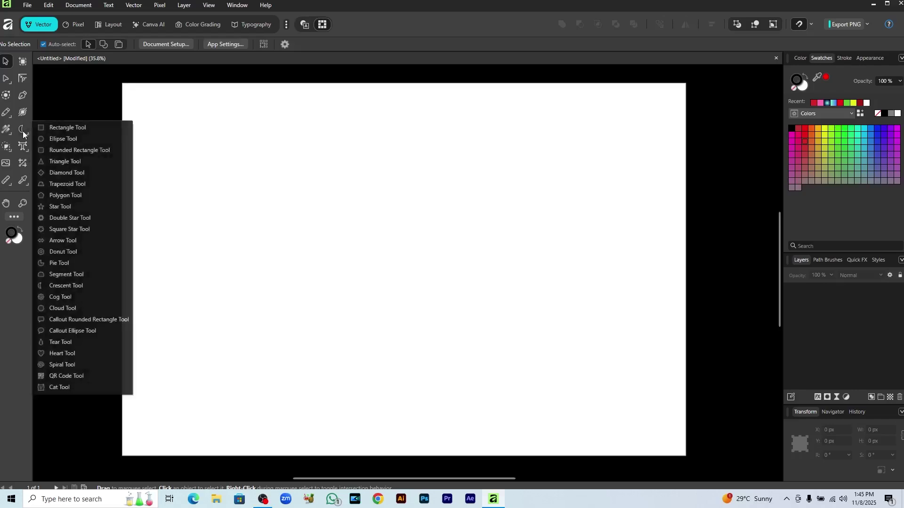
click(56, 137)
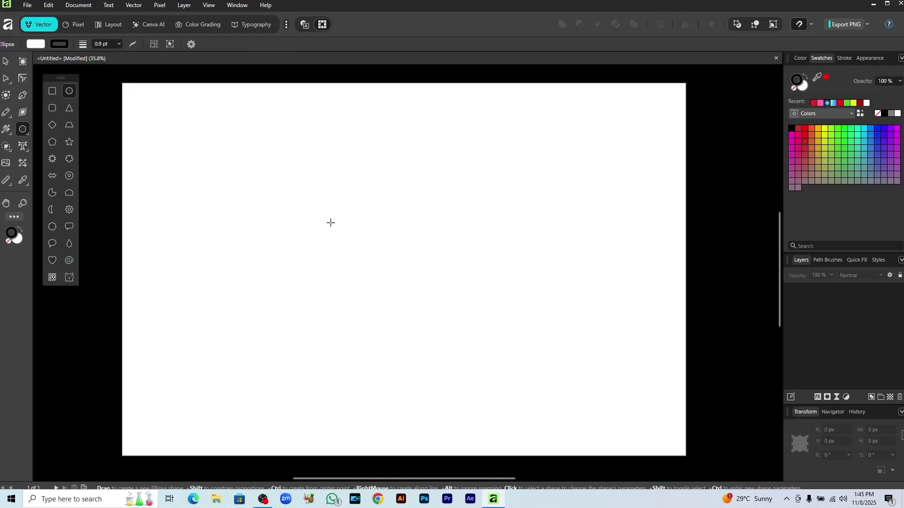
drag(313, 204, 441, 303)
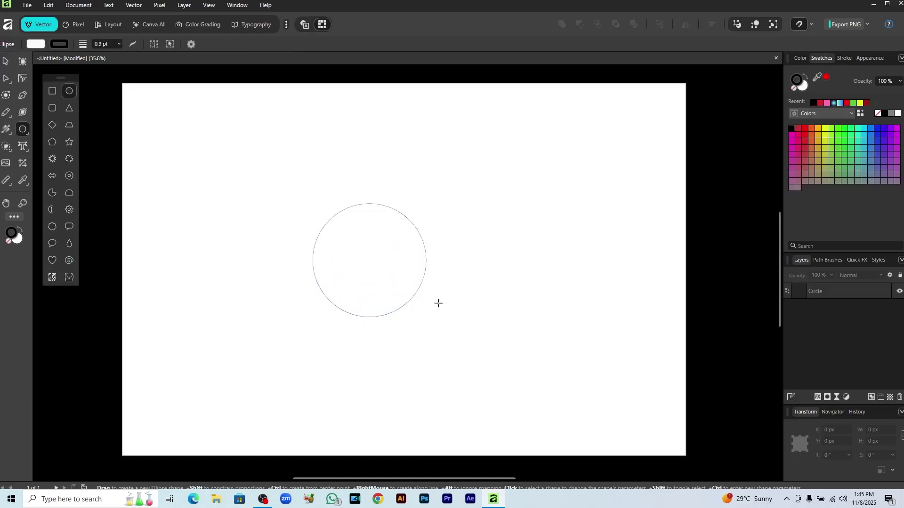
key(v)
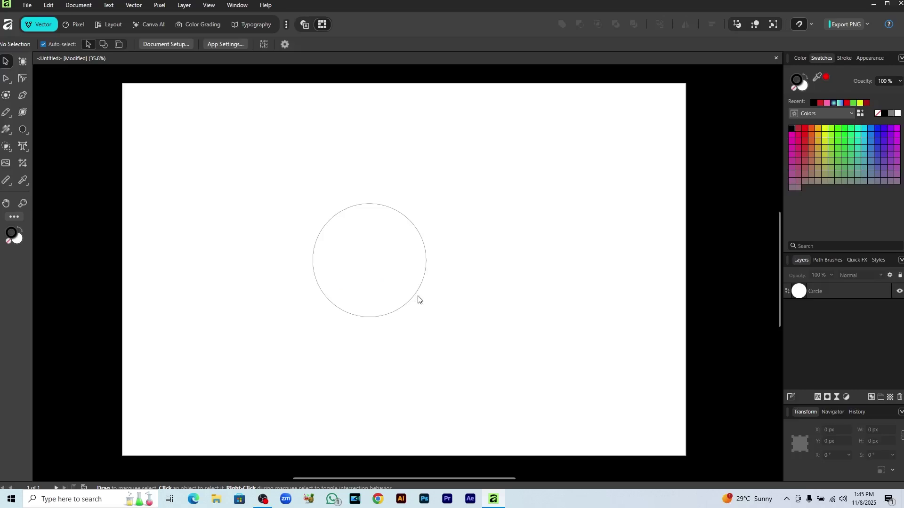
click(414, 299)
click(101, 44)
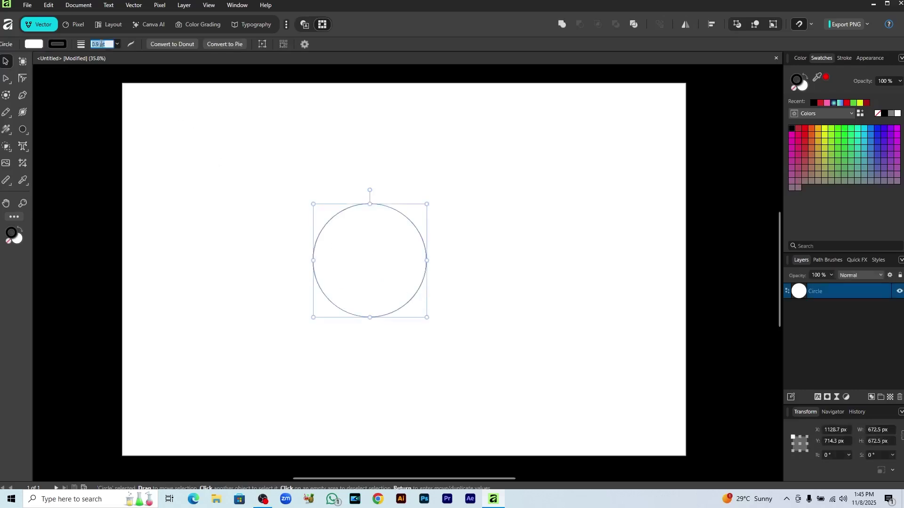
text(10)
key(Return)
Draw a small circle on the big circle's top edge
key(m)
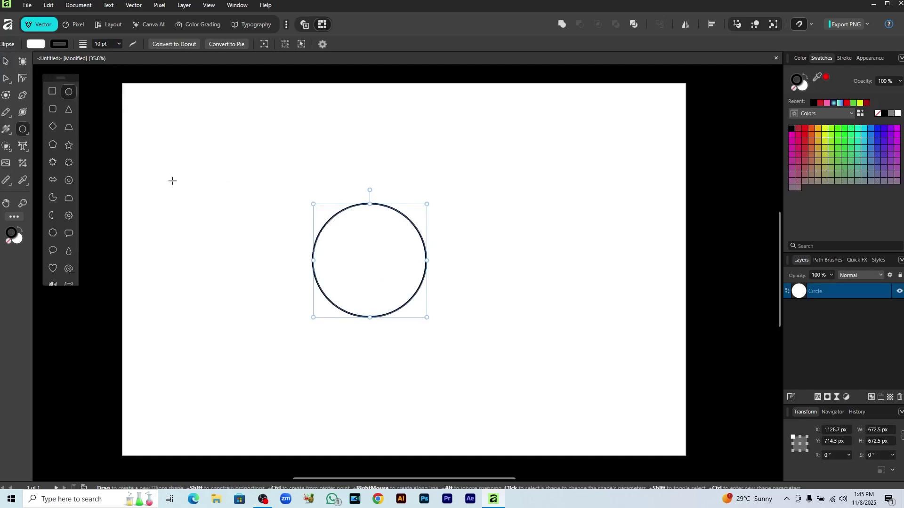
mouse_move(280, 143)
mouse_down()
mouse_move(305, 167)
mouse_move(293, 157)
mouse_move(363, 193)
mouse_move(367, 319)
mouse_up()
key(v)
Duplicate the small circle to the bottom edge, then rotate a copy of the pair 45°
key(ctrl+j)
shift+click(364, 213)
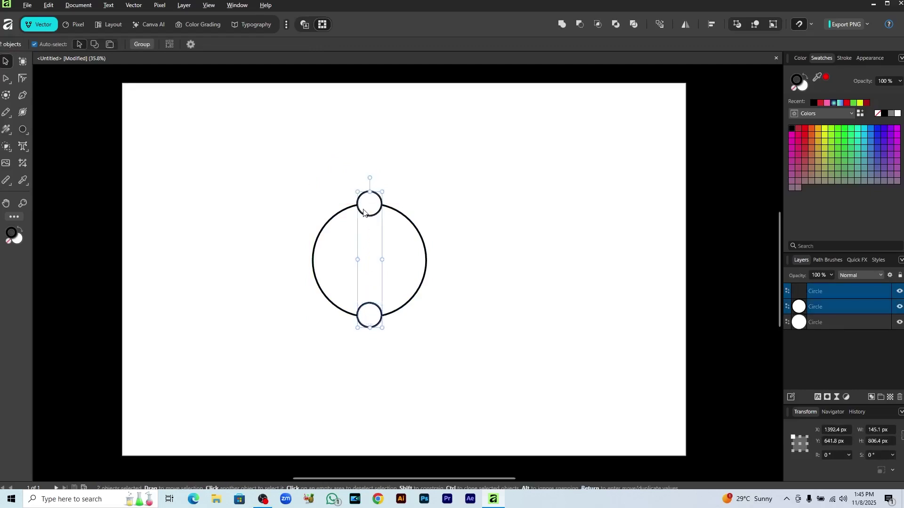
key(ctrl+j)
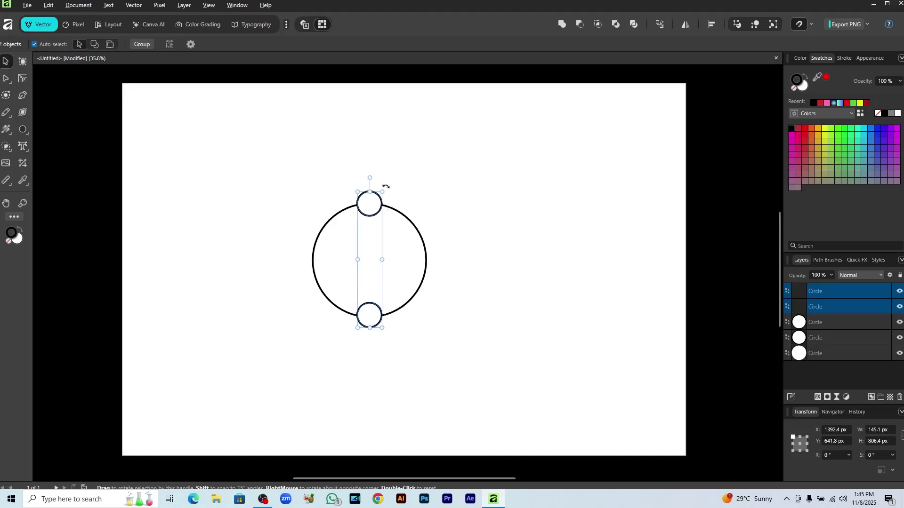
drag(388, 186, 429, 216)
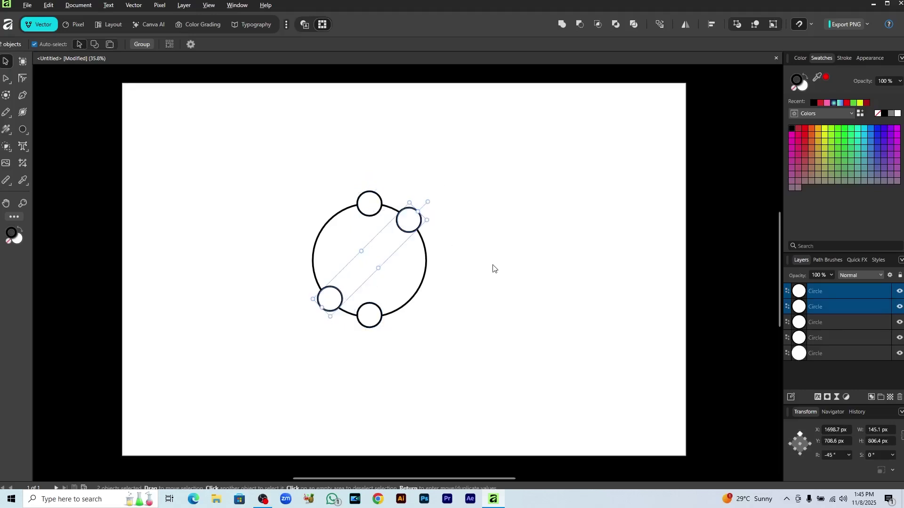
Add rotated pairs at the remaining diagonals and select the whole ring of circles
key(m)
key(ctrl+j)
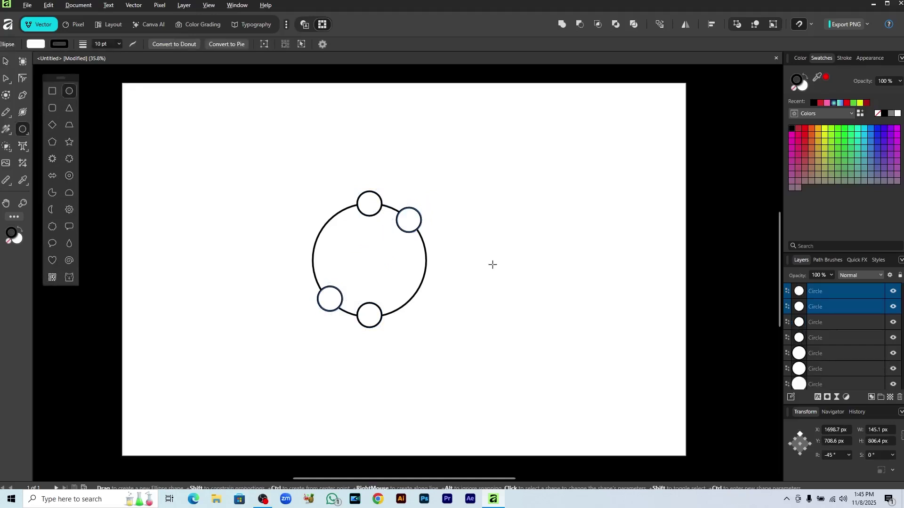
key(ctrl+z)
key(ctrl+j)
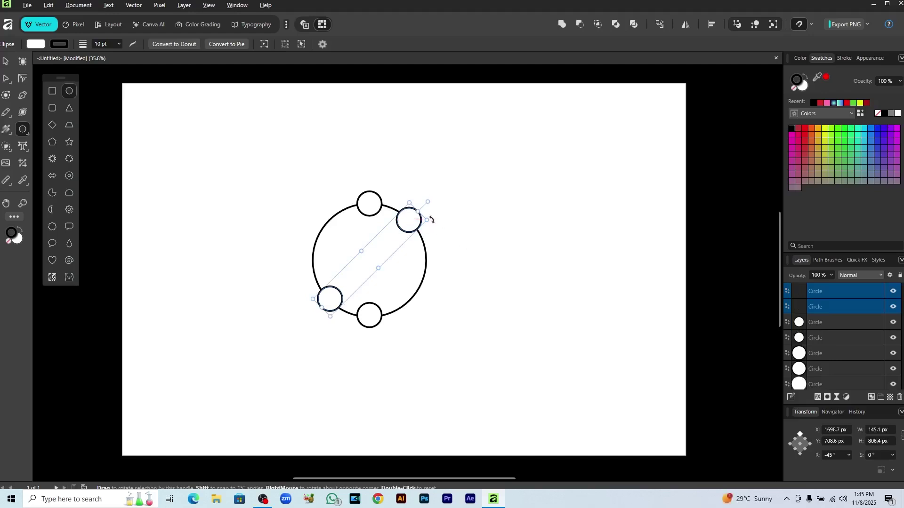
drag(428, 203, 460, 273)
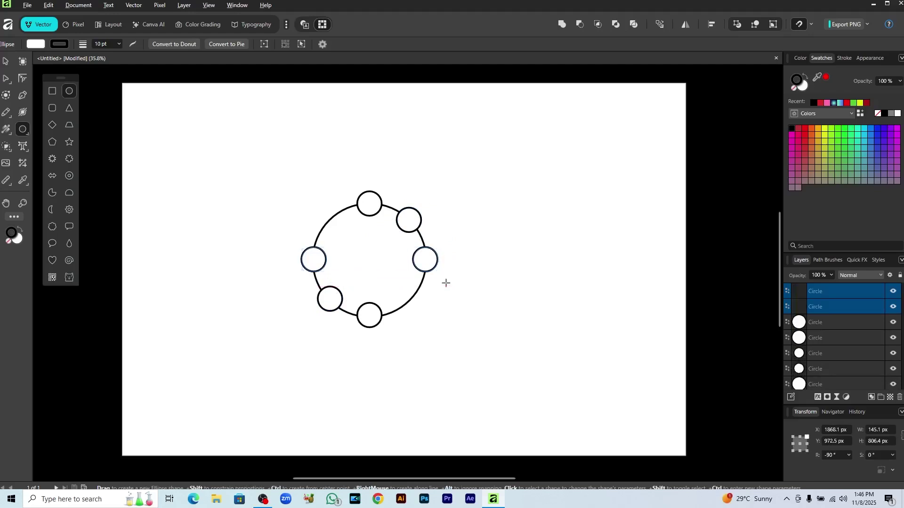
drag(440, 275, 426, 343)
key(v)
click(503, 328)
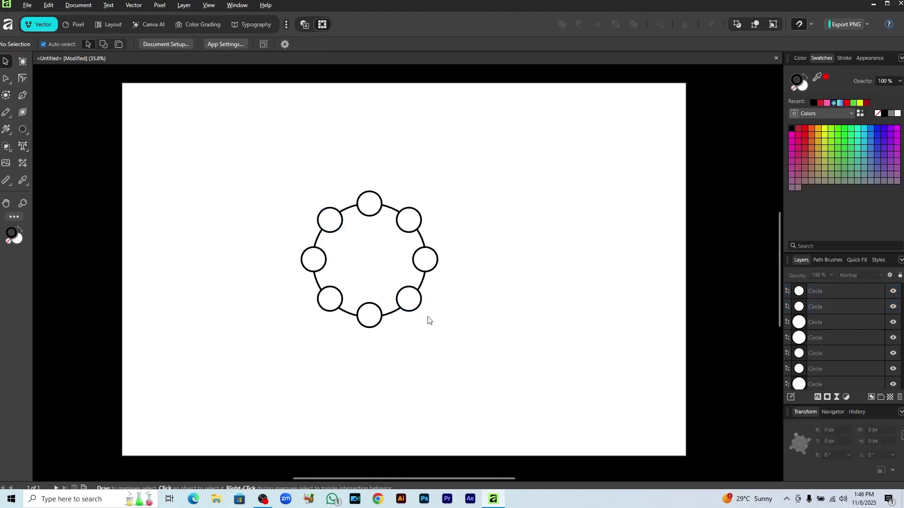
drag(253, 168, 466, 346)
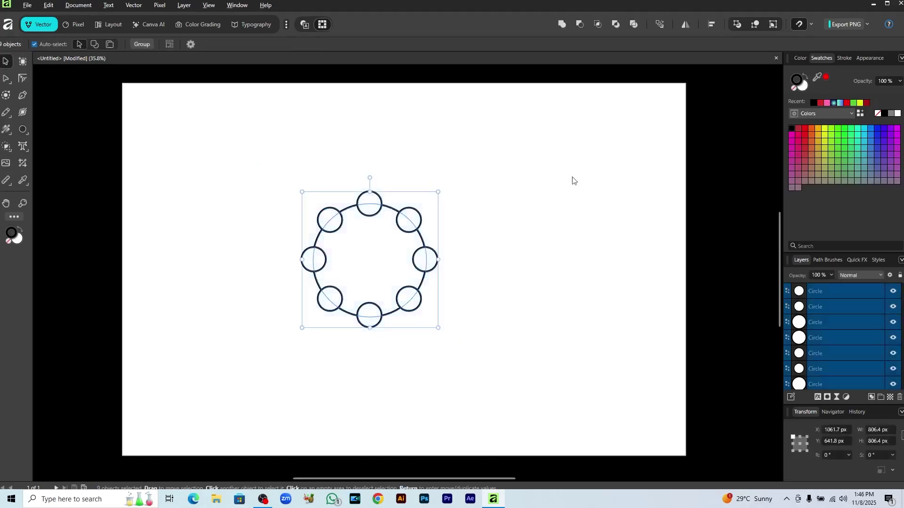
Try Subtract and then the Shape Builder on the circle ring, undoing each result
click(580, 24)
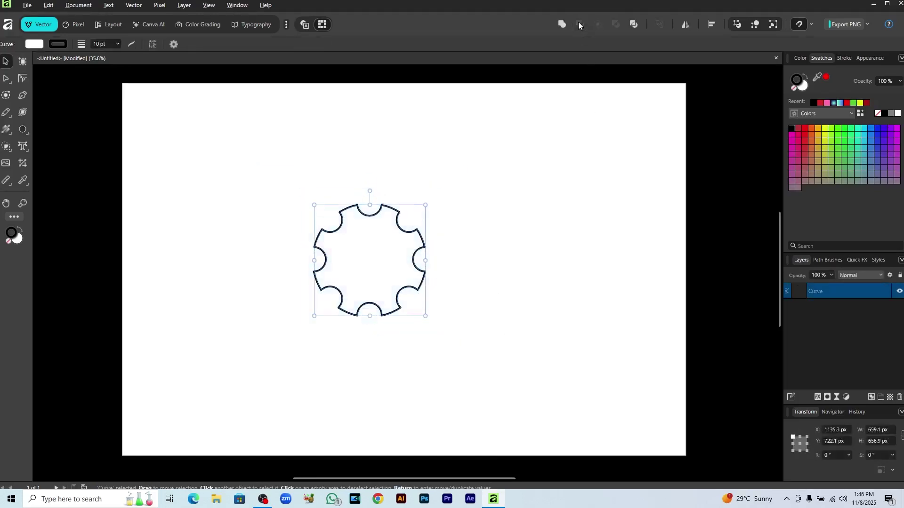
key(ctrl+z)
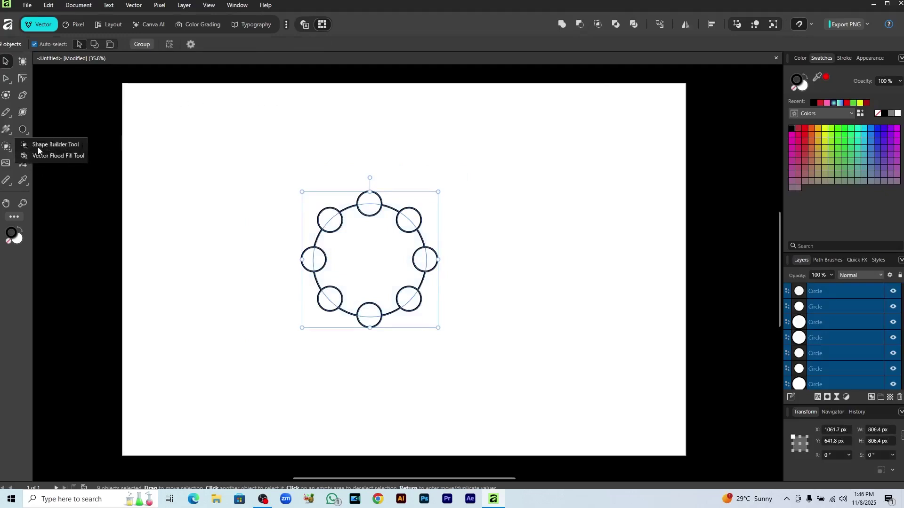
click(8, 148)
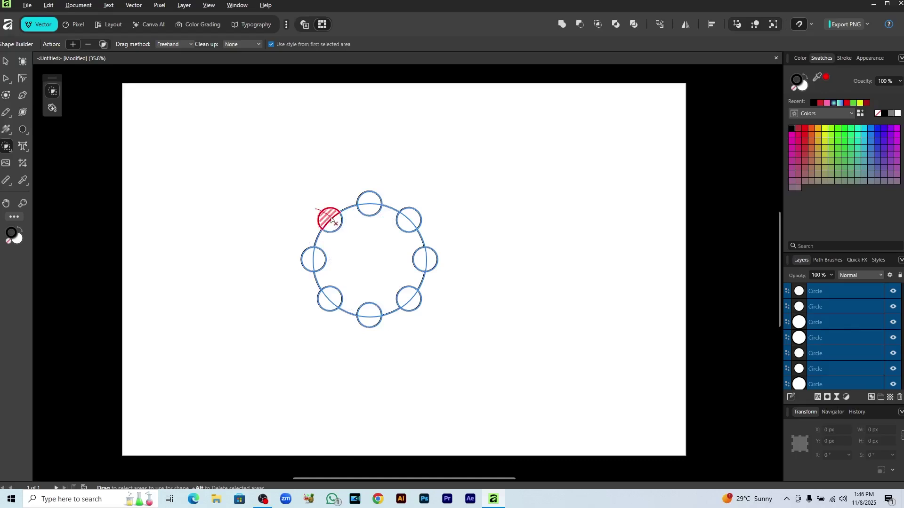
alt+click(326, 216)
drag(357, 187, 367, 205)
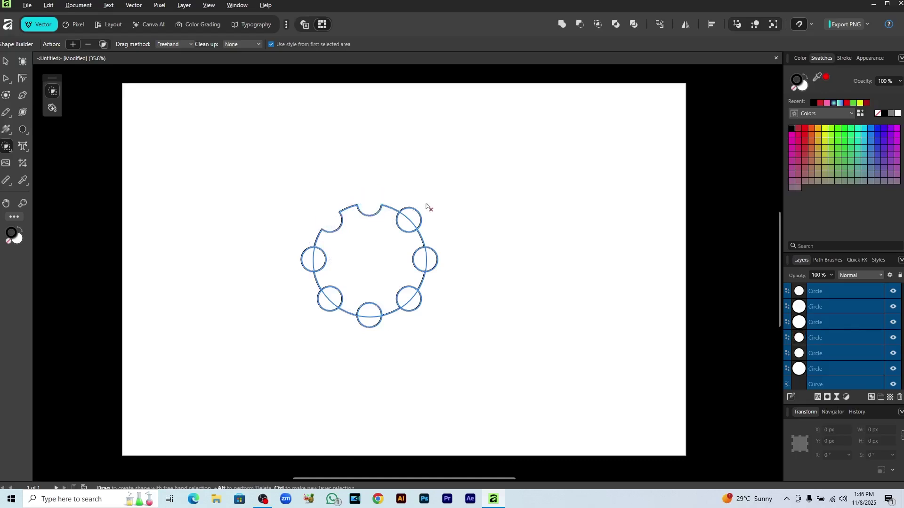
drag(430, 205, 414, 221)
alt+click(430, 259)
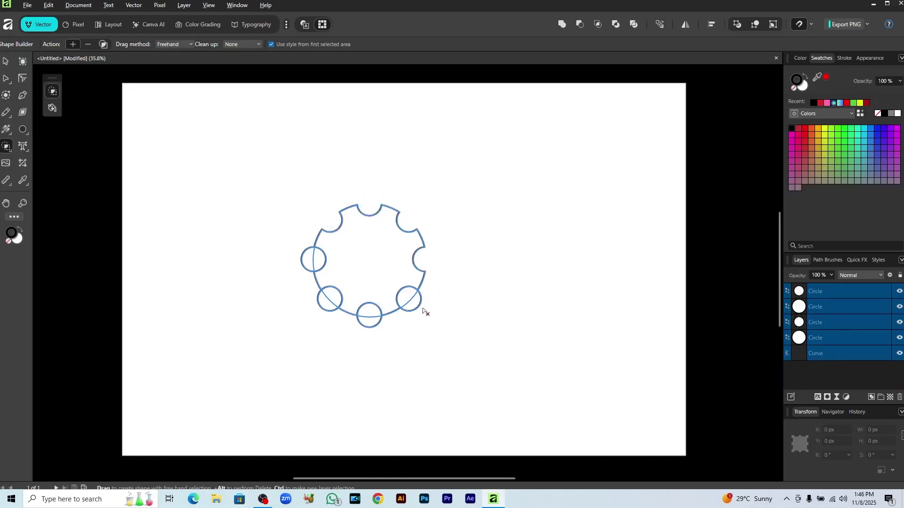
alt+click(413, 302)
key(ctrl+z)
key(ctrl+z)
key(ctrl+z)
key(ctrl+z)
key(ctrl+z)
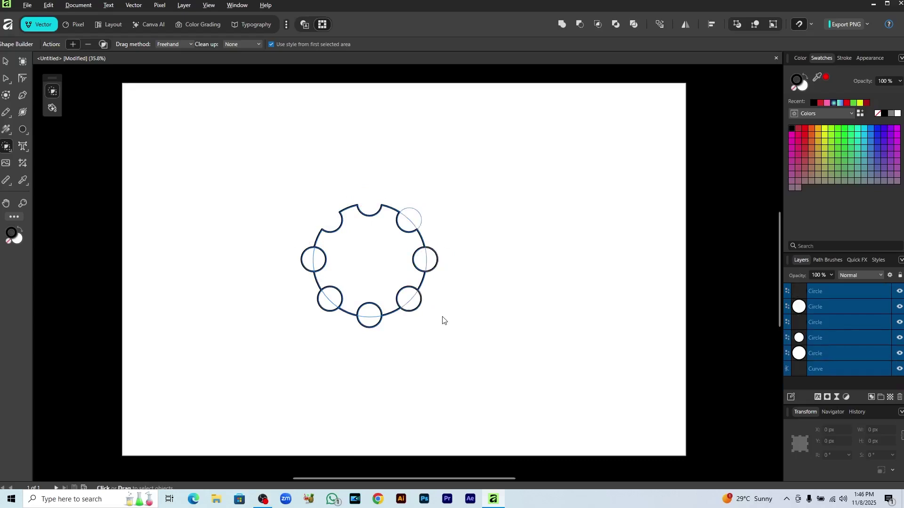
Test Add, Subtract and Intersect with undo, then combine the circles with Xor and split off a lens
click(561, 24)
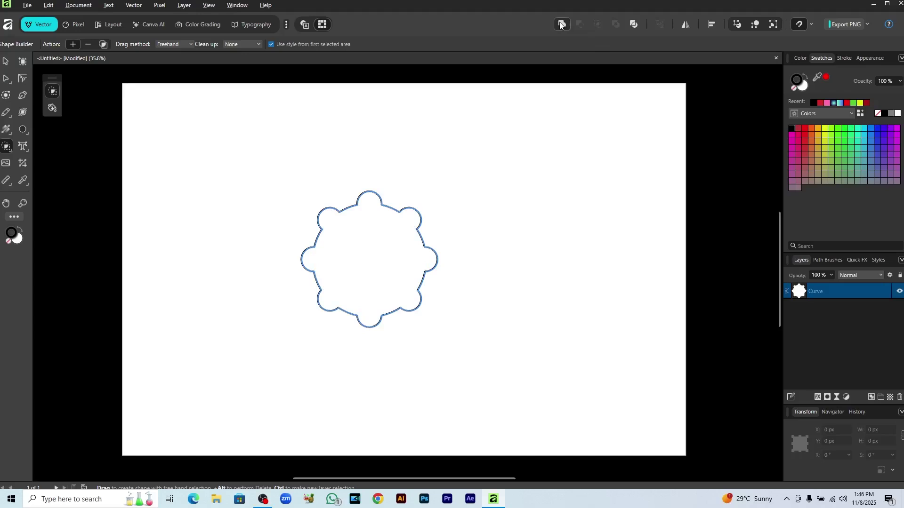
key(ctrl+z)
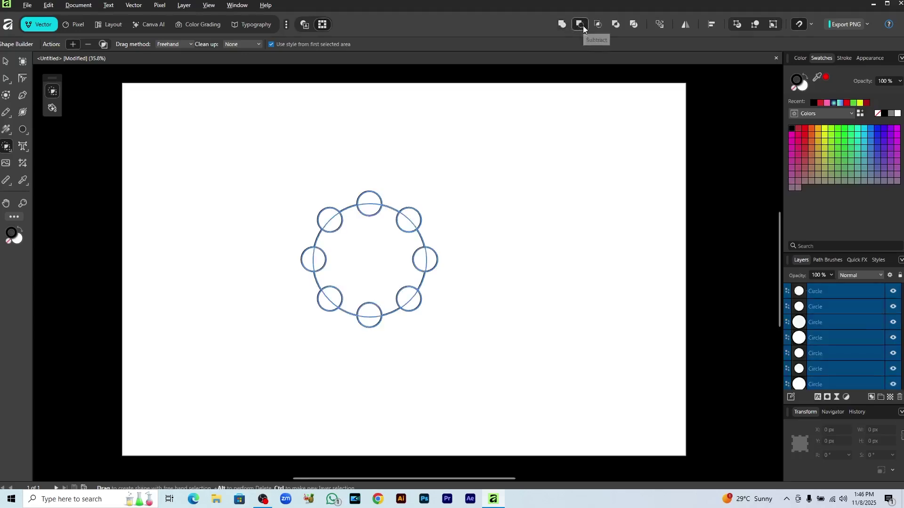
click(582, 25)
key(ctrl+z)
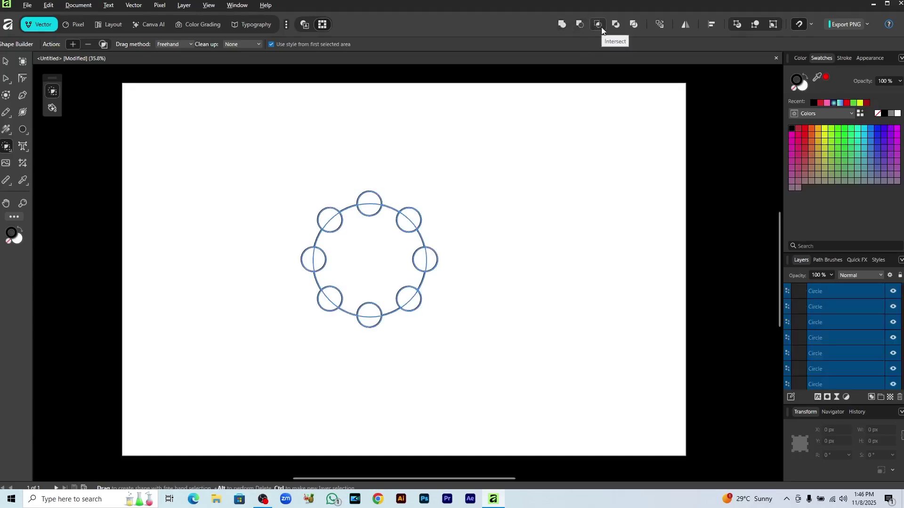
click(600, 27)
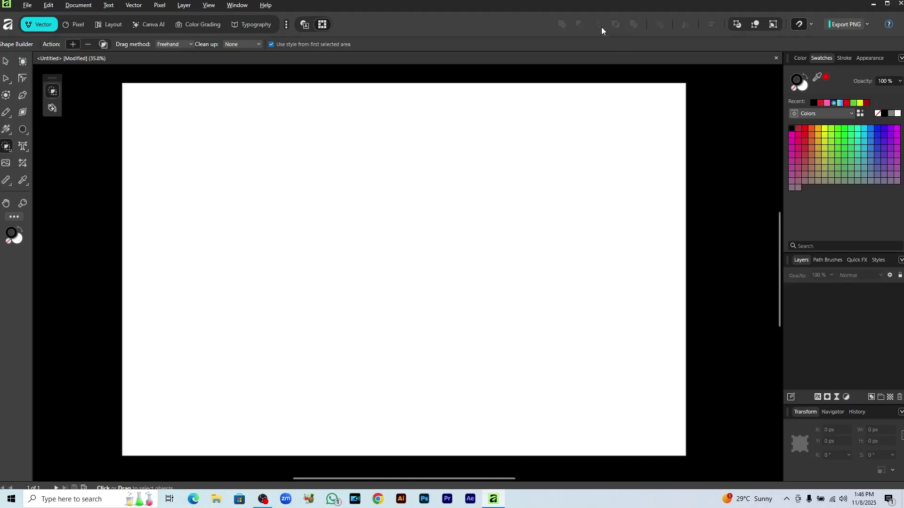
key(ctrl+z)
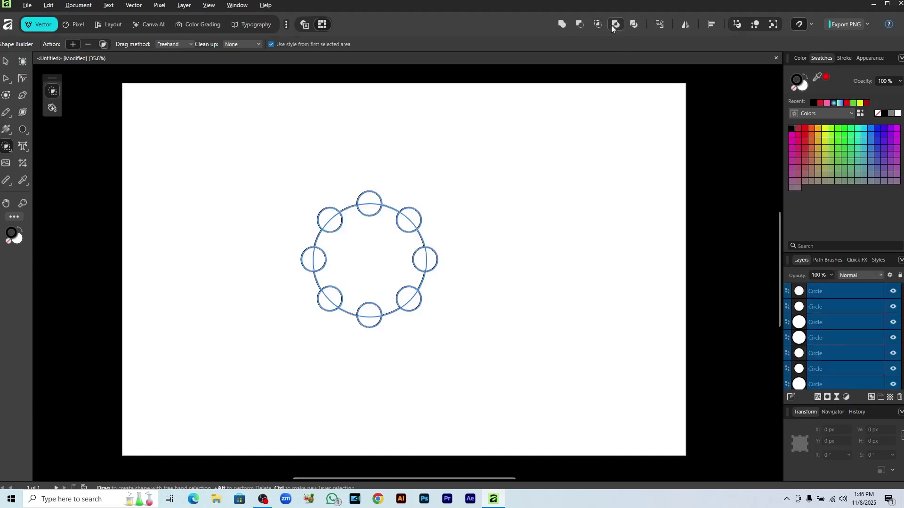
click(615, 25)
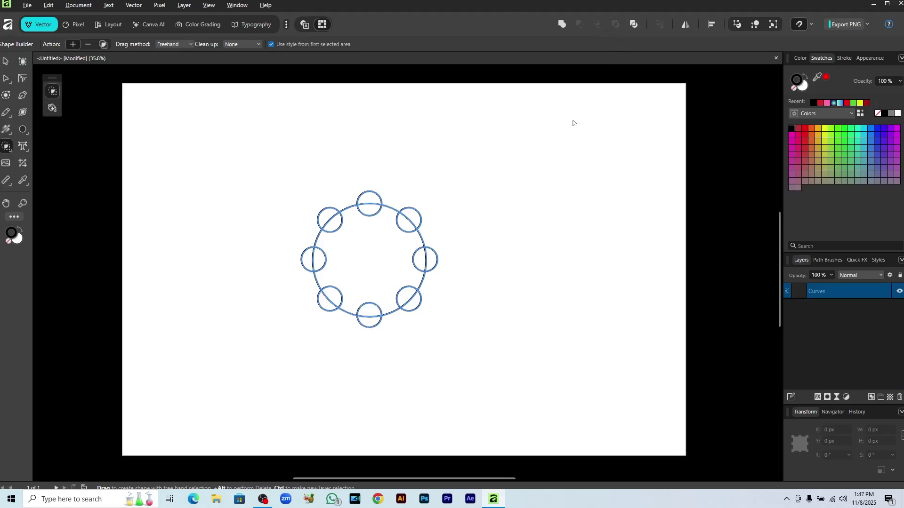
click(417, 309)
Delete the combined ring shape and the leftover lens shape from the page
key(v)
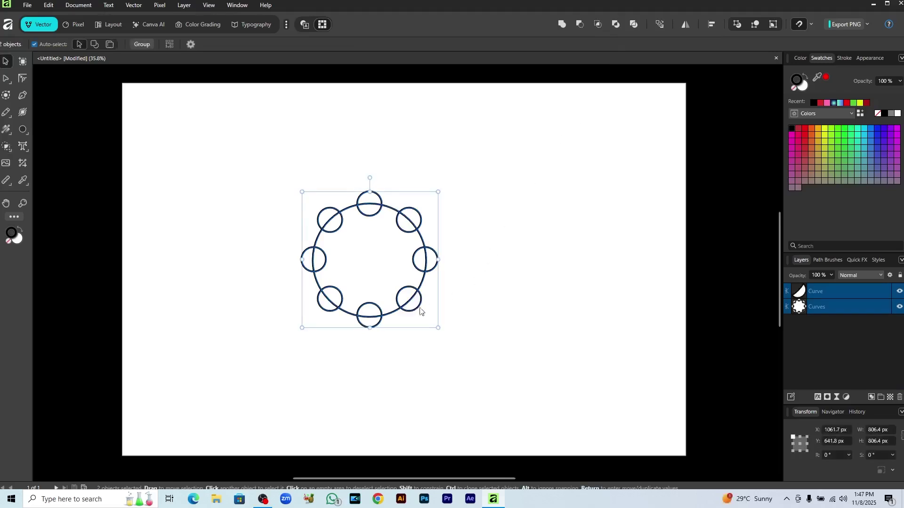
drag(415, 309, 434, 320)
right_click(434, 320)
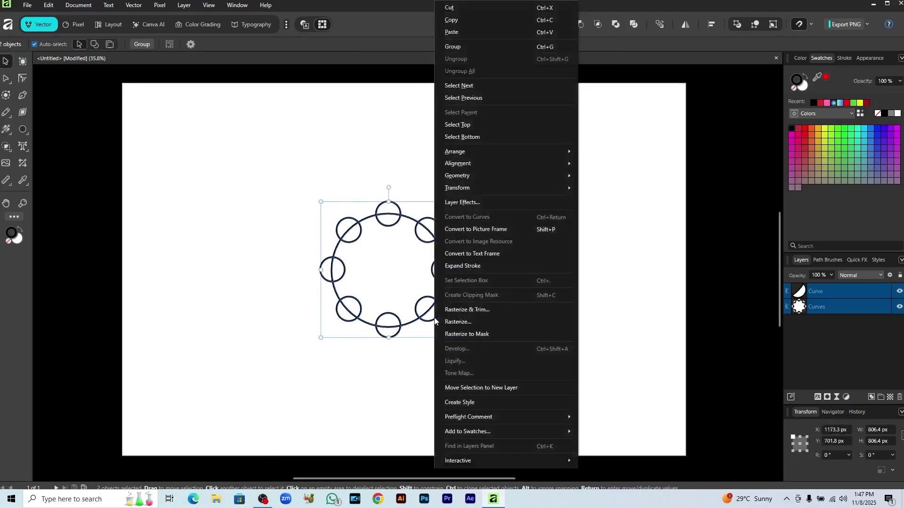
click(631, 222)
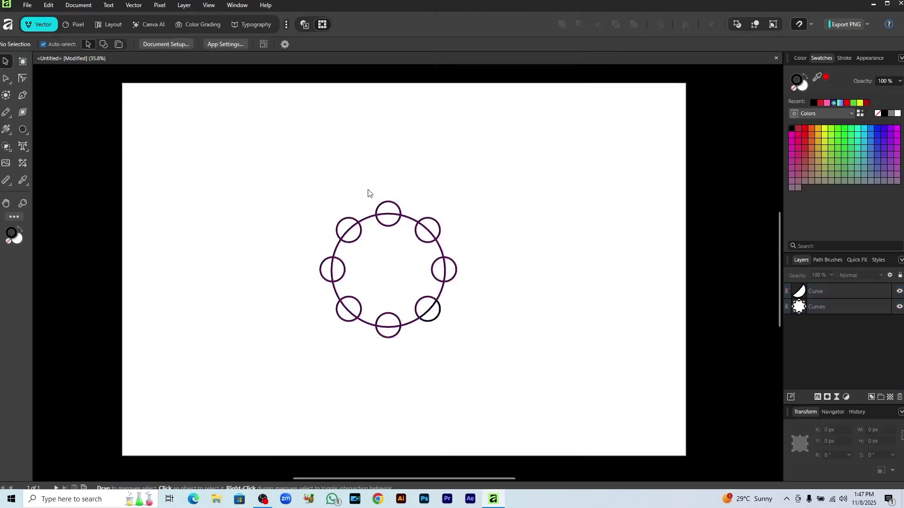
drag(368, 193, 441, 248)
key(Delete)
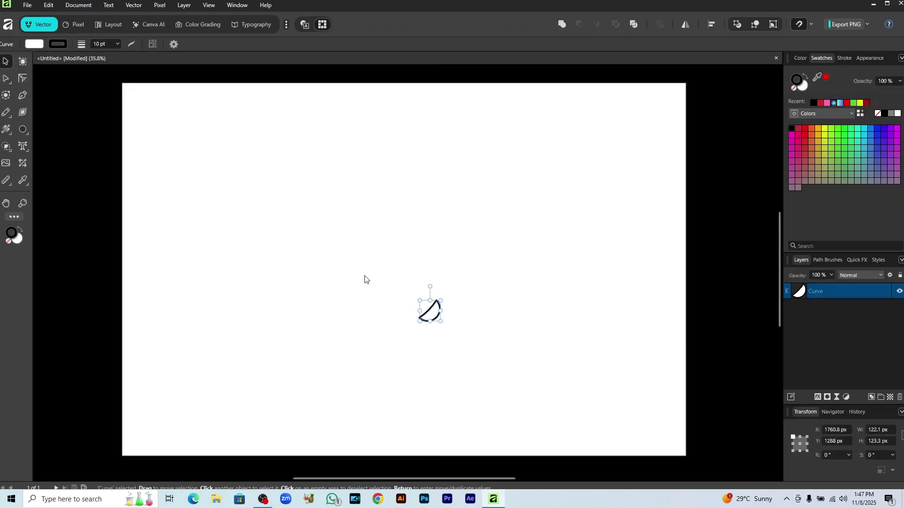
drag(365, 279, 473, 347)
key(Delete)
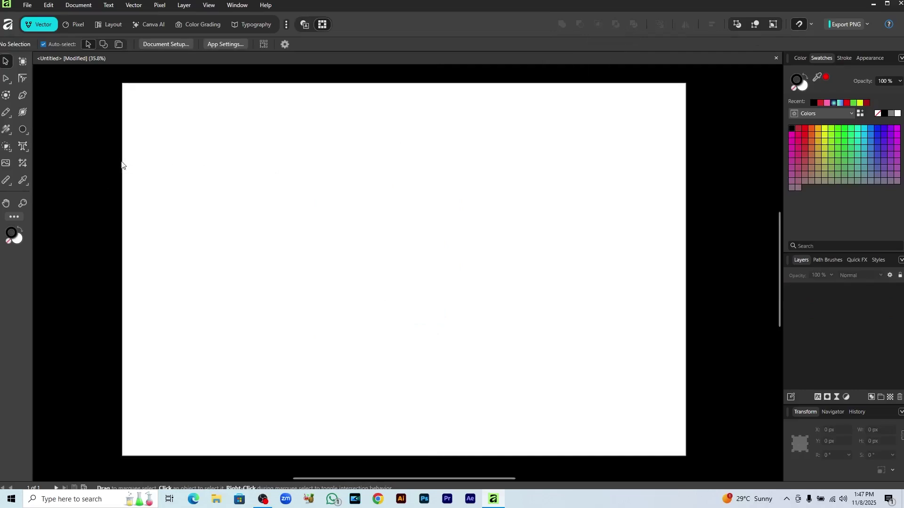
Draw a rectangle in the upper middle of the page and a diamond to its right
right_click(23, 129)
click(52, 126)
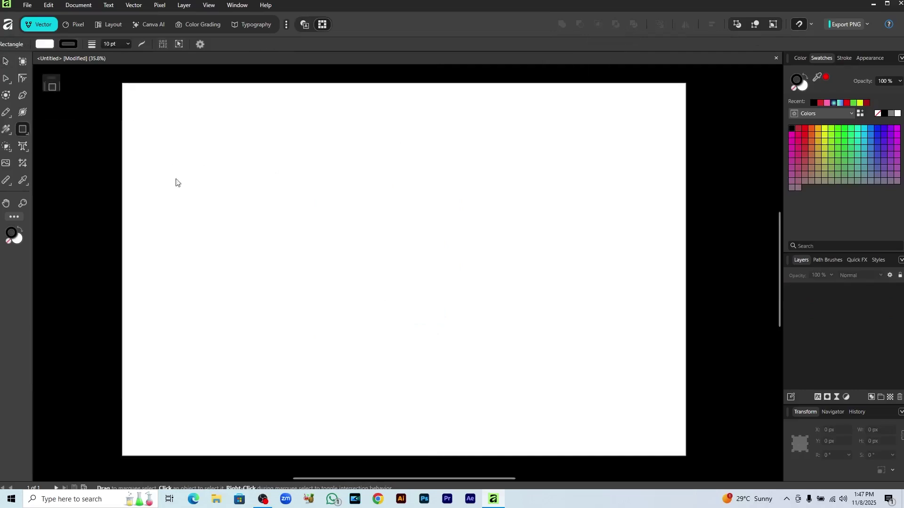
drag(273, 179, 399, 251)
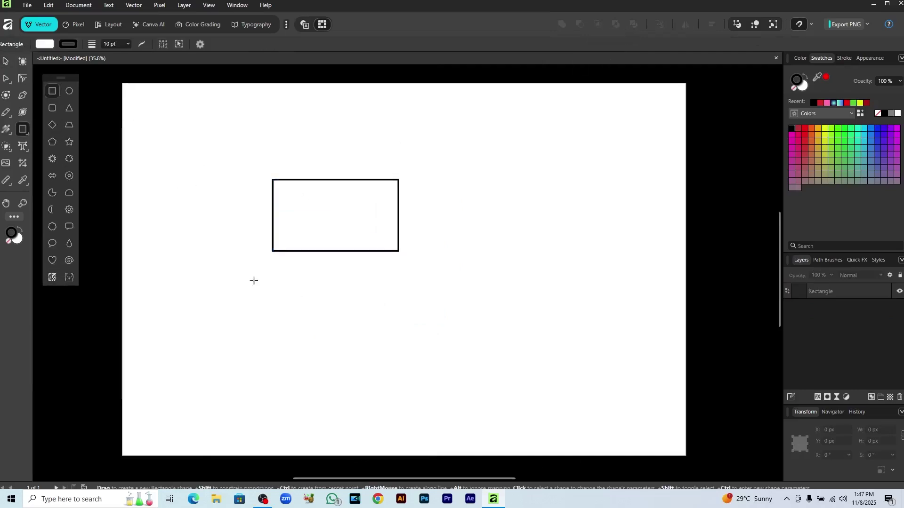
click(53, 125)
drag(458, 226, 535, 303)
key(v)
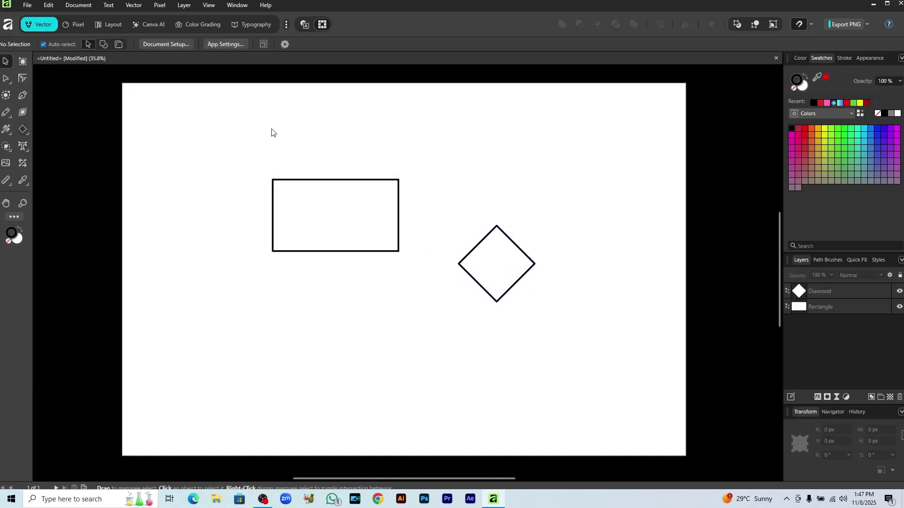
Centre the diamond inside the rectangle using Align Center and Align Middle
drag(268, 127, 552, 302)
click(712, 25)
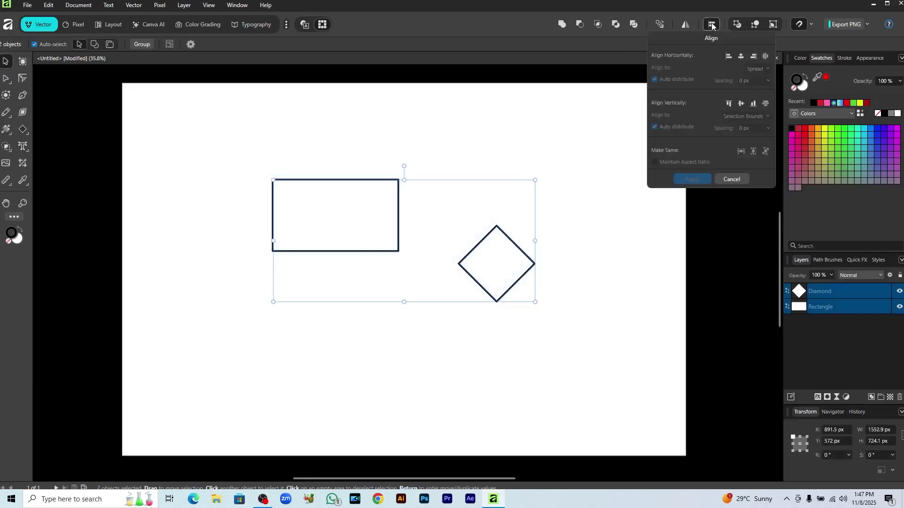
click(741, 56)
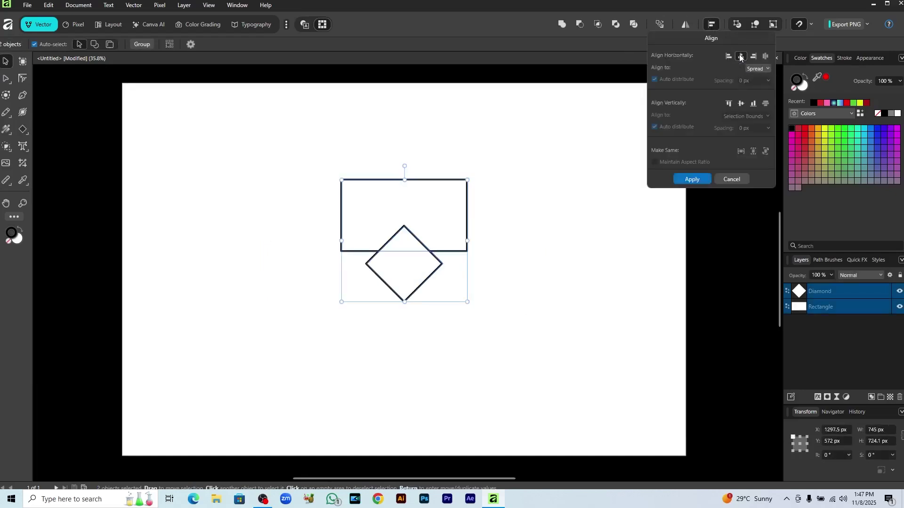
click(743, 108)
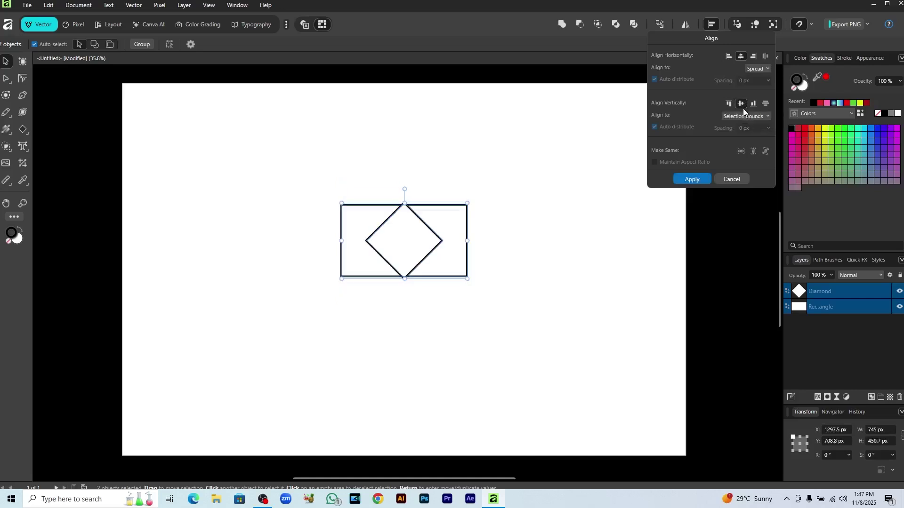
click(763, 68)
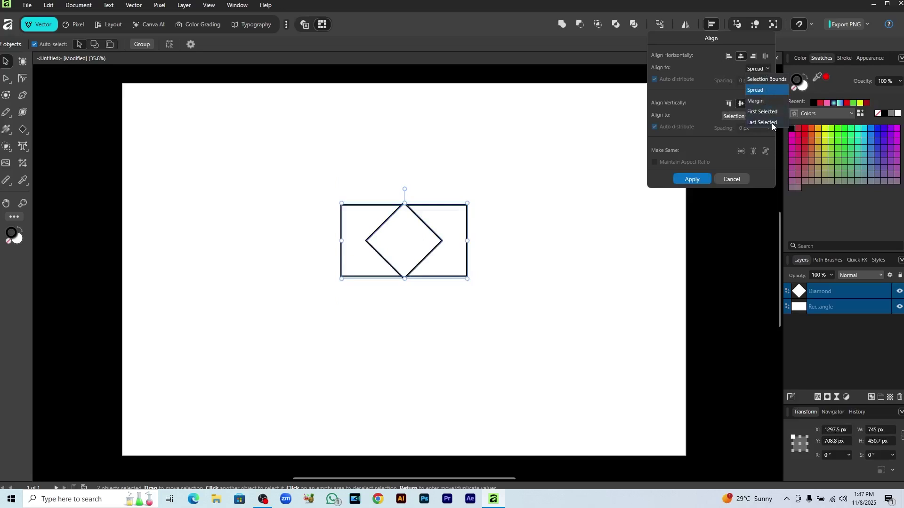
Fill the rectangle magenta and the diamond lime by applying swatches and swapping fill and stroke
click(571, 164)
drag(319, 165, 473, 258)
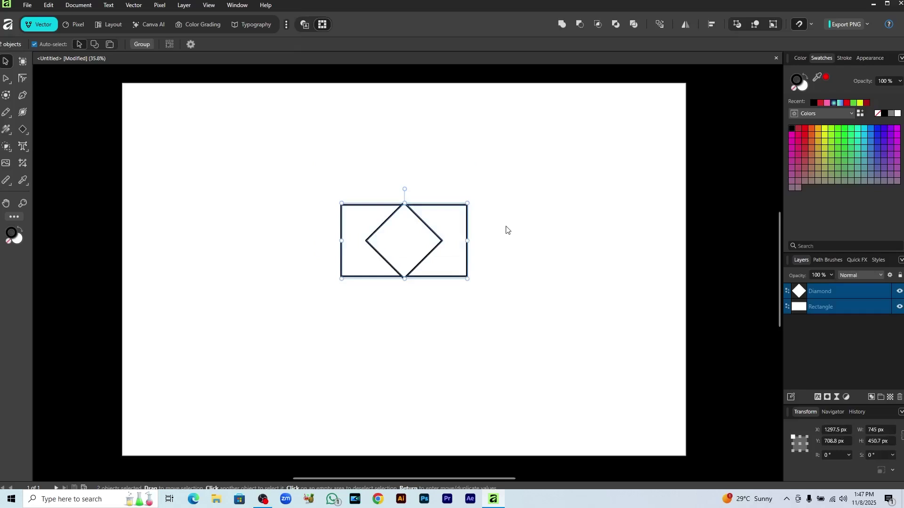
click(480, 255)
click(467, 258)
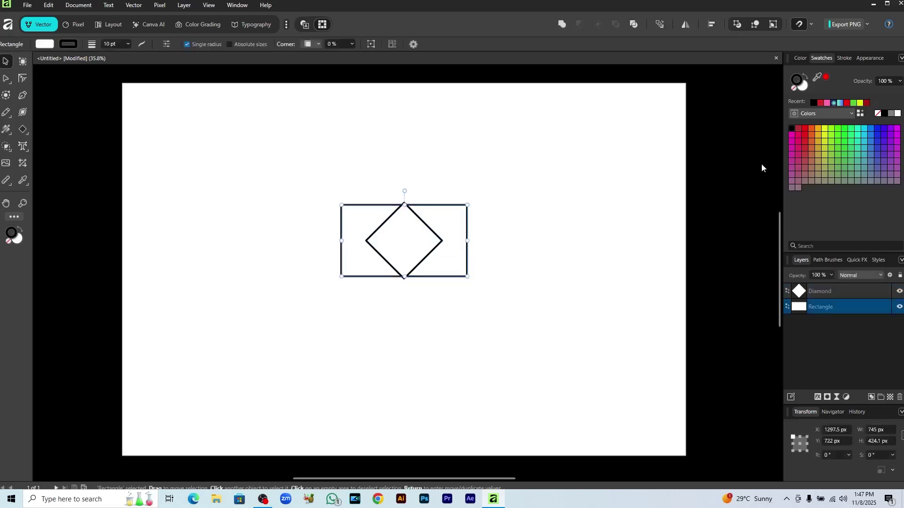
click(798, 149)
key(shift+x)
click(590, 240)
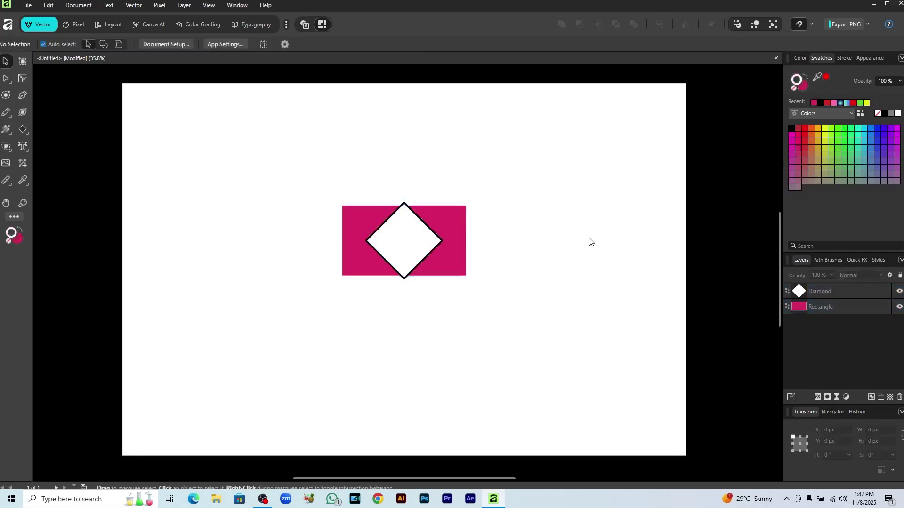
click(420, 258)
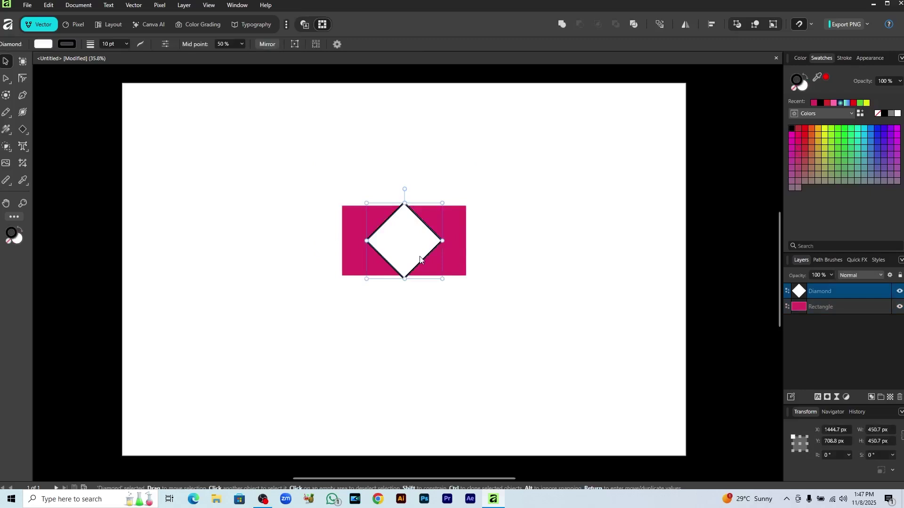
click(820, 142)
key(shift+x)
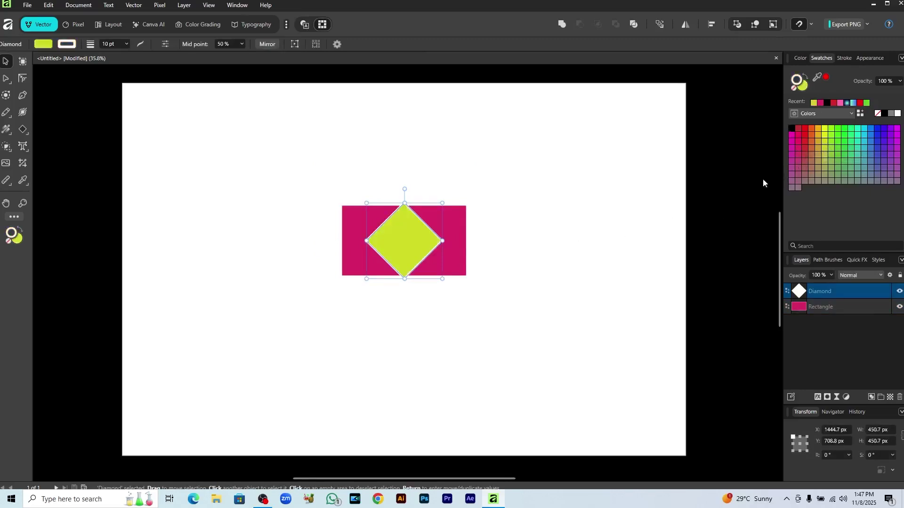
click(574, 250)
Shear both shapes by pushing their left side down, then round the rectangle's upper-left corner
drag(320, 172, 478, 282)
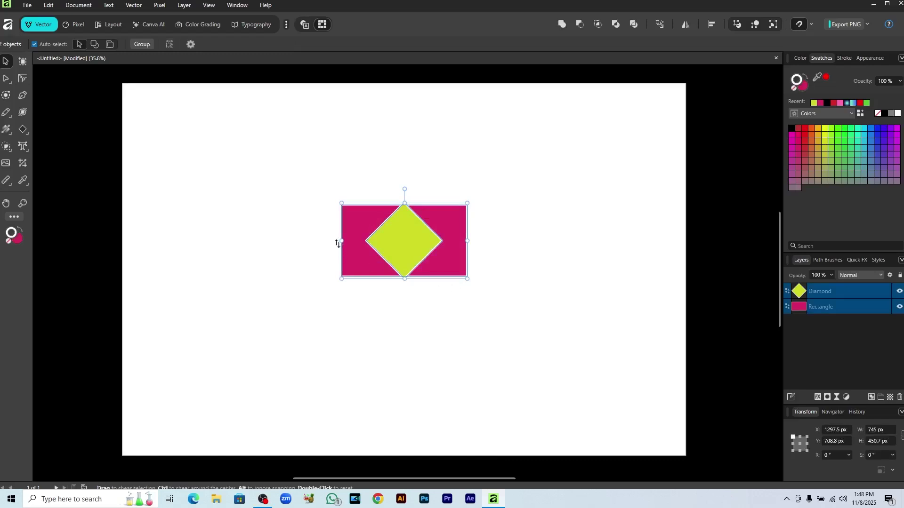
drag(338, 244, 353, 313)
click(479, 335)
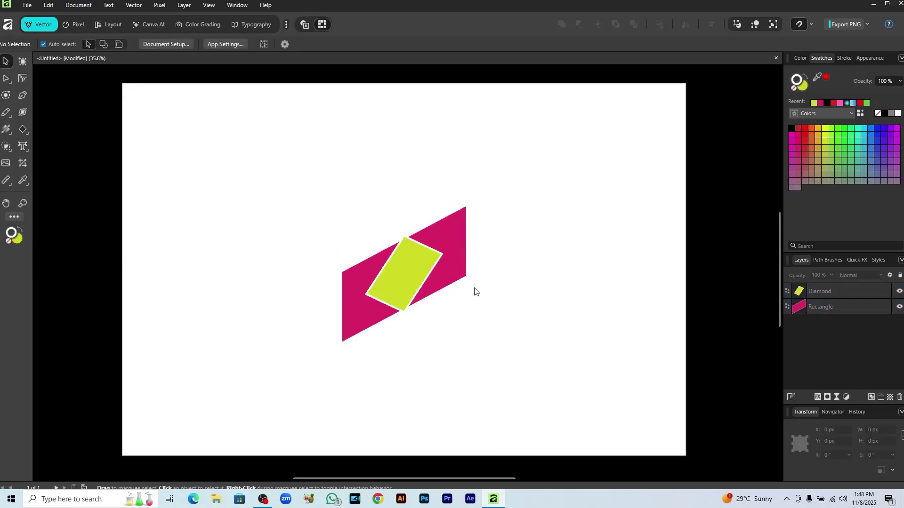
drag(300, 223, 502, 332)
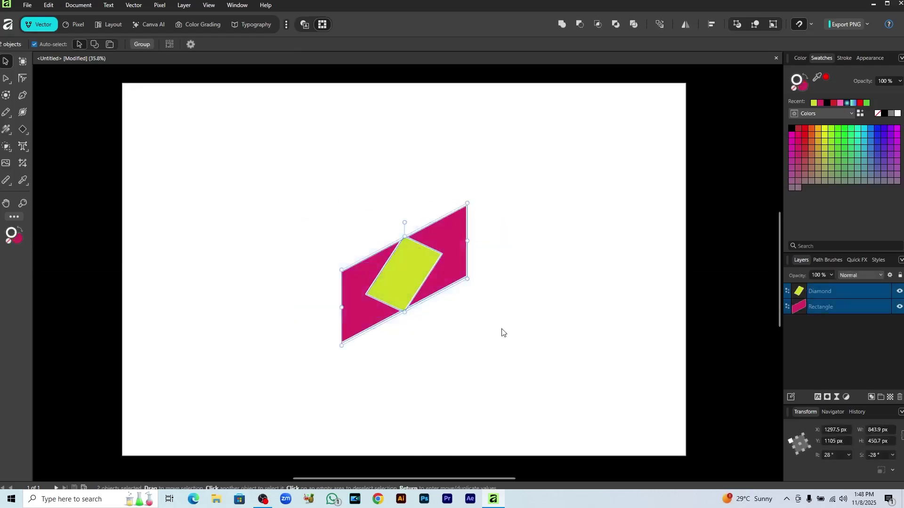
click(22, 79)
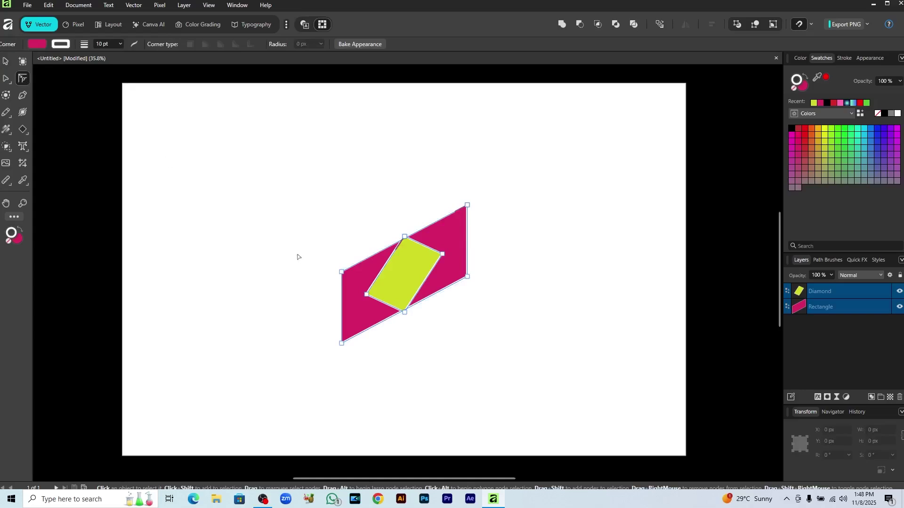
drag(342, 273, 359, 285)
Select both shapes and delete them from the page
key(v)
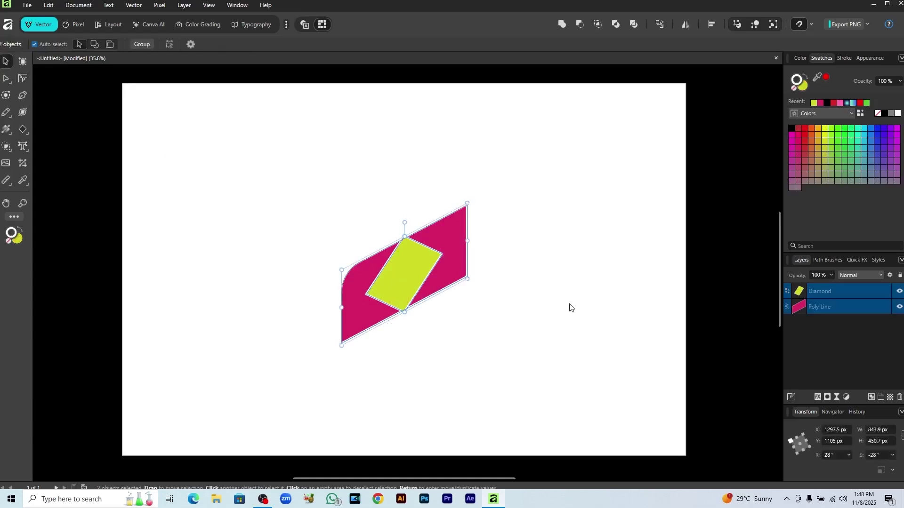
click(569, 304)
drag(318, 197, 477, 312)
key(Delete)
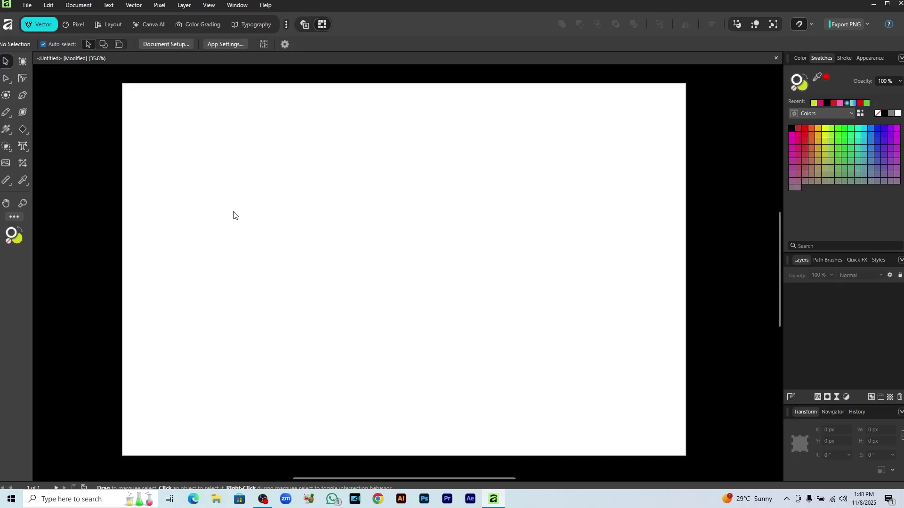
Place the WhatsApp logo PNG from D:\post onto the page
click(7, 166)
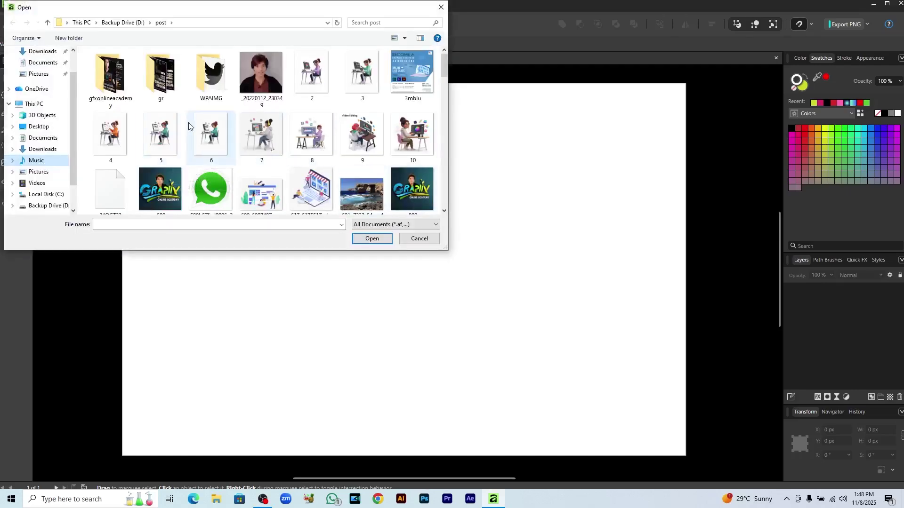
click(211, 189)
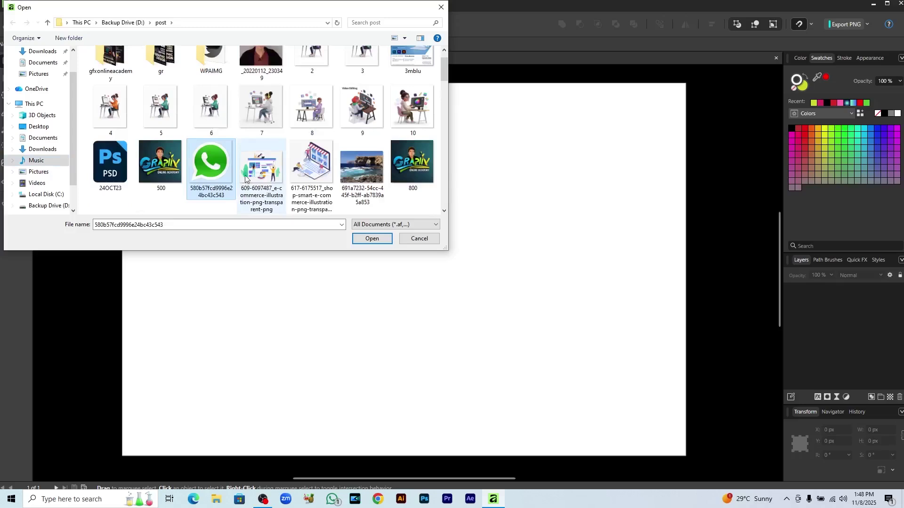
click(371, 239)
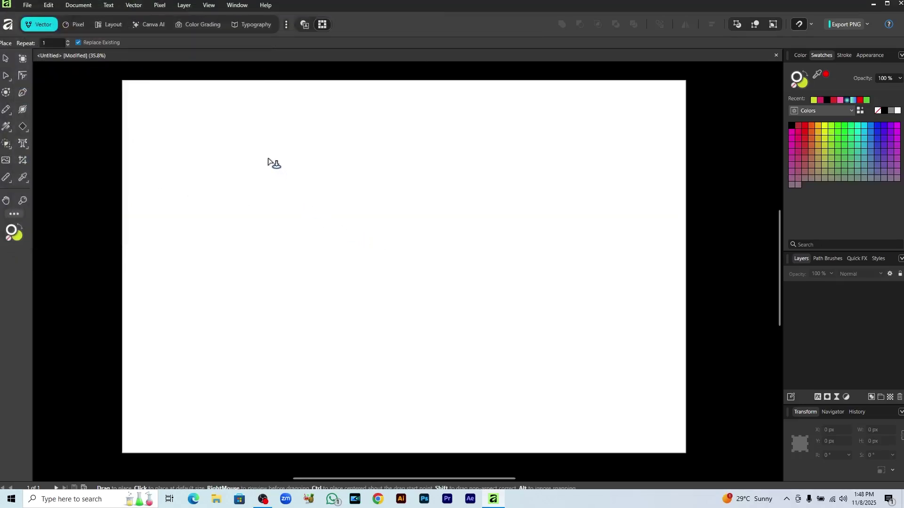
drag(268, 159, 436, 313)
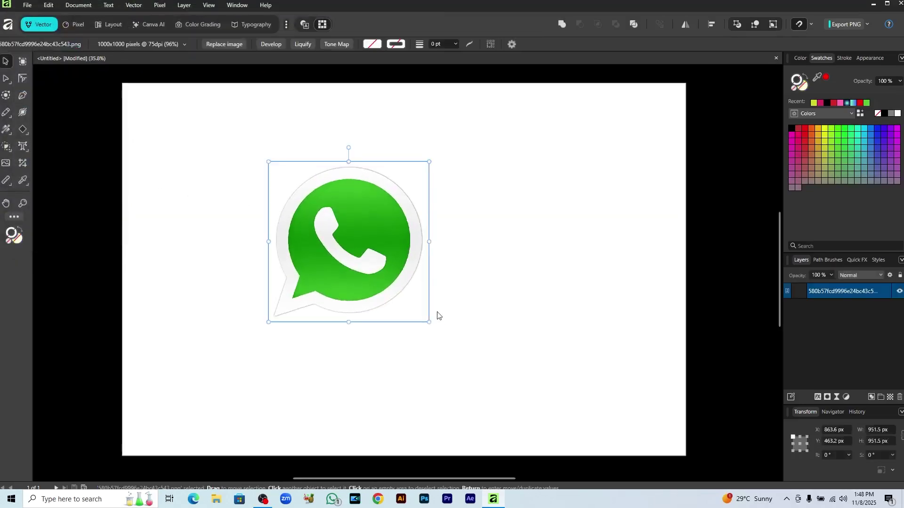
scroll(403, 285, up, 3)
scroll(402, 282, up, 8)
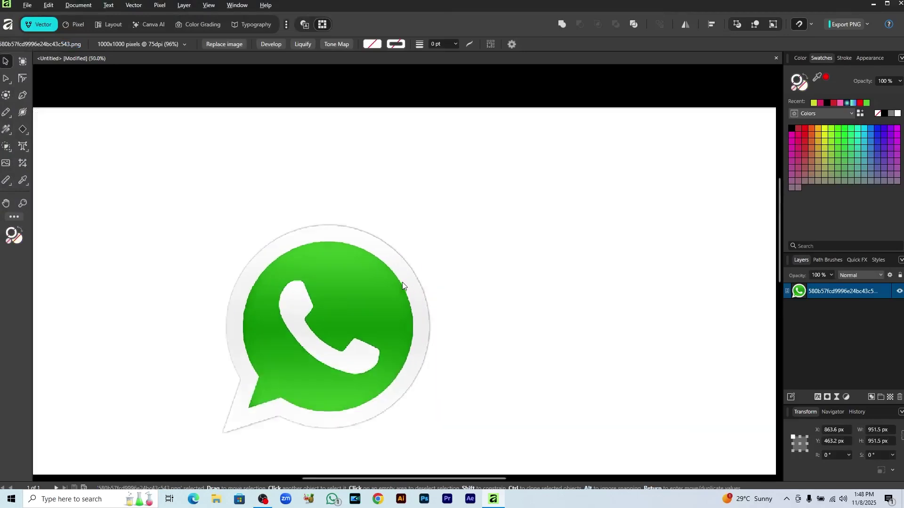
scroll(403, 285, down, 9)
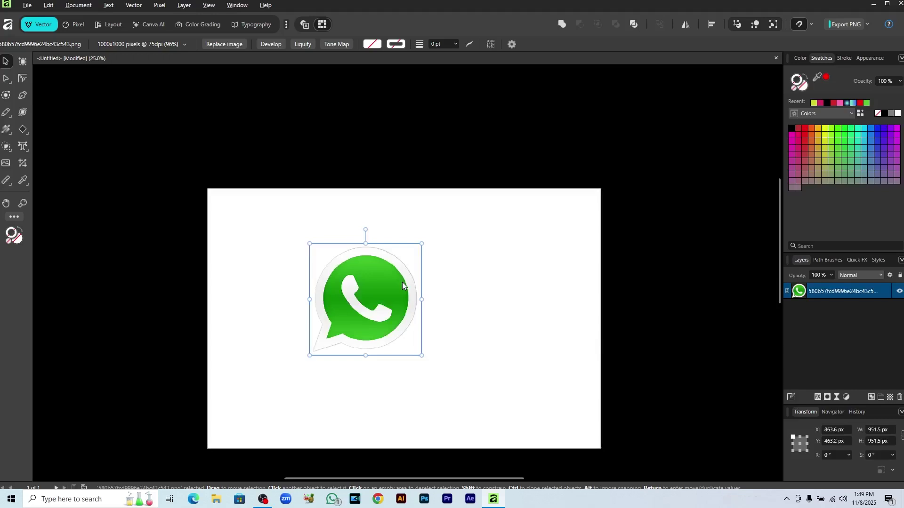
key(a)
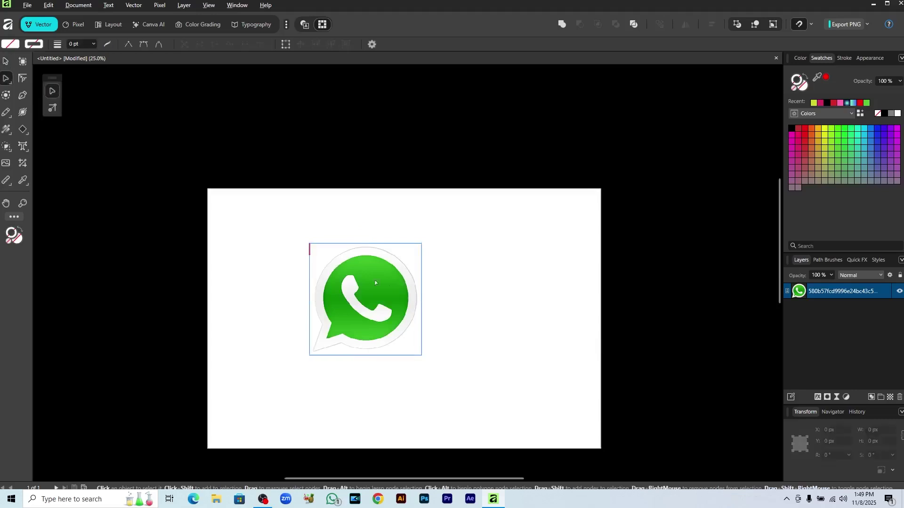
Trace the logo with Image Trace at 78% edge threshold and 25% curve tolerance
key(ctrl+0)
click(127, 7)
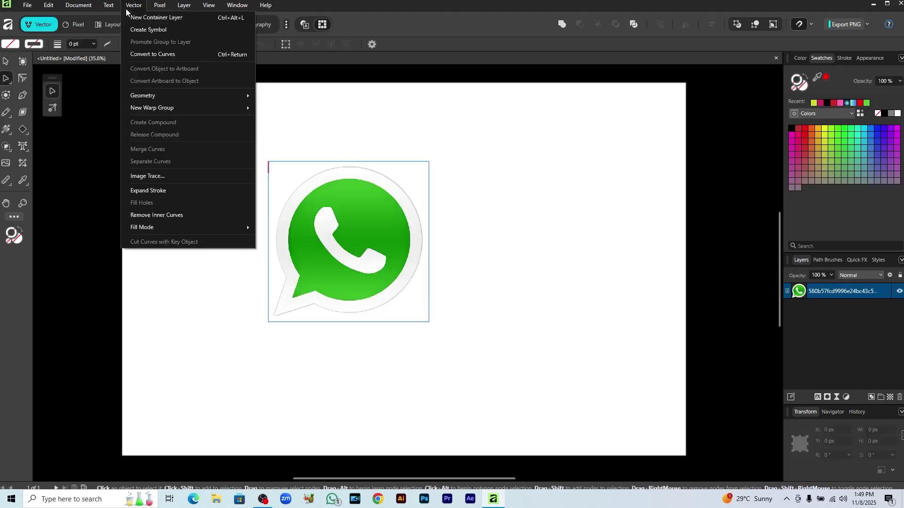
click(143, 177)
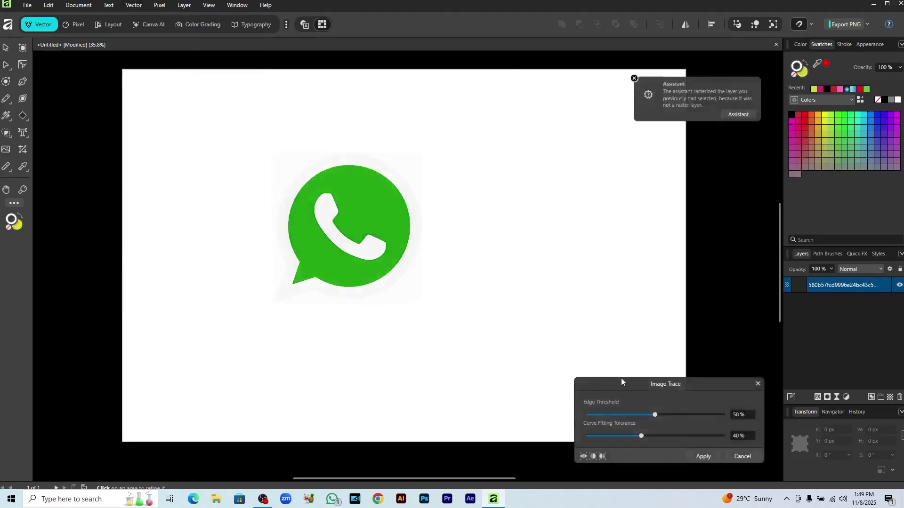
drag(621, 381, 578, 241)
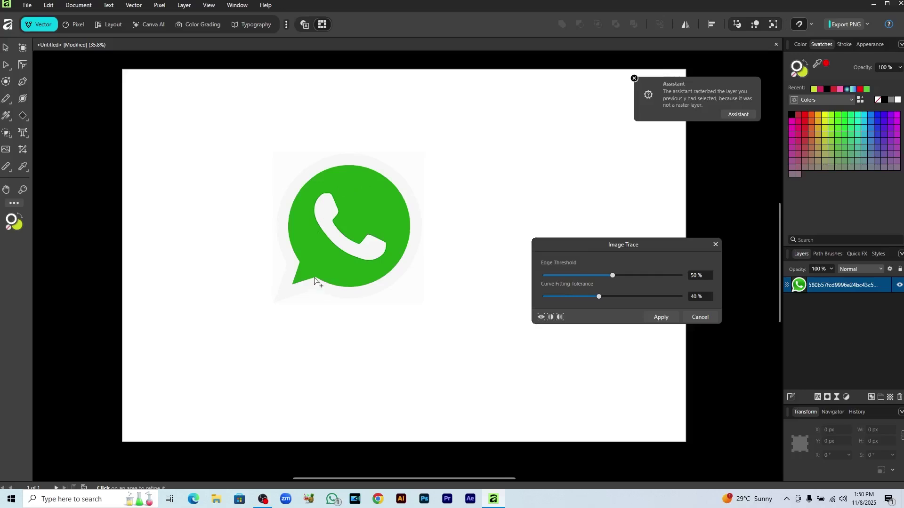
drag(613, 275, 628, 279)
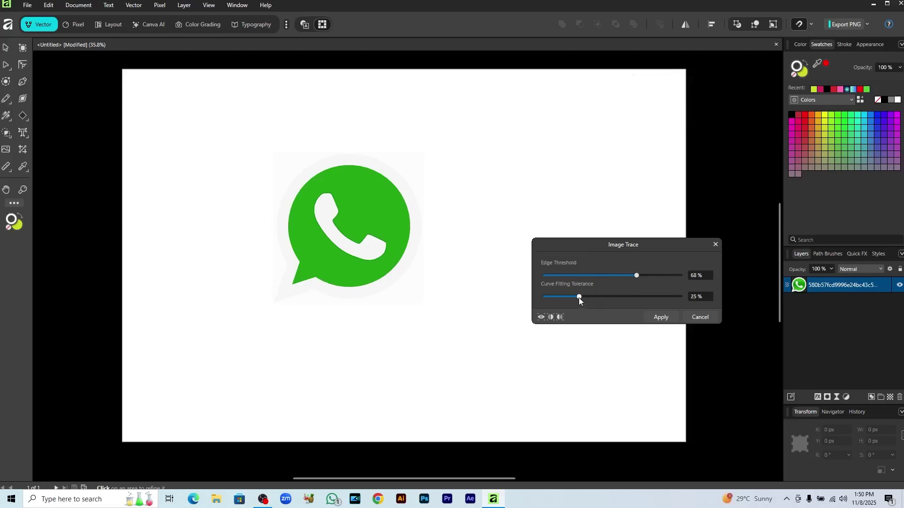
drag(637, 276, 650, 277)
click(661, 318)
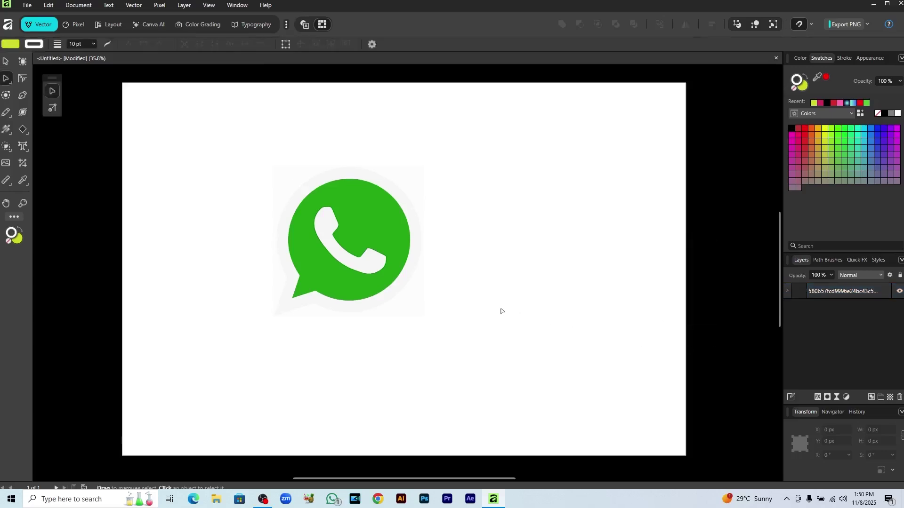
Give the traced logo's outer bubble curve a red fill
double_click(379, 266)
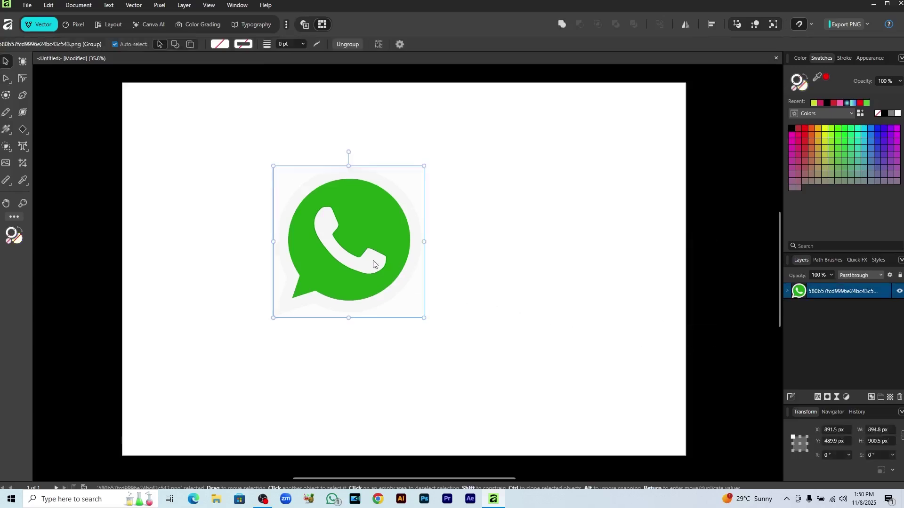
click(465, 315)
key(a)
click(412, 267)
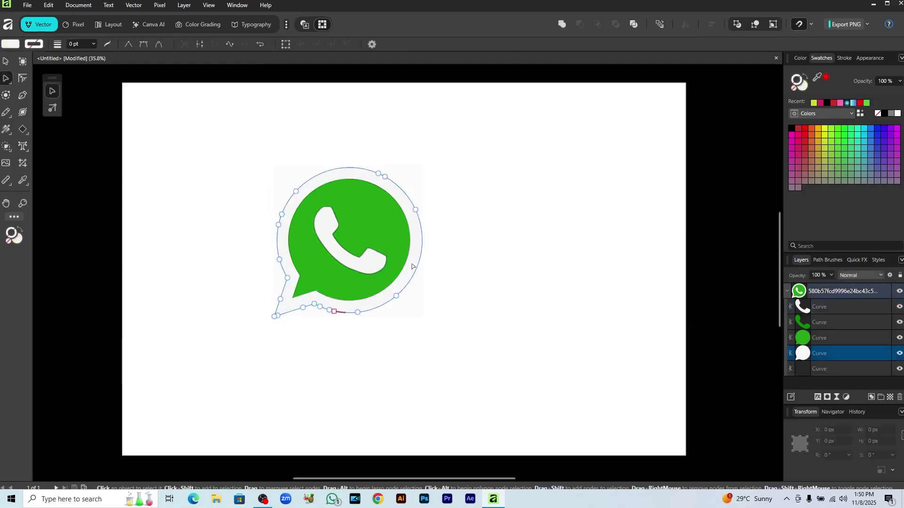
click(803, 142)
key(shift+x)
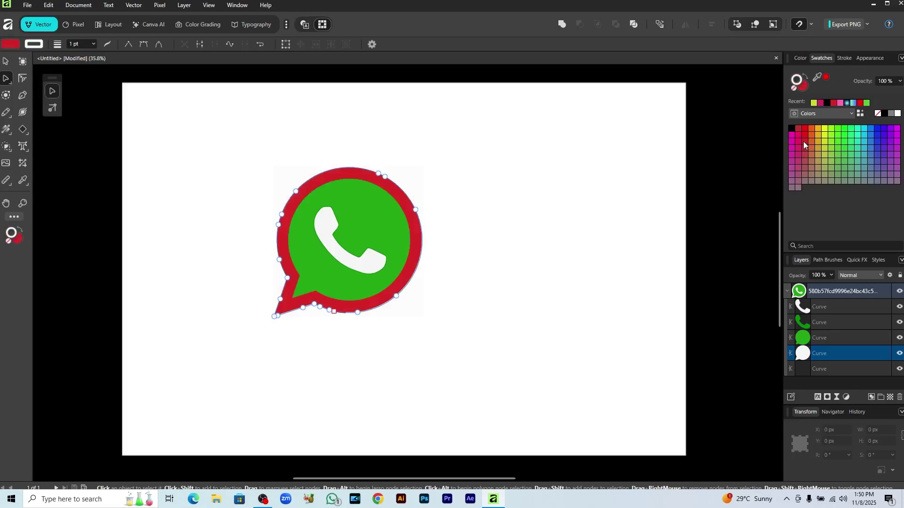
click(538, 268)
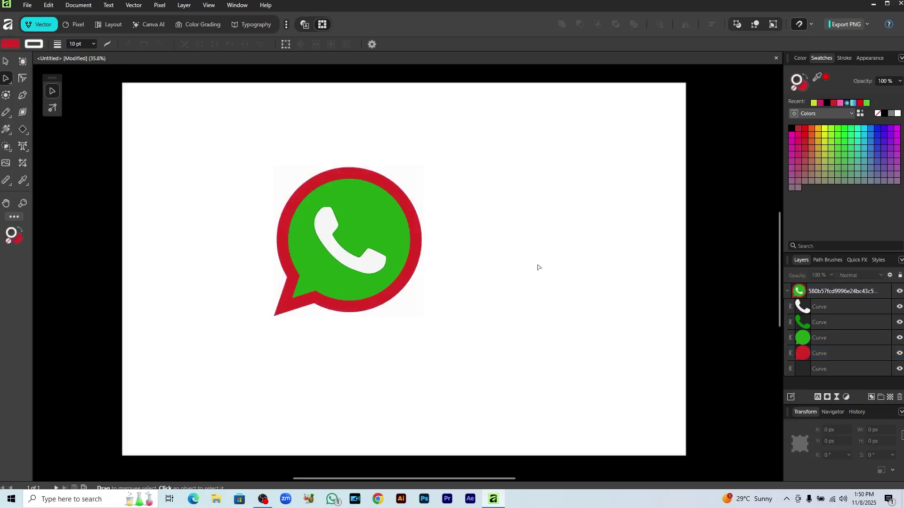
Select the whole traced WhatsApp group and delete it
key(v)
click(361, 248)
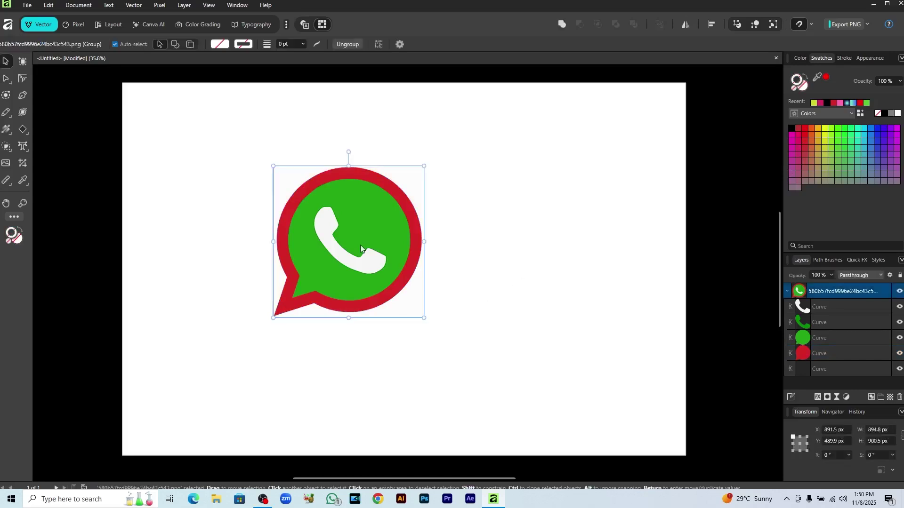
key(Delete)
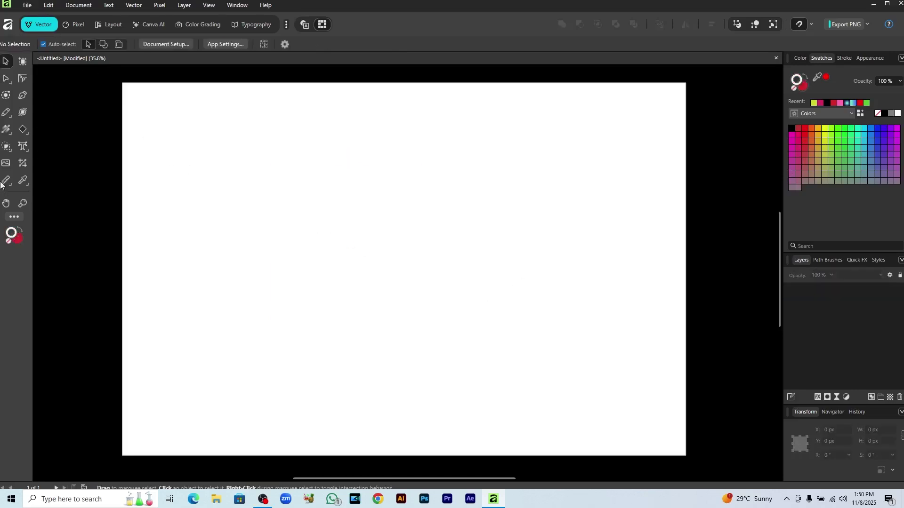
Place 8.jpg, the desk illustration from D:\post, in the middle of the page
key(ctrl+o)
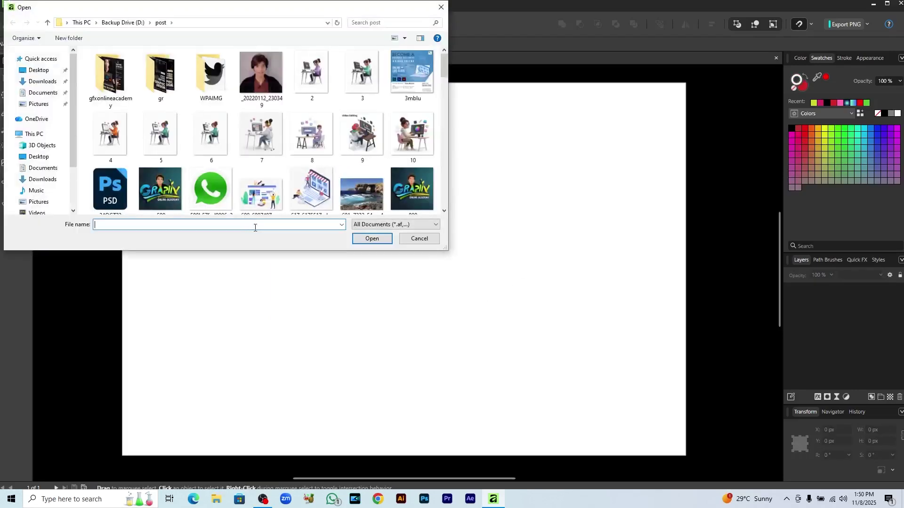
click(315, 137)
click(370, 239)
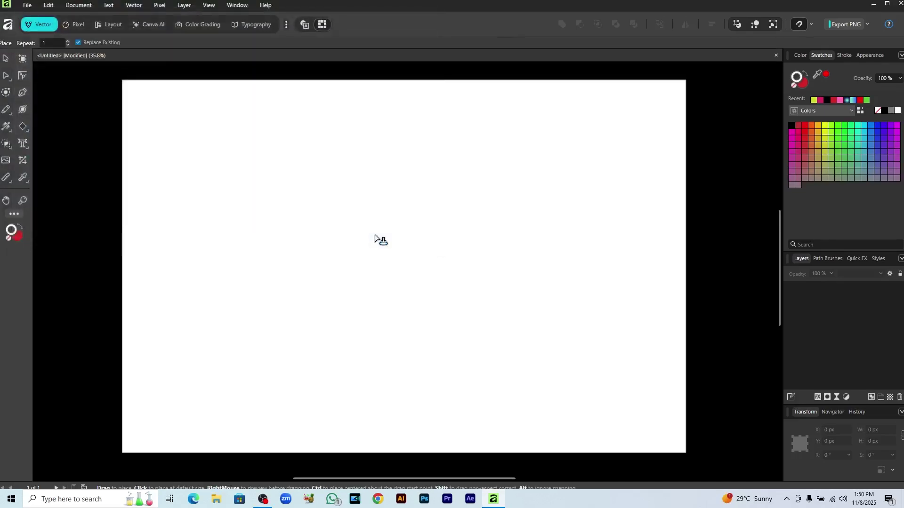
drag(283, 182, 519, 350)
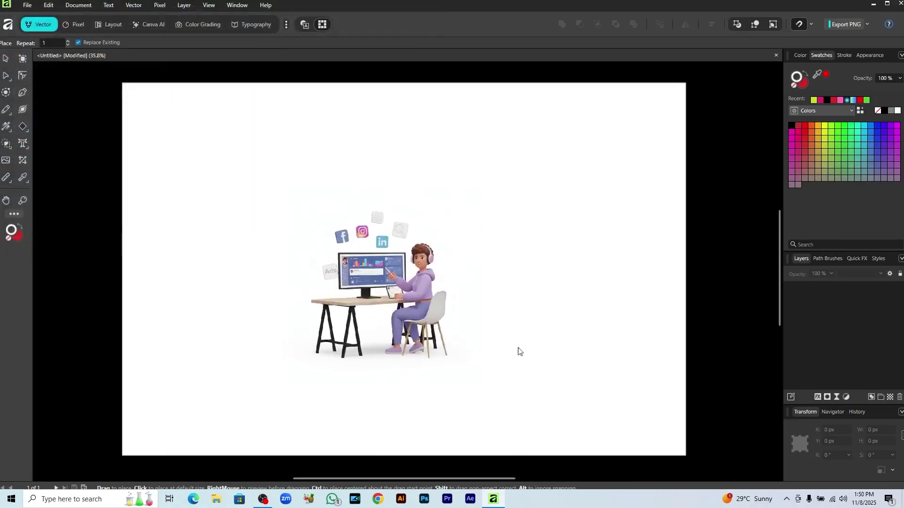
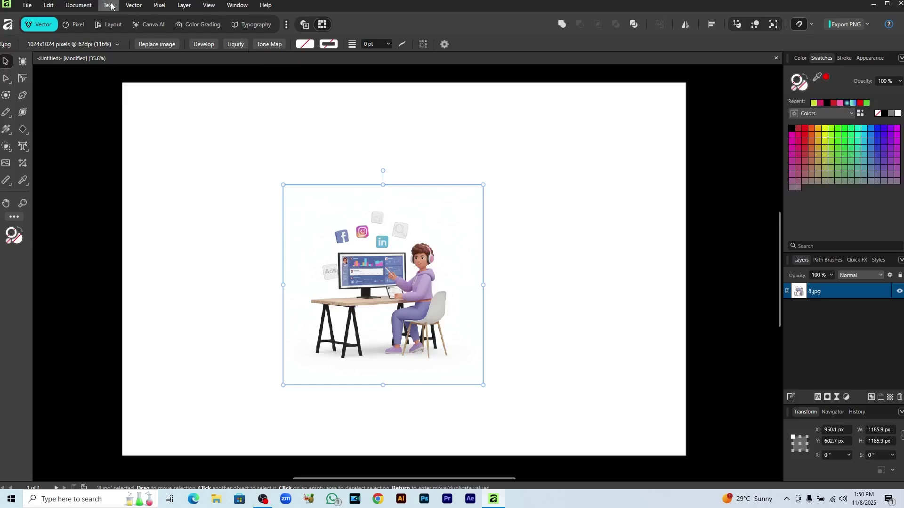
Image-trace the desk illustration with Edge Threshold 46% and Curve Fitting 29%
click(134, 5)
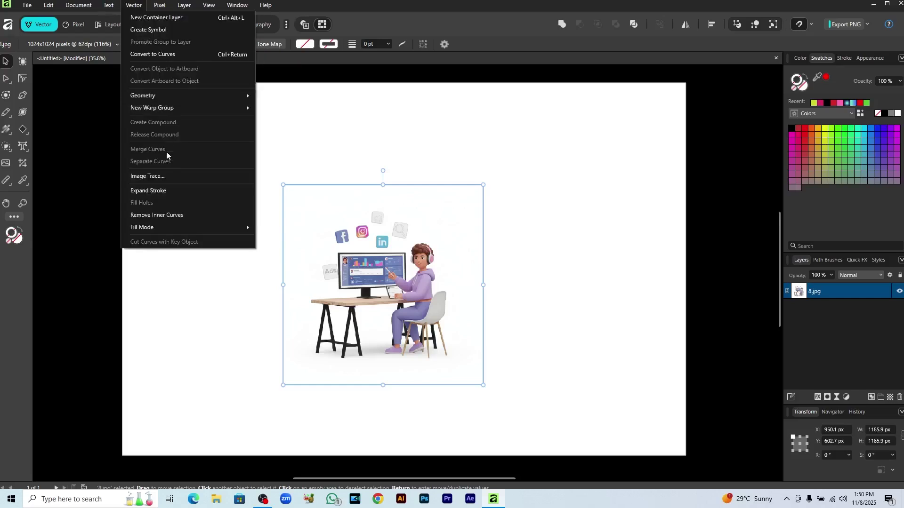
click(167, 177)
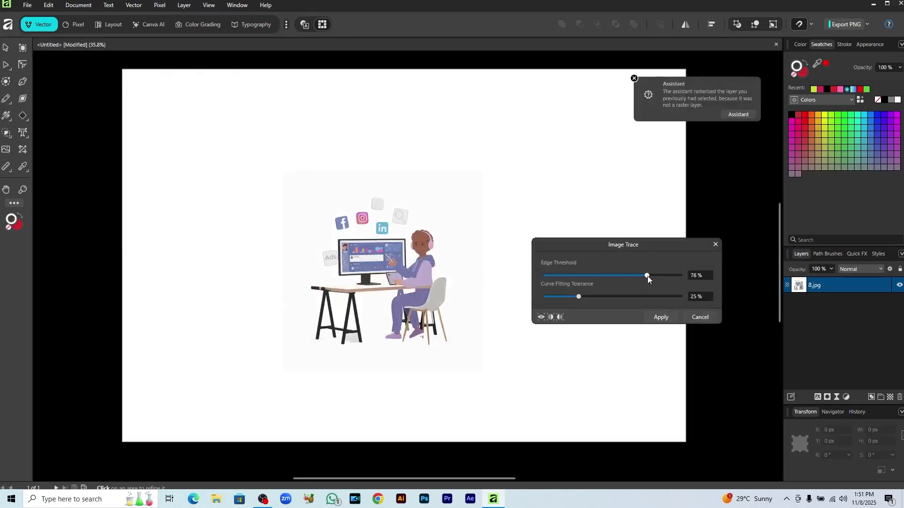
drag(649, 276, 608, 276)
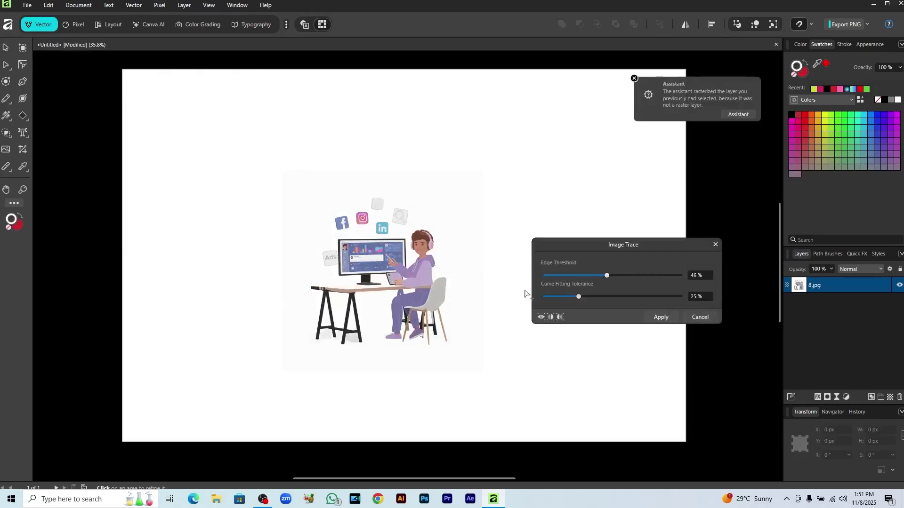
drag(579, 298, 584, 298)
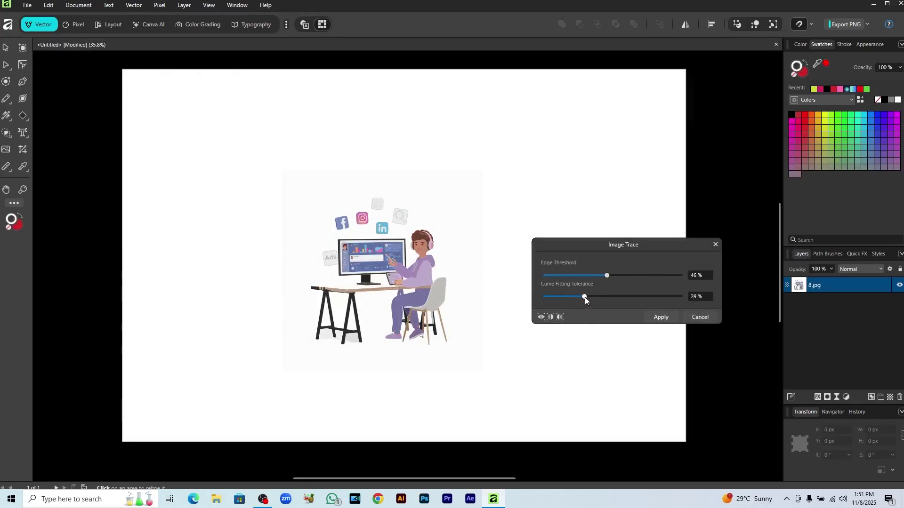
click(654, 316)
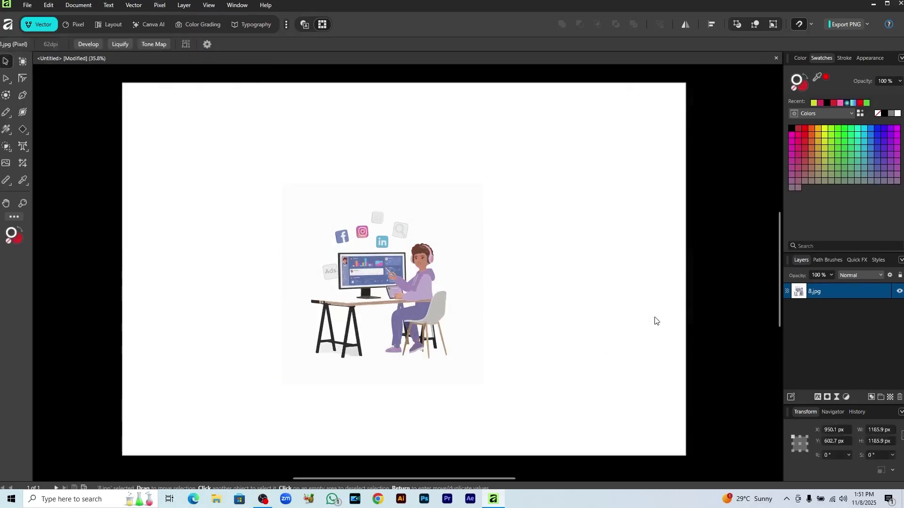
scroll(466, 283, up, 1)
scroll(524, 223, down, 2)
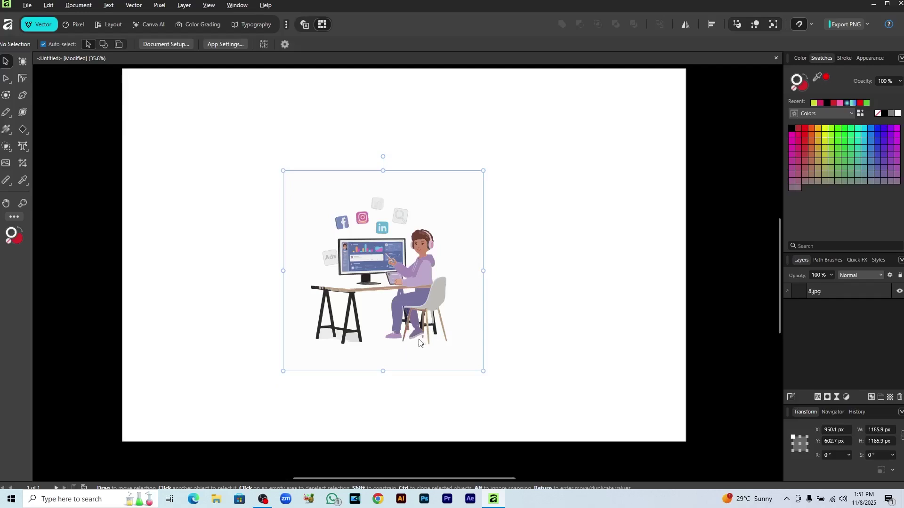
Delete the traced white background curve and clear the artwork from the page
key(a)
click(463, 208)
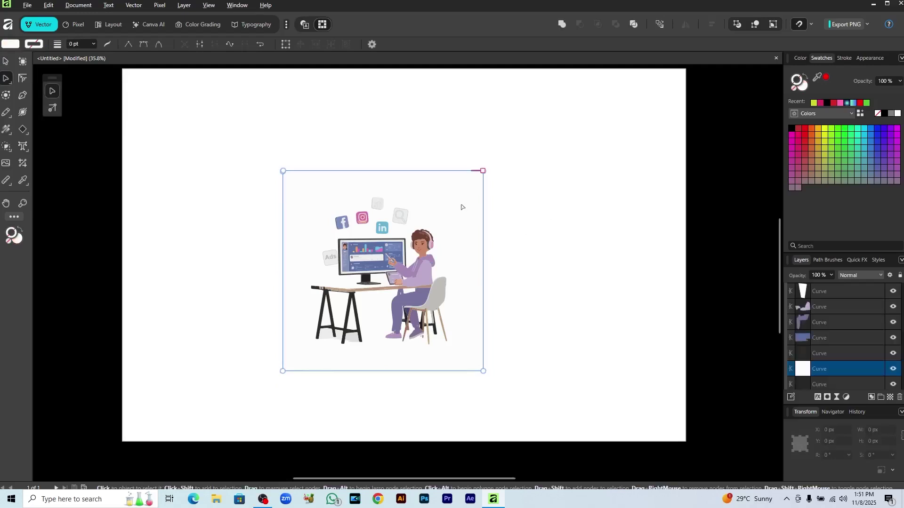
key(Delete)
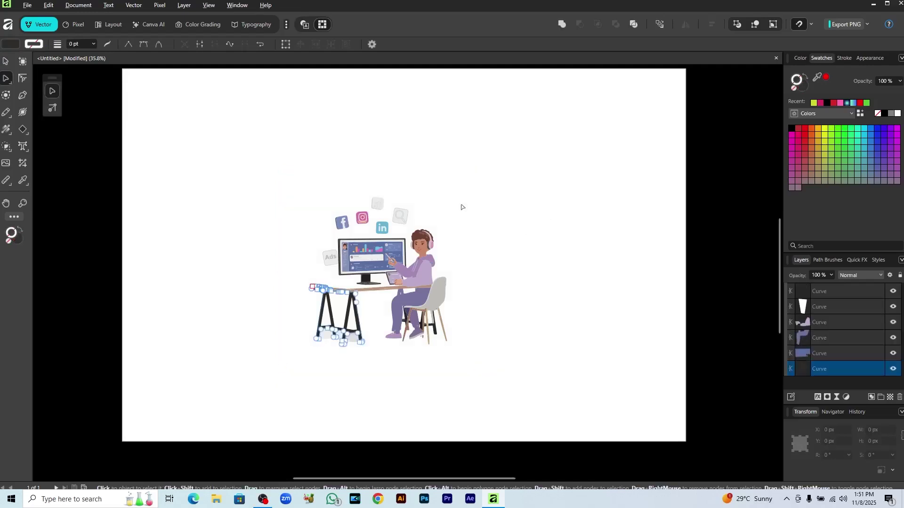
key(Escape)
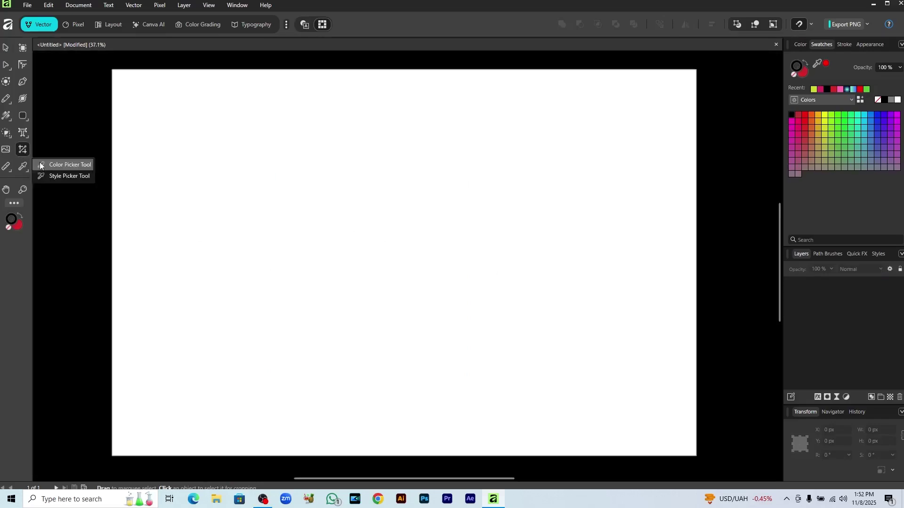
Place the 500.jpg academy logo image near the page centre
click(42, 163)
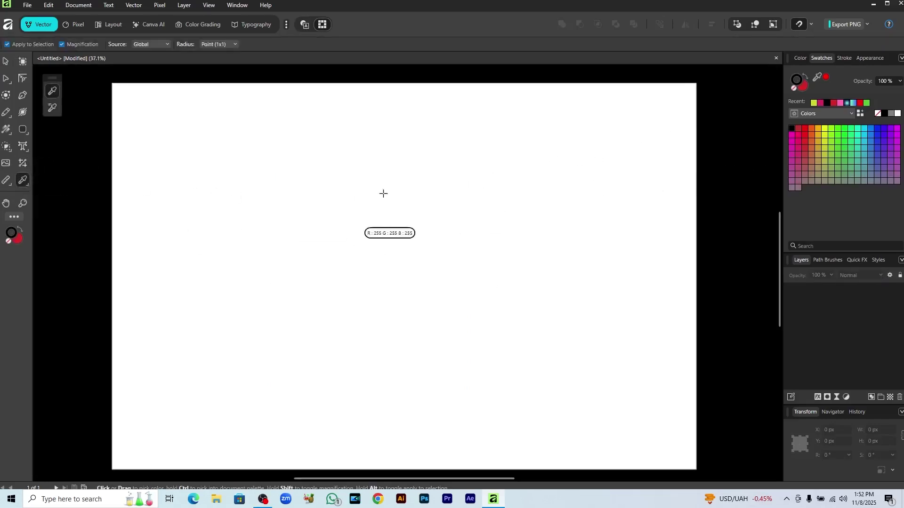
click(6, 62)
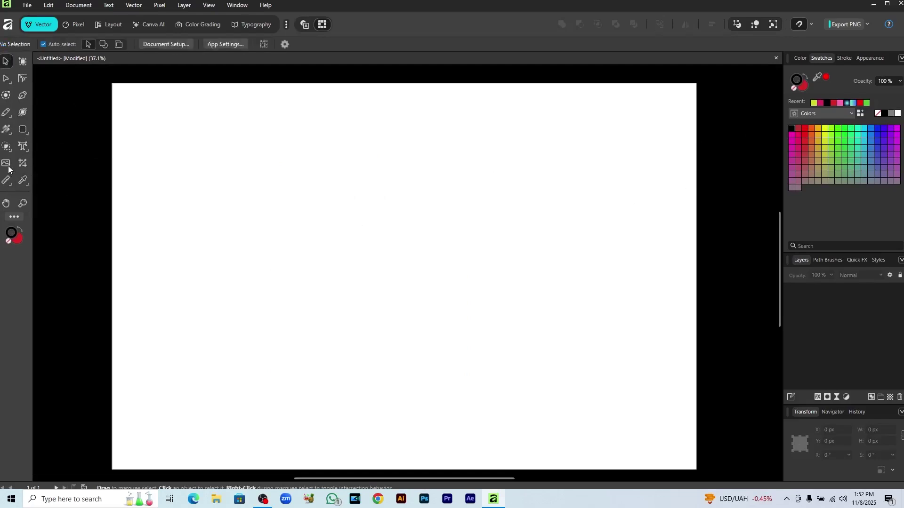
click(8, 169)
click(161, 185)
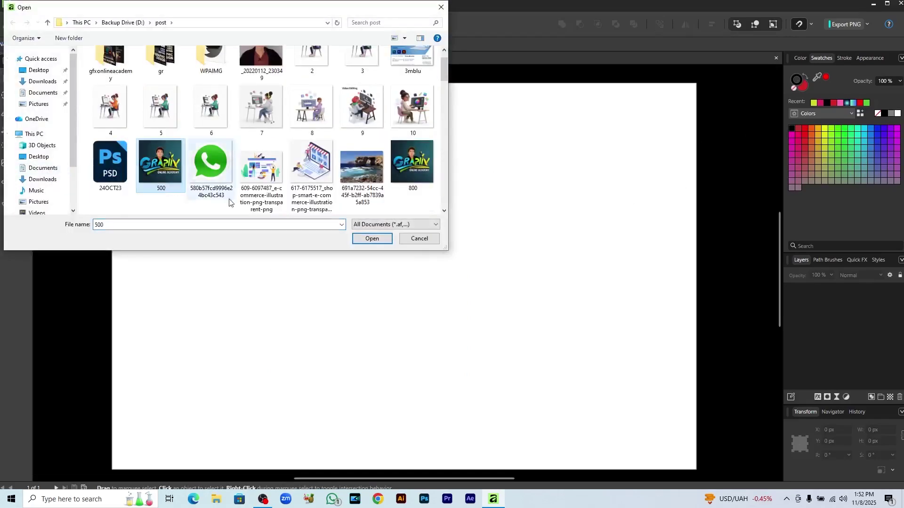
click(383, 238)
drag(313, 168, 466, 289)
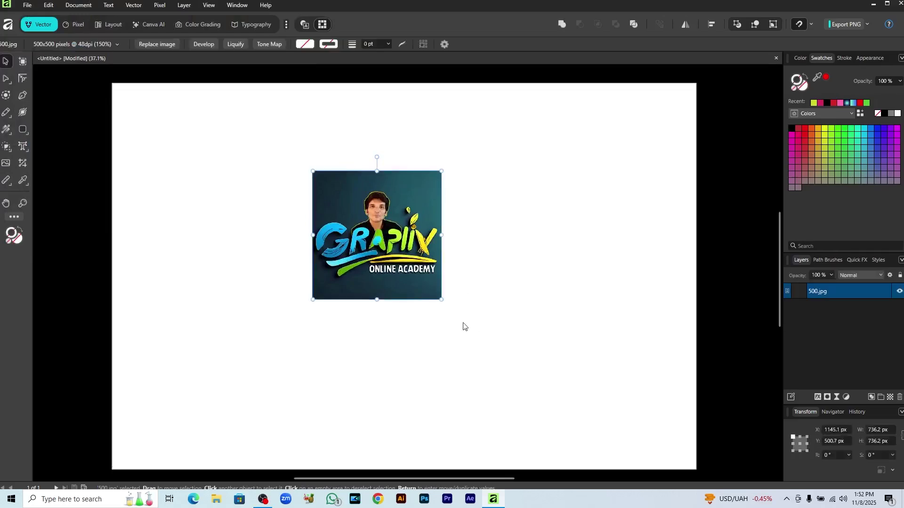
Sample the teal from the logo background, then delete the logo image
click(23, 181)
click(433, 194)
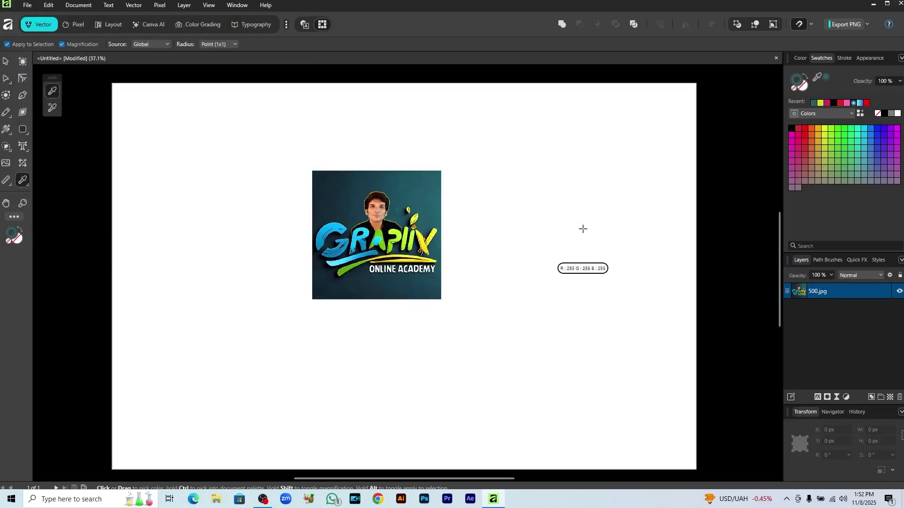
key(v)
key(Delete)
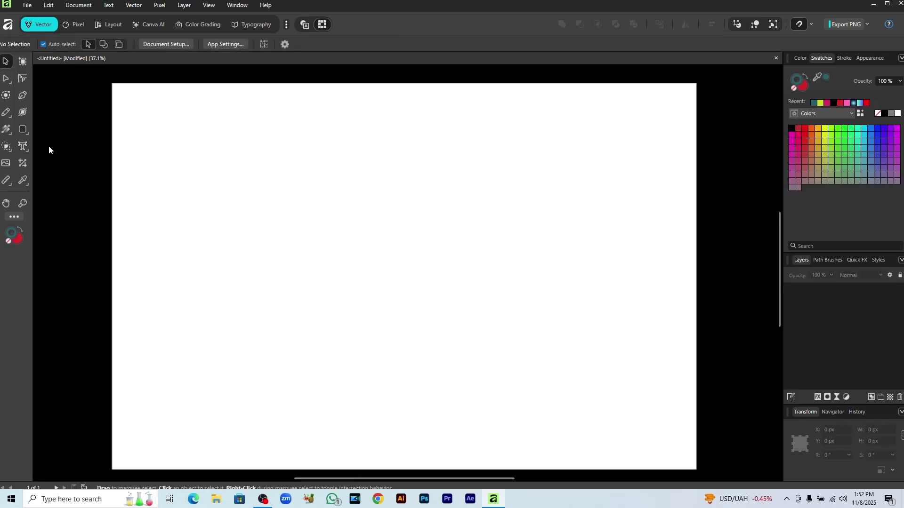
Type DANISH in the page's upper left and set it to 96 pt Ethnocentric
click(23, 147)
click(282, 201)
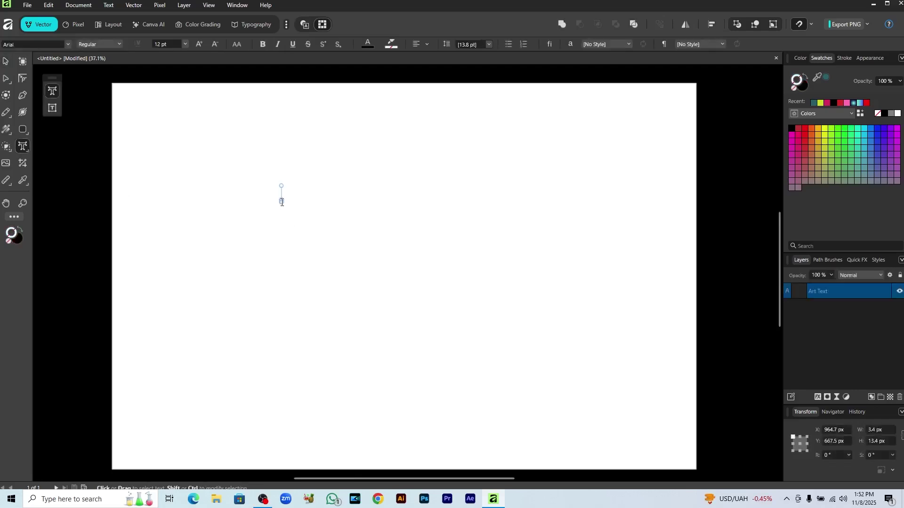
text(DANISH)
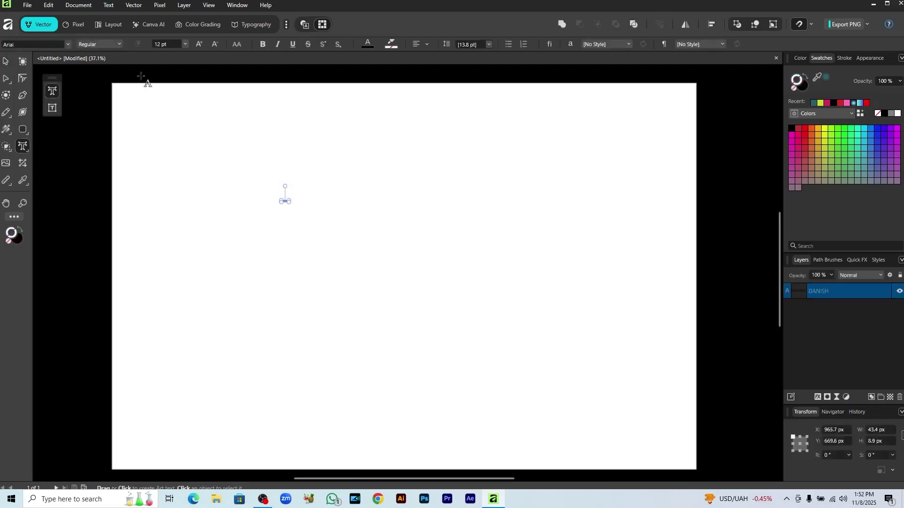
click(185, 43)
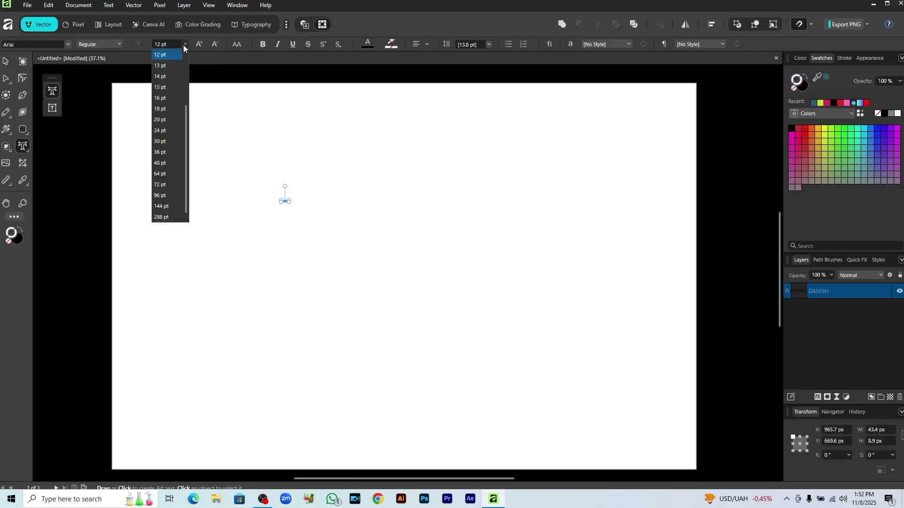
click(163, 196)
click(50, 43)
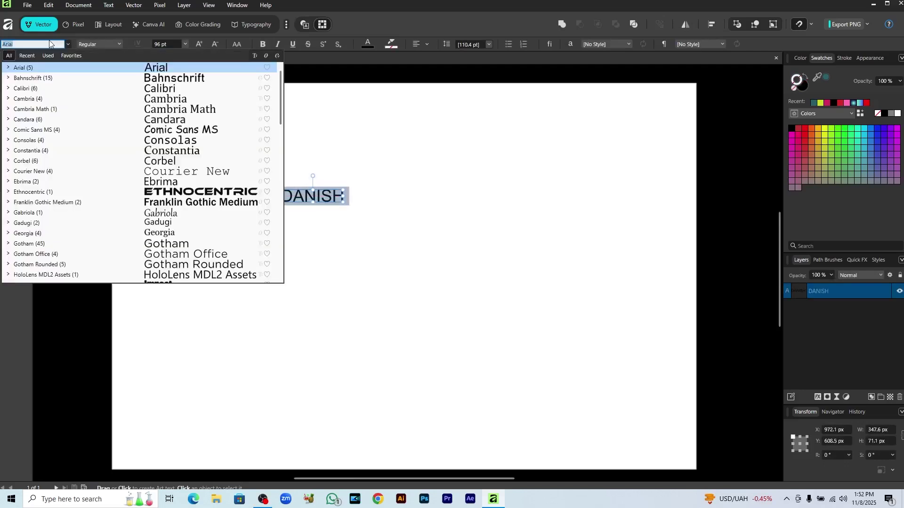
click(111, 190)
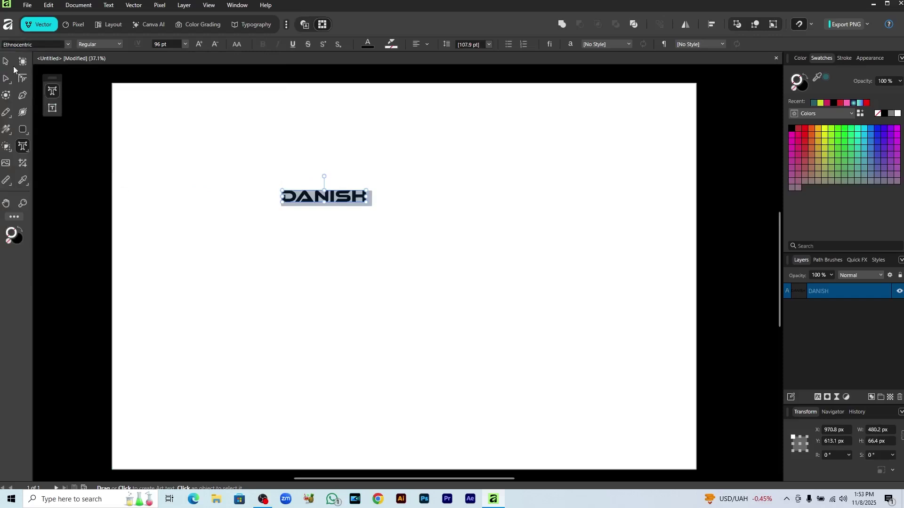
key(Escape)
Move DANISH up and to the left on the page
click(327, 227)
drag(340, 200, 304, 187)
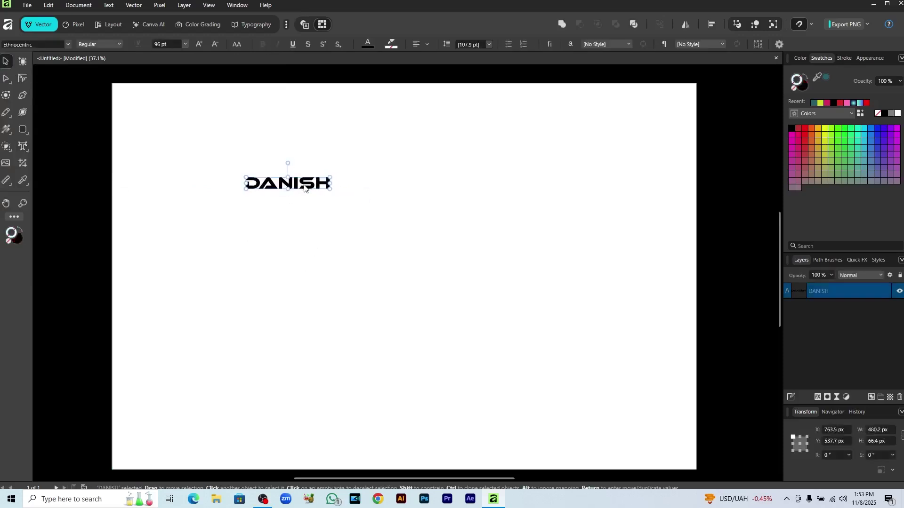
click(23, 146)
key(Escape)
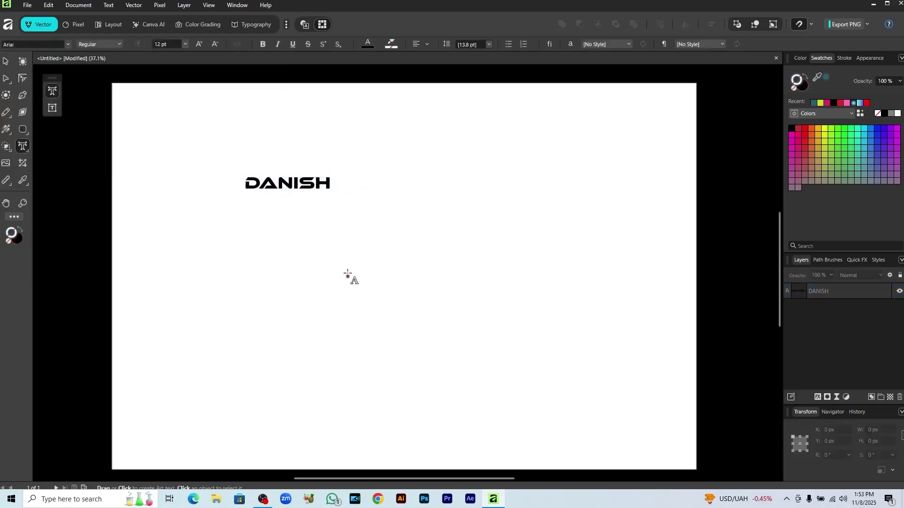
key(n)
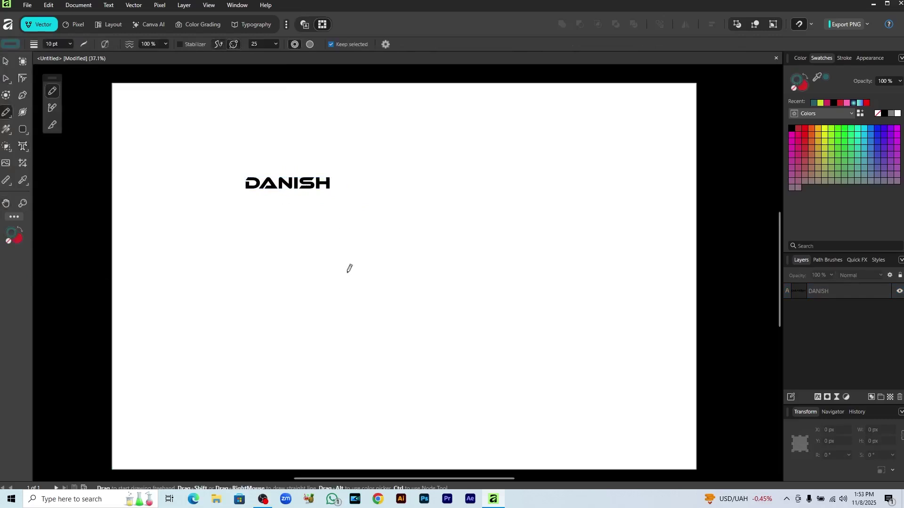
Add the word KHAN as single-line artistic text near the page centre
click(21, 150)
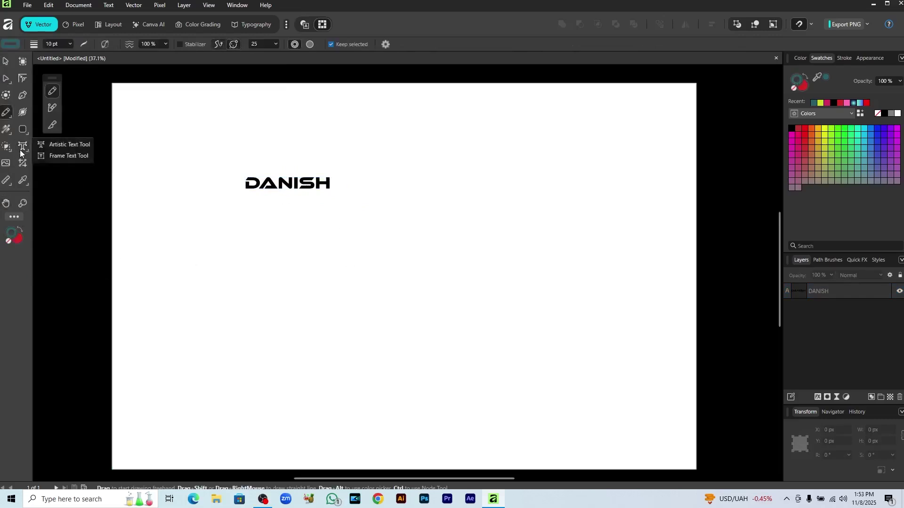
click(47, 145)
click(362, 283)
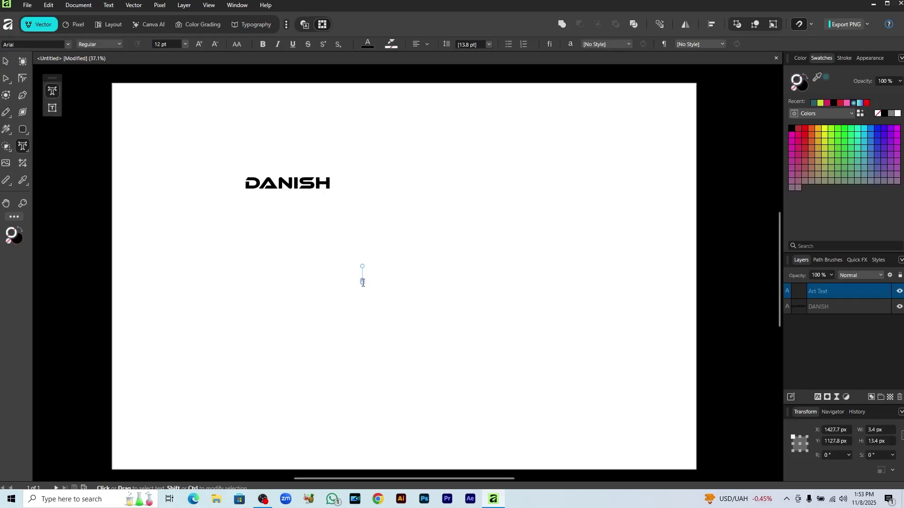
text(KHAN)
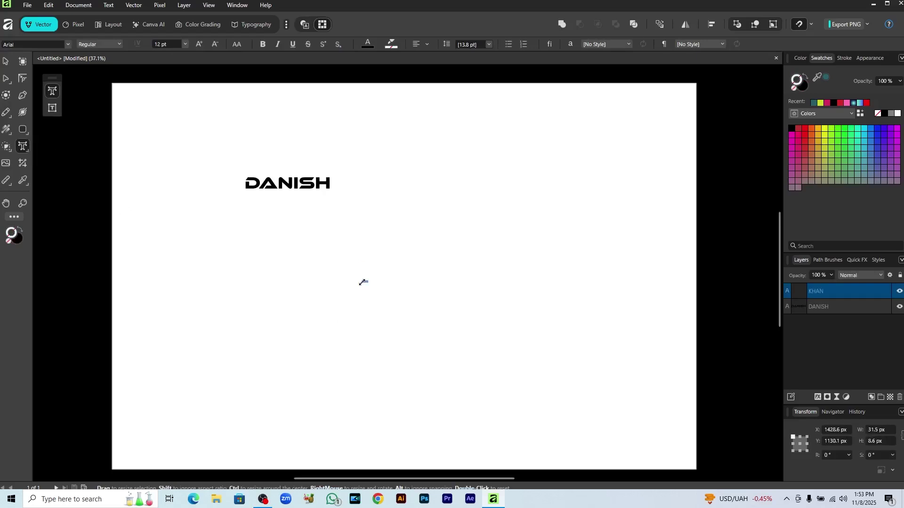
click(6, 62)
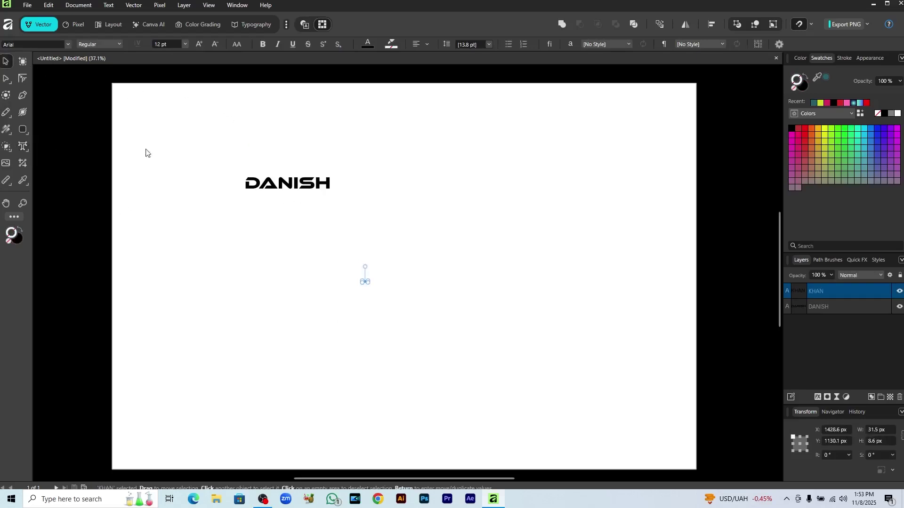
Sample DANISH's black colour and enlarge KHAN to about 182.6 pt
click(22, 181)
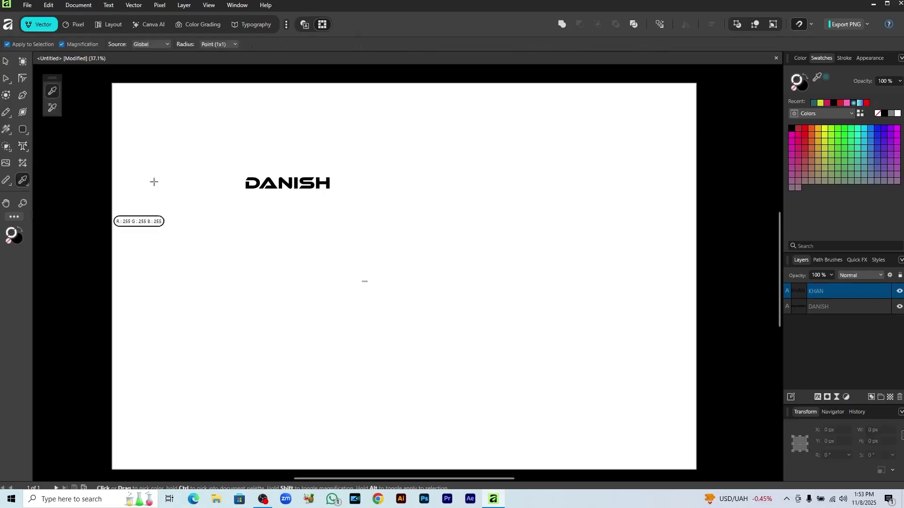
click(252, 185)
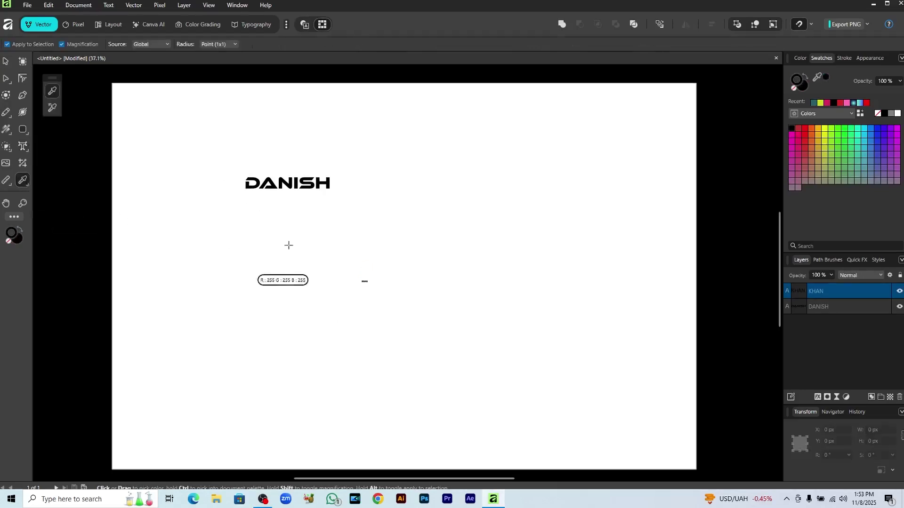
key(v)
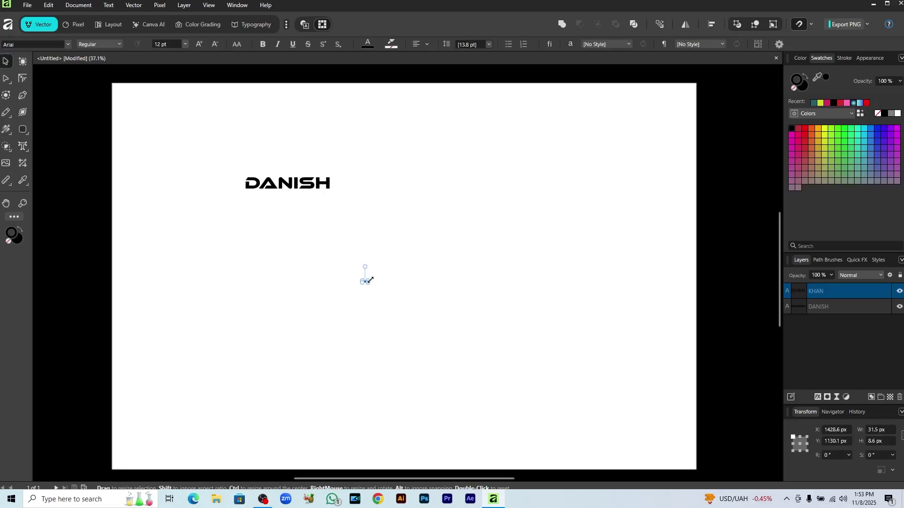
drag(368, 282, 440, 331)
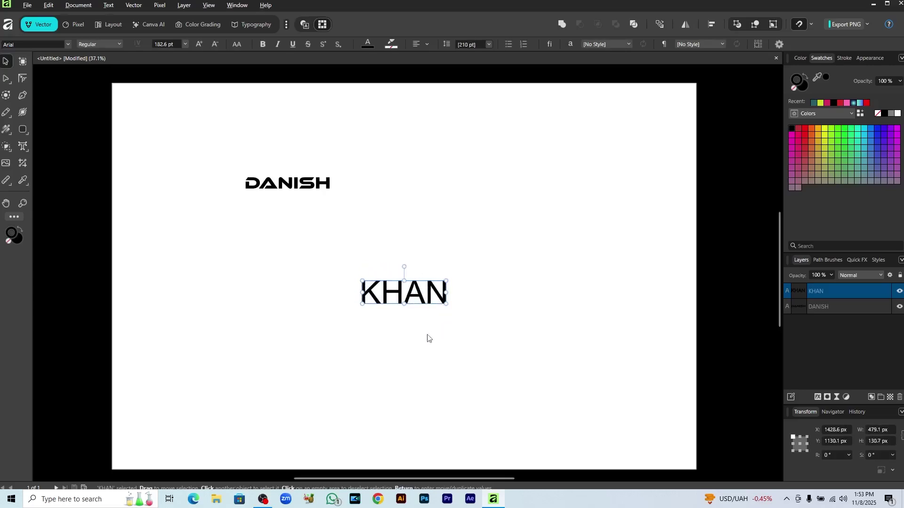
click(23, 181)
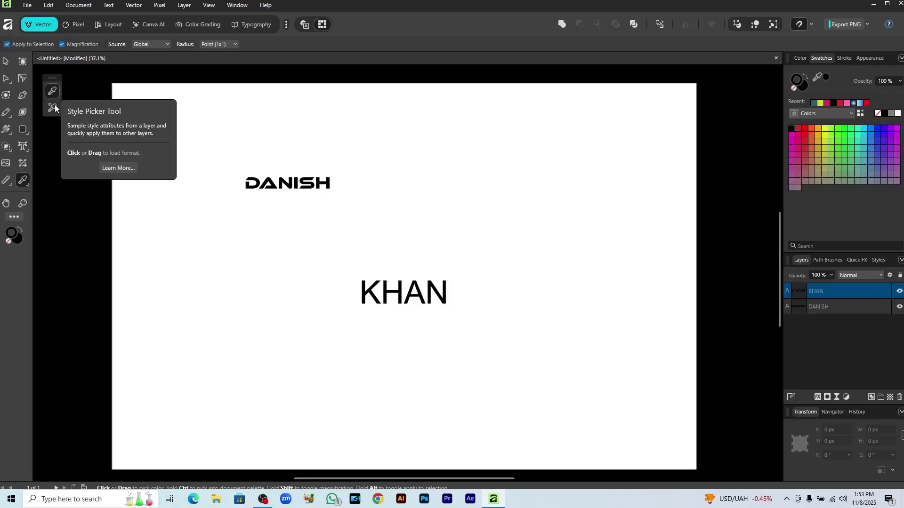
Copy DANISH's bold Ethnocentric style onto KHAN with the Style Picker, then enter the Pixel persona
click(54, 107)
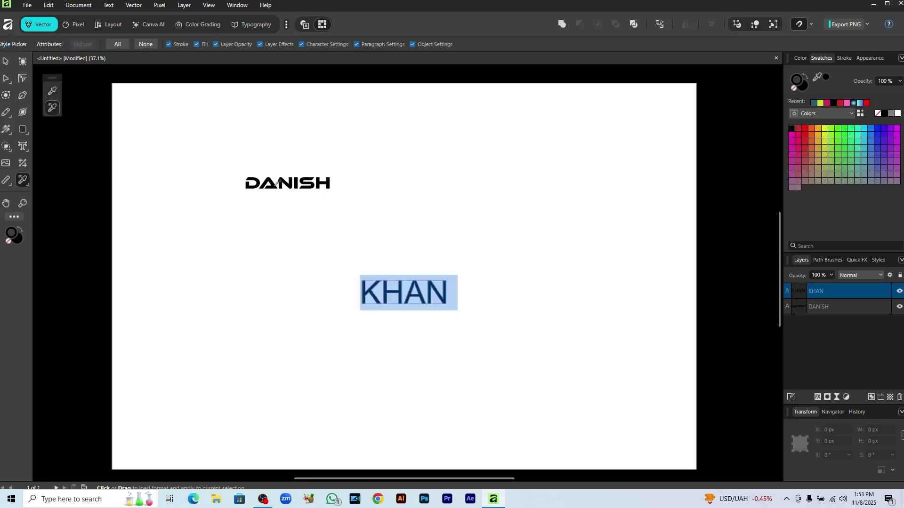
click(277, 184)
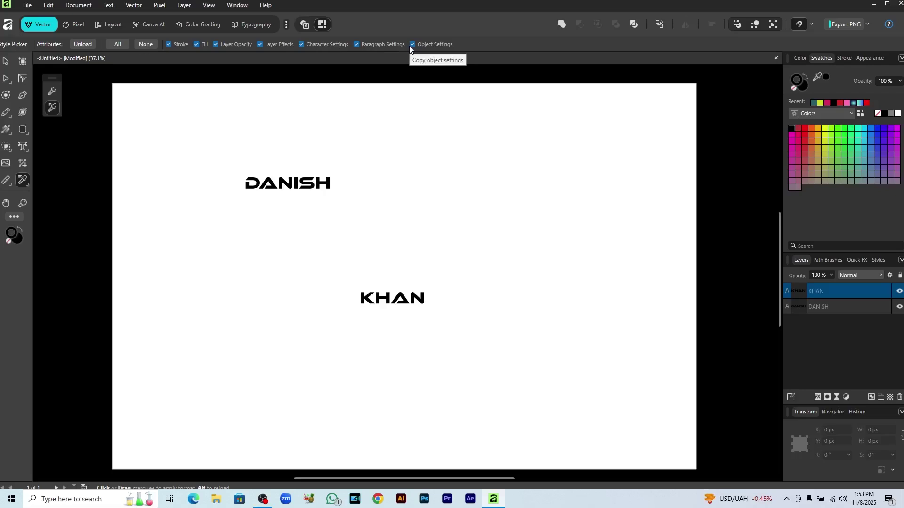
click(73, 24)
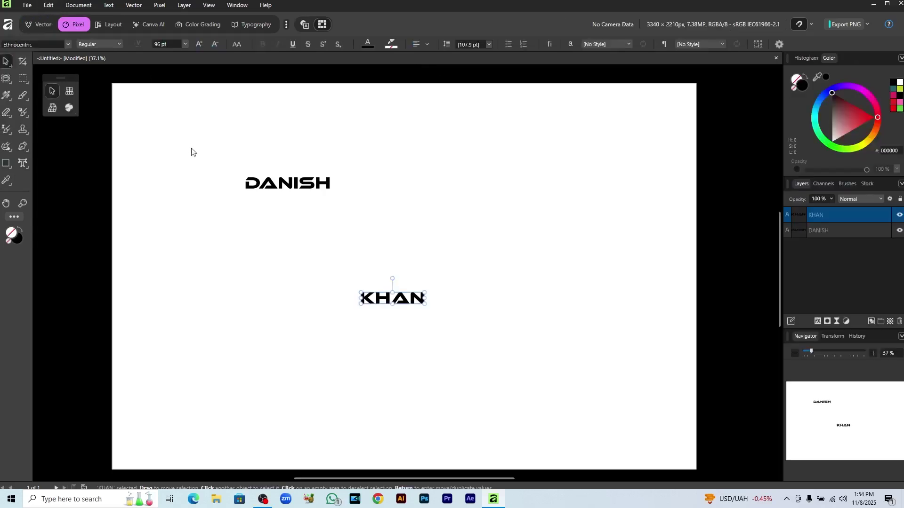